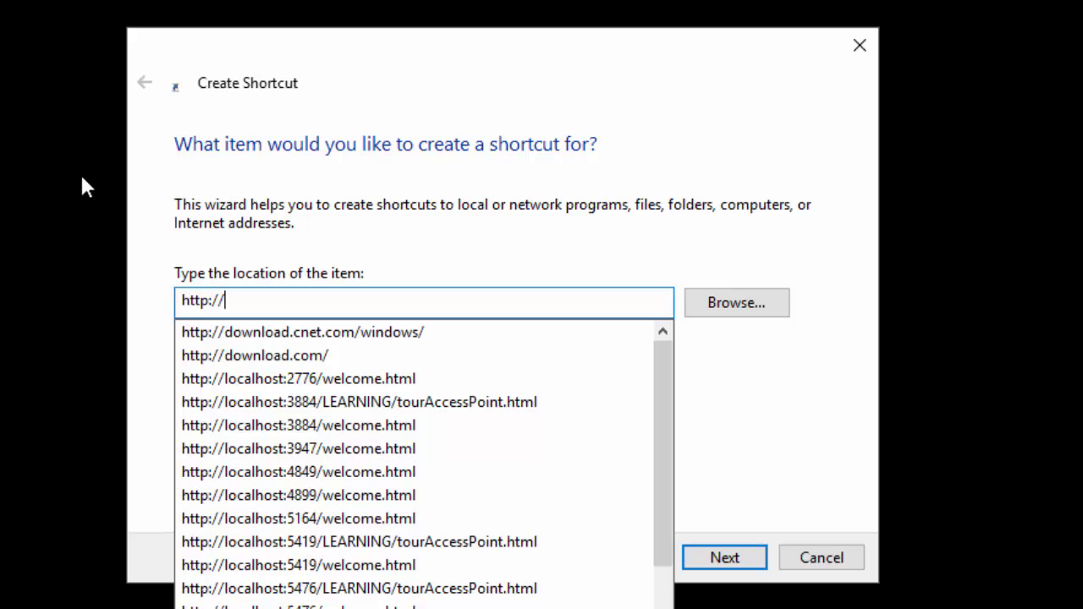
{"action": "type", "text": "."}
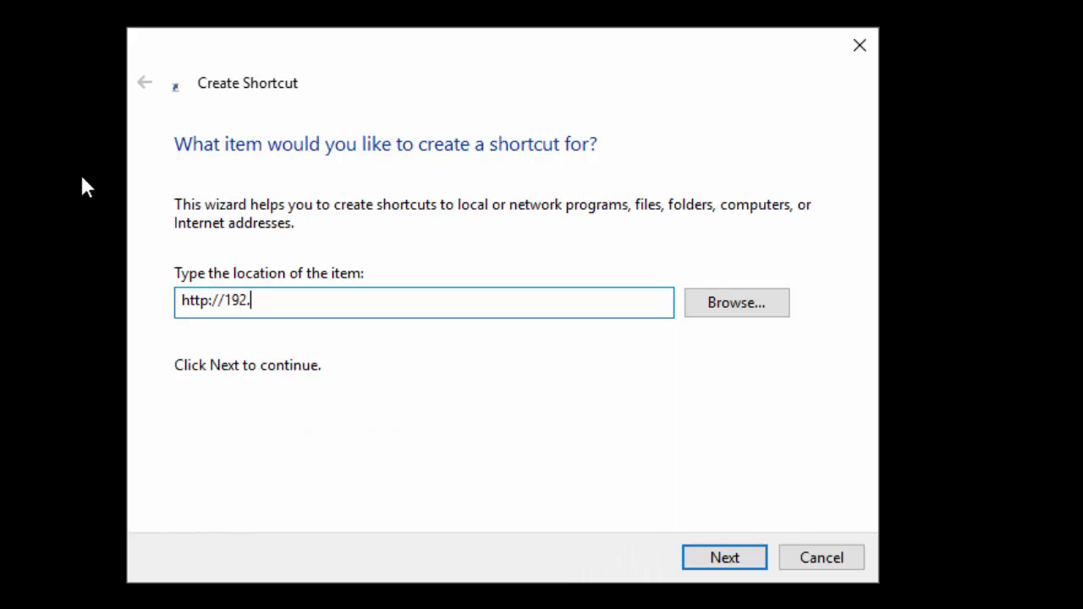
{"action": "type", "text": "168.0.1"}
{"action": "left_click", "coordinate": [724, 558]}
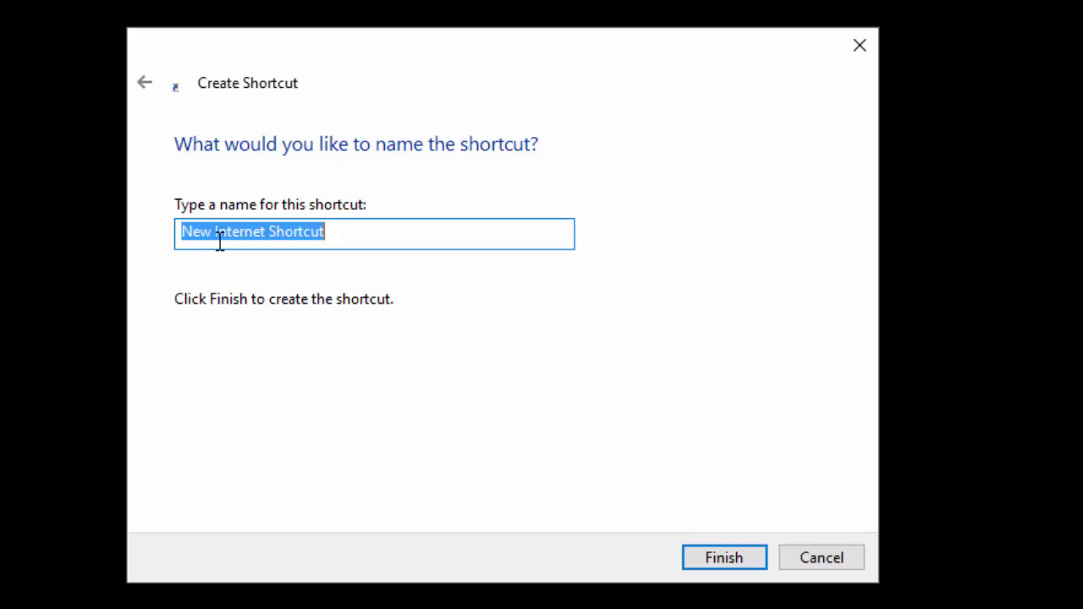
{"action": "type", "text": "Modem"}
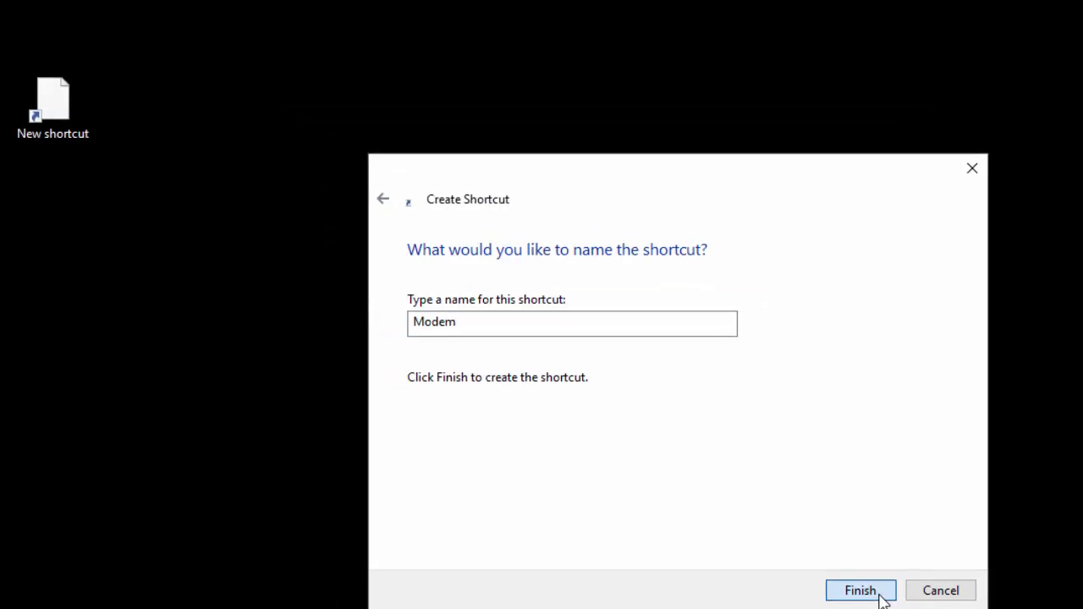
{"action": "left_click", "coordinate": [880, 595]}
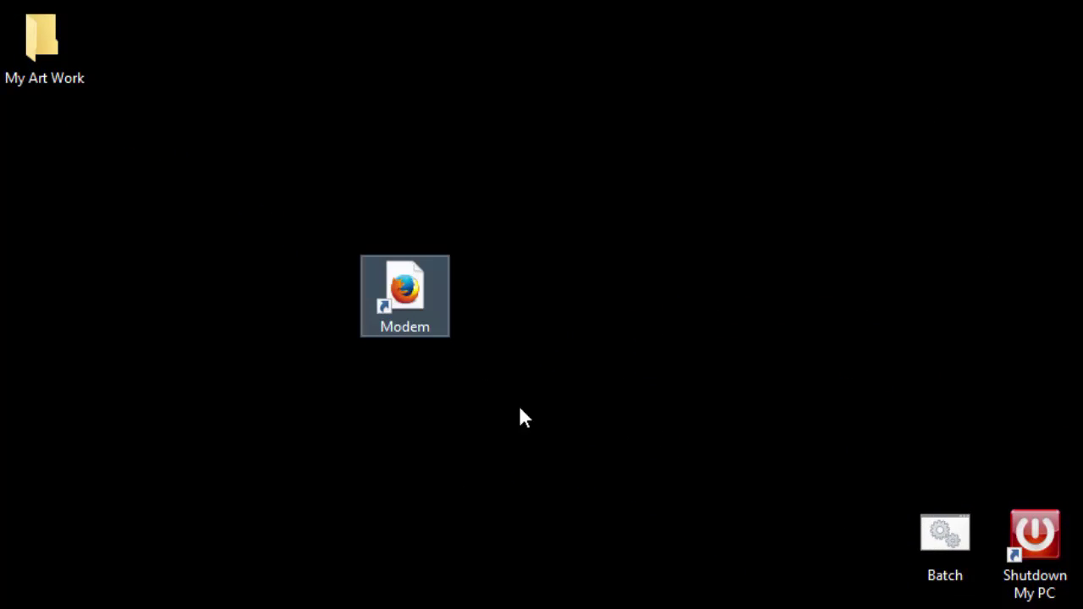
Change the Modem shortcut's icon to Thvg-Disk-Black-External from the Icon Pack 1 folder and apply the change
{"action": "right_click", "coordinate": [403, 290]}
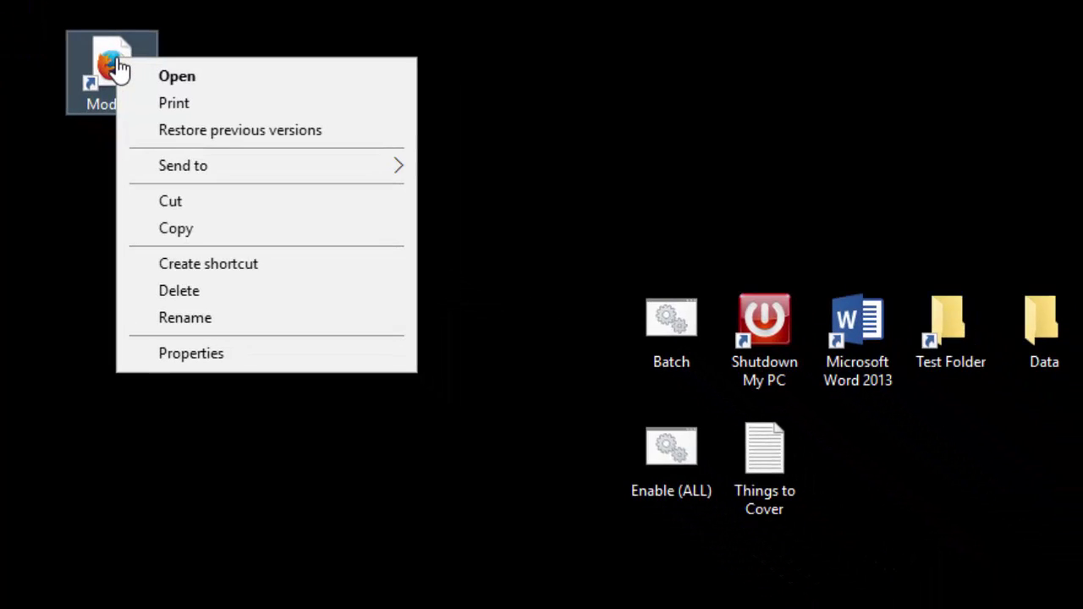
{"action": "left_click", "coordinate": [188, 356]}
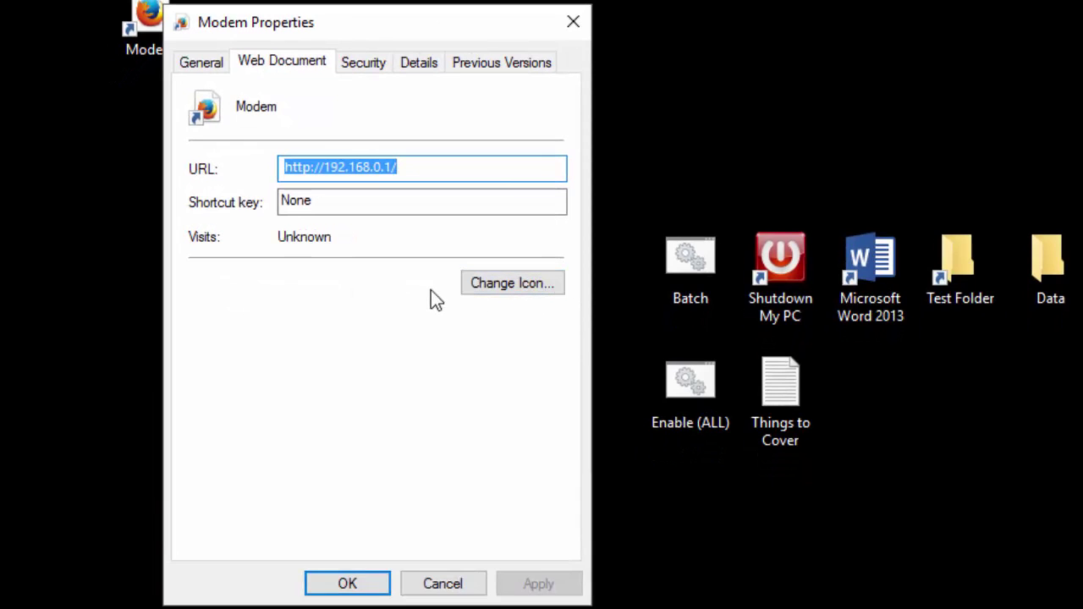
{"action": "left_click", "coordinate": [496, 286]}
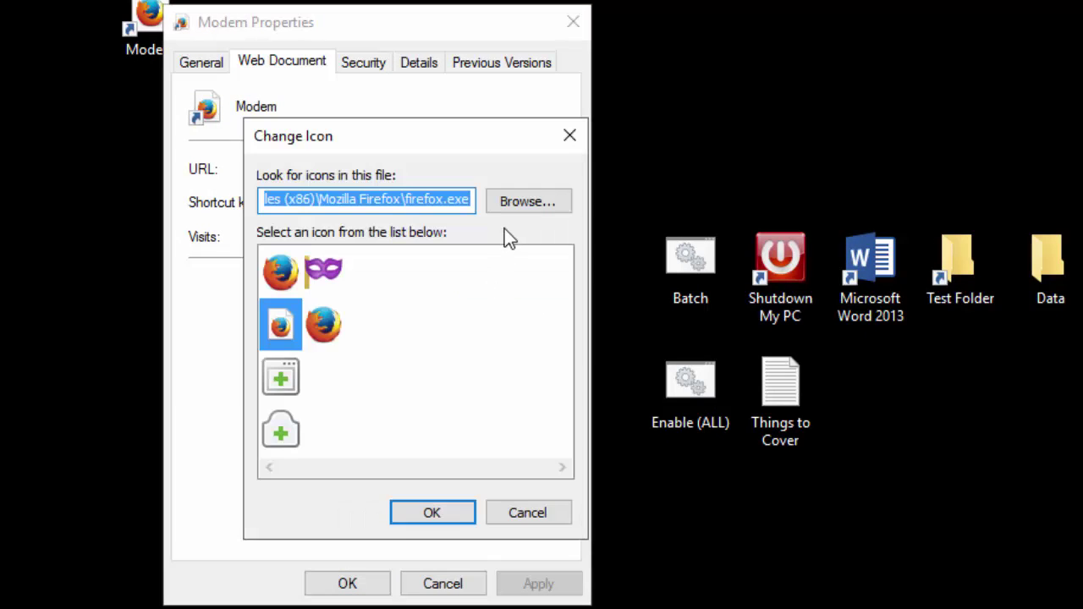
{"action": "left_click", "coordinate": [519, 201]}
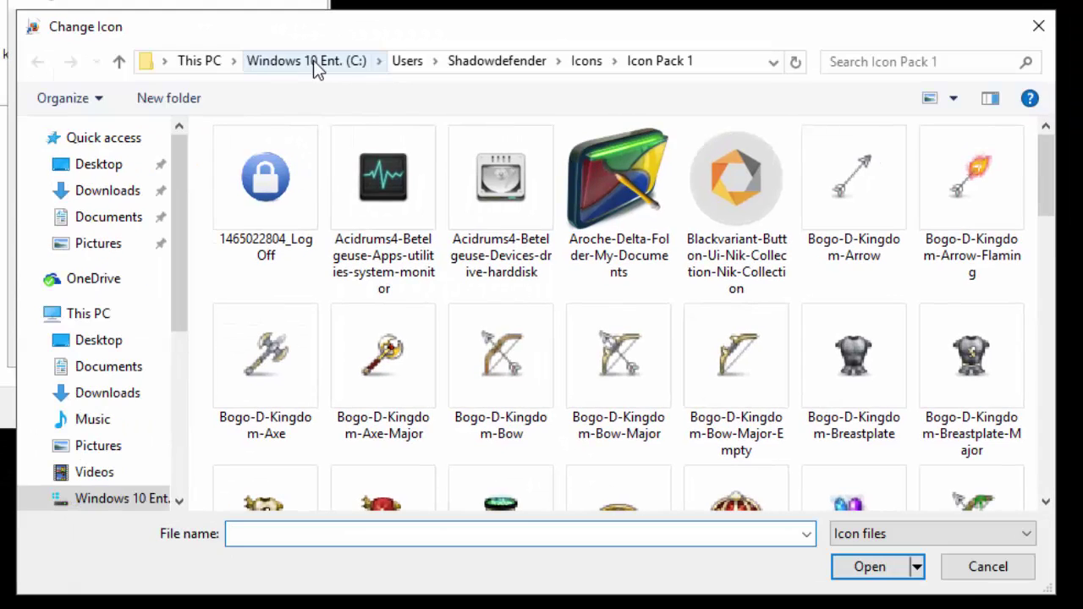
{"action": "left_click_drag", "start_coordinate": [1049, 160], "coordinate": [1073, 354]}
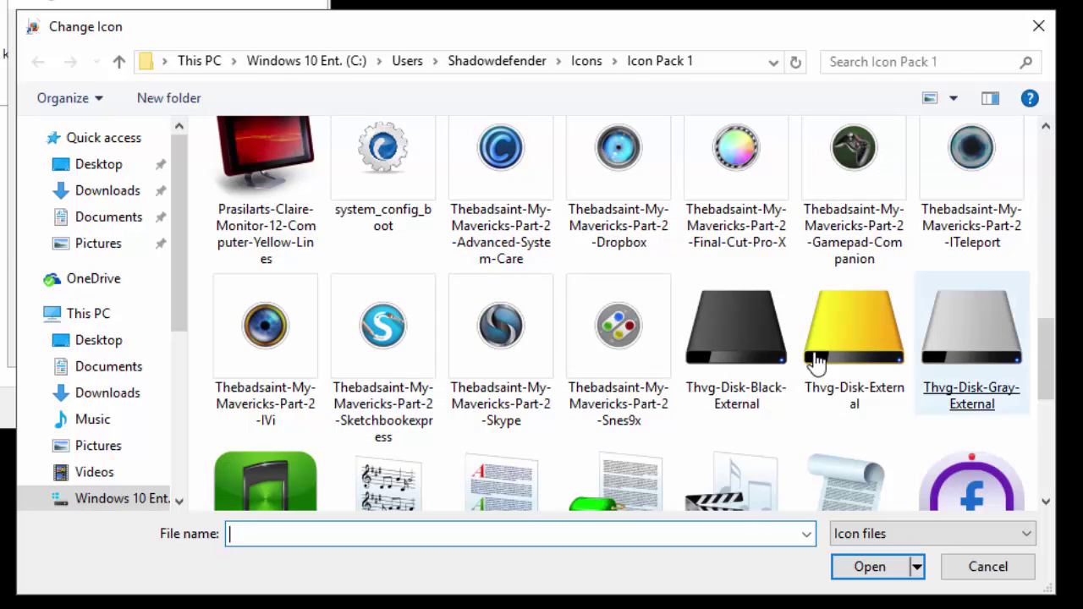
{"action": "double_click", "coordinate": [724, 335]}
{"action": "left_click", "coordinate": [452, 506]}
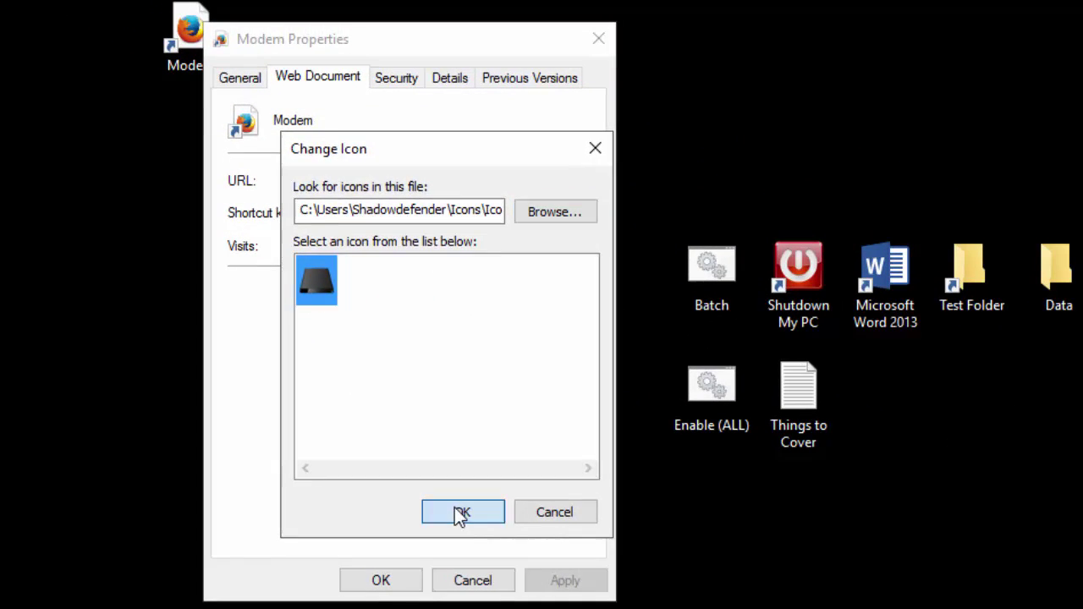
{"action": "left_click", "coordinate": [380, 580]}
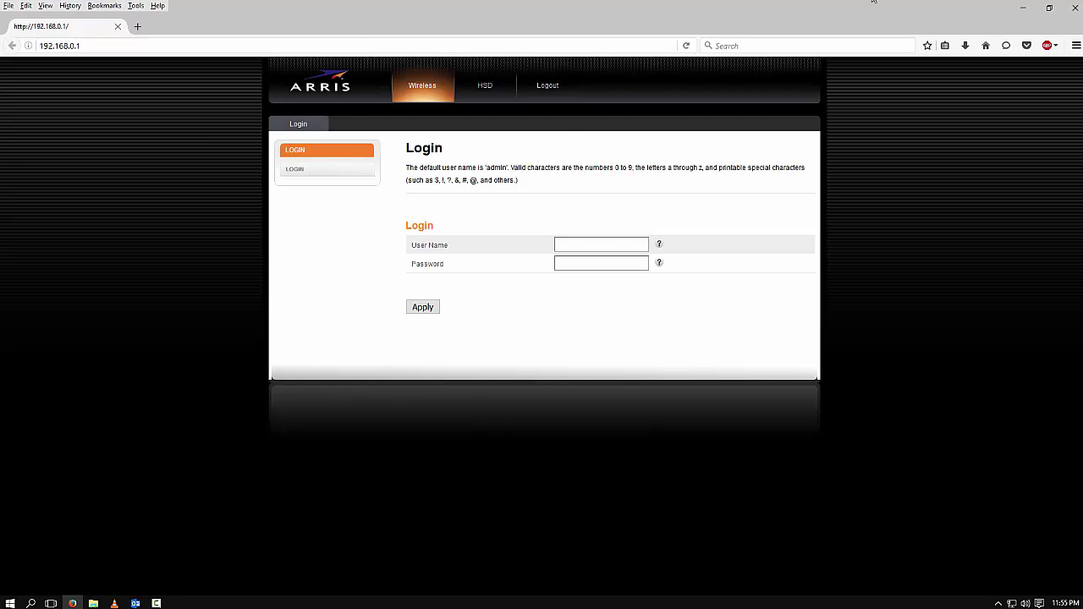
Close the browser window showing the modem's login page
{"action": "left_click", "coordinate": [1075, 8]}
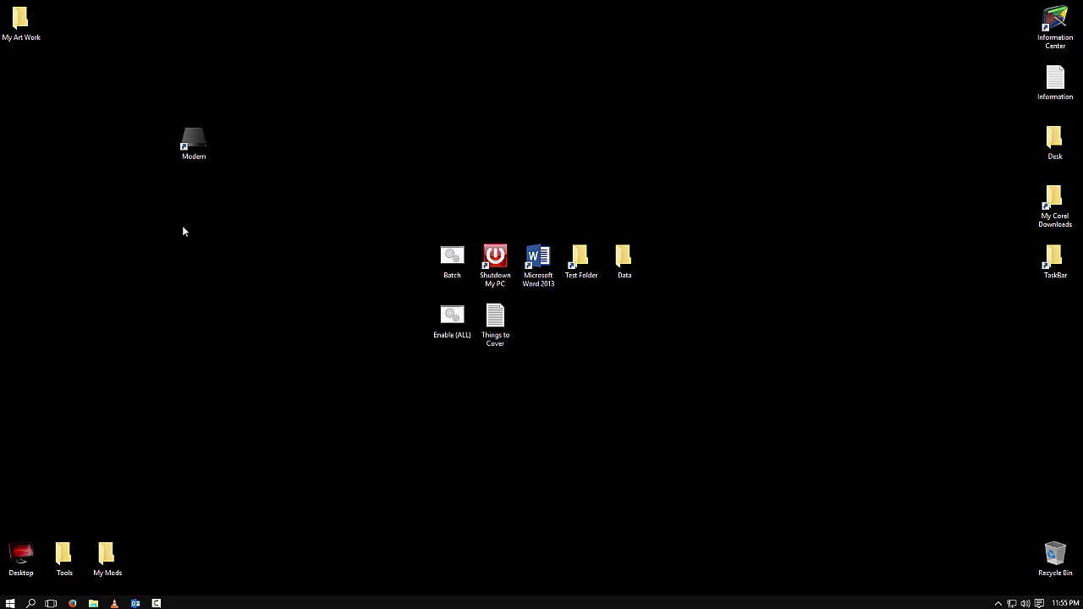
{"action": "right_click", "coordinate": [196, 197]}
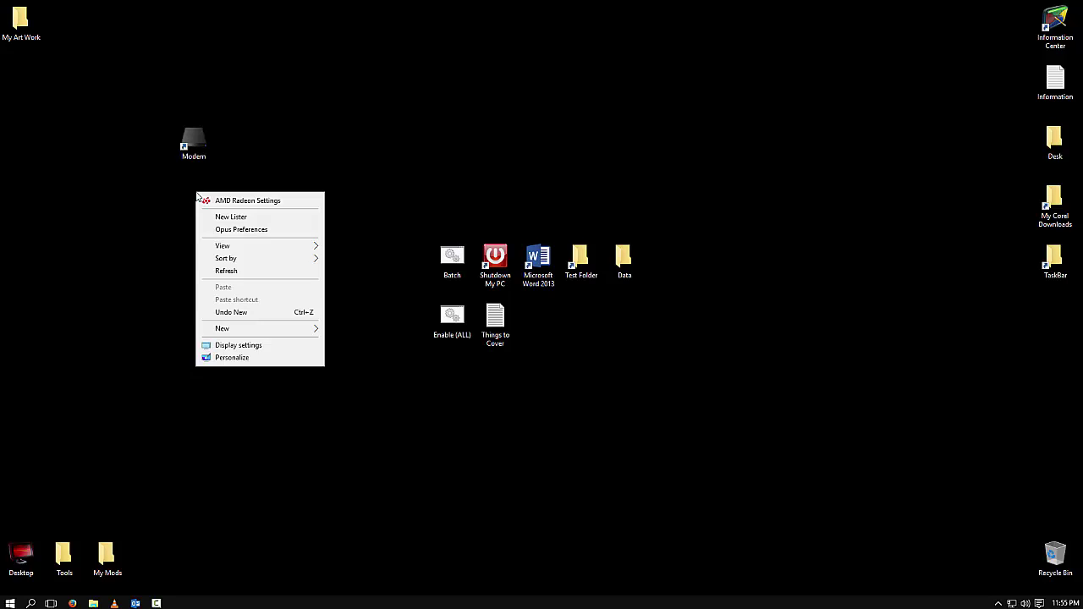
{"action": "right_click", "coordinate": [455, 65]}
{"action": "right_click", "coordinate": [771, 64]}
{"action": "right_click", "coordinate": [747, 404]}
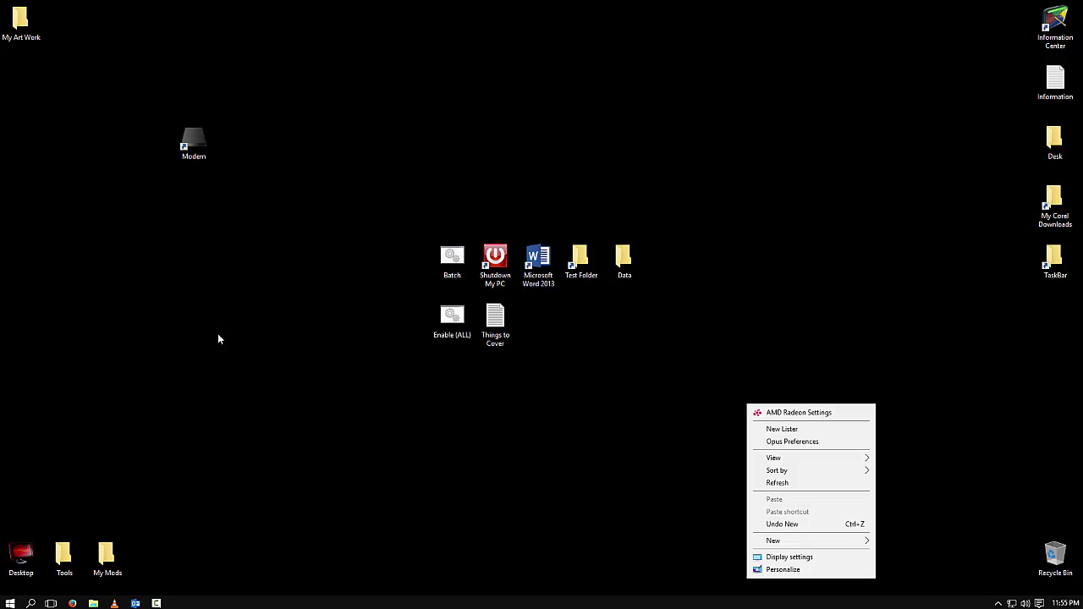
{"action": "right_click", "coordinate": [192, 191]}
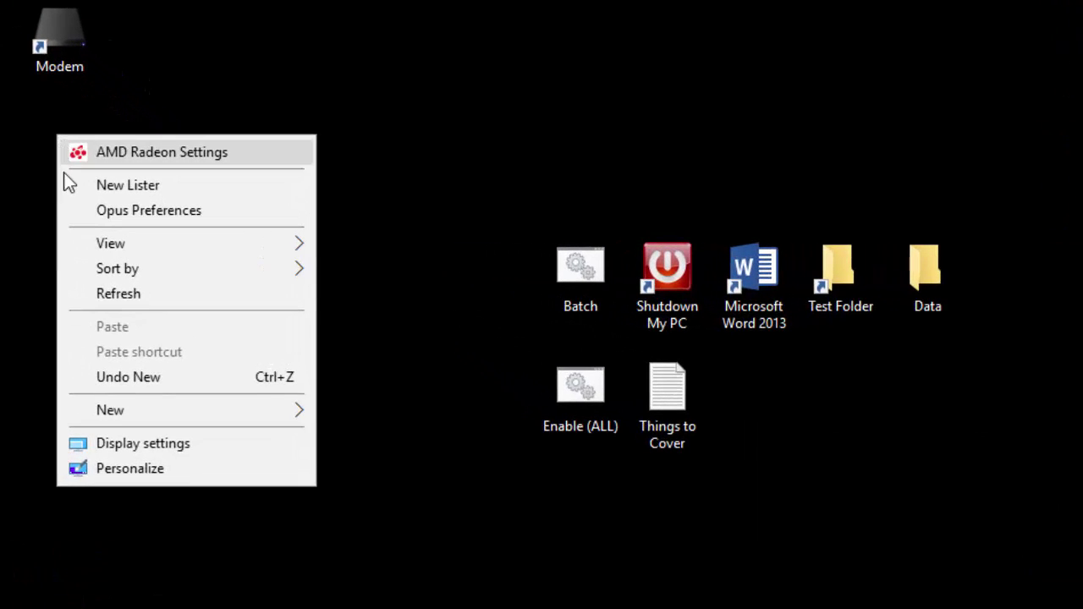
{"action": "mouse_move", "coordinate": [121, 410]}
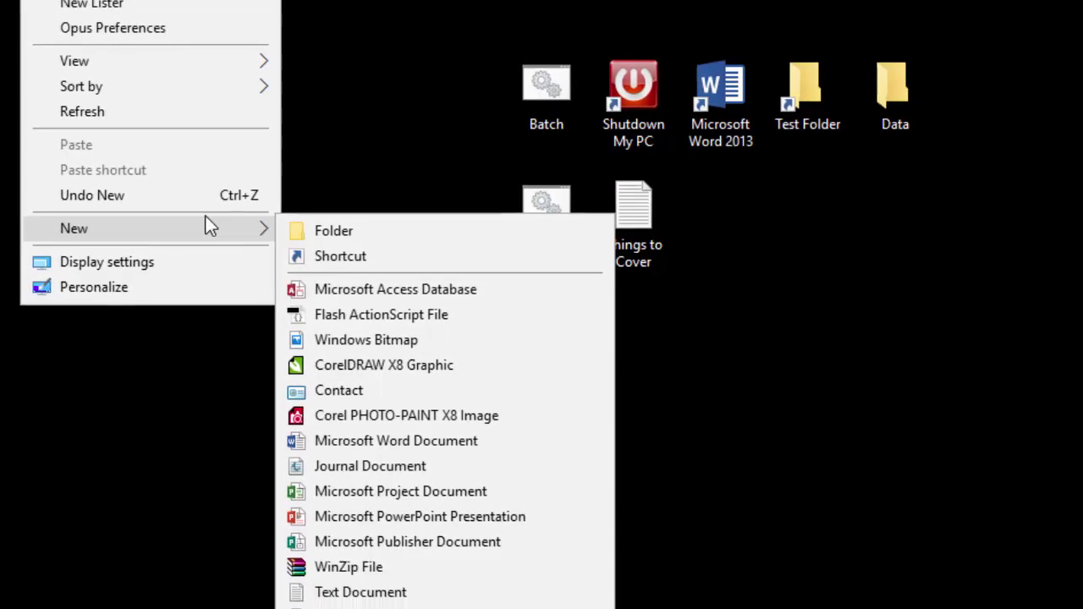
{"action": "left_click", "coordinate": [332, 137]}
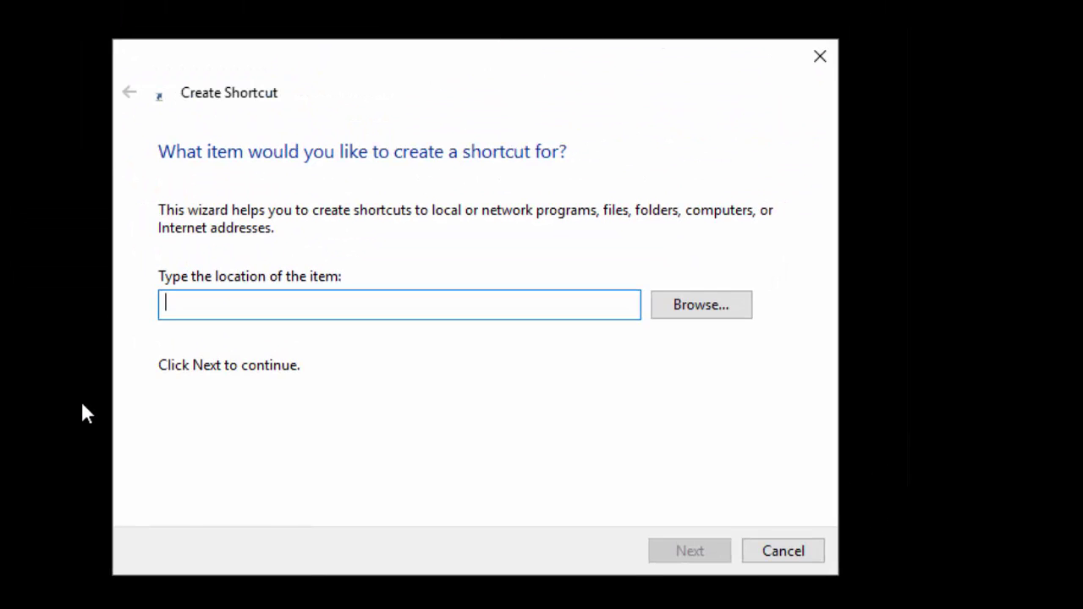
{"action": "type", "text": "http:"}
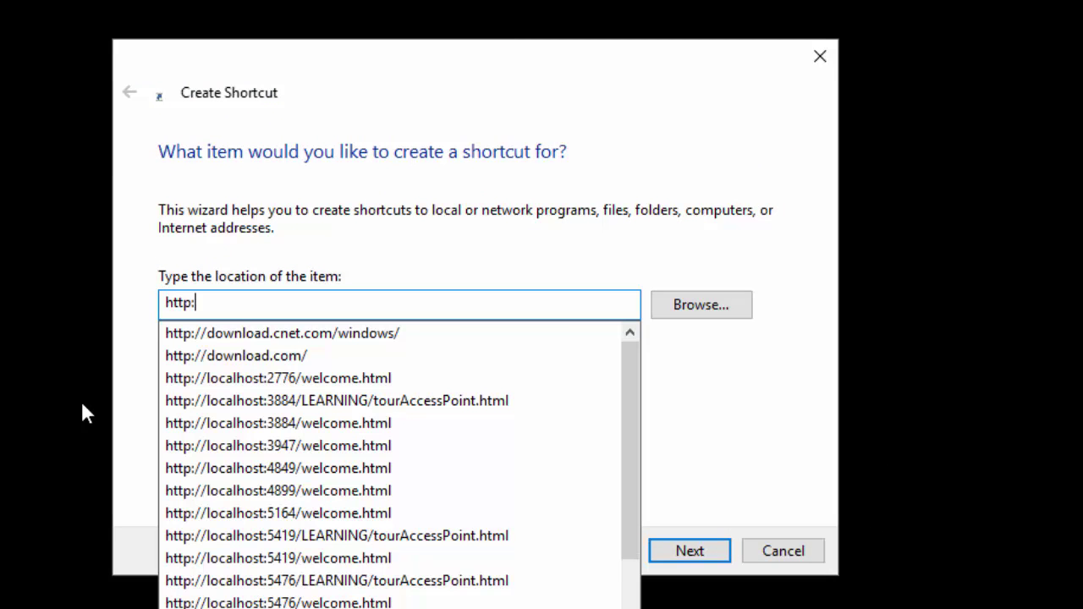
{"action": "type", "text": "//19"}
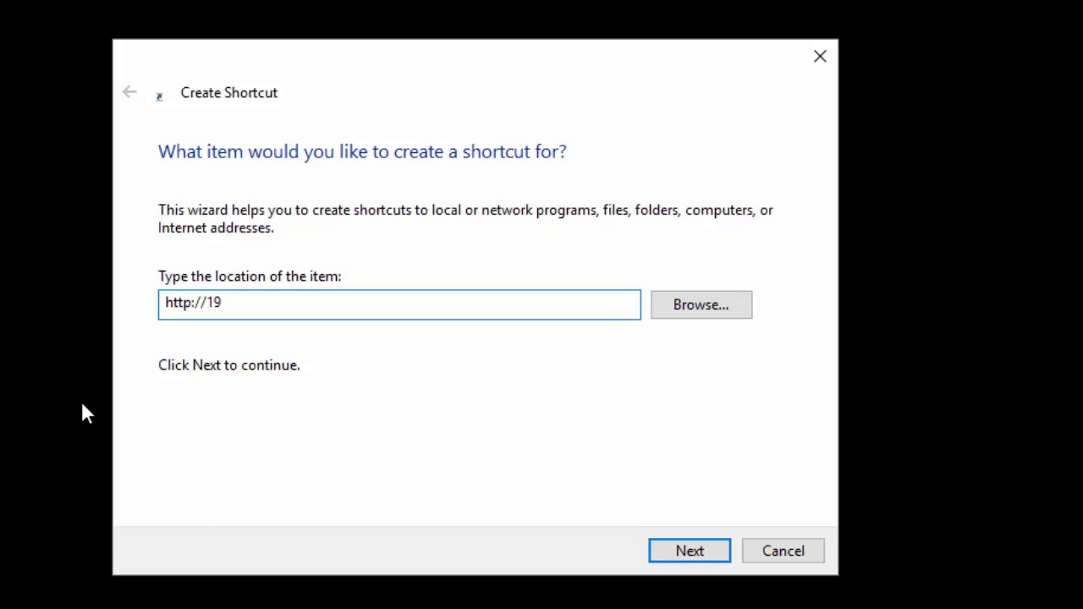
{"action": "type", "text": "2.168.1.1"}
{"action": "key", "text": "Return"}
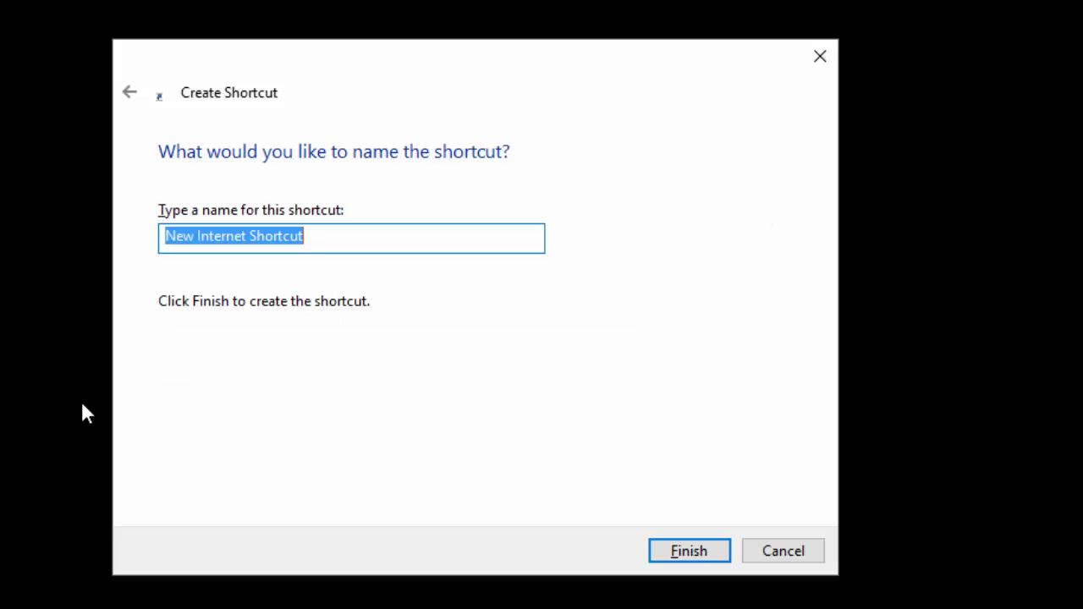
{"action": "type", "text": "Router"}
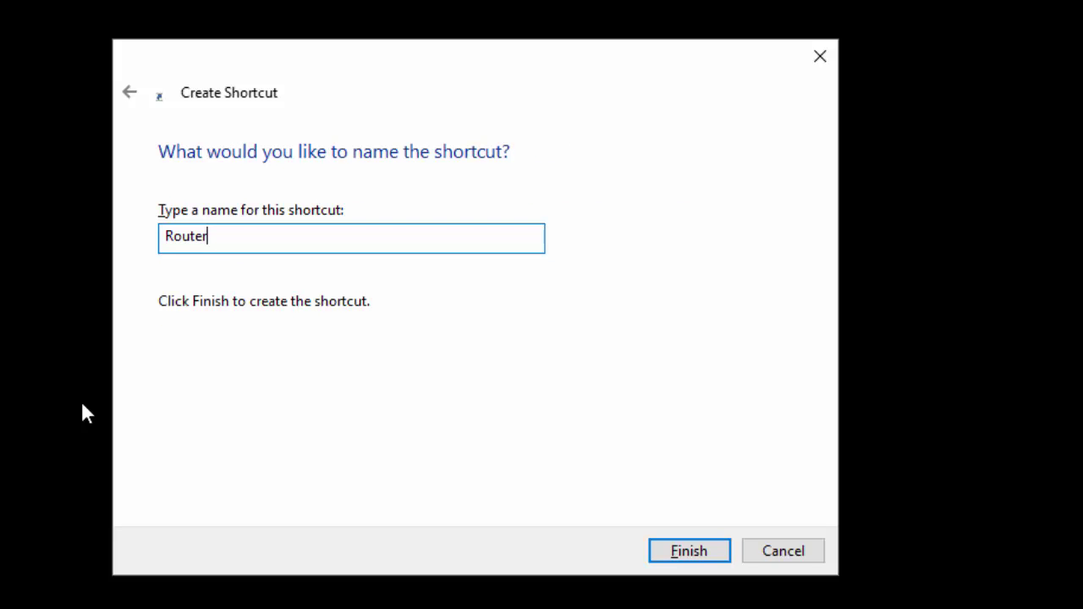
{"action": "key", "text": "Return"}
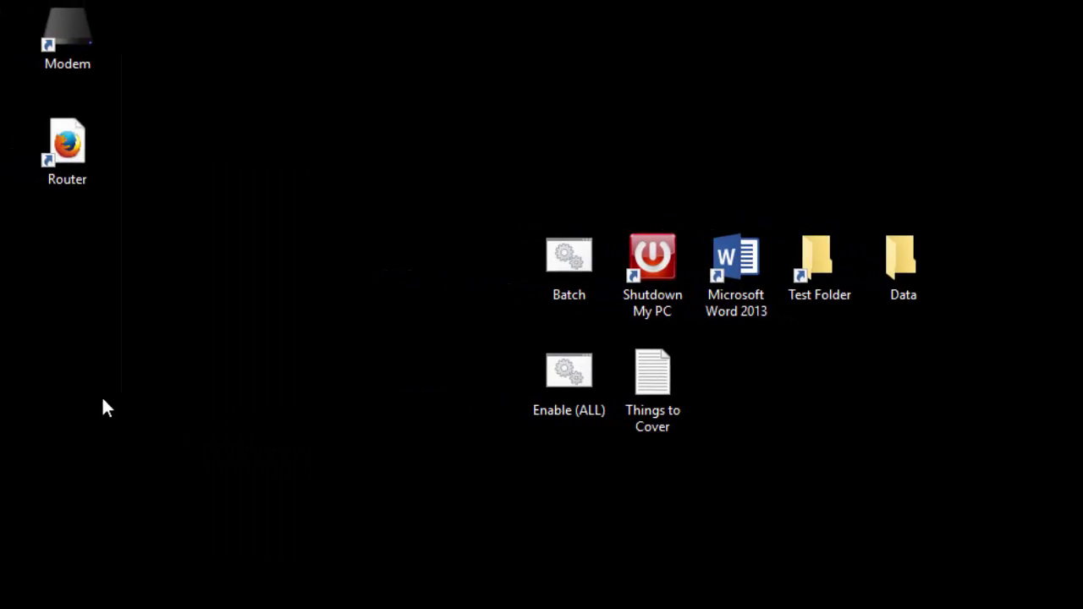
Change the Router shortcut's icon to the yellow Thvg-Disk-External from the Icon Pack 1 folder and apply the change
{"action": "right_click", "coordinate": [73, 158]}
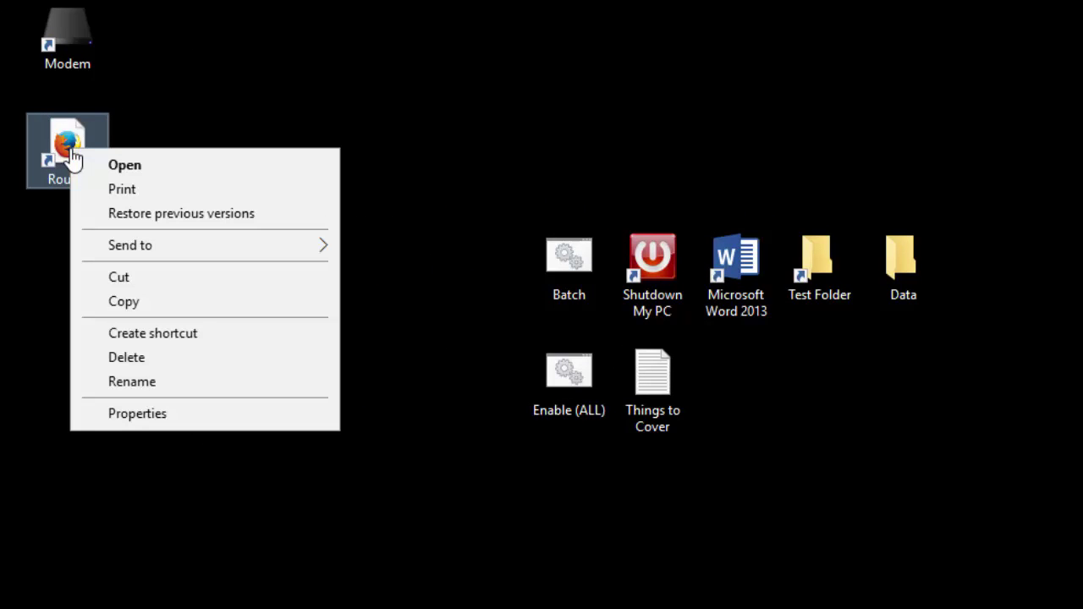
{"action": "left_click", "coordinate": [133, 413]}
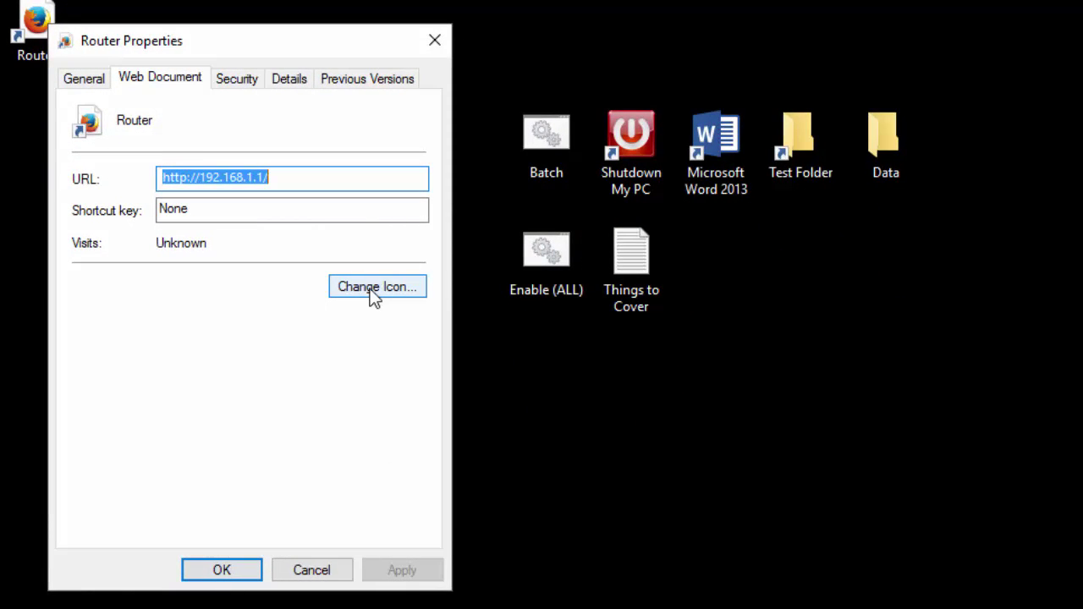
{"action": "left_click", "coordinate": [371, 293]}
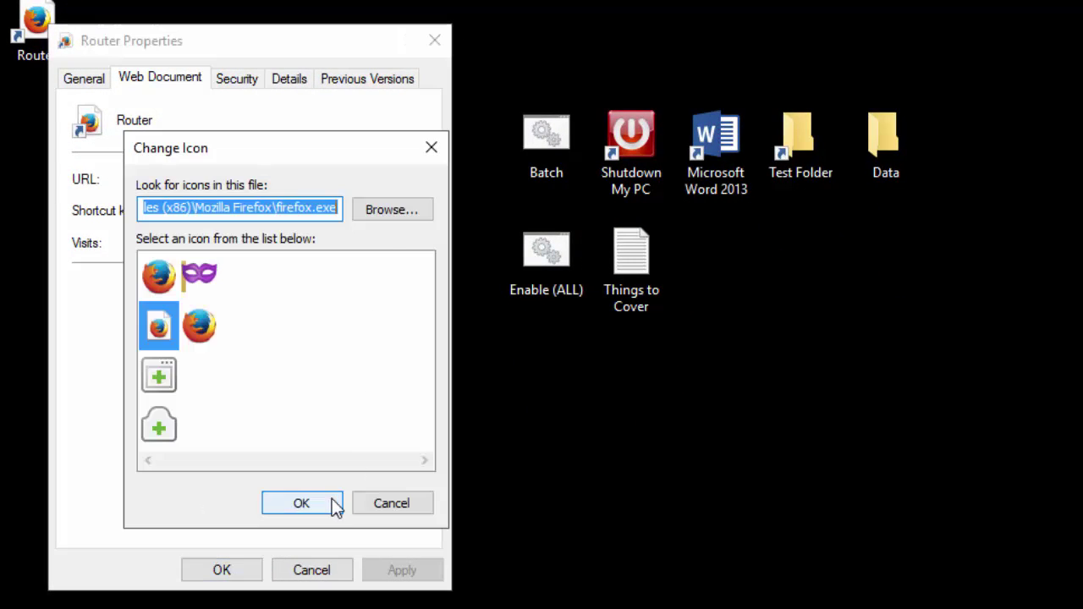
{"action": "left_click", "coordinate": [393, 214]}
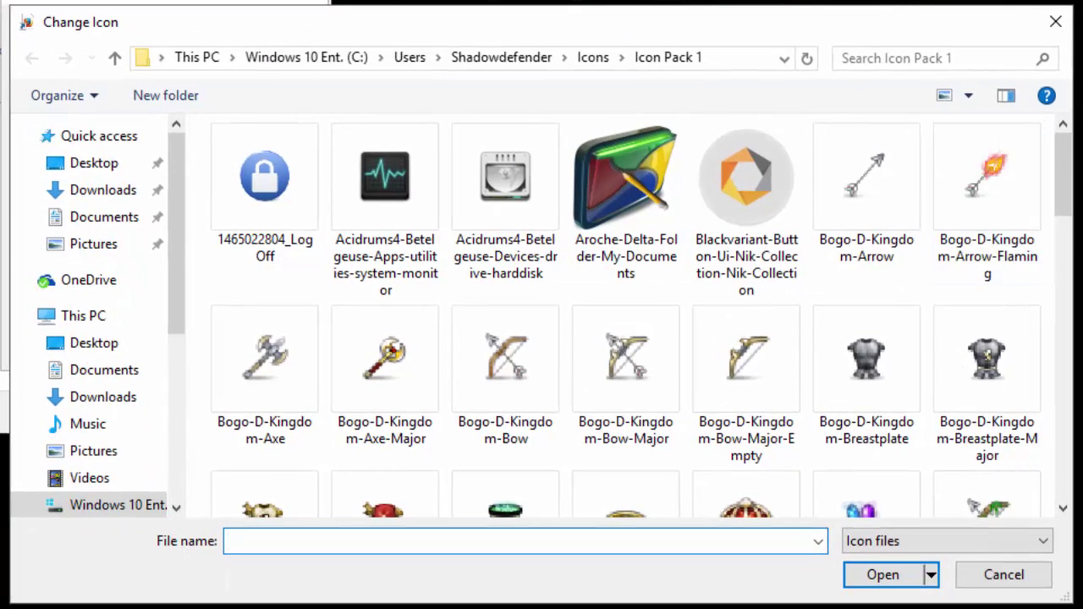
{"action": "left_click_drag", "start_coordinate": [1068, 151], "coordinate": [1070, 356]}
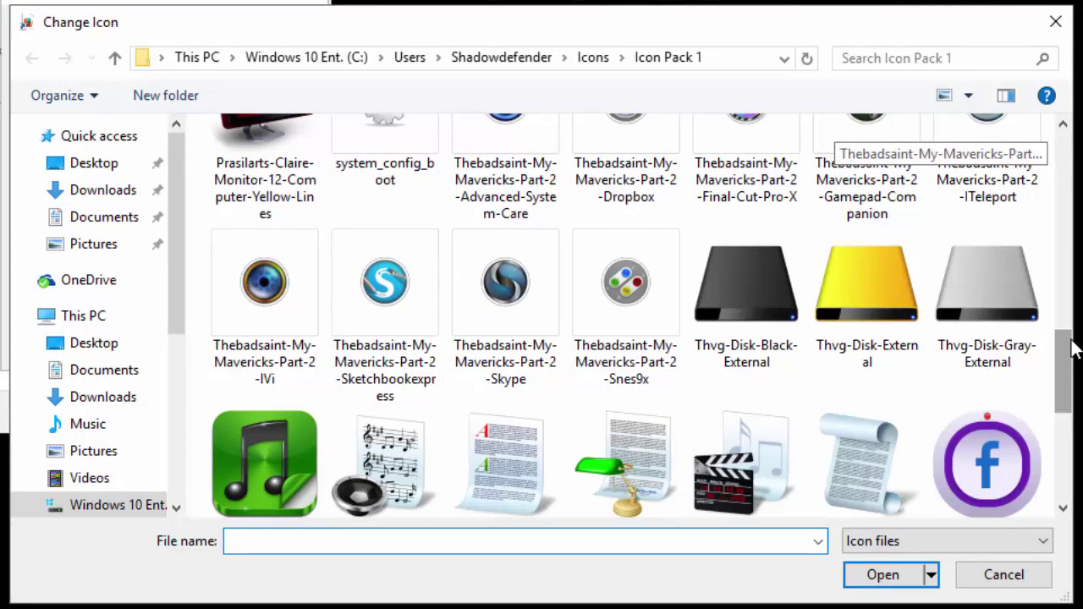
{"action": "double_click", "coordinate": [856, 288]}
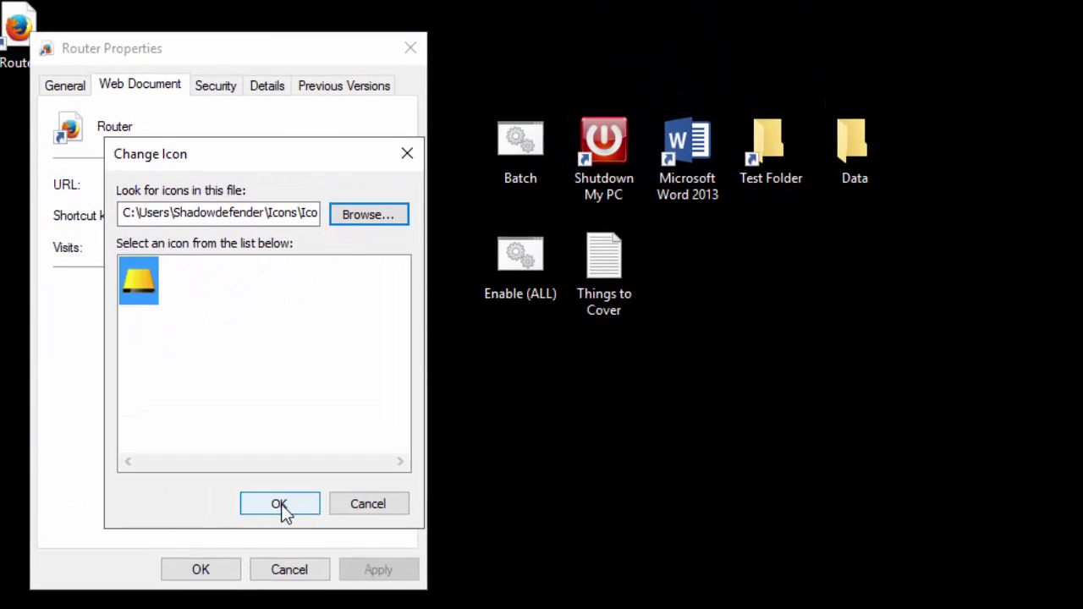
{"action": "left_click", "coordinate": [285, 505]}
{"action": "left_click", "coordinate": [181, 581]}
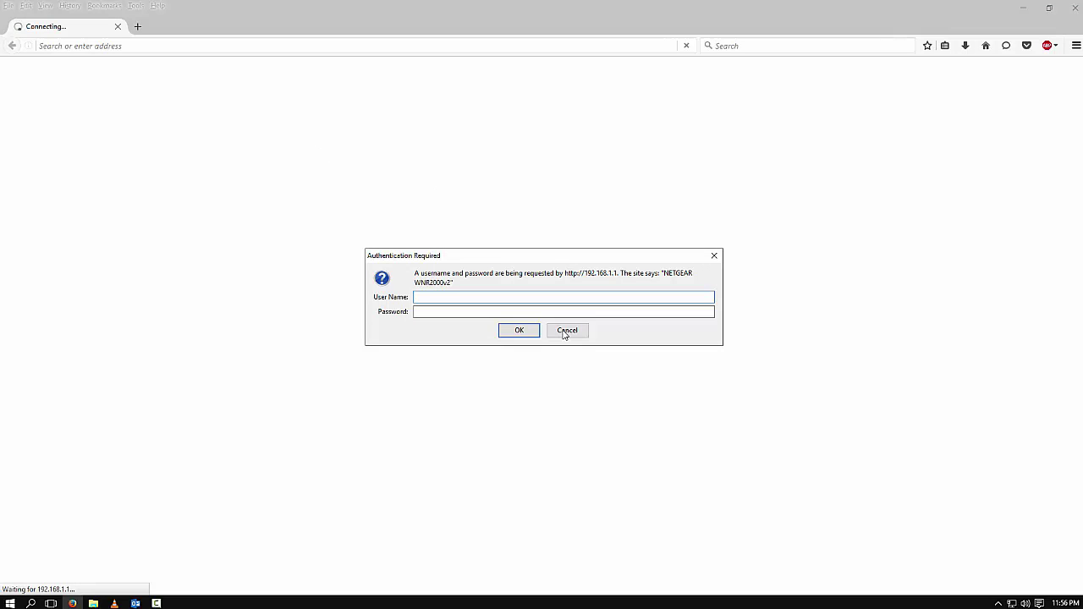
Cancel the router's authentication request without logging in and close the browser window
{"action": "left_click", "coordinate": [571, 334]}
{"action": "key", "text": "Escape"}
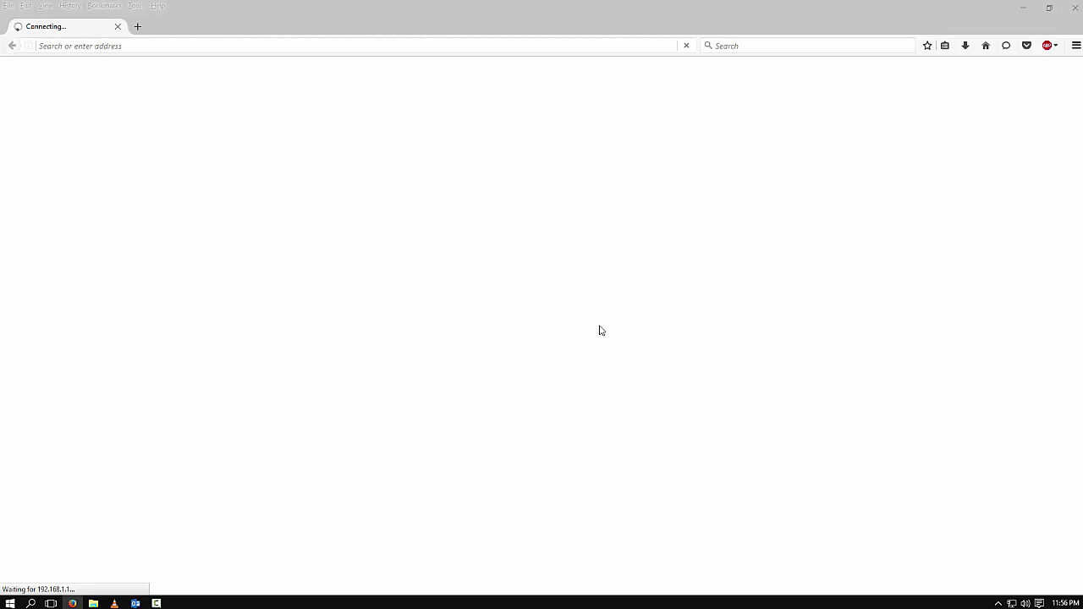
{"action": "left_click", "coordinate": [1073, 8]}
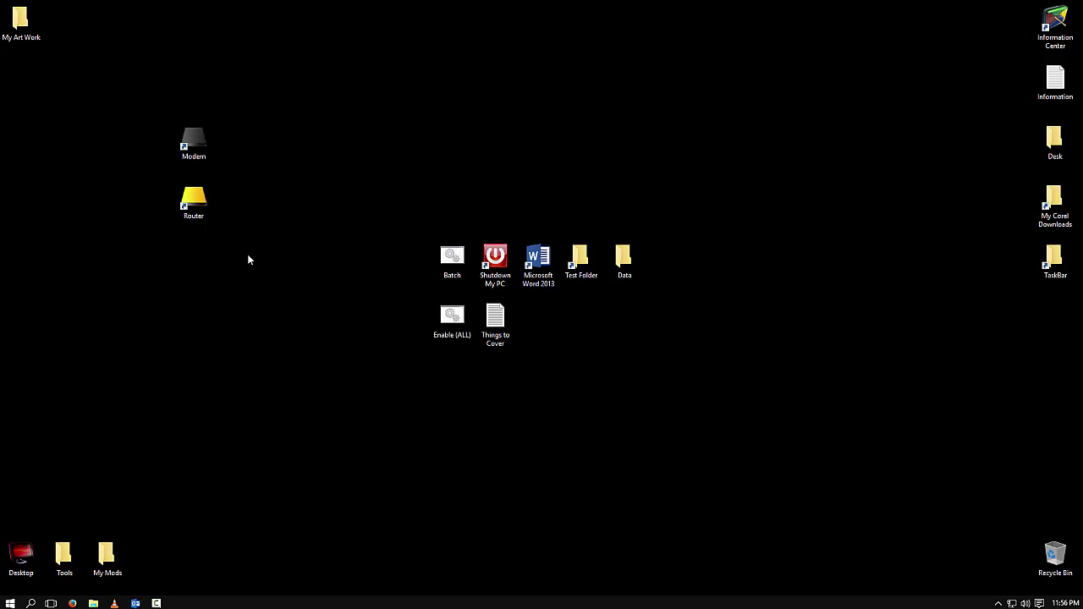
{"action": "double_click", "coordinate": [198, 293]}
{"action": "left_click", "coordinate": [1073, 6]}
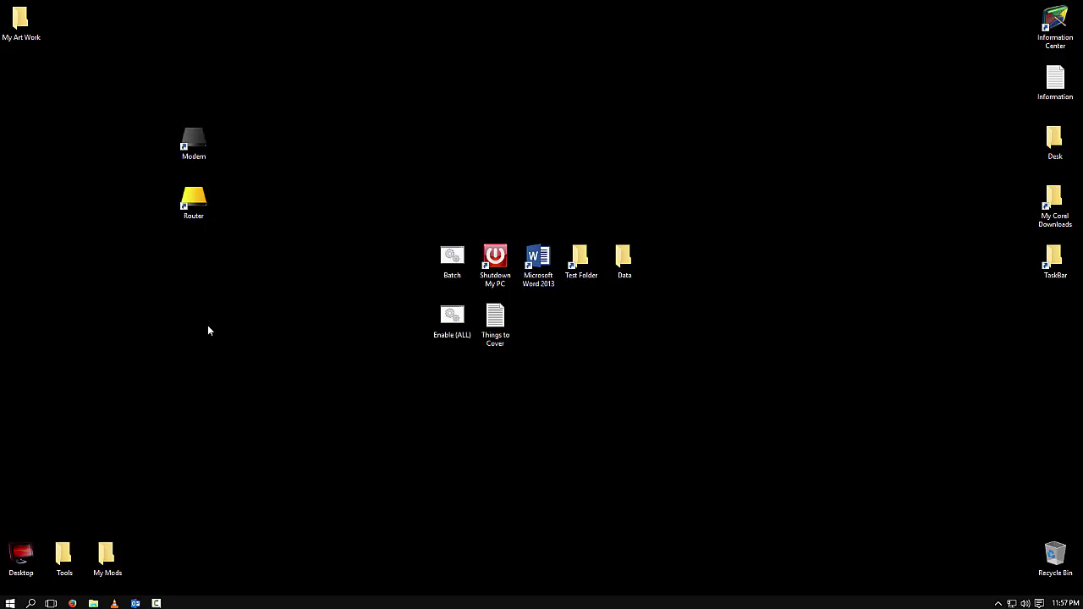
Create a desktop shortcut to Control.exe and name it Control Panel
{"action": "right_click", "coordinate": [234, 329]}
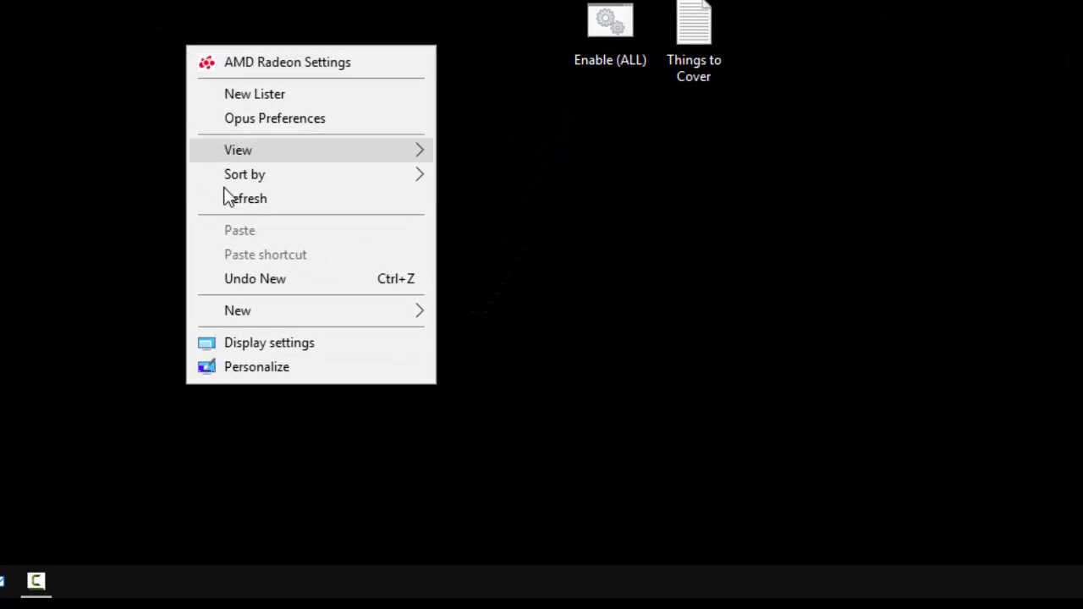
{"action": "mouse_move", "coordinate": [275, 337]}
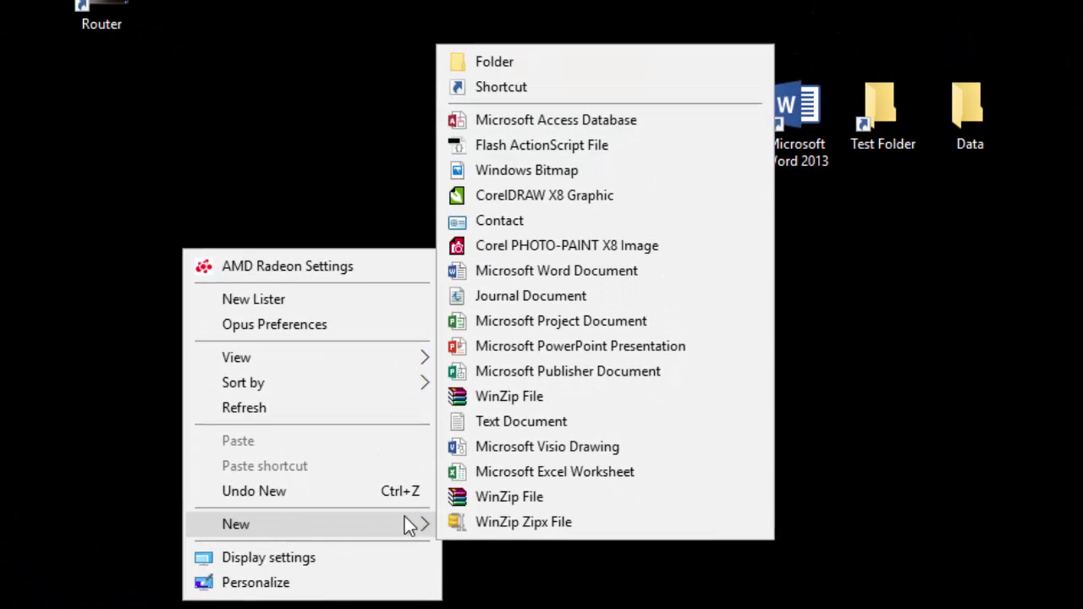
{"action": "left_click", "coordinate": [508, 88]}
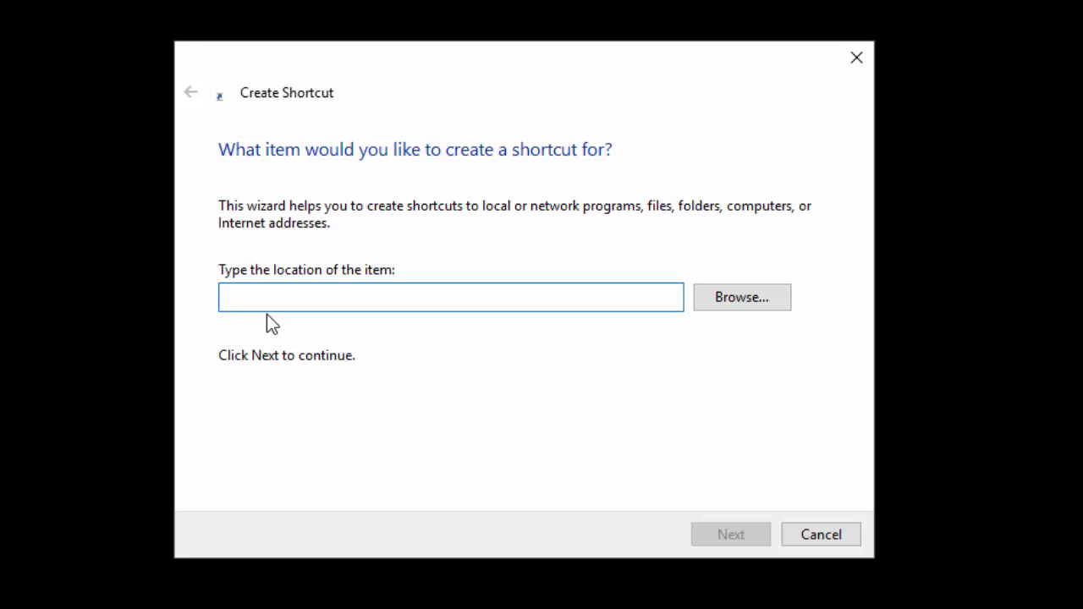
{"action": "type", "text": "Control.exe"}
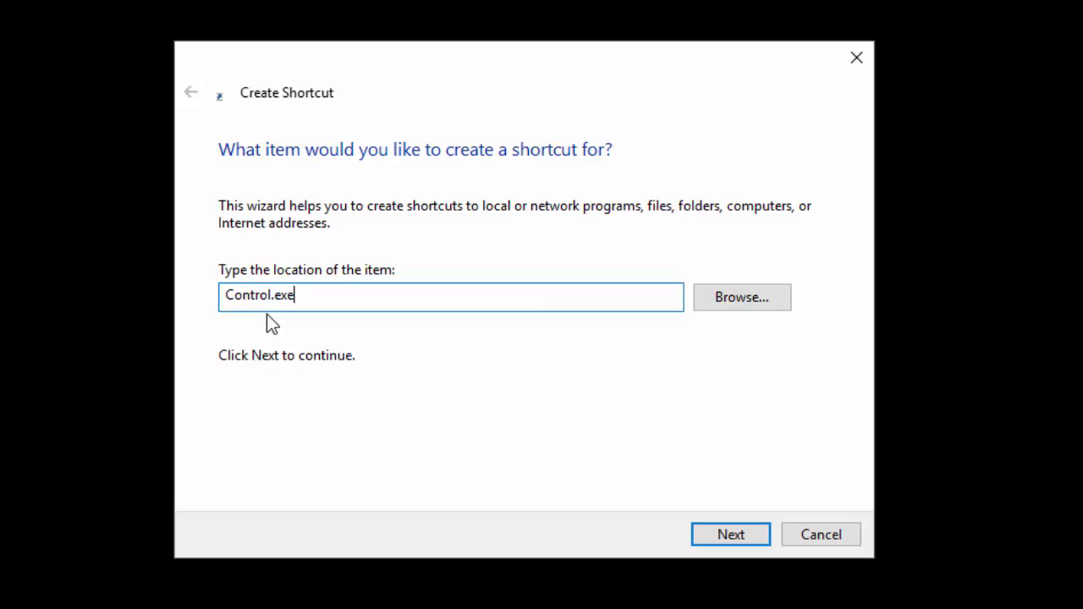
{"action": "left_click", "coordinate": [730, 536]}
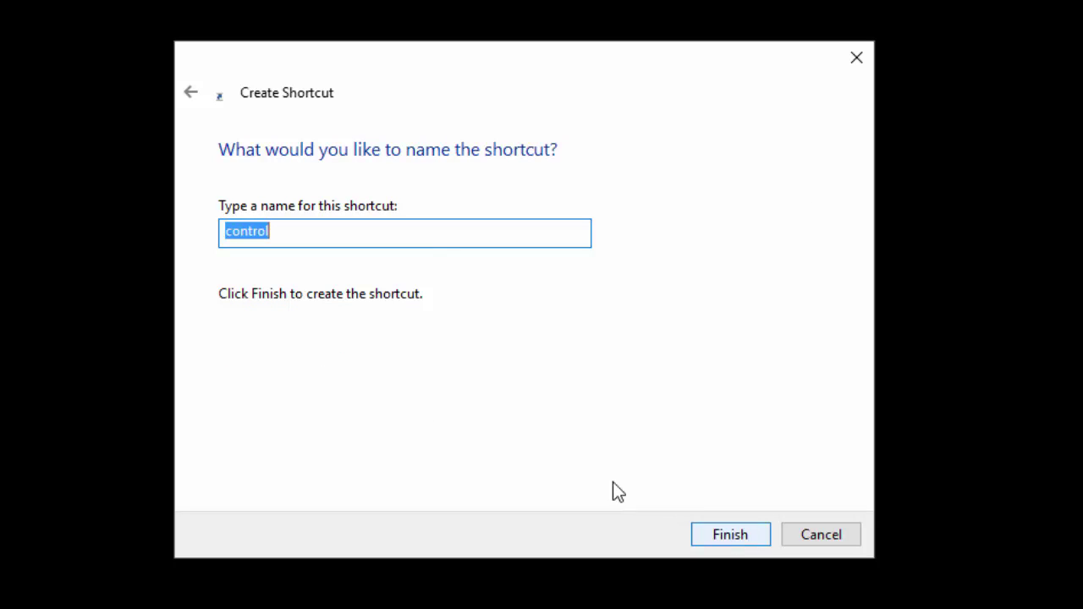
{"action": "type", "text": "Control "}
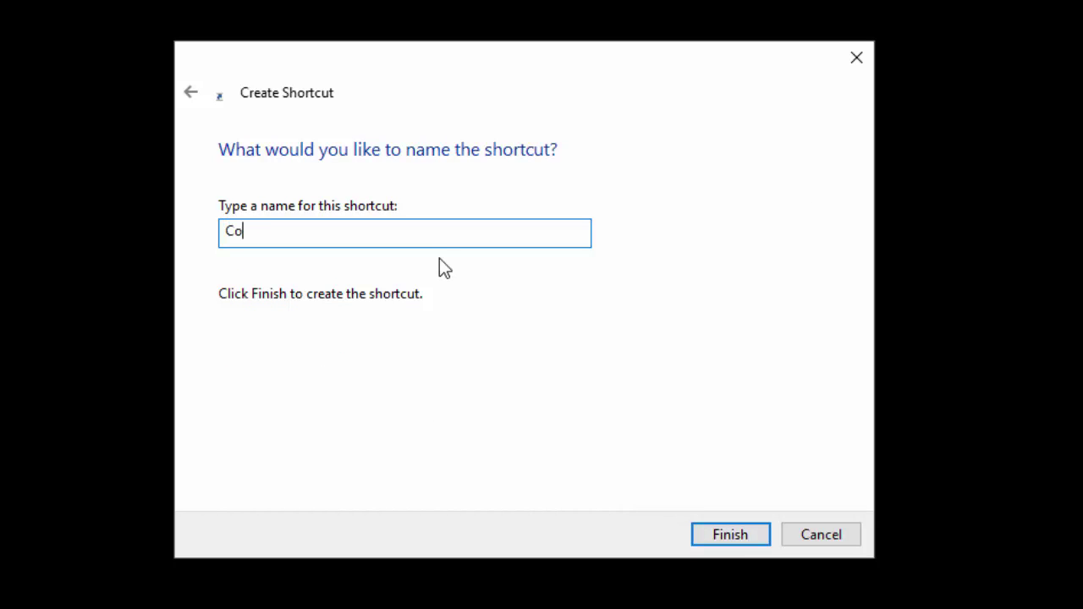
{"action": "type", "text": "Panel"}
{"action": "left_click", "coordinate": [729, 536]}
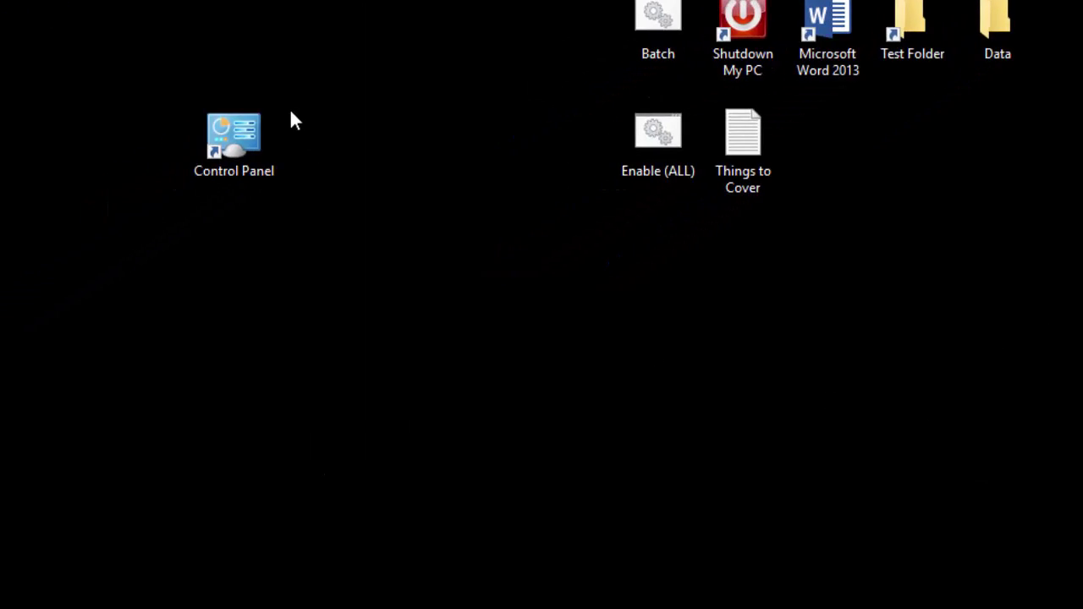
Move the Control Panel shortcut on the desktop so it sits directly below the Router shortcut
{"action": "left_click_drag", "start_coordinate": [212, 154], "coordinate": [134, 24]}
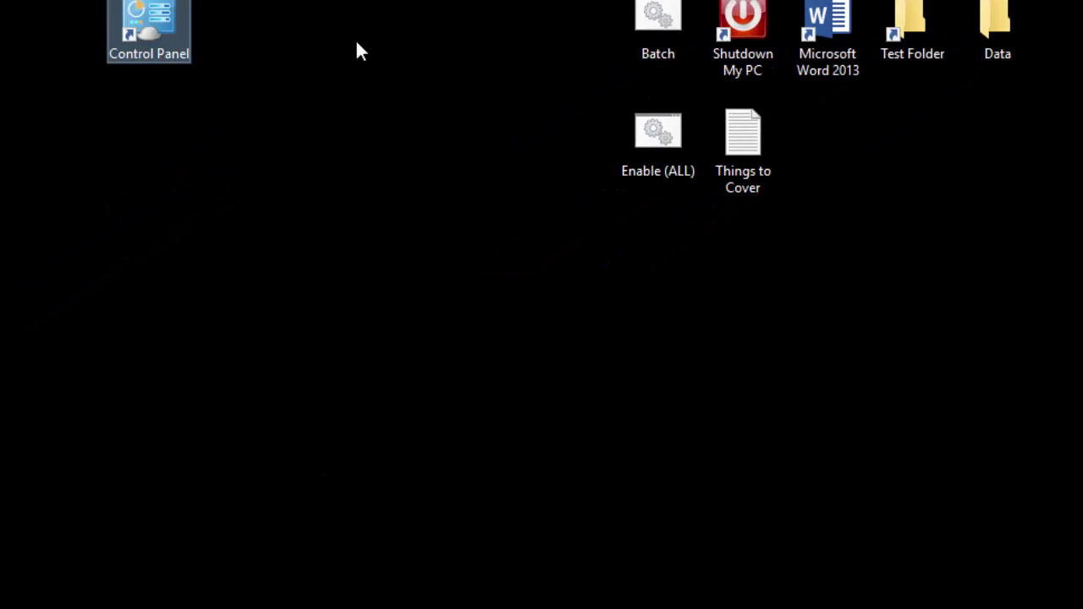
{"action": "left_click", "coordinate": [361, 51]}
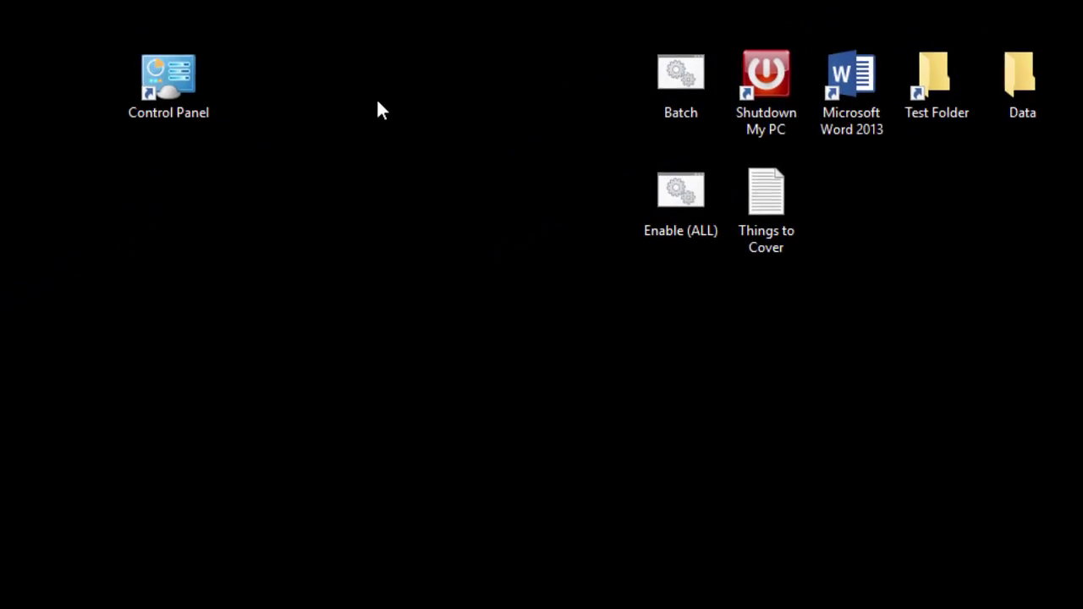
Test the Control Panel shortcut by opening it, and close the window it launches
{"action": "left_click", "coordinate": [182, 131]}
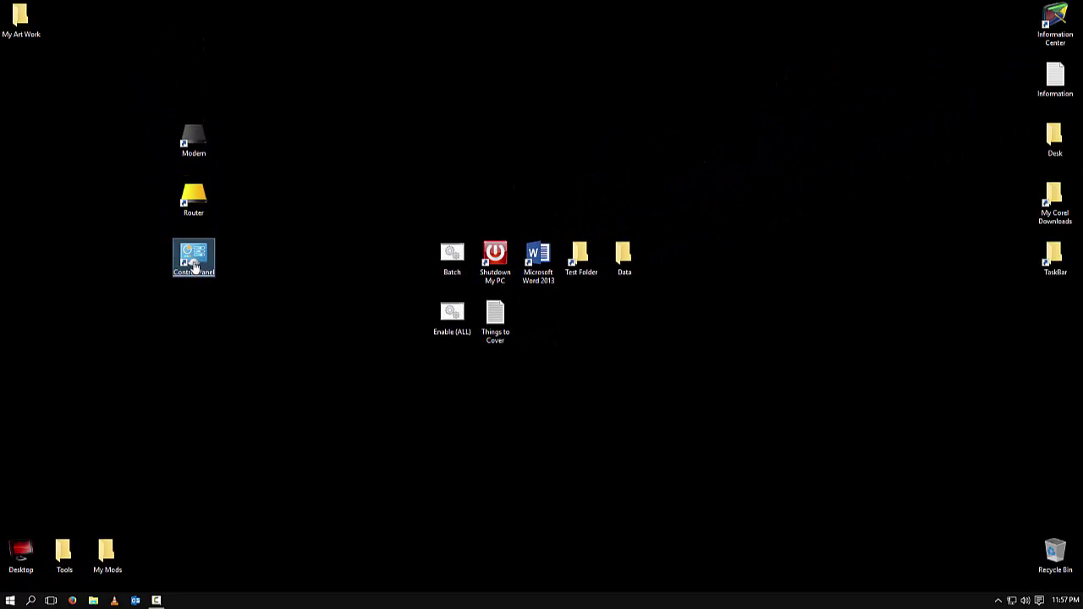
{"action": "double_click", "coordinate": [206, 280]}
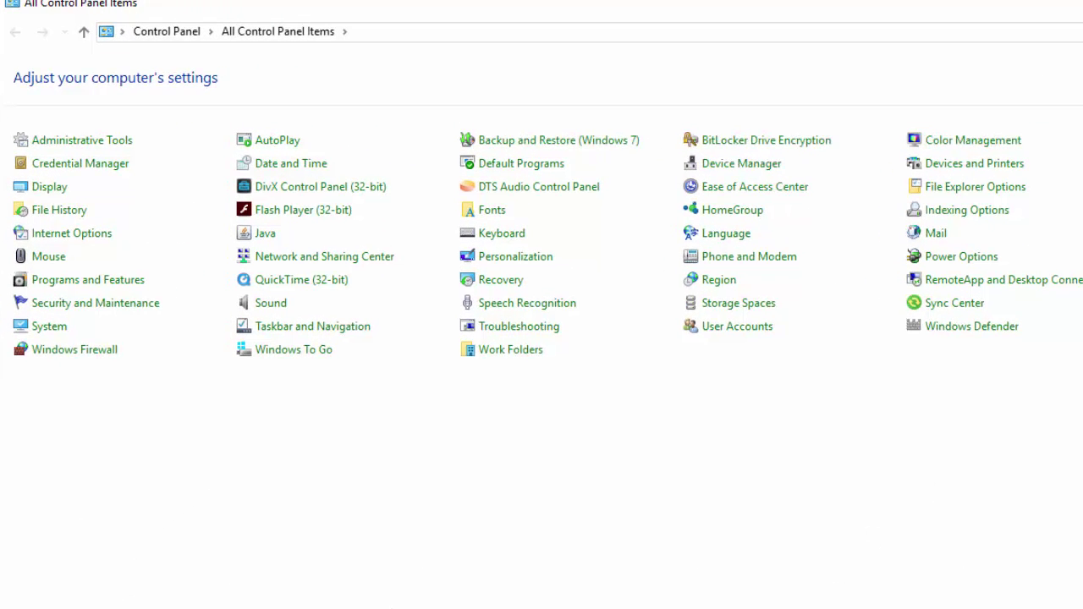
{"action": "key", "text": "alt+F4"}
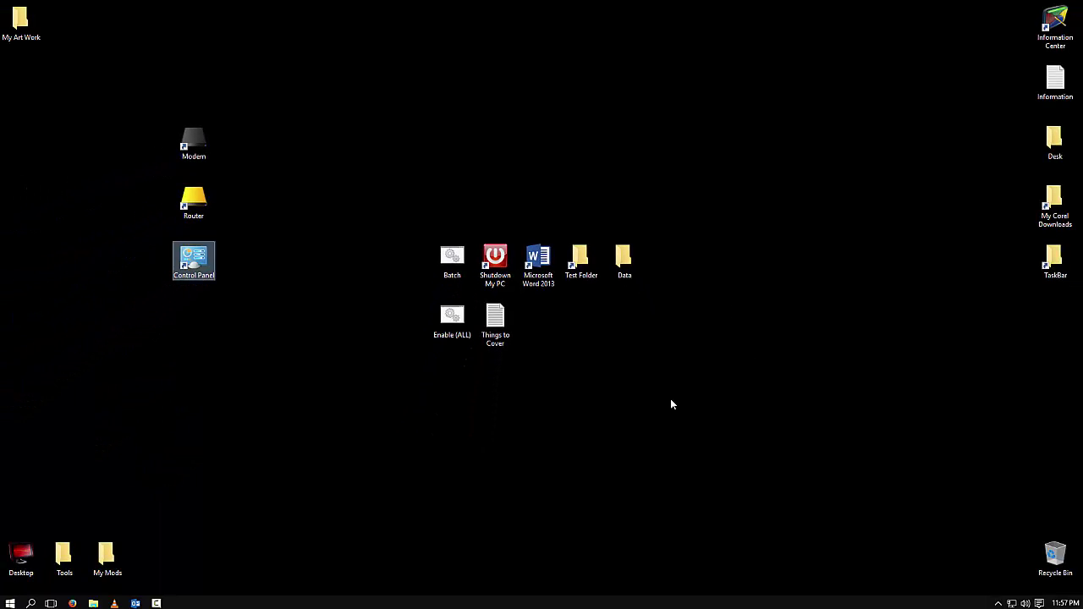
{"action": "double_click", "coordinate": [669, 403]}
{"action": "key", "text": "alt+F4"}
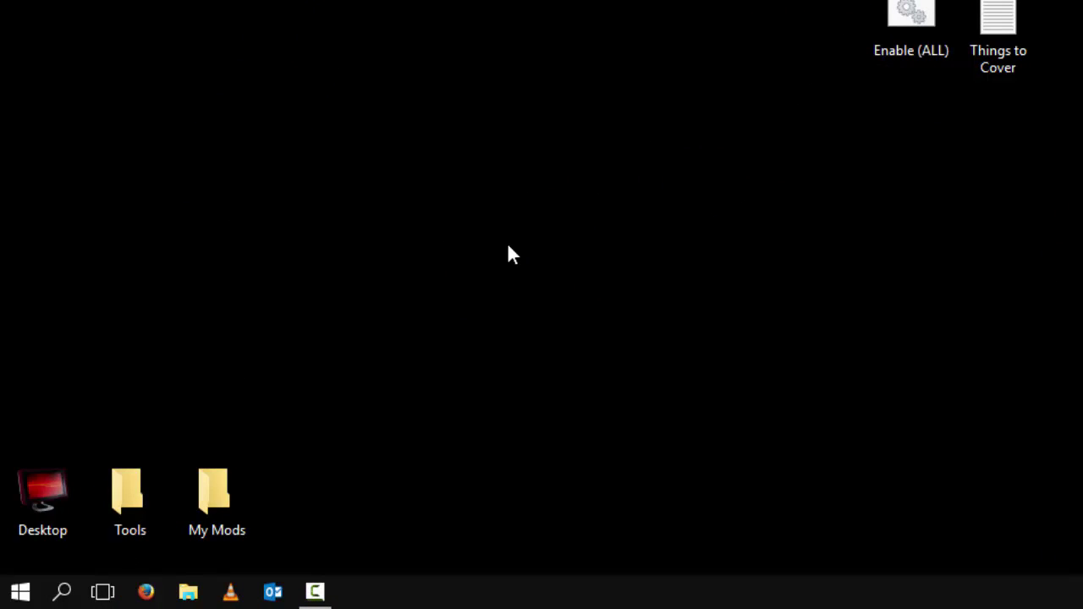
Create a desktop shortcut for Adobe Acrobat DC from the Start list of all apps, placing it below the Data folder's row
{"action": "left_click", "coordinate": [21, 597]}
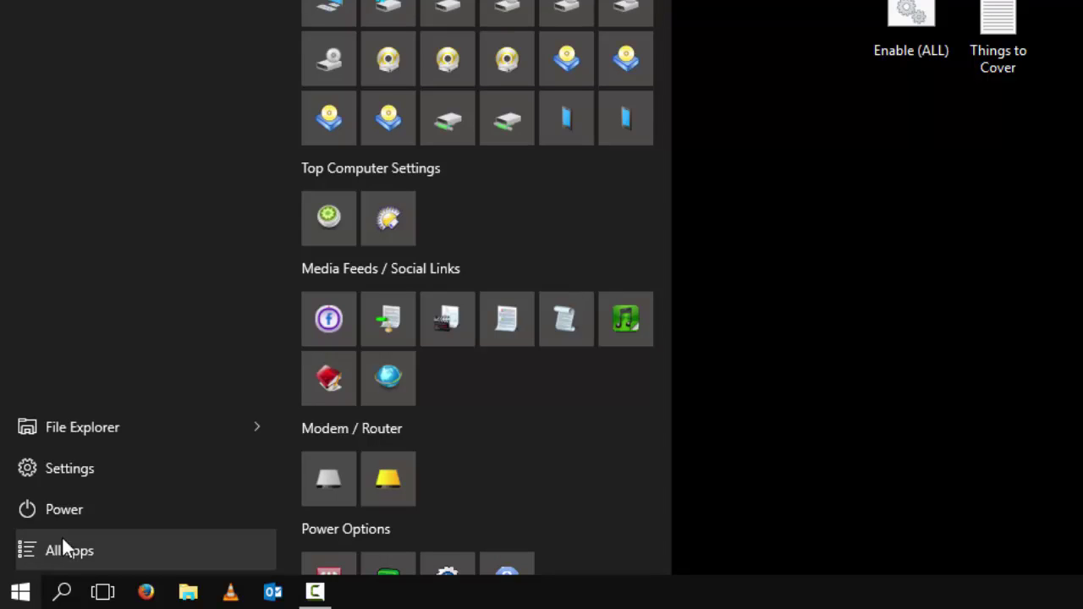
{"action": "left_click", "coordinate": [71, 554]}
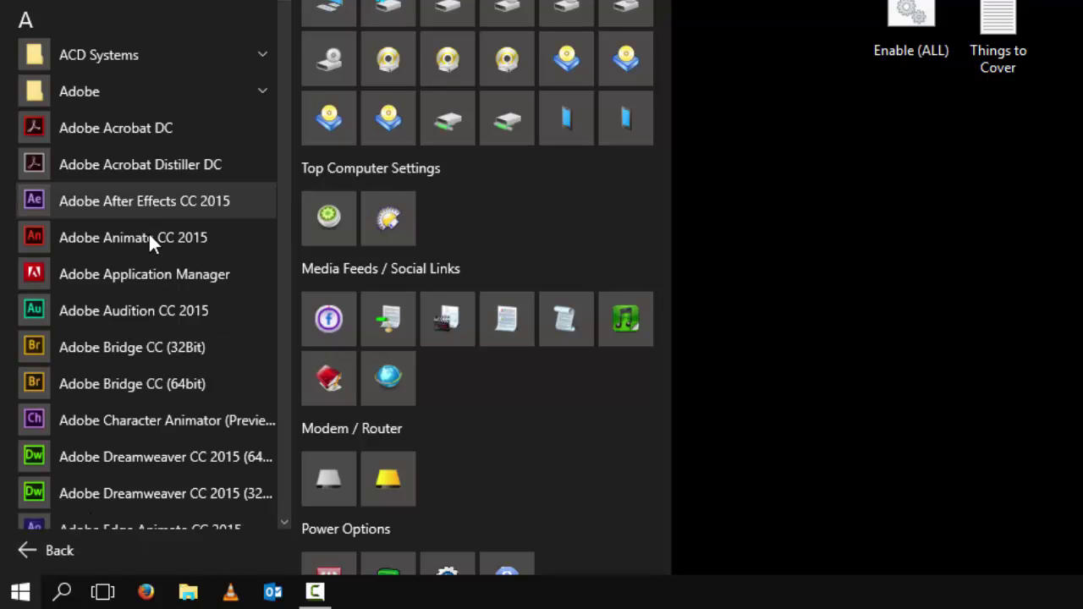
{"action": "scroll", "coordinate": [216, 363], "scroll_direction": "down", "scroll_amount": 1}
{"action": "scroll", "coordinate": [216, 356], "scroll_direction": "down", "scroll_amount": 10}
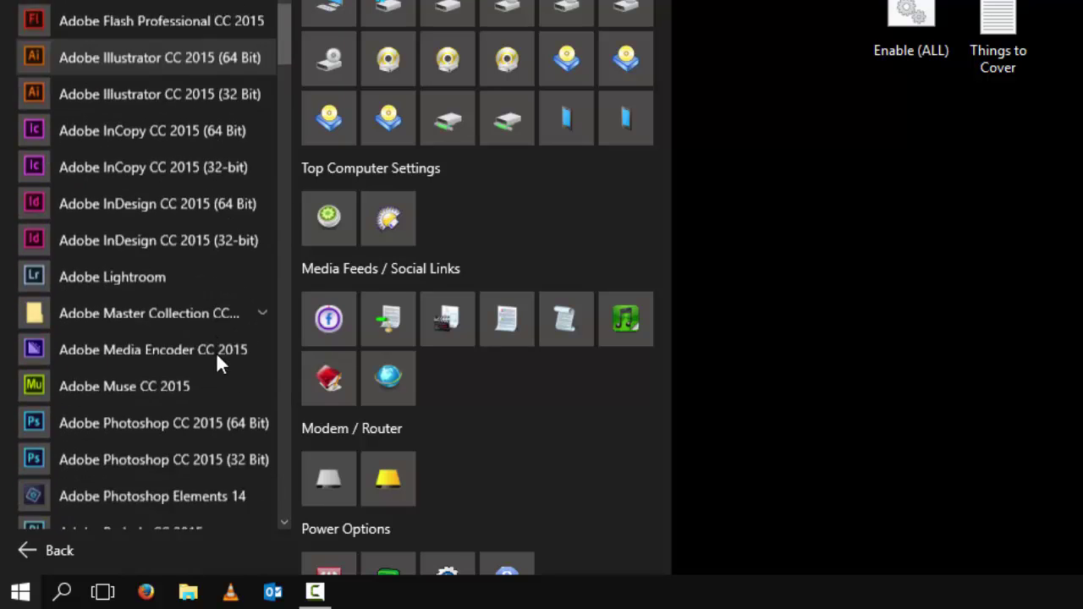
{"action": "scroll", "coordinate": [216, 360], "scroll_direction": "down", "scroll_amount": 5}
{"action": "scroll", "coordinate": [217, 360], "scroll_direction": "up", "scroll_amount": 6}
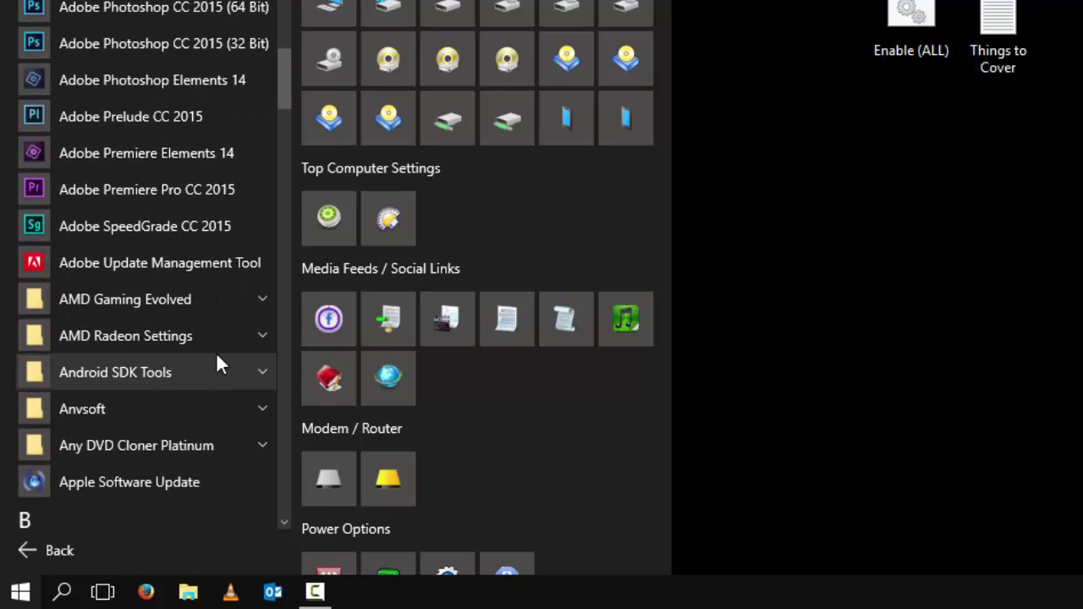
{"action": "scroll", "coordinate": [216, 352], "scroll_direction": "up", "scroll_amount": 8}
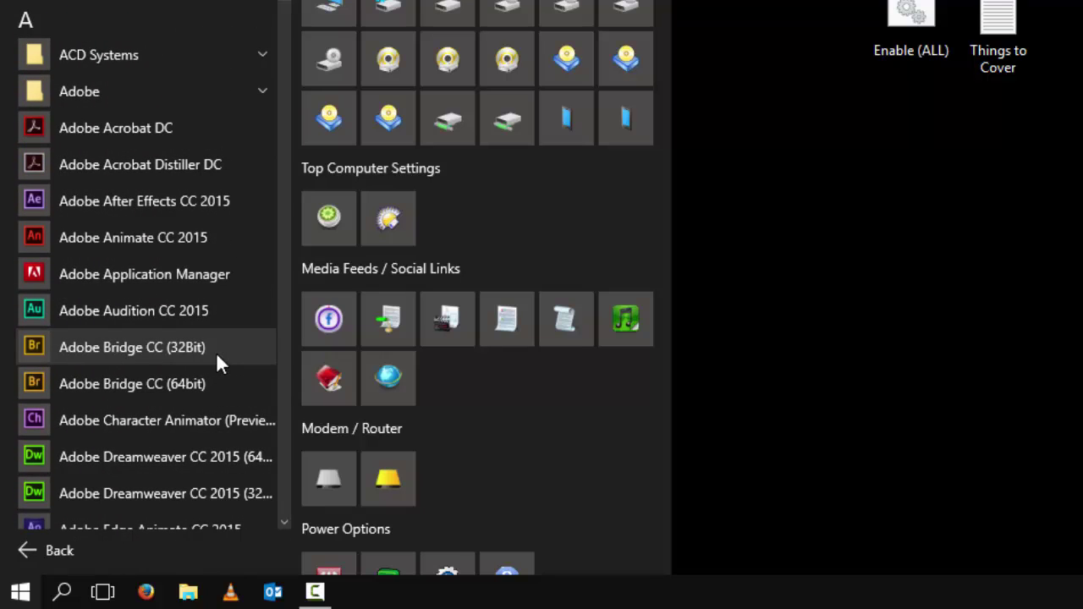
{"action": "left_click", "coordinate": [137, 124]}
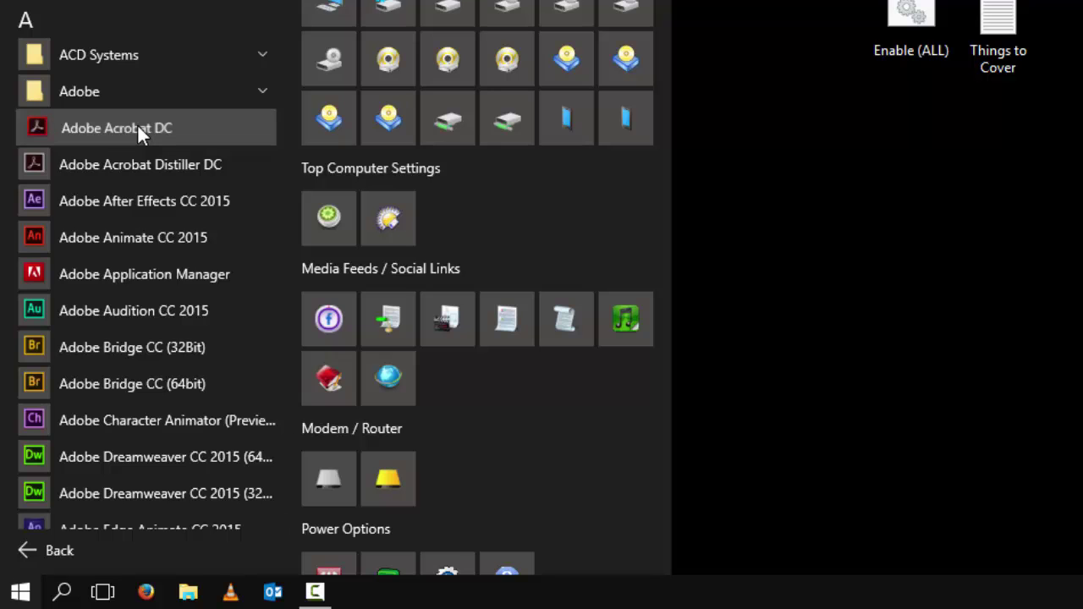
{"action": "left_click_drag", "start_coordinate": [137, 124], "coordinate": [419, 324]}
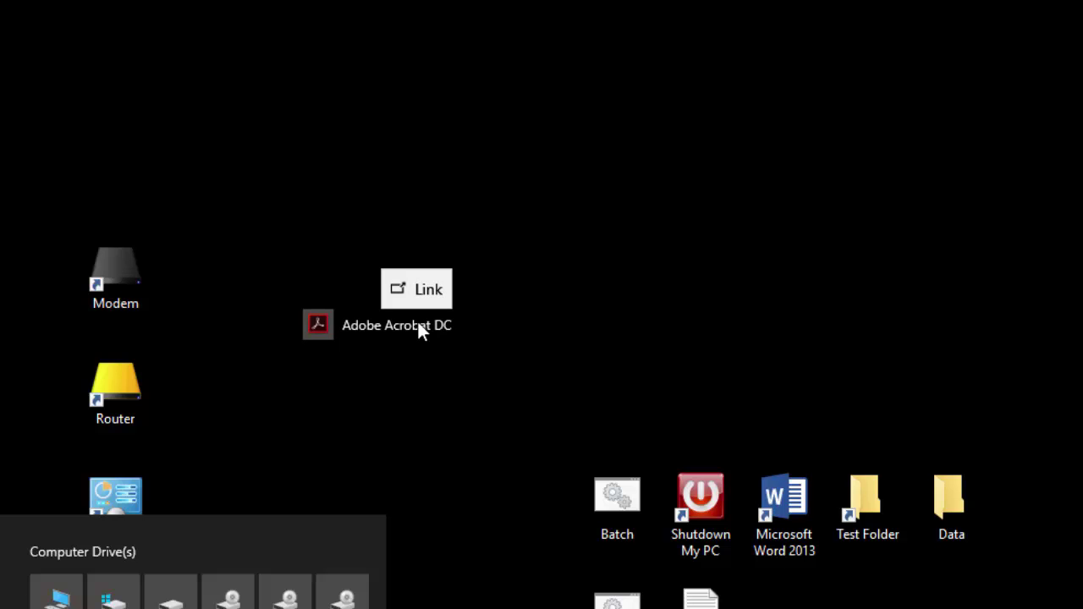
{"action": "left_click_drag", "start_coordinate": [418, 321], "coordinate": [1053, 203]}
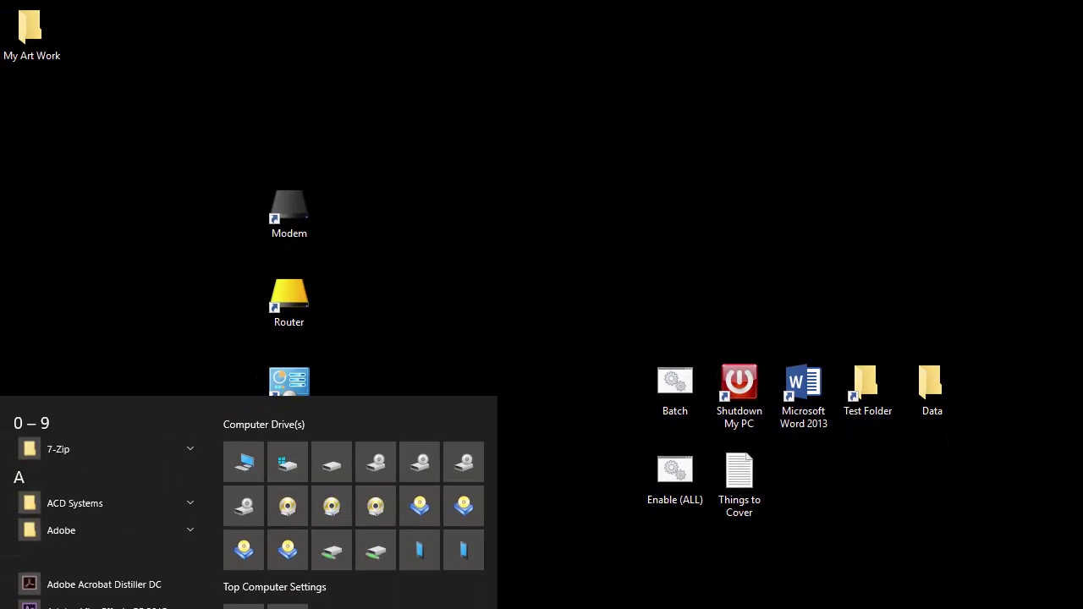
{"action": "left_click_drag", "start_coordinate": [1082, 608], "coordinate": [862, 608]}
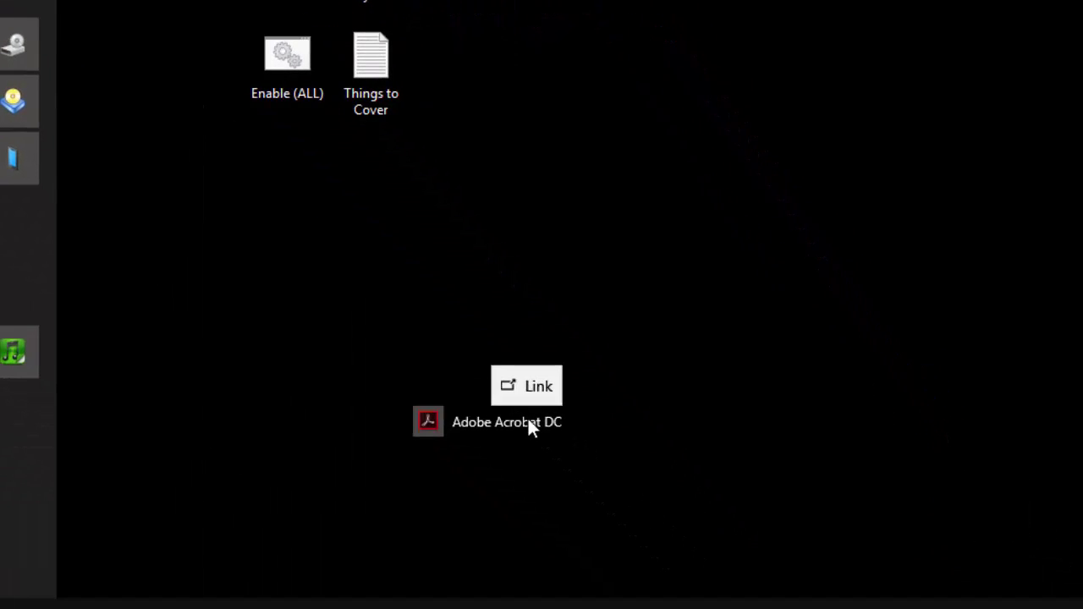
{"action": "left_click_drag", "start_coordinate": [527, 421], "coordinate": [527, 421]}
Launch Adobe Acrobat DC from its desktop shortcut to test it, and close the program
{"action": "left_click", "coordinate": [785, 399]}
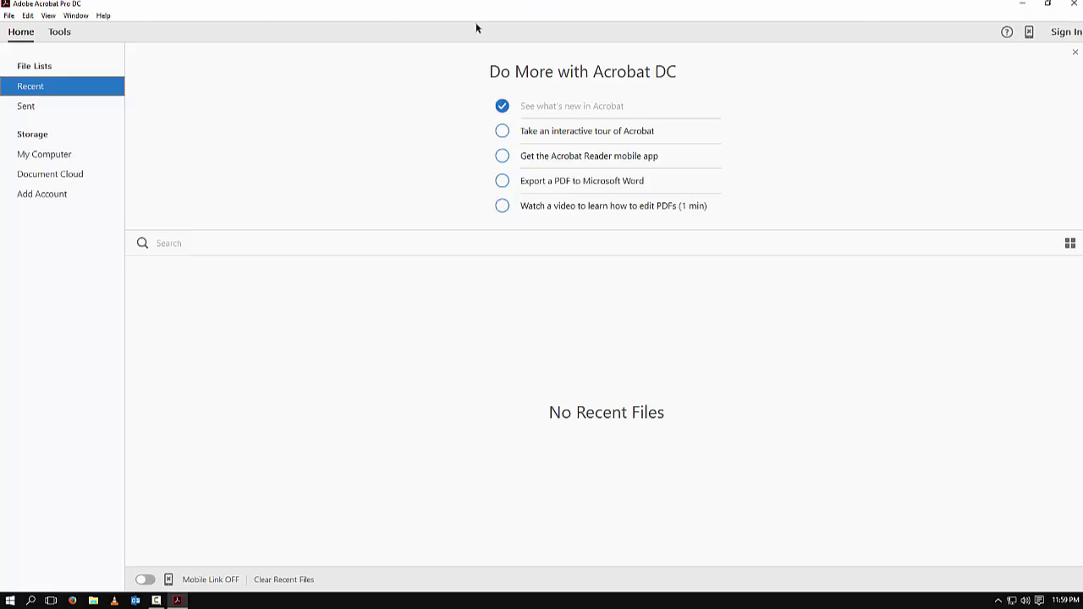
{"action": "left_click", "coordinate": [1073, 4]}
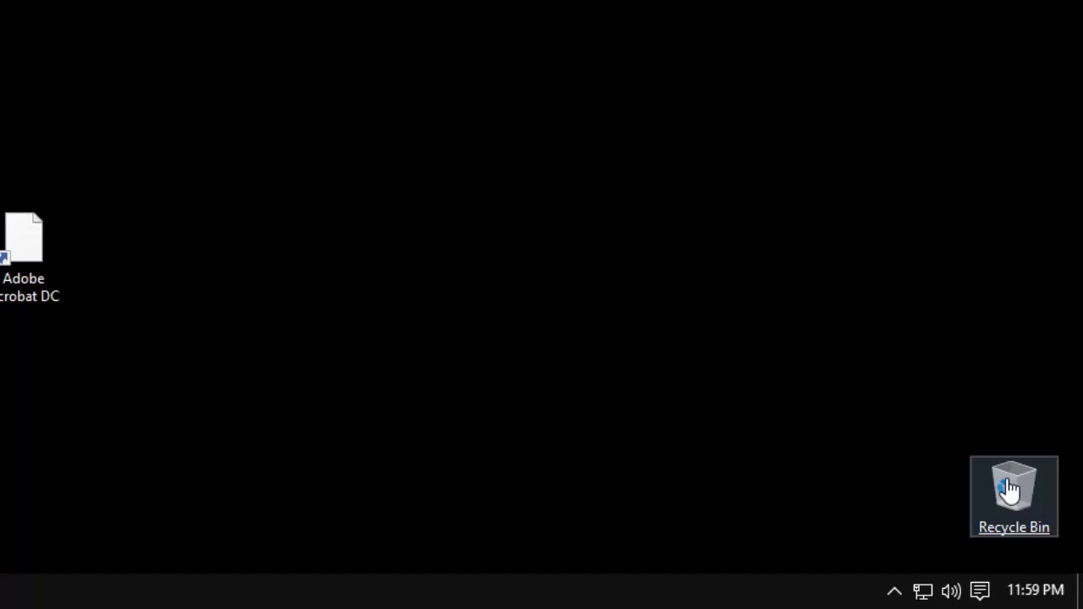
Unpin the Recycle Bin from Start and pin it to Start again
{"action": "left_click", "coordinate": [1013, 492]}
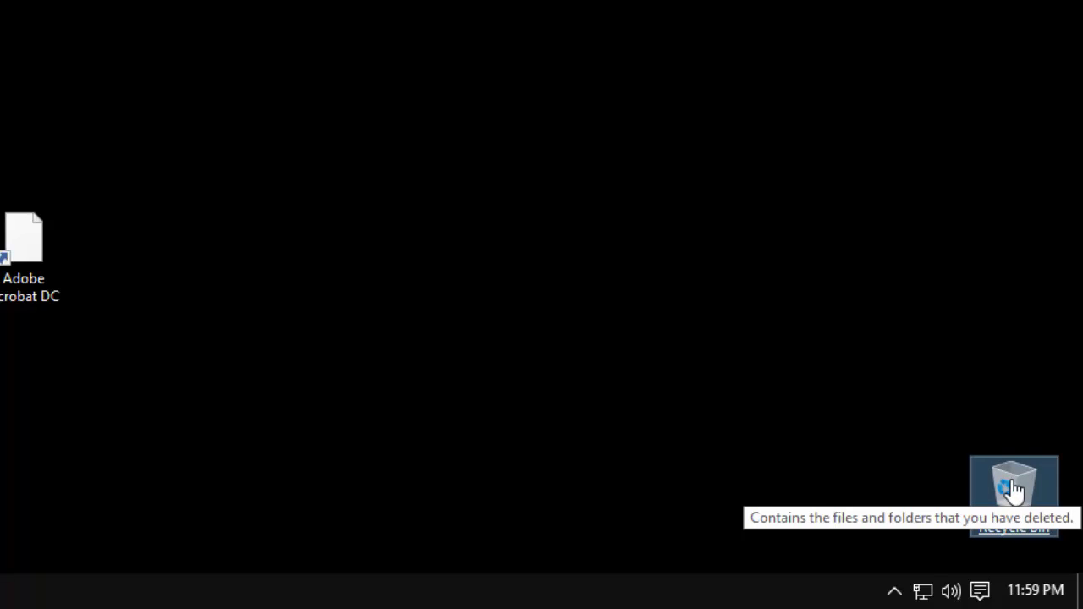
{"action": "right_click", "coordinate": [1012, 488]}
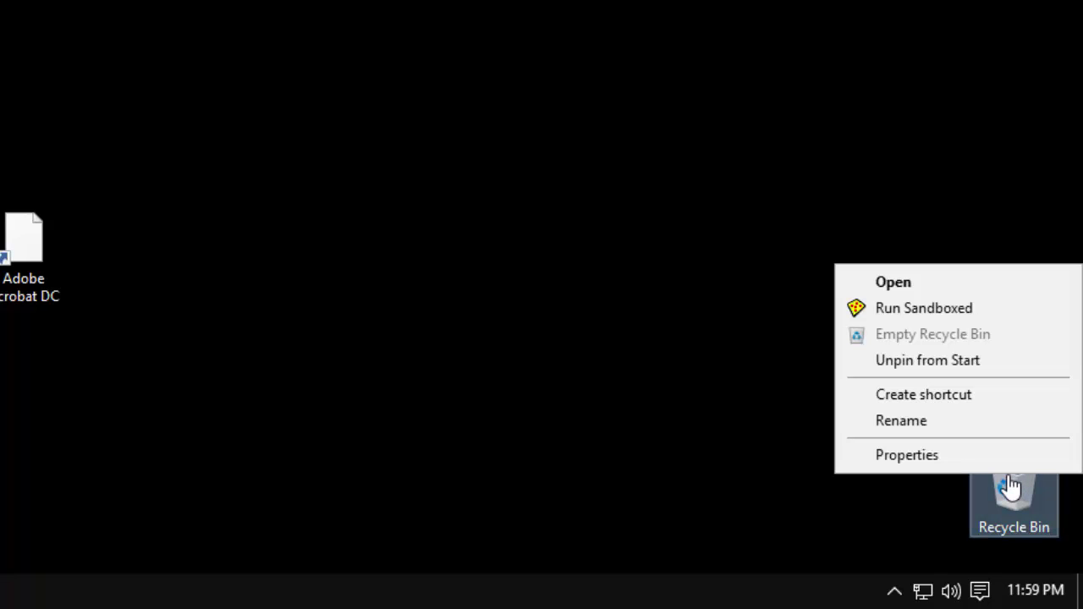
{"action": "left_click", "coordinate": [928, 360]}
{"action": "right_click", "coordinate": [998, 518]}
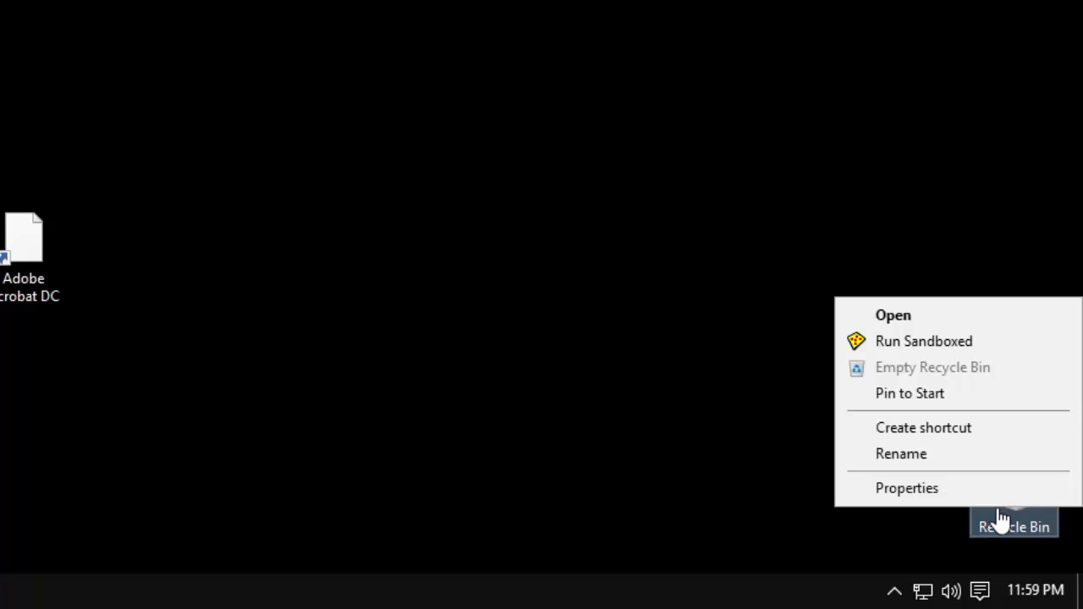
{"action": "left_click", "coordinate": [916, 391]}
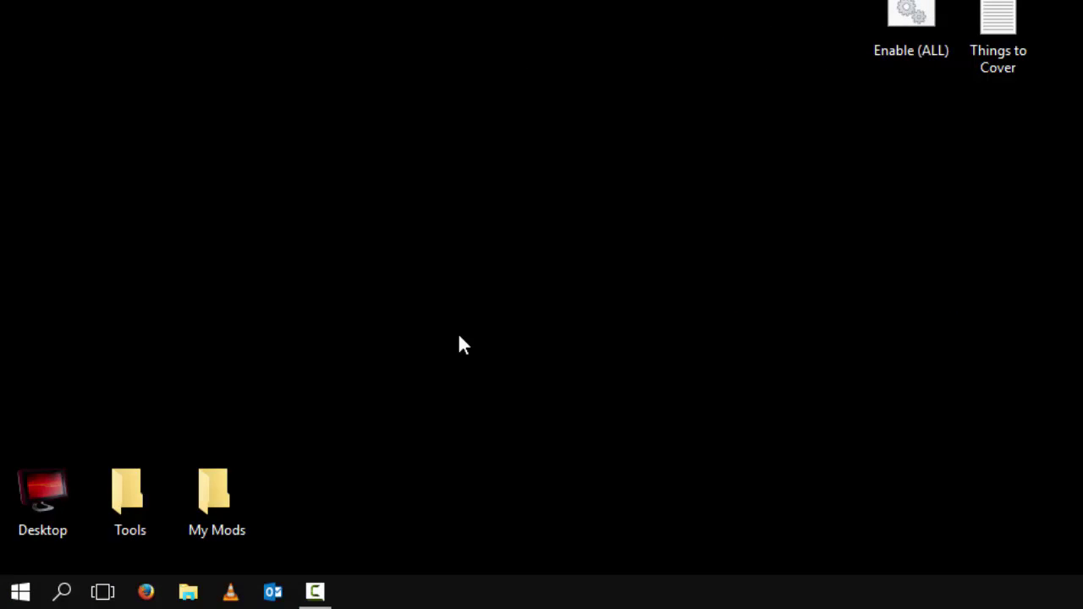
Check the Start tiles for the pinned Recycle Bin and close Start
{"action": "left_click", "coordinate": [20, 597]}
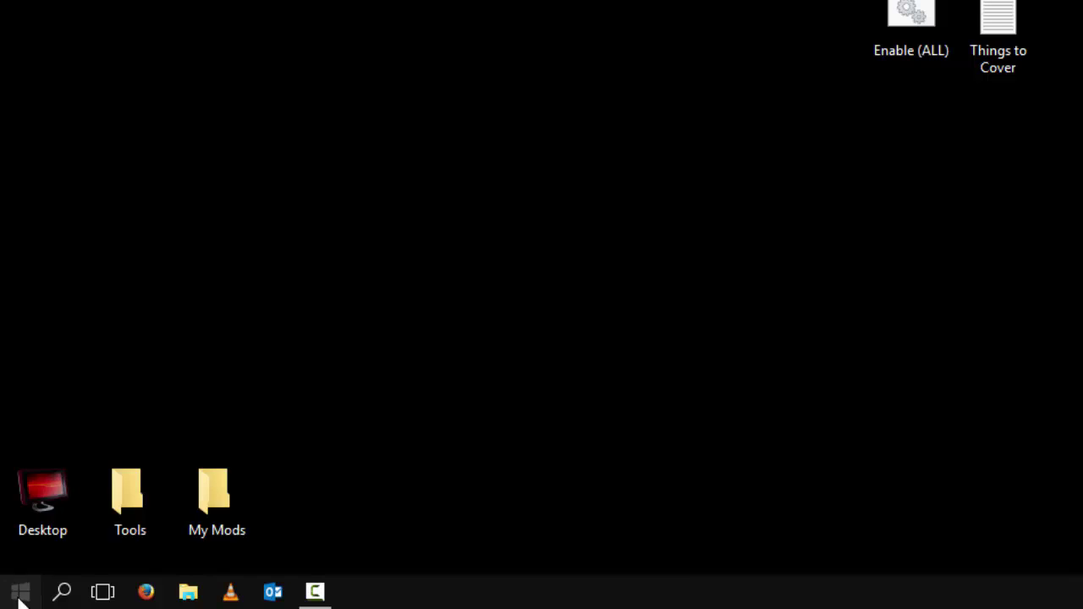
{"action": "scroll", "coordinate": [485, 438], "scroll_direction": "down", "scroll_amount": 10}
{"action": "scroll", "coordinate": [486, 438], "scroll_direction": "down", "scroll_amount": 1}
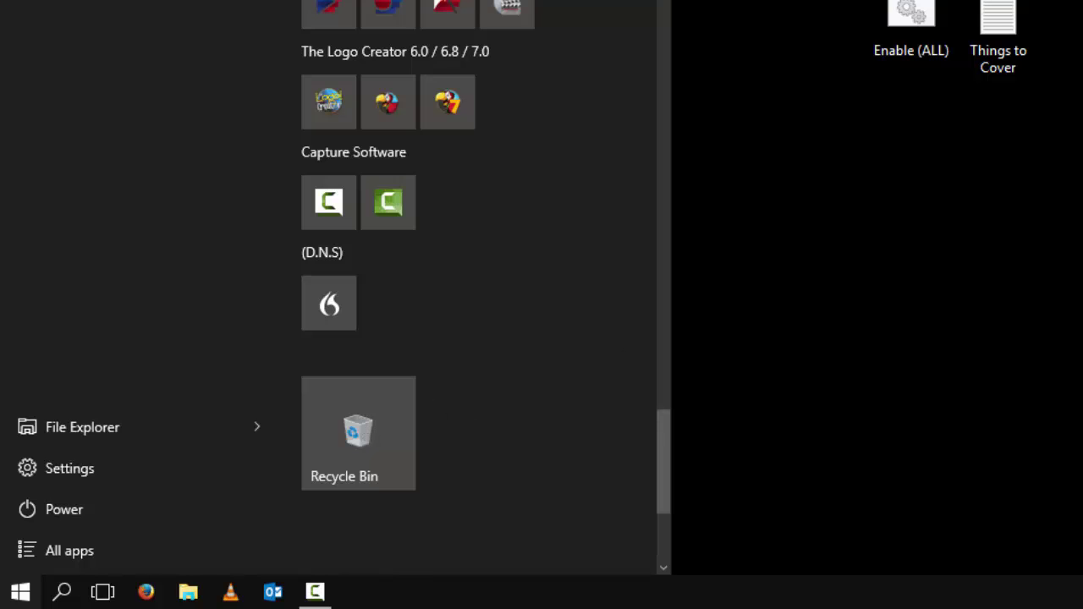
{"action": "key", "text": "Escape"}
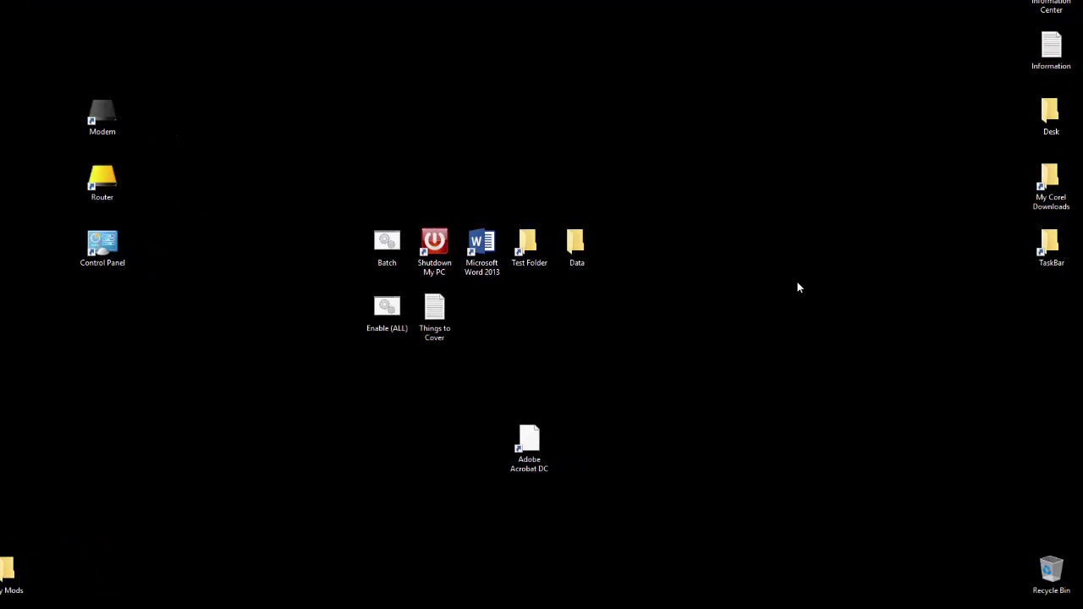
Move the TaskBar folder shortcut into the empty desktop area, one row below and to the right of the Data folder
{"action": "left_click_drag", "start_coordinate": [1022, 161], "coordinate": [492, 280]}
{"action": "left_click", "coordinate": [678, 334]}
{"action": "left_click", "coordinate": [495, 280]}
{"action": "left_click", "coordinate": [622, 275]}
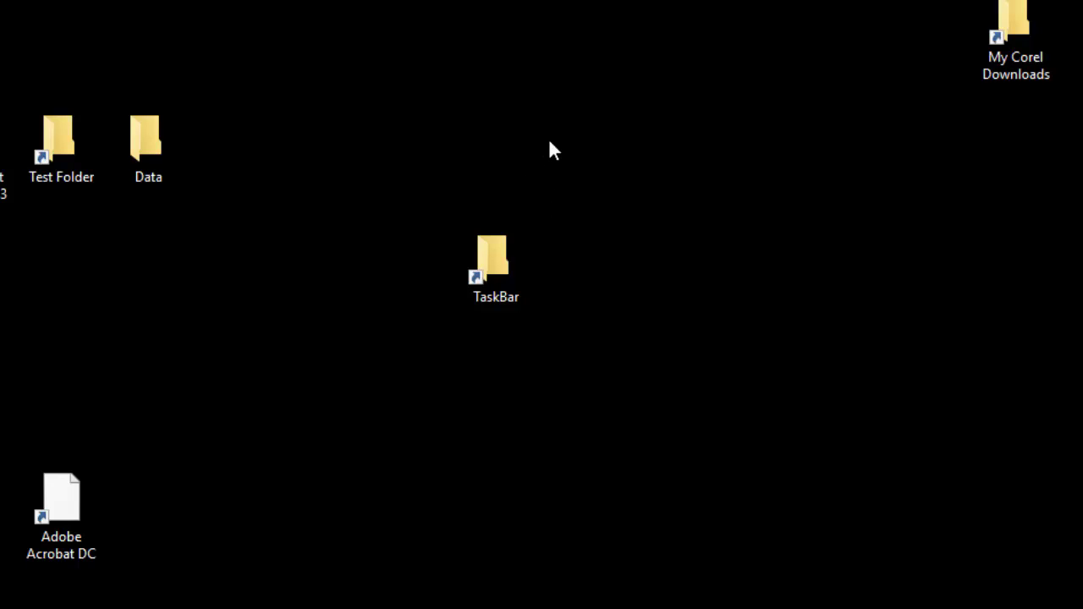
{"action": "key", "text": "super+r"}
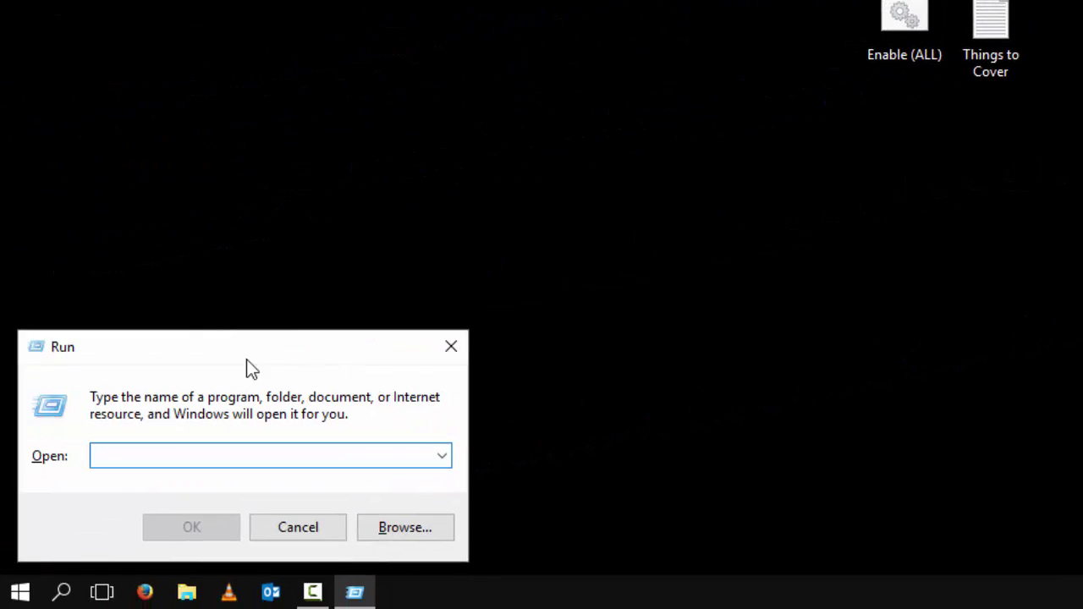
{"action": "left_click_drag", "start_coordinate": [242, 355], "coordinate": [545, 173]}
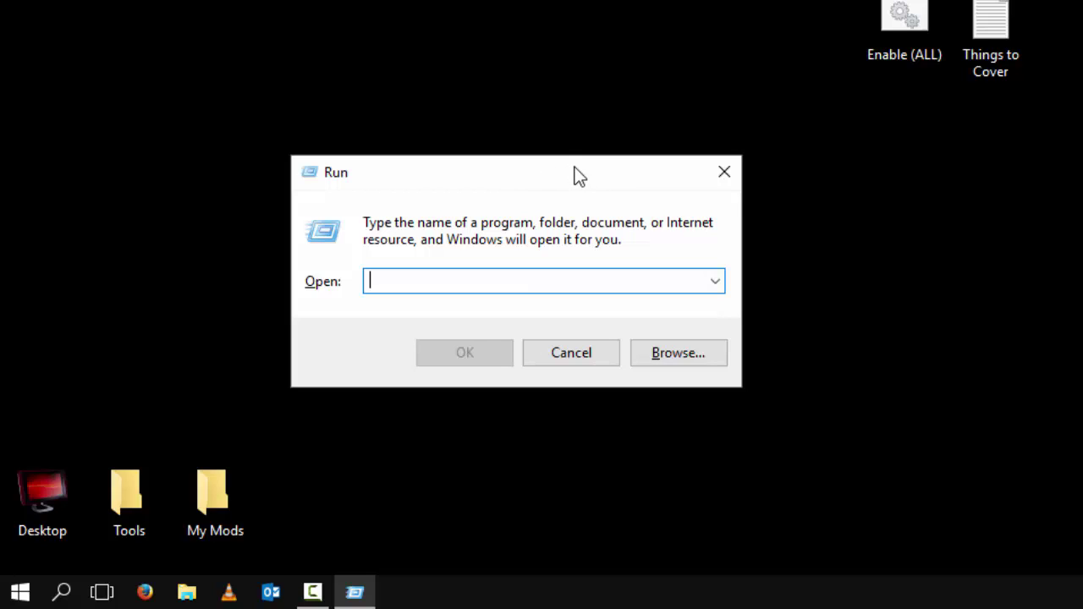
{"action": "left_click_drag", "start_coordinate": [579, 168], "coordinate": [532, 157]}
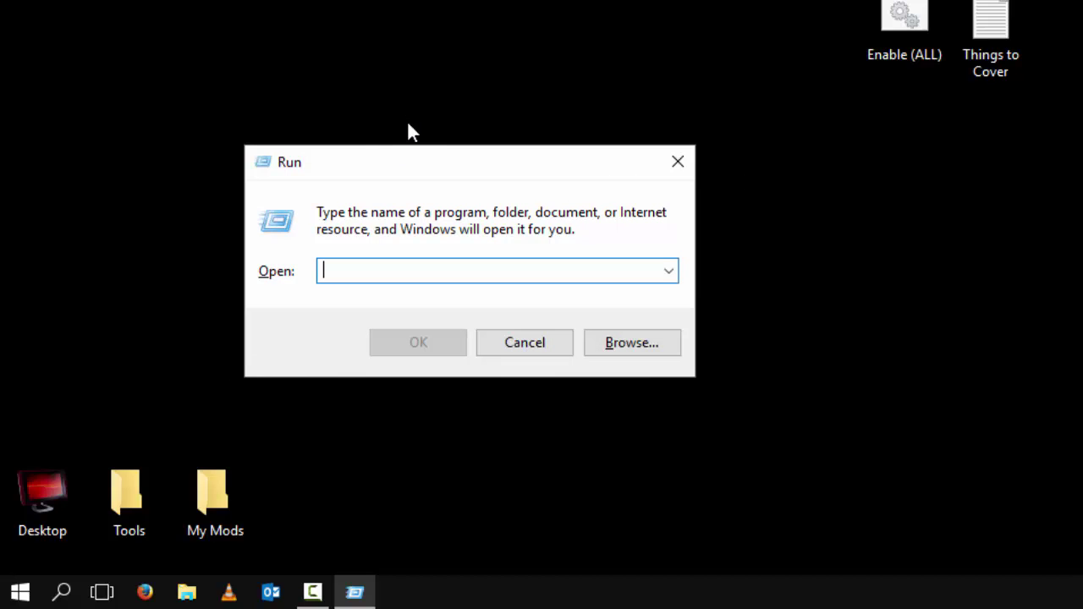
{"action": "left_click", "coordinate": [526, 347]}
Open the TaskBar folder from its desktop shortcut and create a desktop shortcut to Quick Launch from the folder path
{"action": "double_click", "coordinate": [1058, 207]}
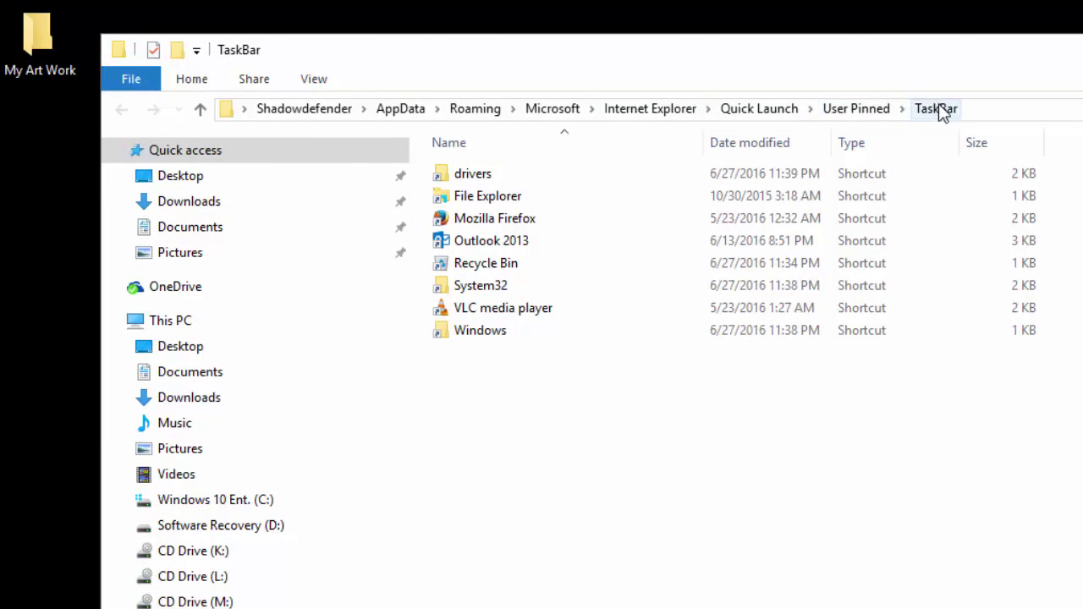
{"action": "left_click_drag", "start_coordinate": [934, 58], "coordinate": [1082, 36]}
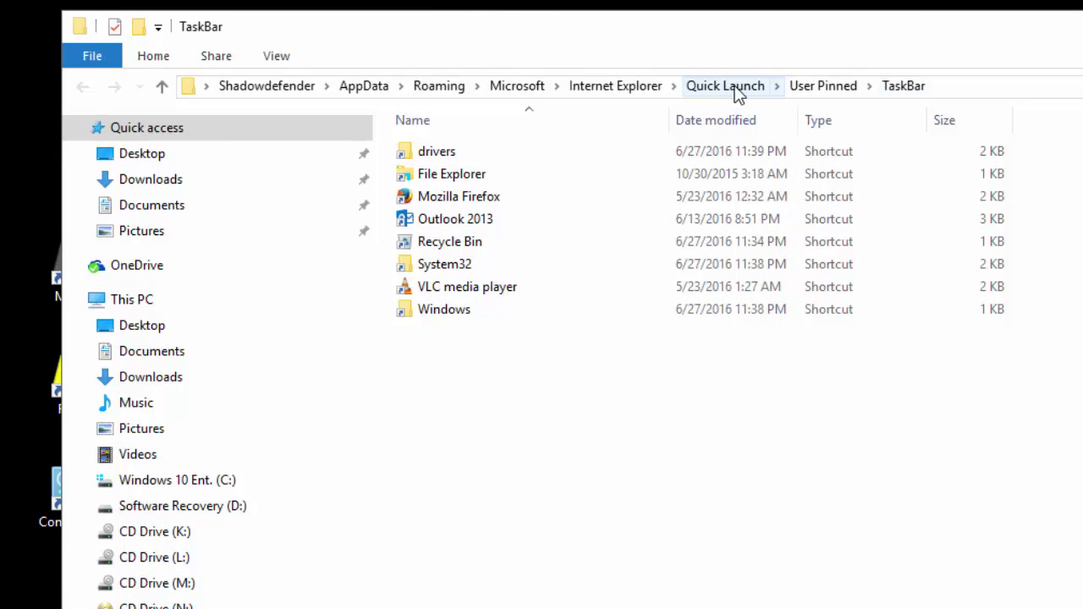
{"action": "left_click_drag", "start_coordinate": [726, 86], "coordinate": [76, 225]}
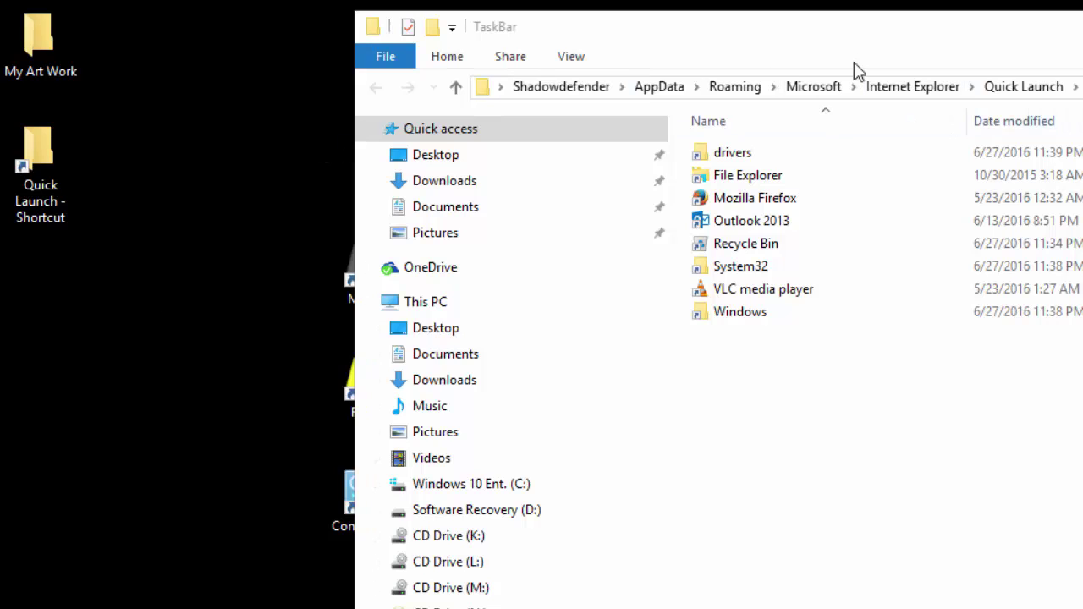
Create a second desktop shortcut to the Quick Launch folder from the folder path and rename it Qu
{"action": "left_click", "coordinate": [1034, 95]}
{"action": "left_click_drag", "start_coordinate": [1034, 96], "coordinate": [53, 309]}
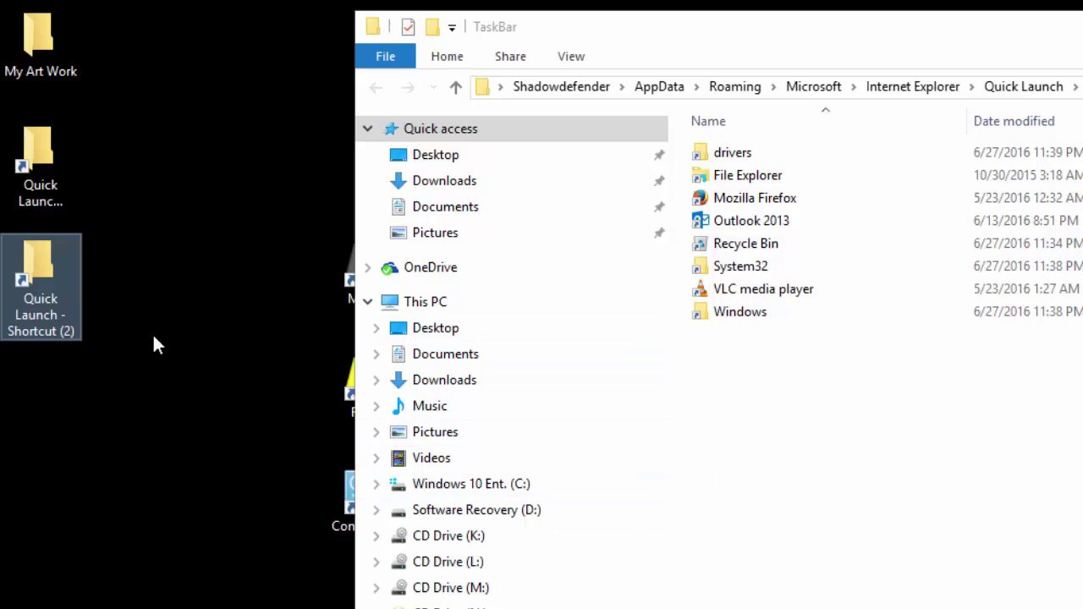
{"action": "right_click", "coordinate": [34, 287]}
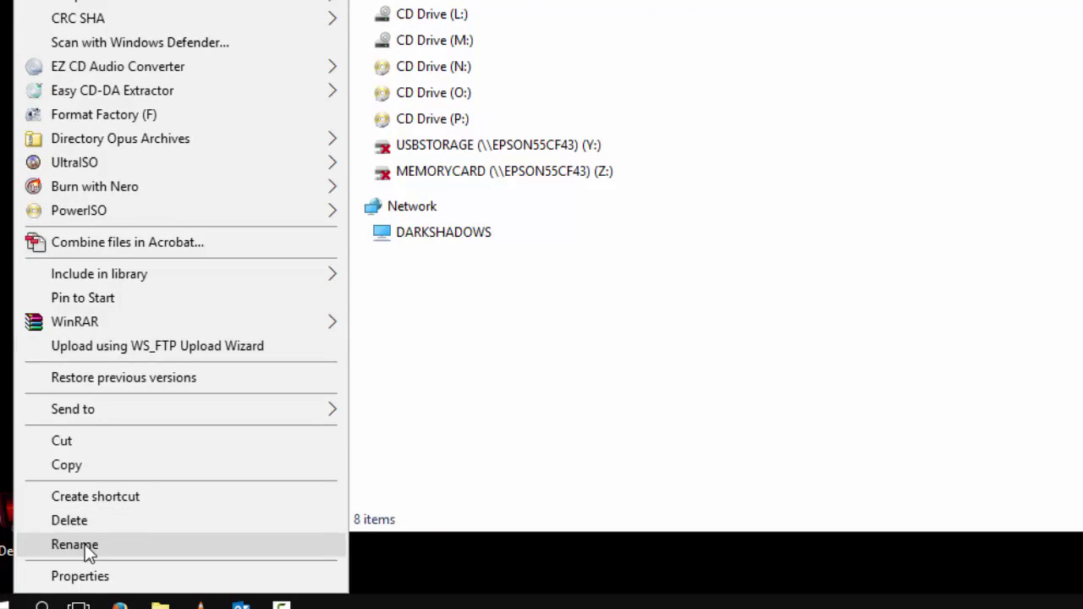
{"action": "left_click", "coordinate": [74, 544]}
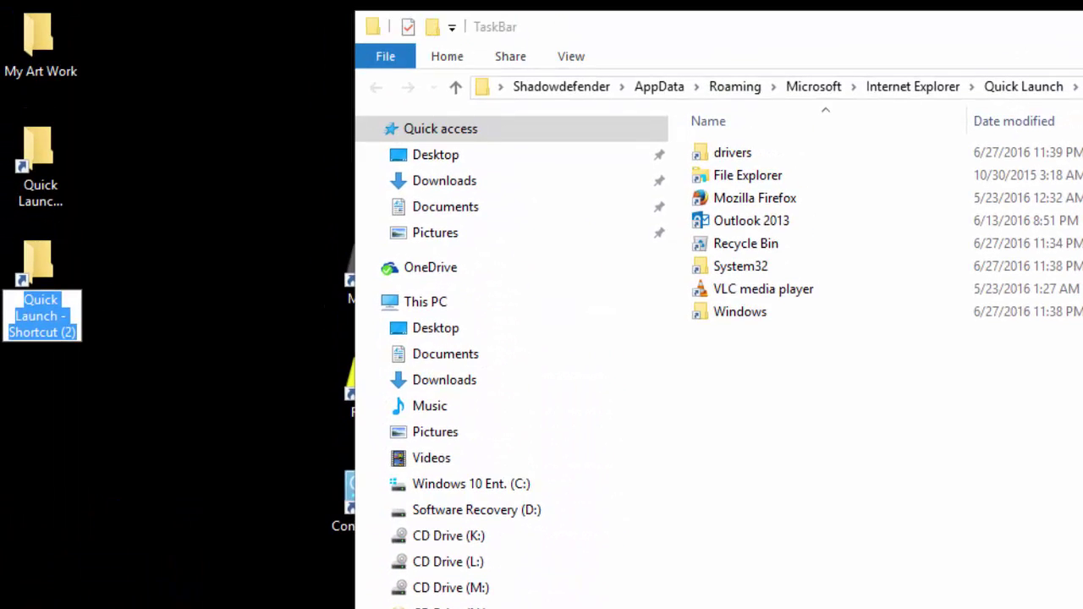
{"action": "type", "text": "Qu"}
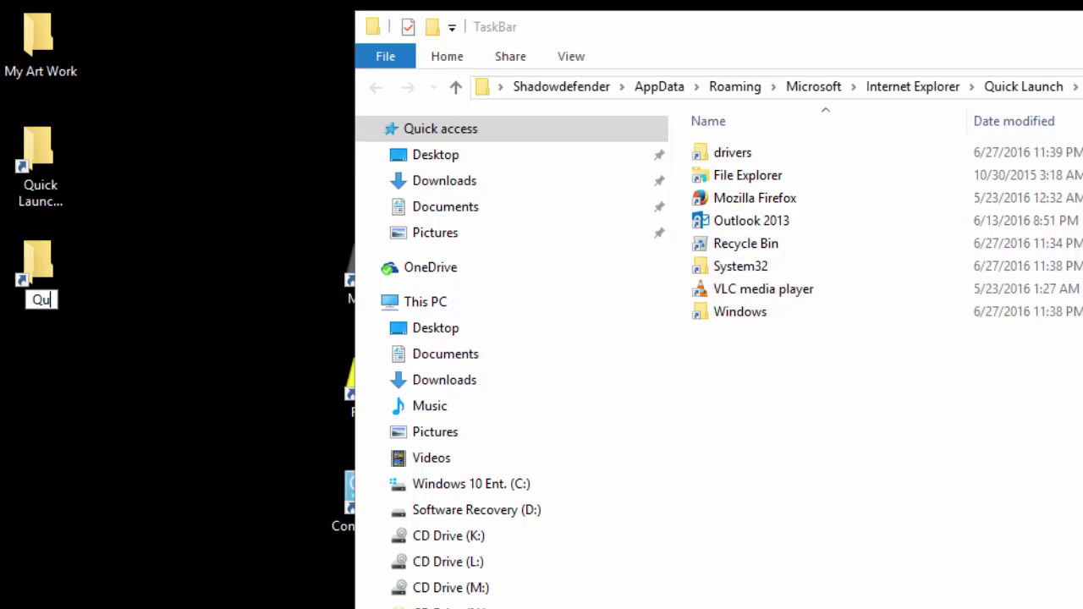
{"action": "key", "text": "Return"}
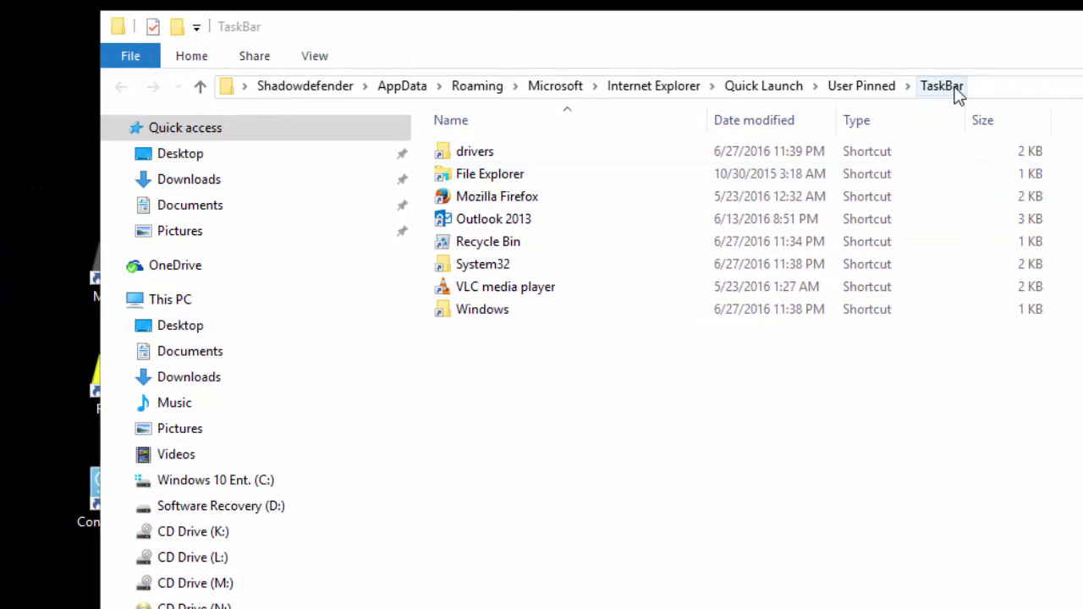
Create a desktop shortcut to the TaskBar folder from the folder path, rename it Ta, and close the folder window
{"action": "left_click_drag", "start_coordinate": [954, 93], "coordinate": [810, 483]}
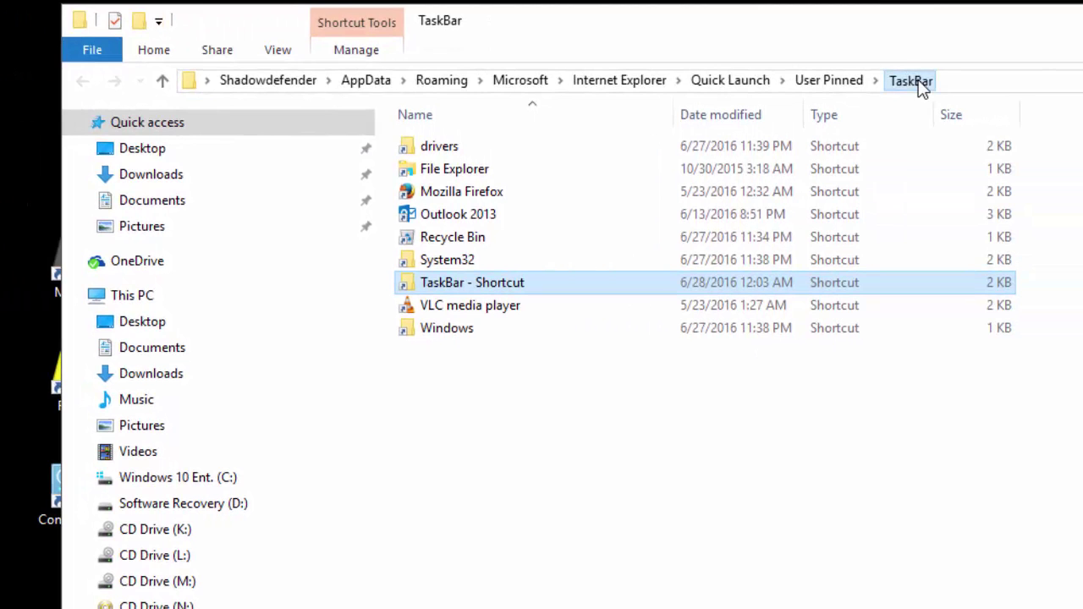
{"action": "left_click_drag", "start_coordinate": [919, 83], "coordinate": [50, 374]}
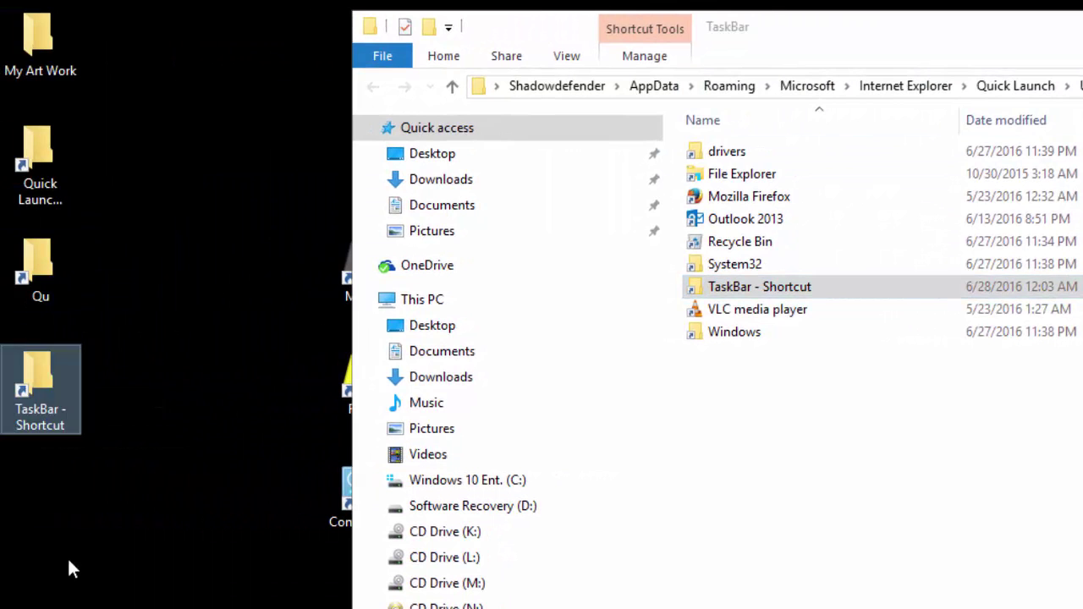
{"action": "right_click", "coordinate": [48, 411]}
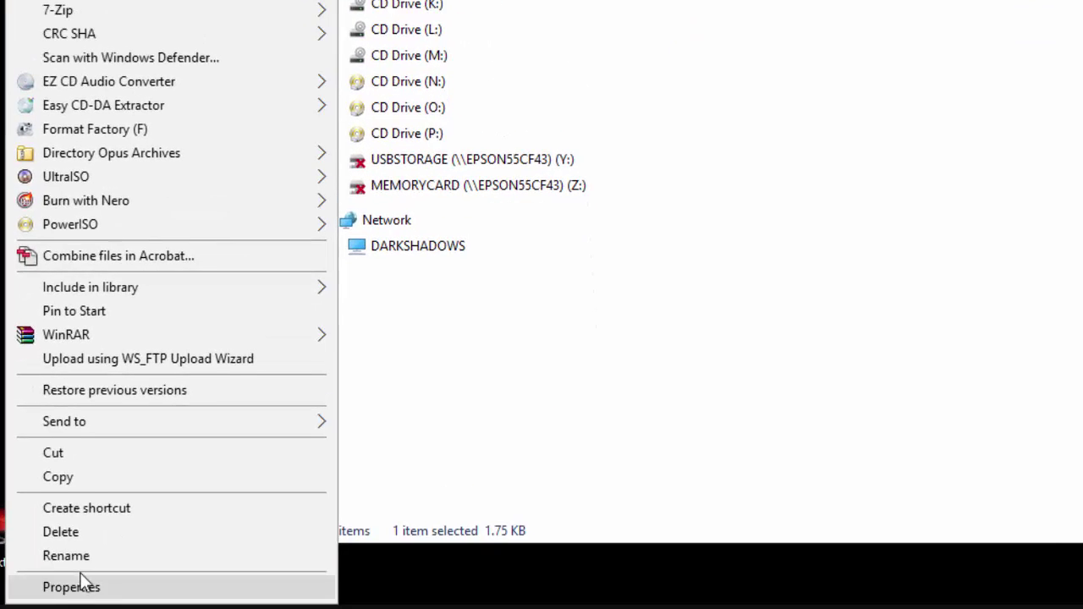
{"action": "key", "text": "Escape"}
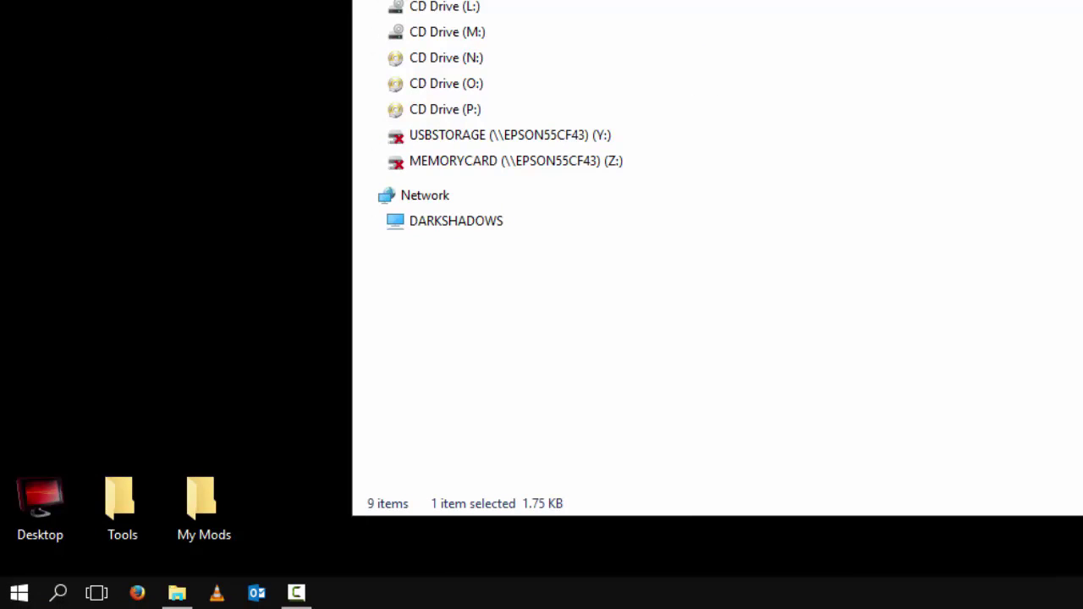
{"action": "key", "text": "super+d"}
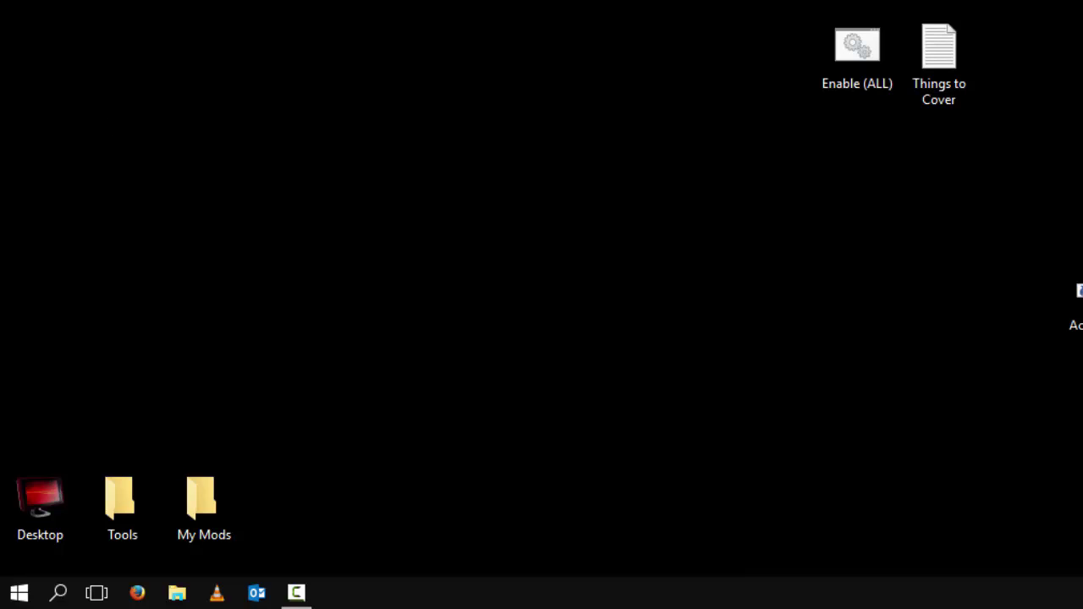
Open the c:\windows folder through the Run dialog
{"action": "key", "text": "super+r"}
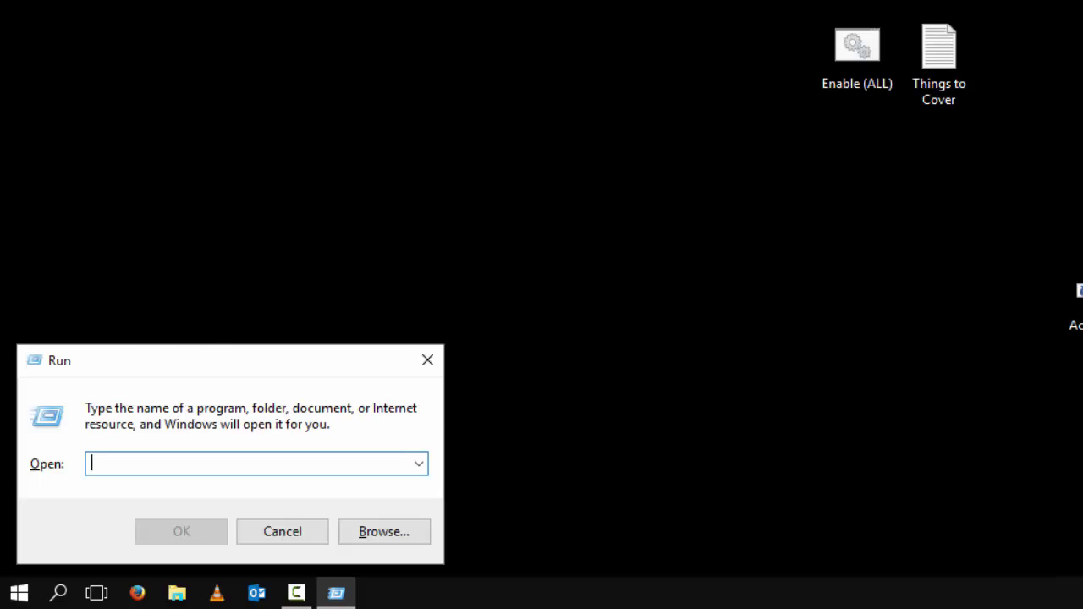
{"action": "type", "text": "c:\\windows"}
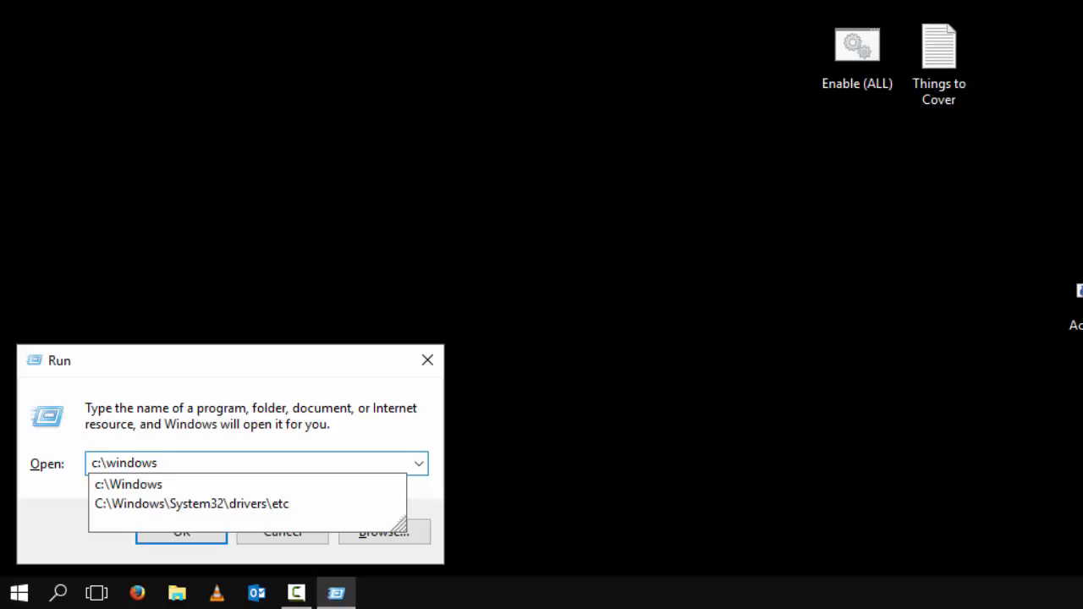
{"action": "key", "text": "Return"}
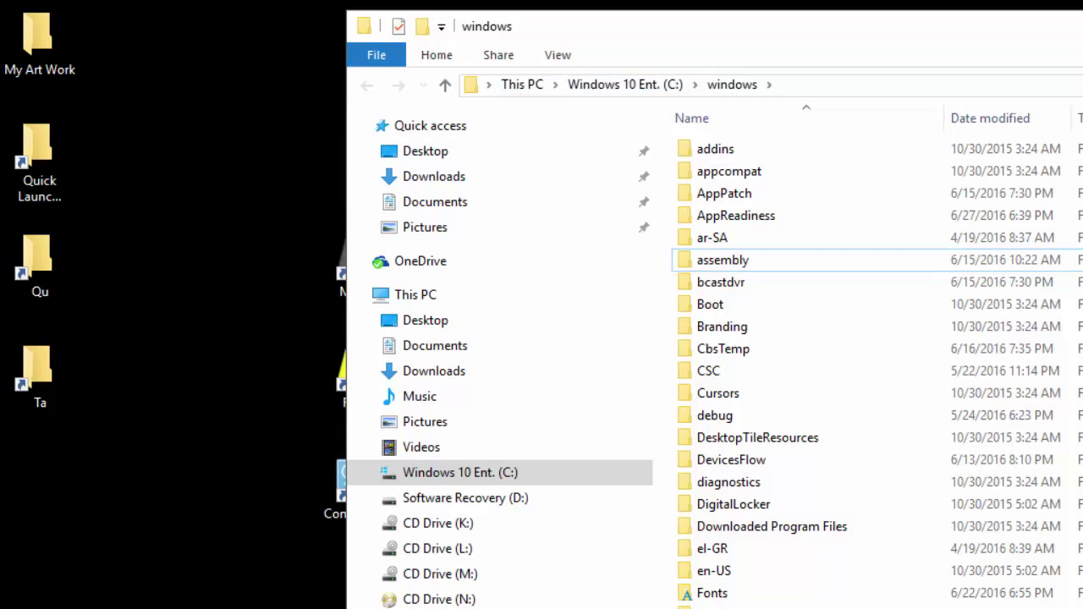
Move the Ta shortcut from the desktop into the windows folder, granting administrator permission
{"action": "left_click_drag", "start_coordinate": [43, 417], "coordinate": [952, 355]}
{"action": "left_click_drag", "start_coordinate": [747, 355], "coordinate": [929, 362]}
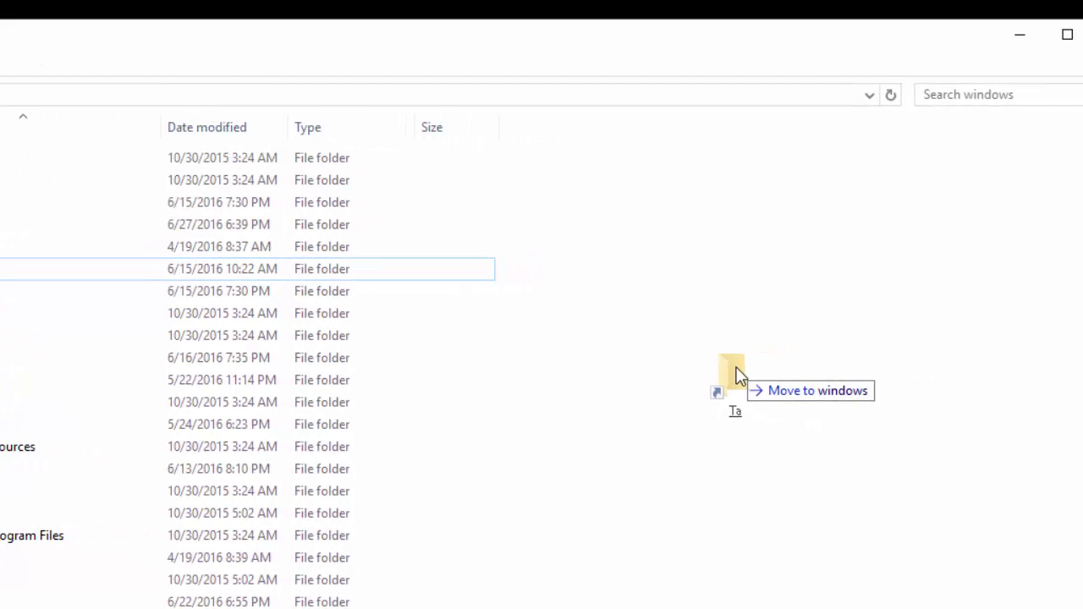
{"action": "left_click_drag", "start_coordinate": [737, 375], "coordinate": [739, 375]}
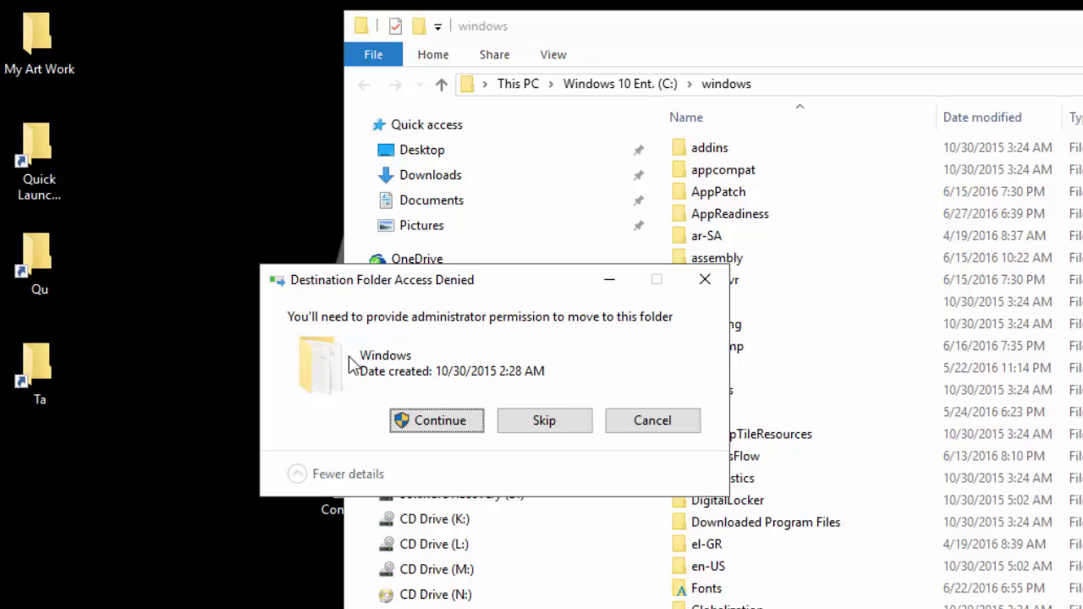
{"action": "left_click", "coordinate": [440, 421]}
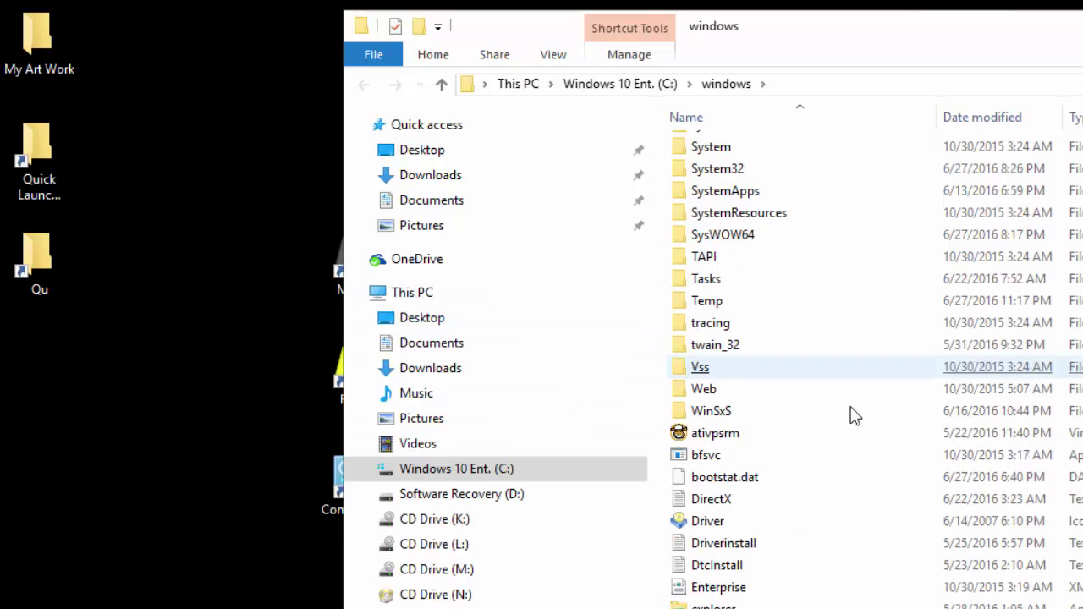
Move the Qu shortcut from the desktop into the windows folder with administrator permission, and close the folder window
{"action": "left_click_drag", "start_coordinate": [36, 264], "coordinate": [1082, 280]}
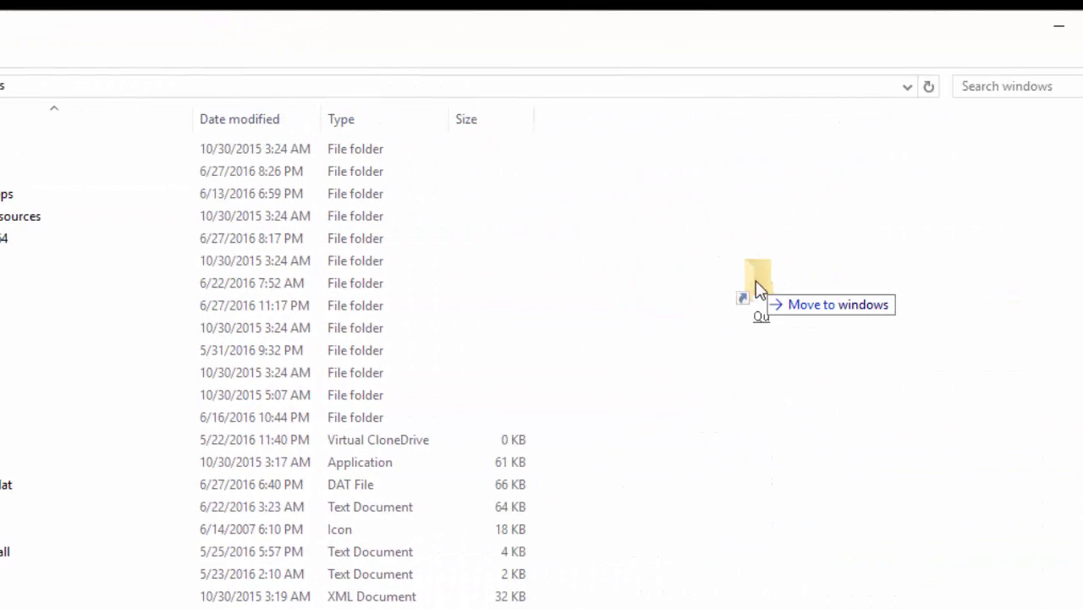
{"action": "left_click_drag", "start_coordinate": [757, 283], "coordinate": [788, 287]}
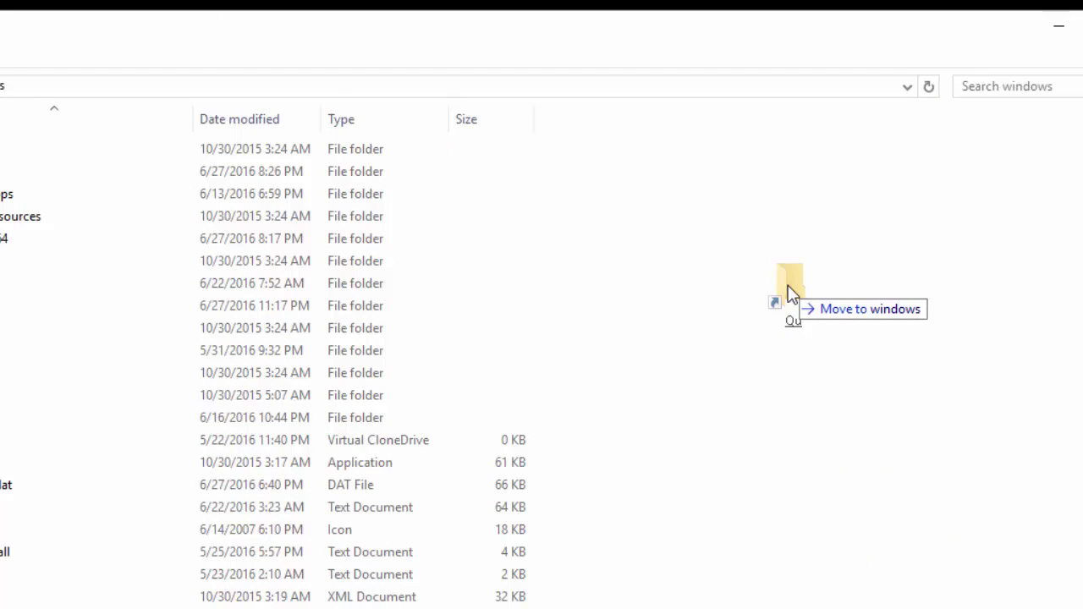
{"action": "left_click_drag", "start_coordinate": [789, 292], "coordinate": [788, 295]}
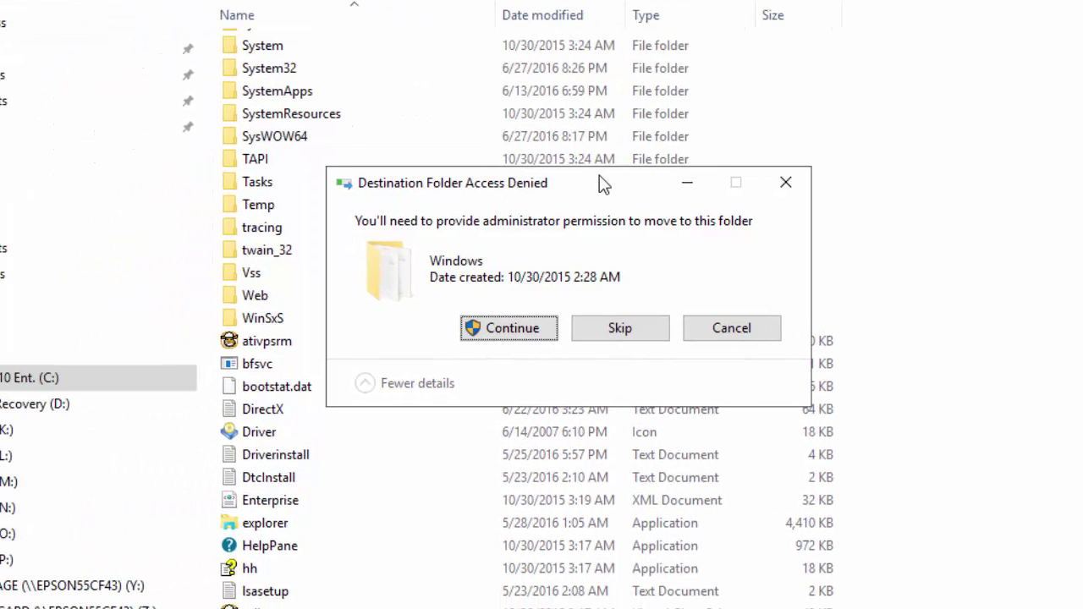
{"action": "left_click", "coordinate": [516, 332]}
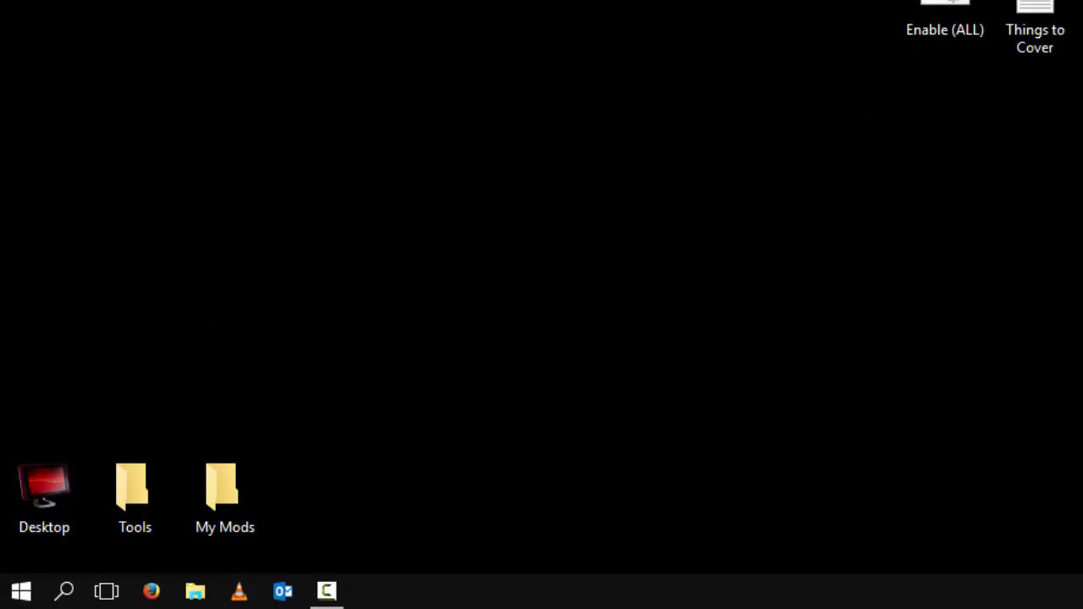
Test the two moved shortcuts by running qu and ta from the Run dialog
{"action": "key", "text": "super+r"}
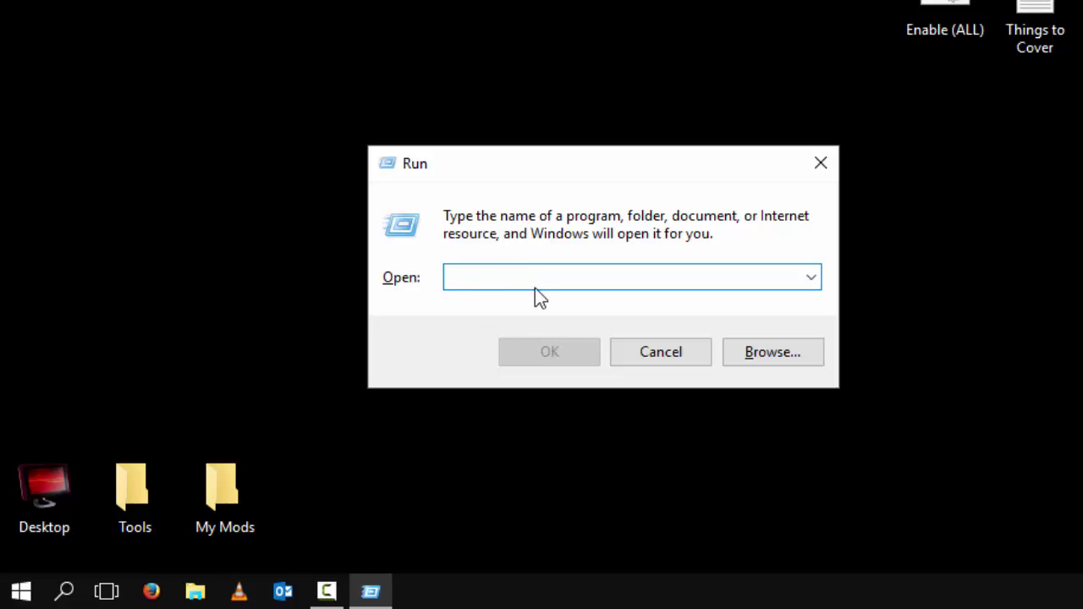
{"action": "type", "text": "qu"}
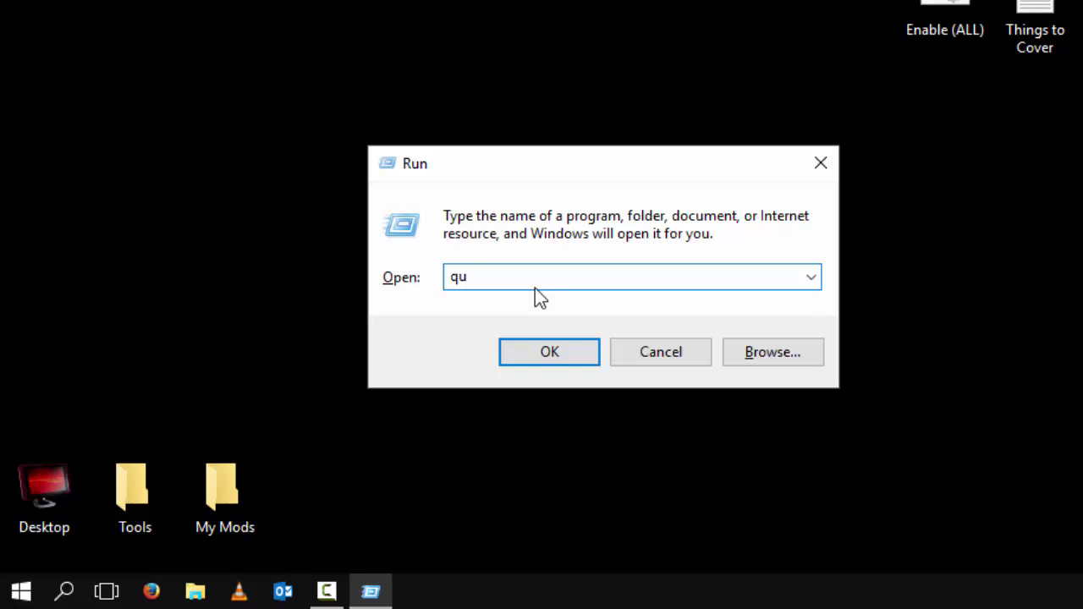
{"action": "left_click", "coordinate": [548, 355]}
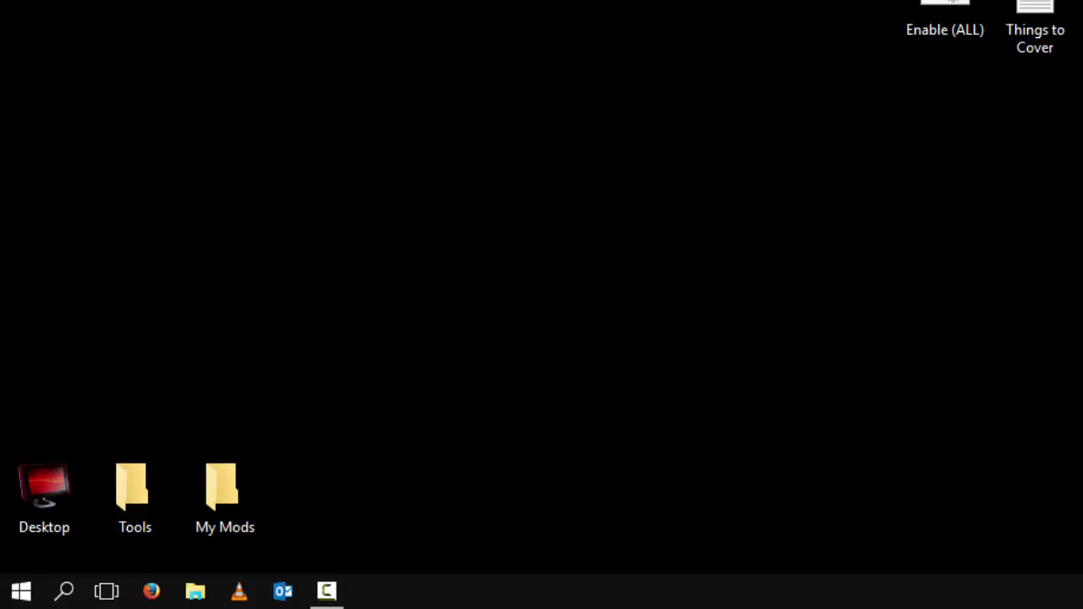
{"action": "key", "text": "super+r"}
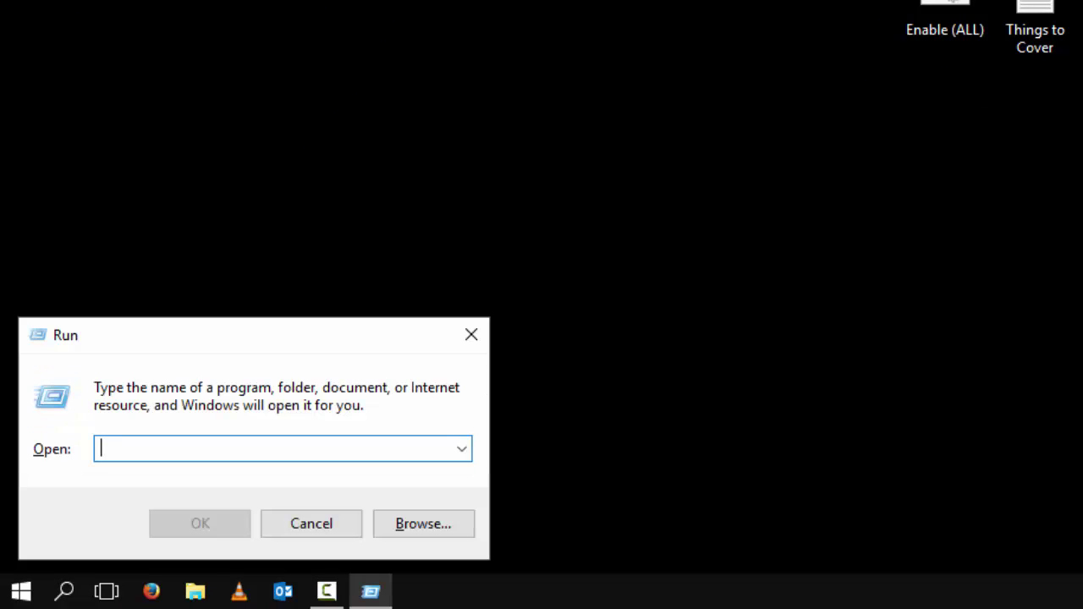
{"action": "type", "text": "ta"}
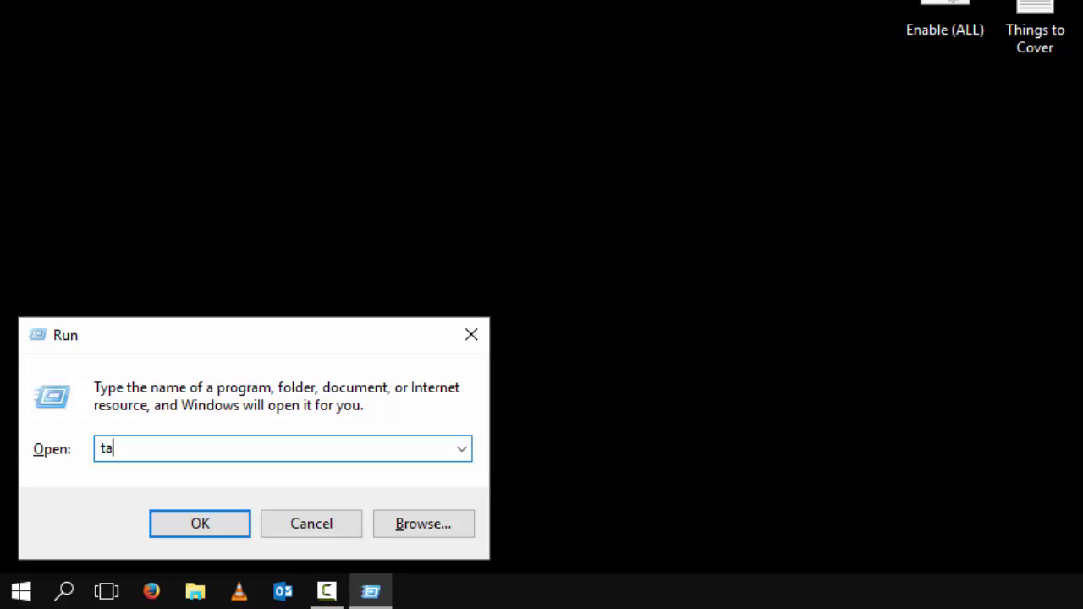
{"action": "key", "text": "Return"}
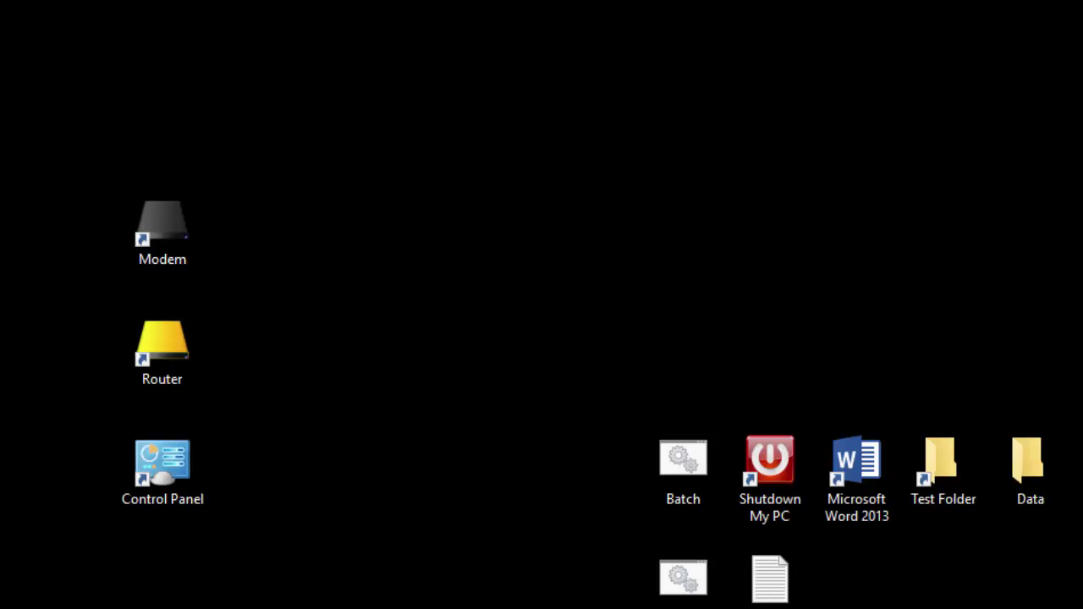
Move the Control Panel shortcut to an empty area of the desktop and try to rename it Con
{"action": "left_click_drag", "start_coordinate": [176, 486], "coordinate": [312, 175]}
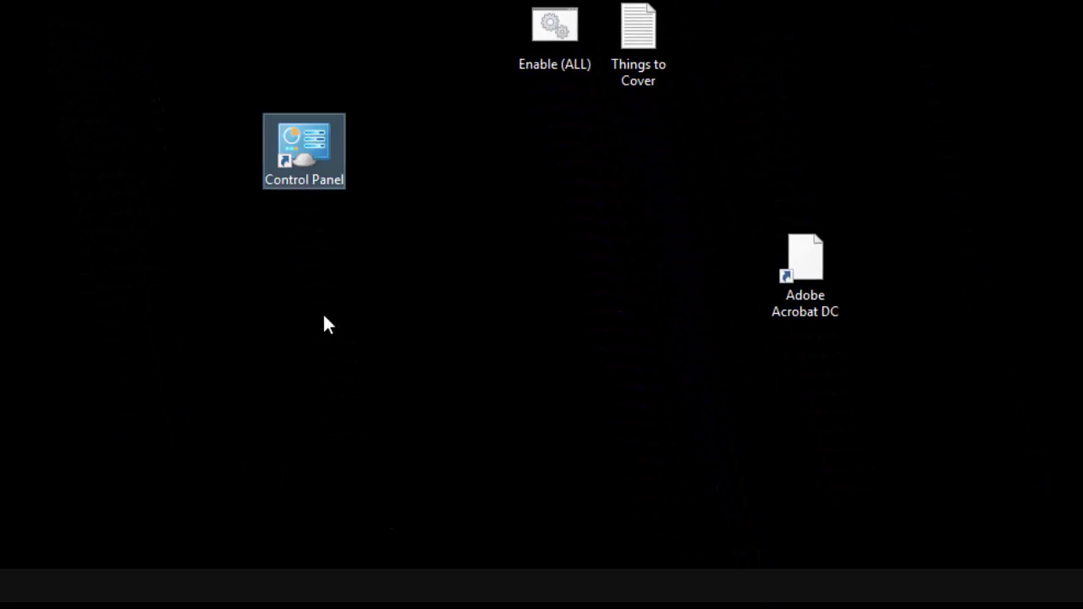
{"action": "right_click", "coordinate": [320, 175]}
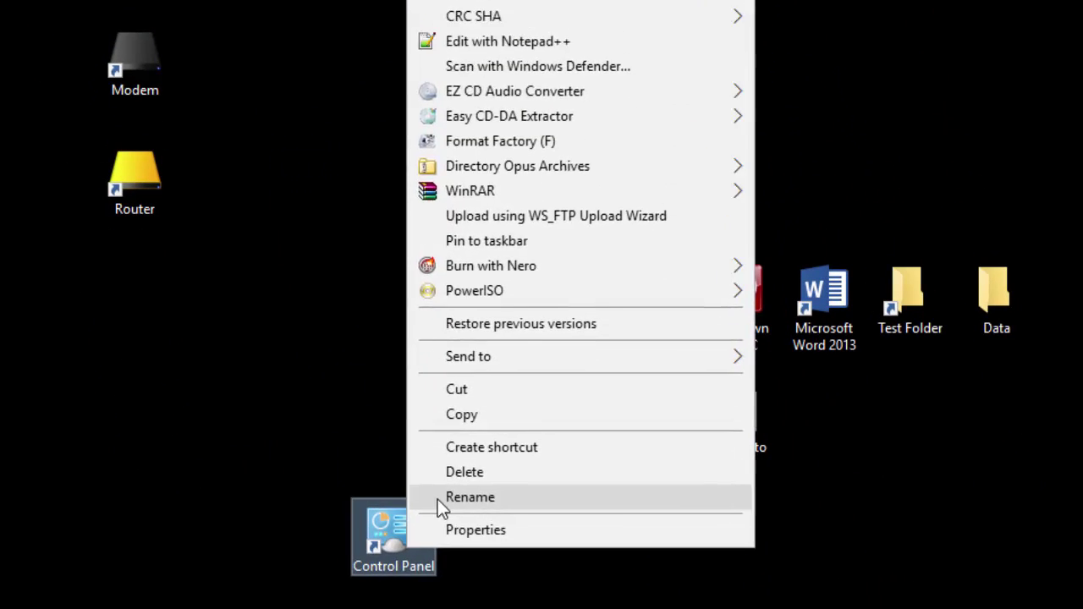
{"action": "left_click", "coordinate": [440, 503]}
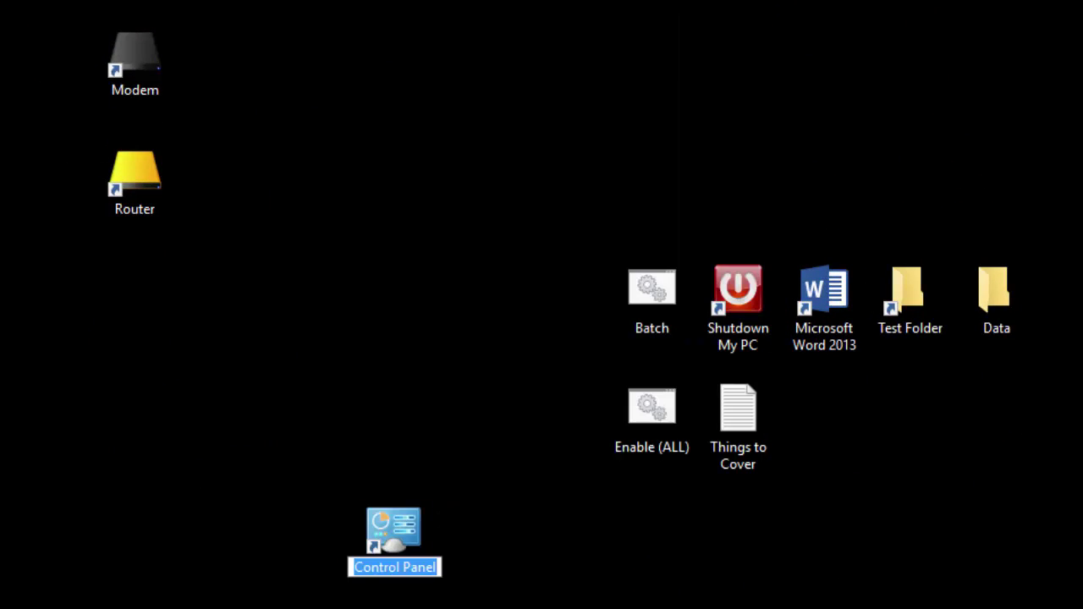
{"action": "type", "text": "Co"}
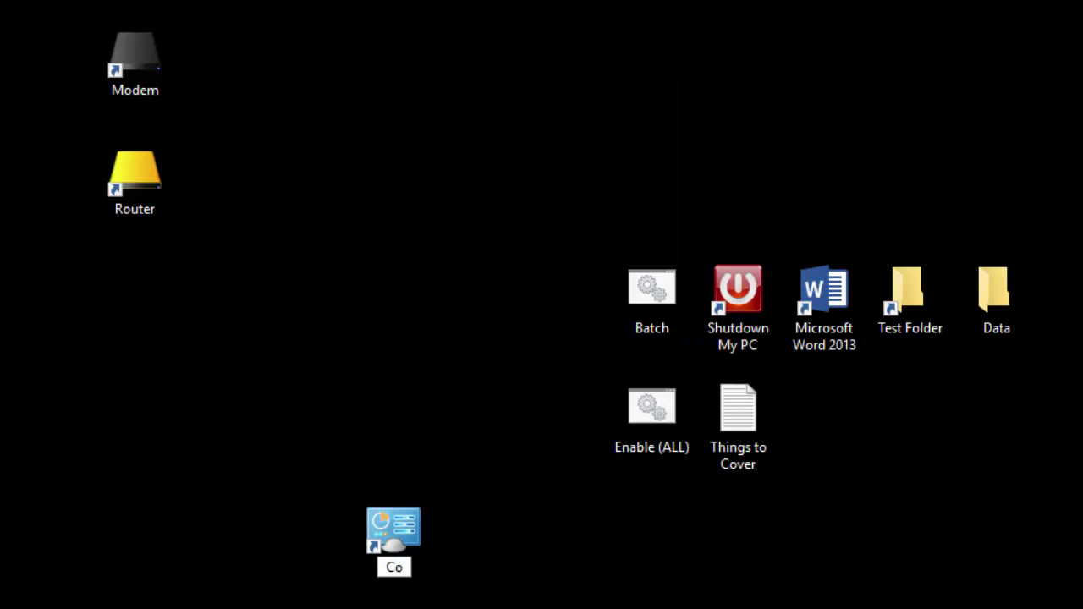
{"action": "type", "text": "n"}
{"action": "key", "text": "Return"}
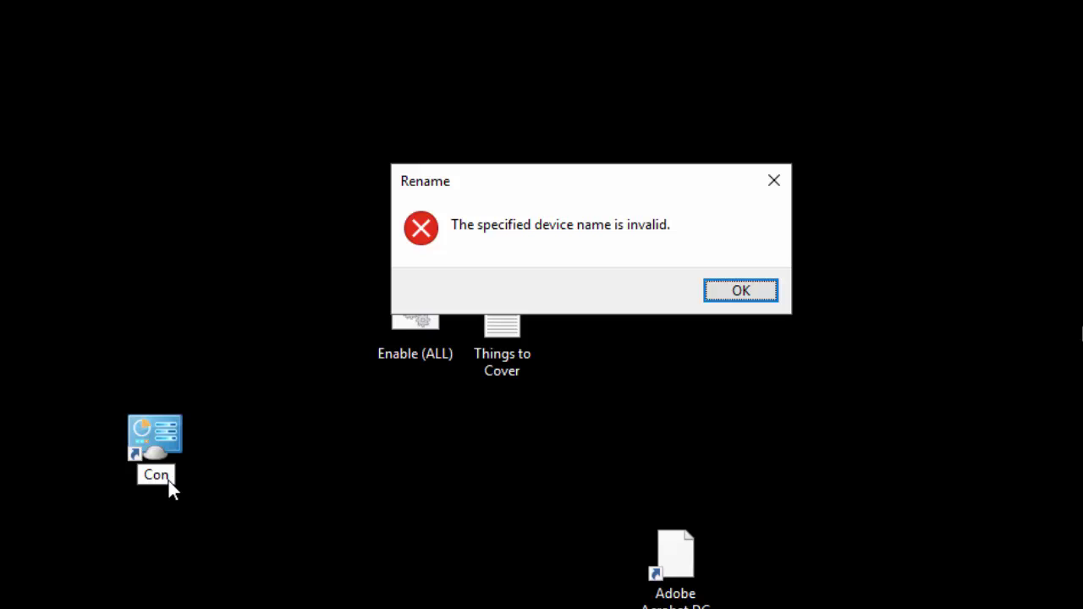
{"action": "left_click", "coordinate": [724, 291]}
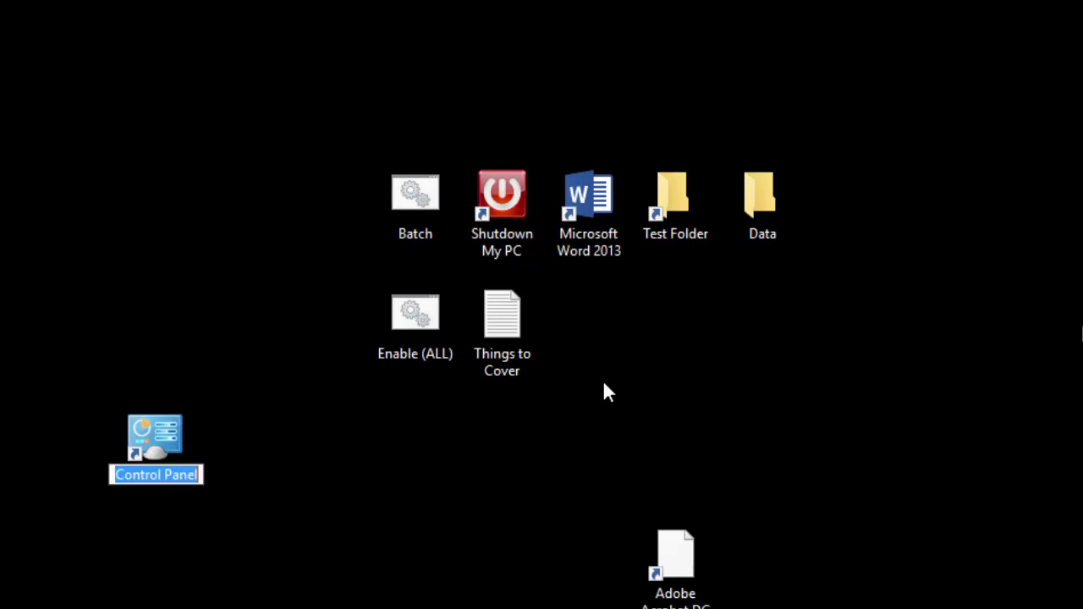
Try to rename the Control Panel shortcut LPT1, and dismiss the error message
{"action": "type", "text": "LPT1"}
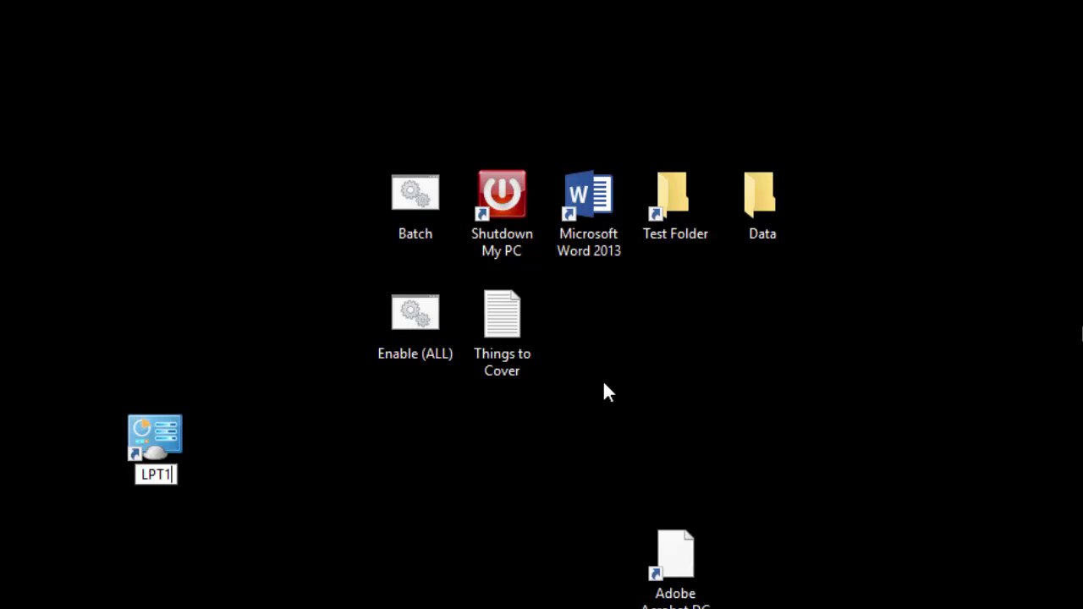
{"action": "key", "text": "Return"}
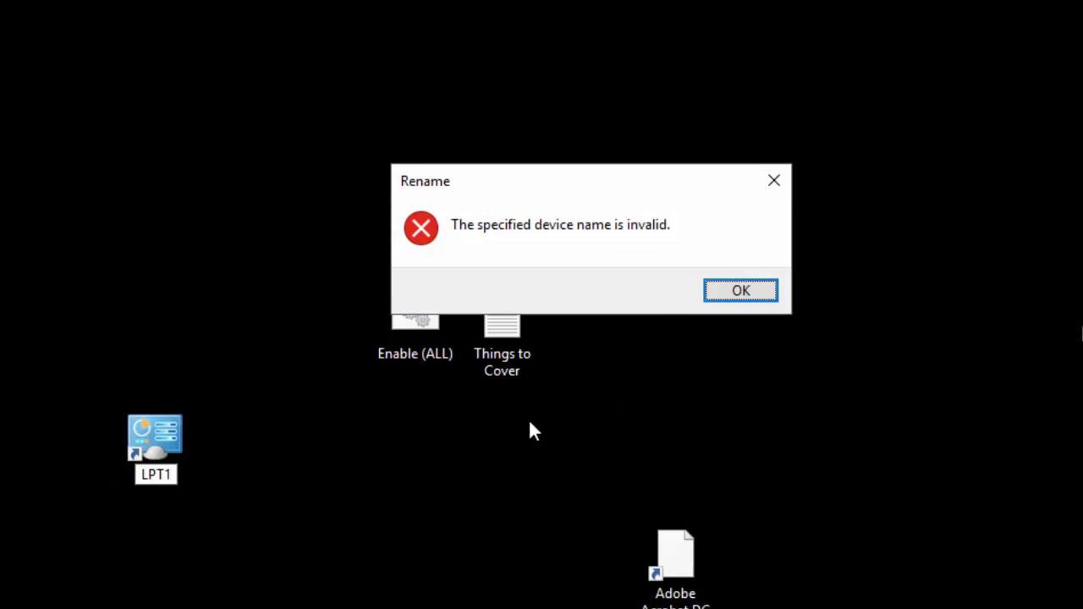
{"action": "left_click_drag", "start_coordinate": [551, 178], "coordinate": [552, 172]}
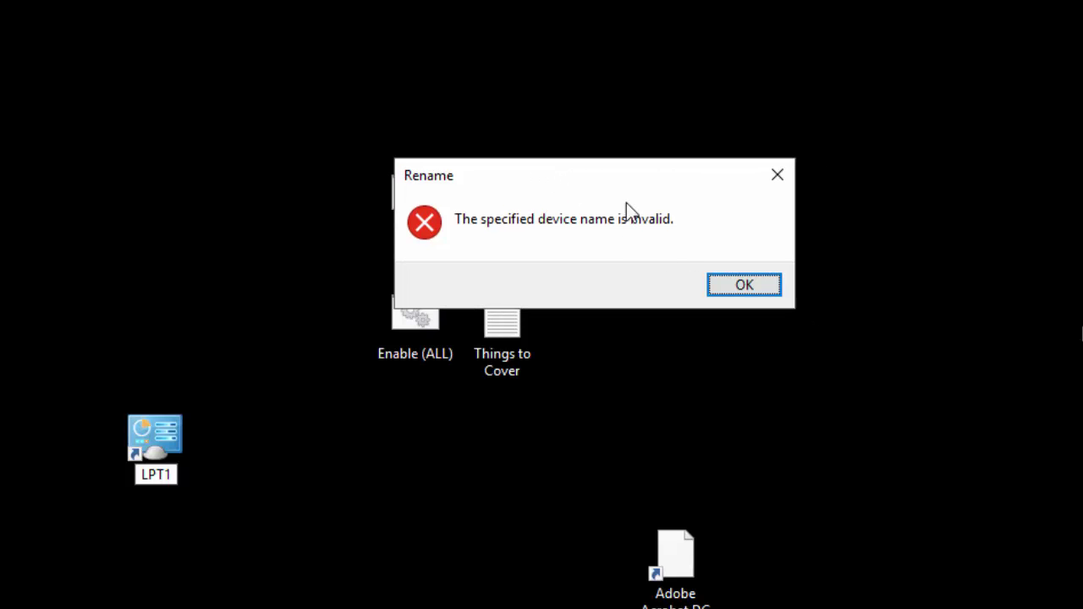
{"action": "left_click_drag", "start_coordinate": [640, 173], "coordinate": [430, 177]}
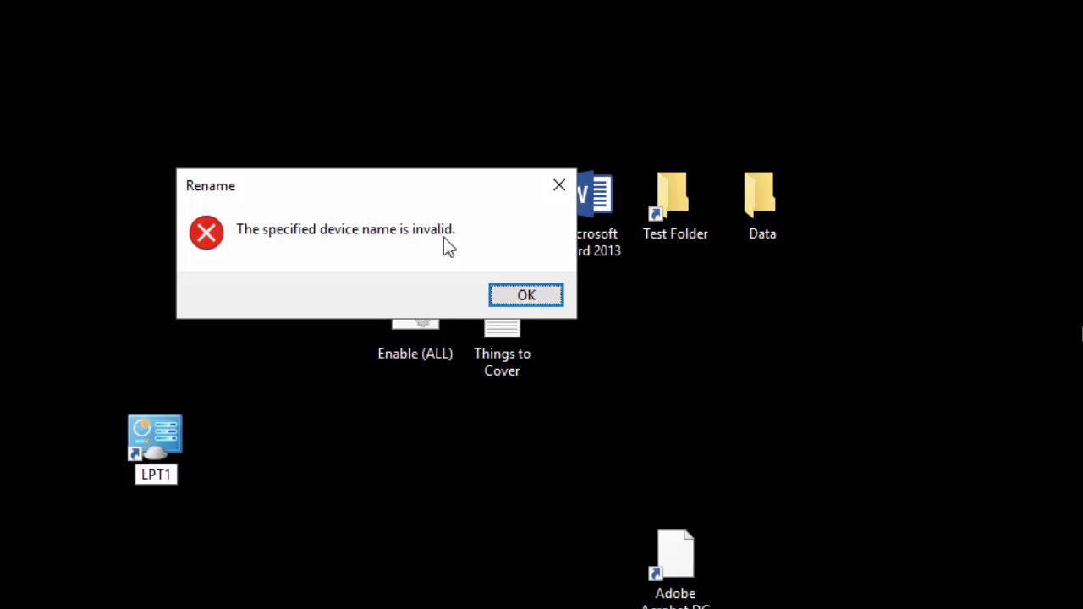
{"action": "left_click", "coordinate": [526, 296]}
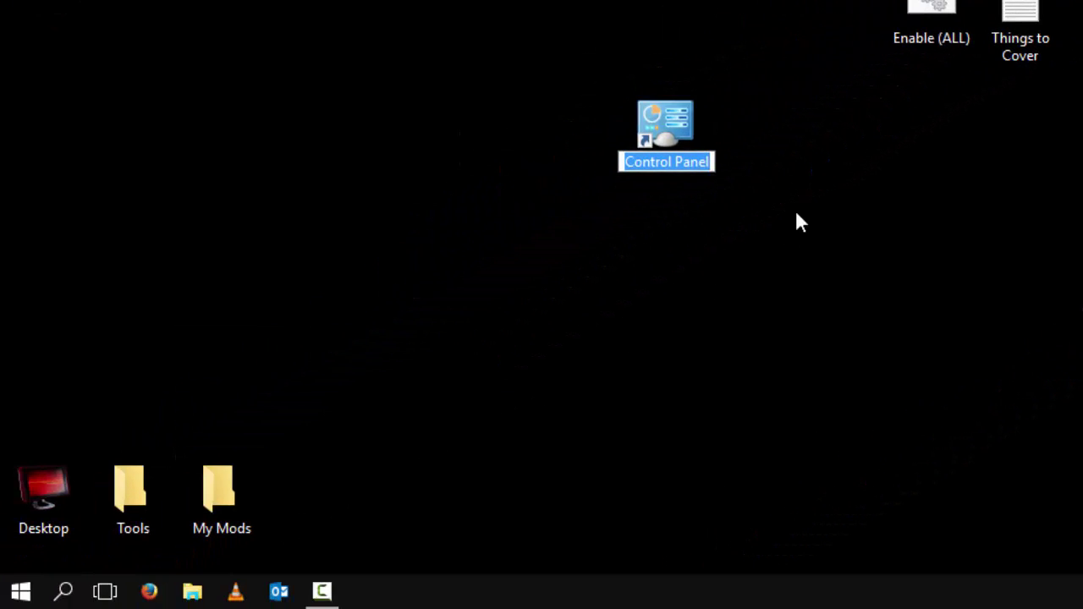
Rename the Control Panel shortcut Pan and deselect it
{"action": "type", "text": "Pan"}
{"action": "key", "text": "Return"}
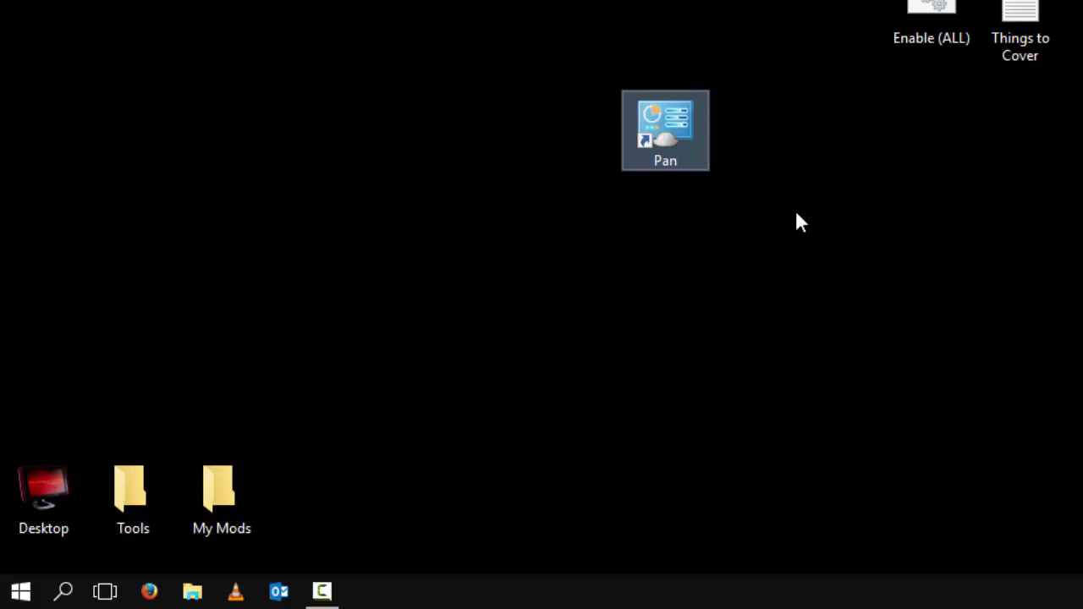
{"action": "left_click", "coordinate": [499, 249]}
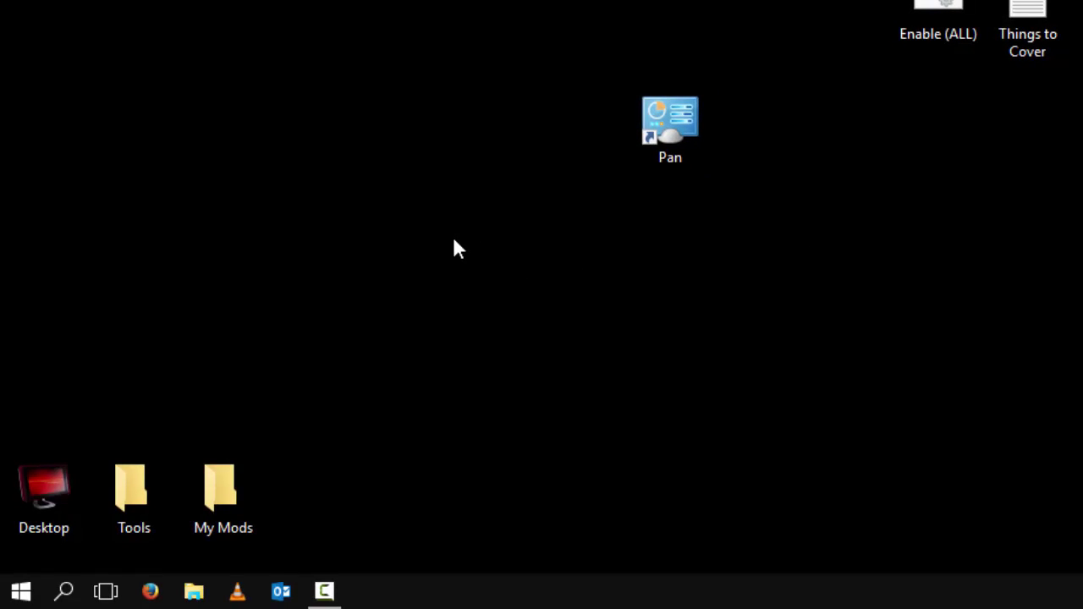
Open the c:\windows folder through the Run dialog
{"action": "key", "text": "ctrl"}
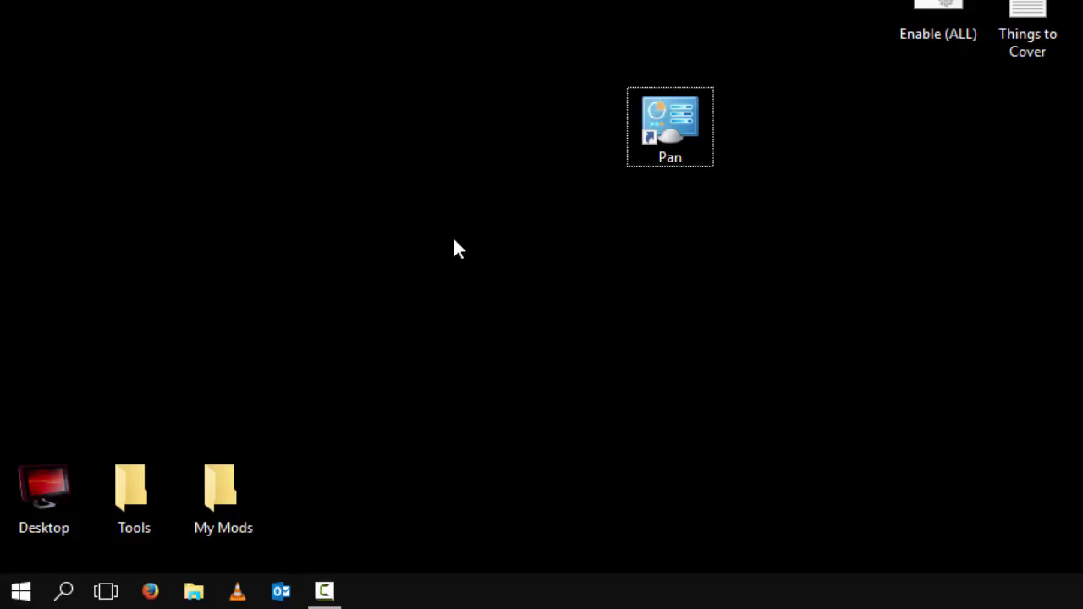
{"action": "key", "text": "super+r"}
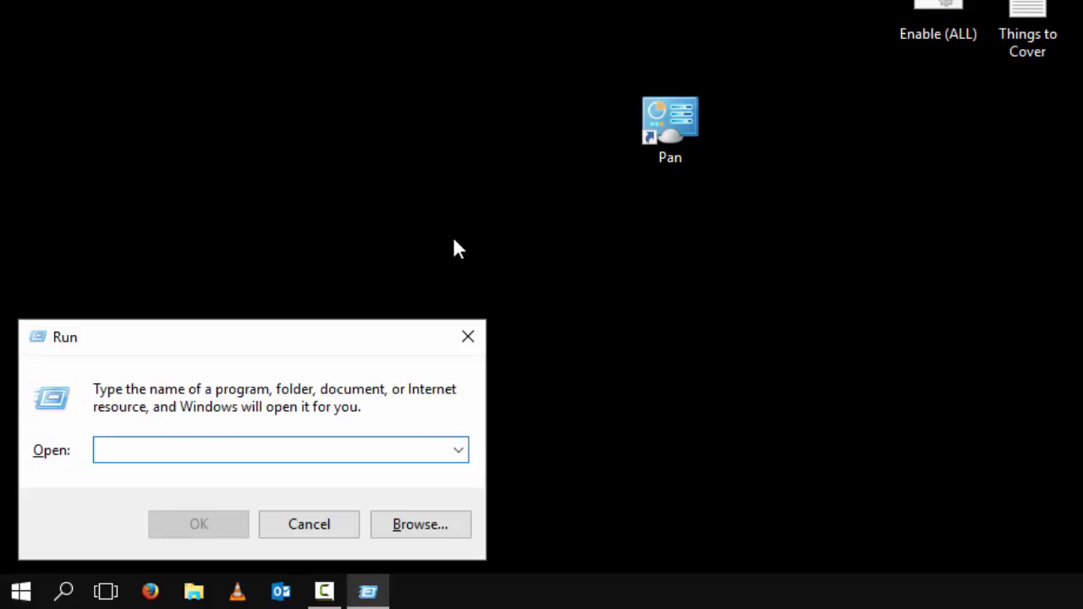
{"action": "type", "text": "c:\\"}
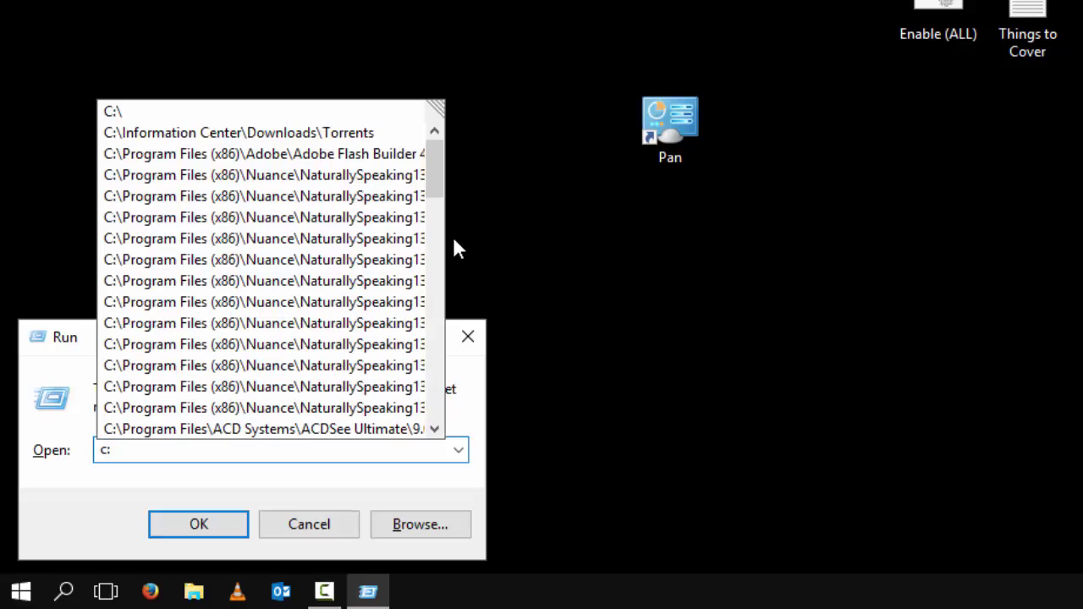
{"action": "type", "text": "windows"}
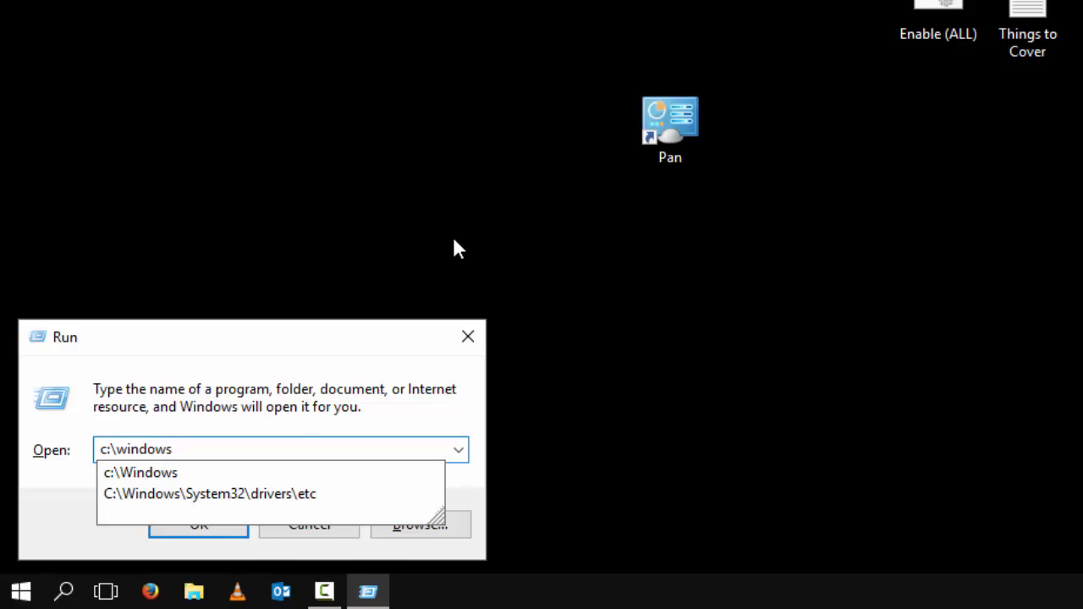
{"action": "key", "text": "Return"}
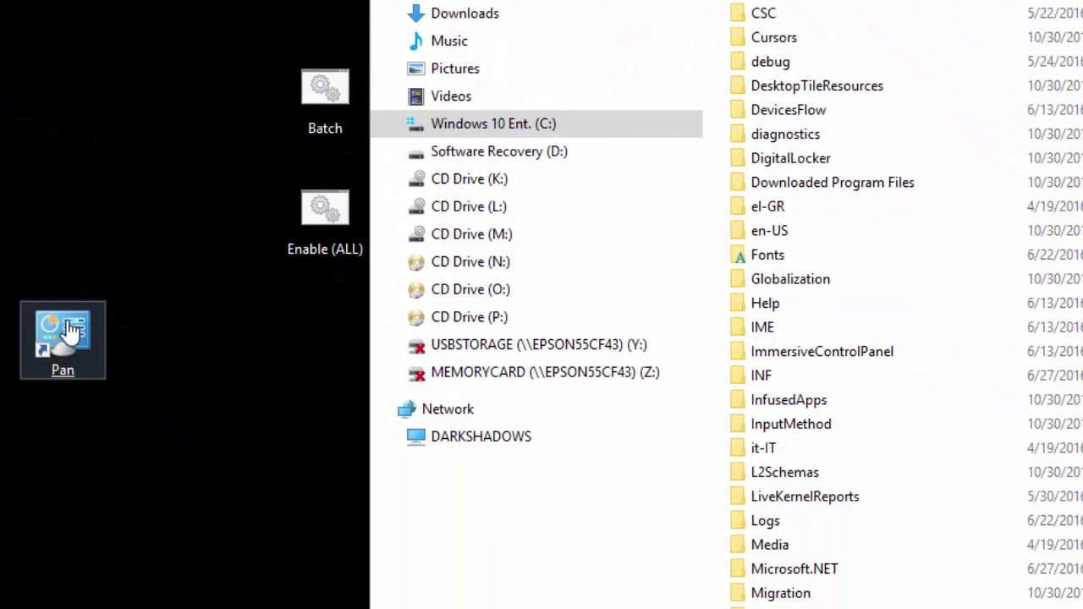
Move the Pan shortcut from the desktop into the windows folder, granting administrator permission
{"action": "left_click", "coordinate": [143, 335]}
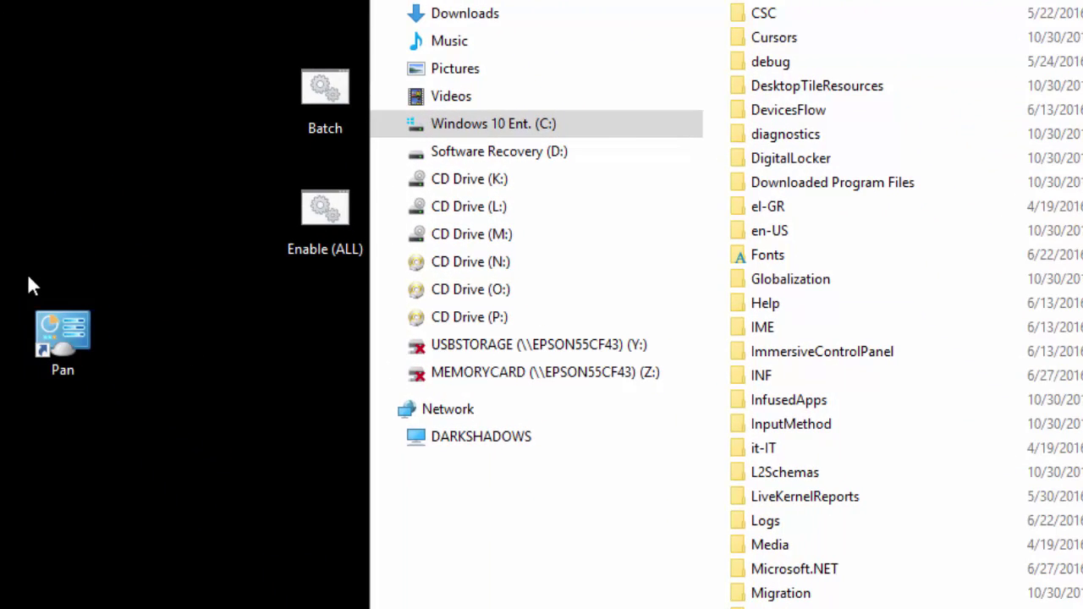
{"action": "left_click_drag", "start_coordinate": [26, 275], "coordinate": [107, 414]}
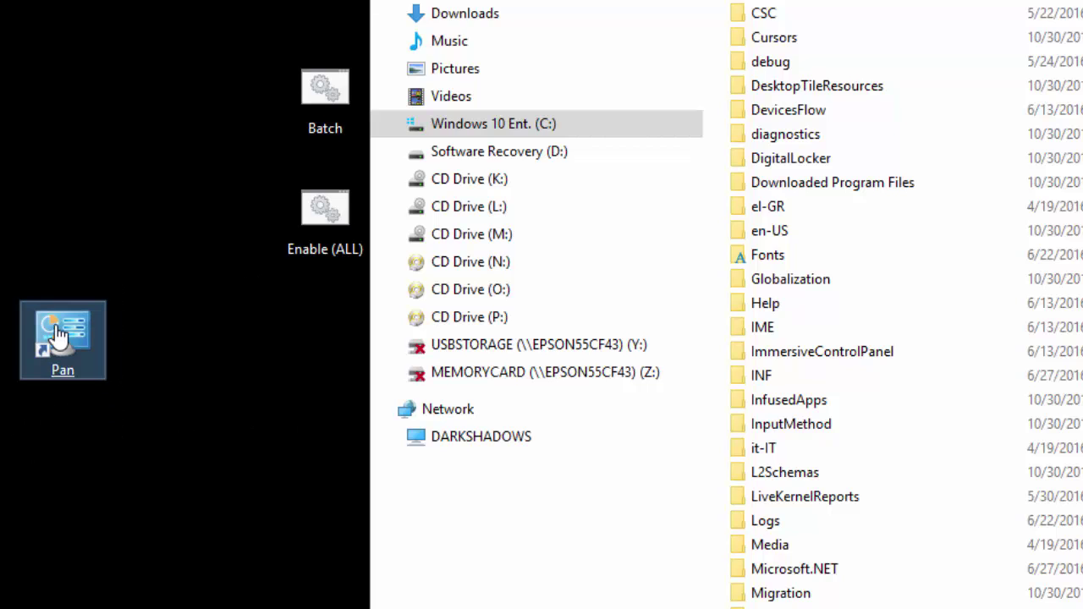
{"action": "left_click_drag", "start_coordinate": [58, 334], "coordinate": [930, 491]}
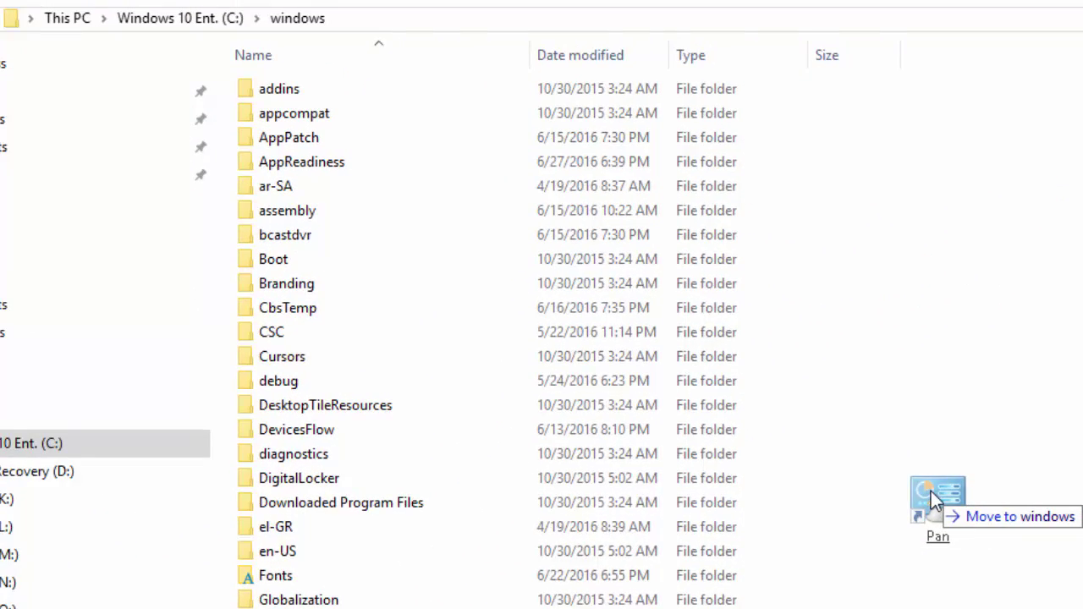
{"action": "left_click_drag", "start_coordinate": [931, 490], "coordinate": [932, 493]}
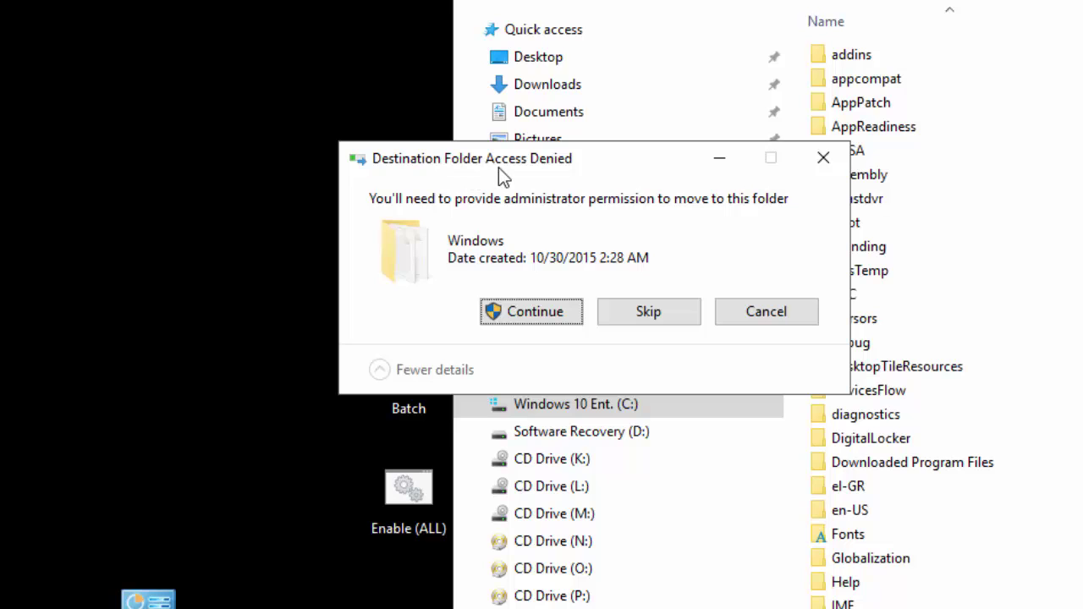
{"action": "left_click", "coordinate": [518, 314]}
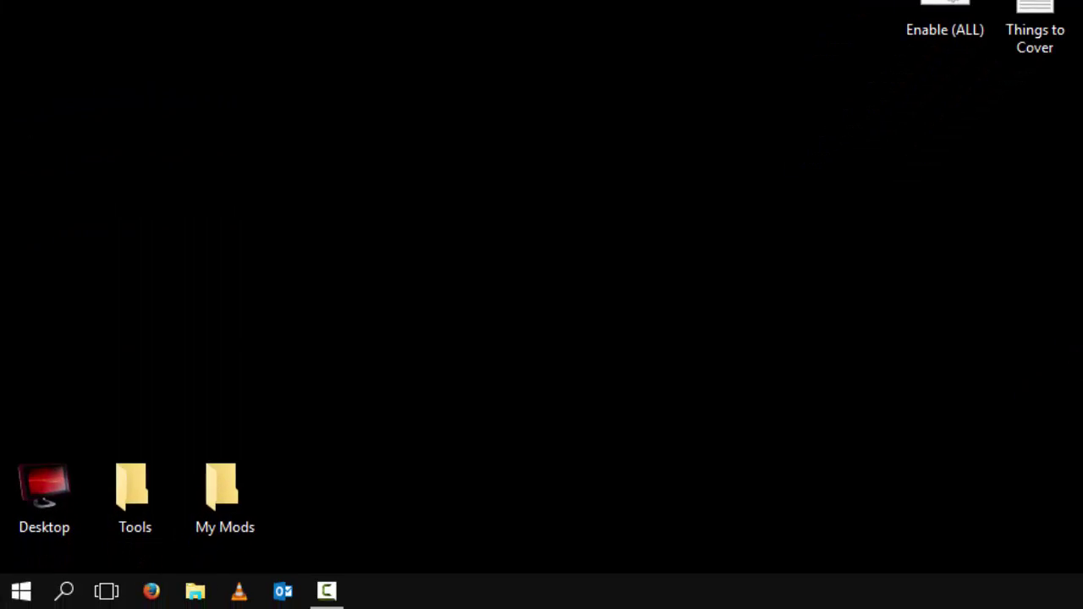
Test the moved Control Panel shortcut by running pan from the Run dialog
{"action": "key", "text": "super+r"}
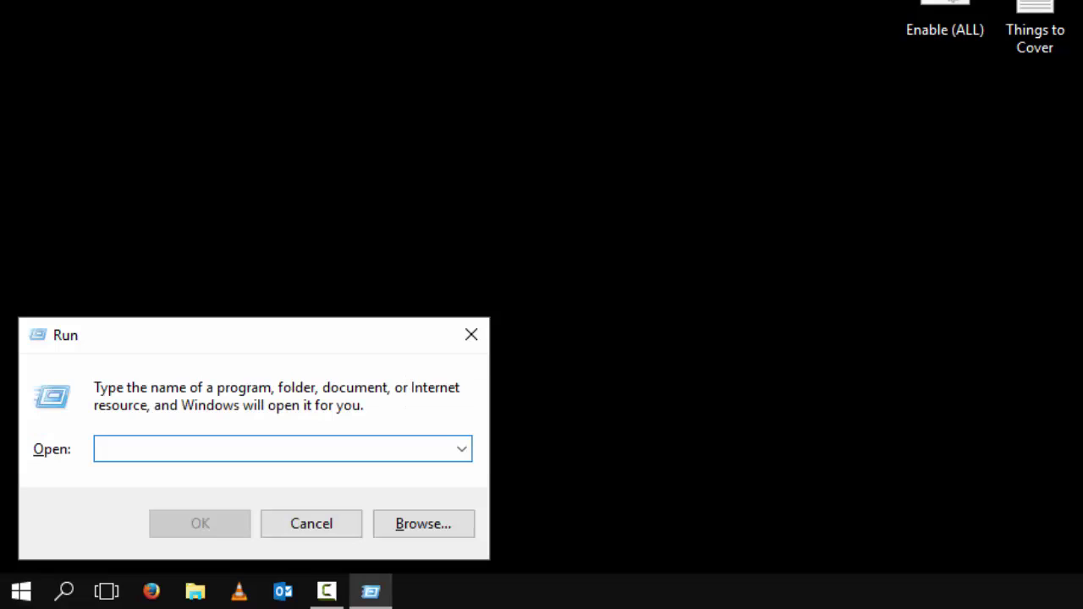
{"action": "type", "text": "pan"}
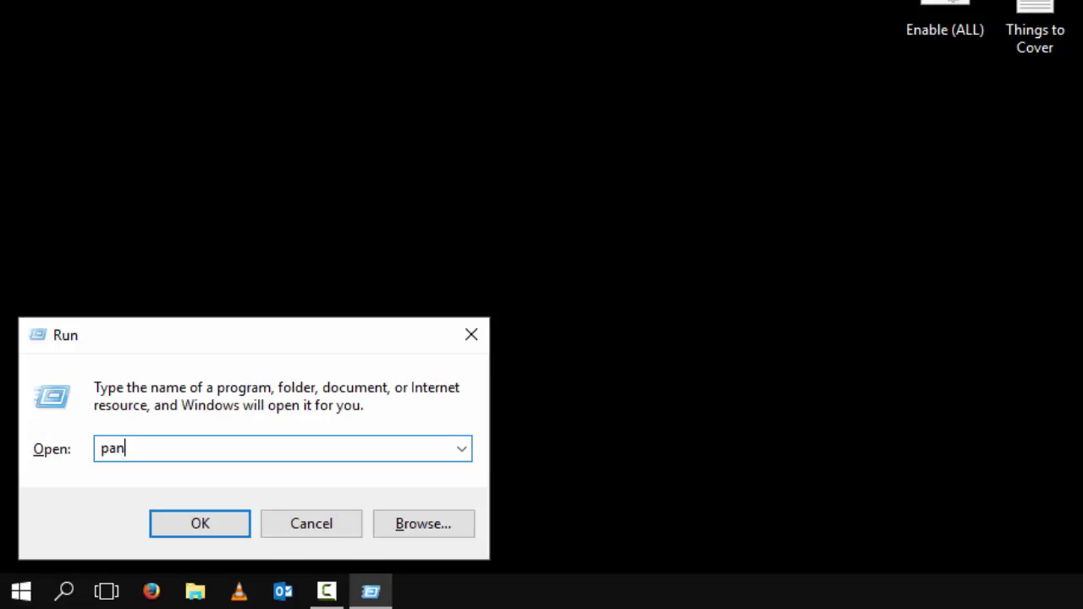
{"action": "key", "text": "Return"}
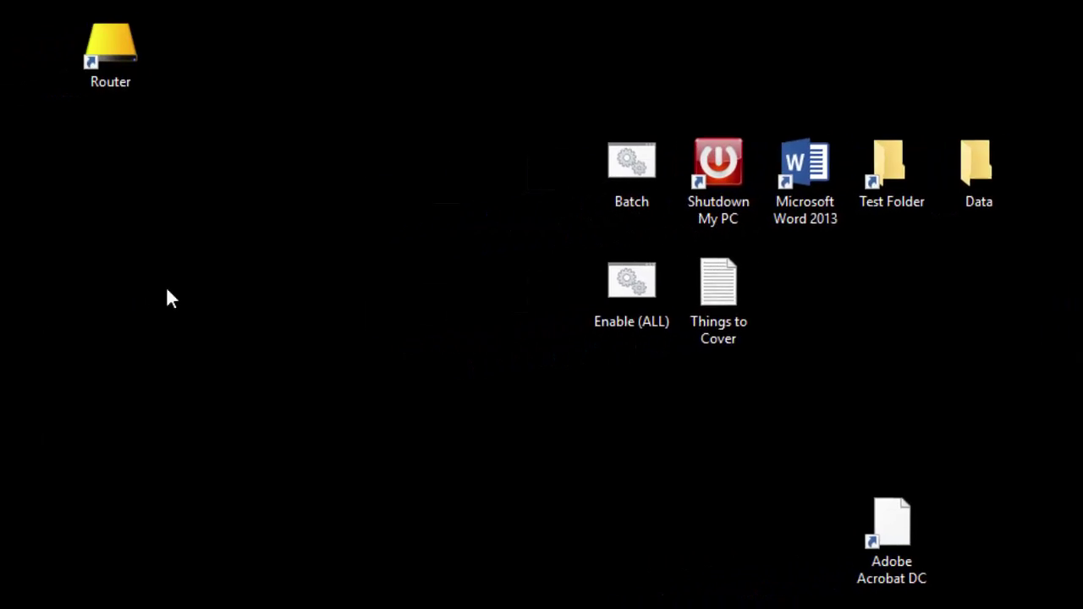
{"action": "right_click", "coordinate": [429, 252]}
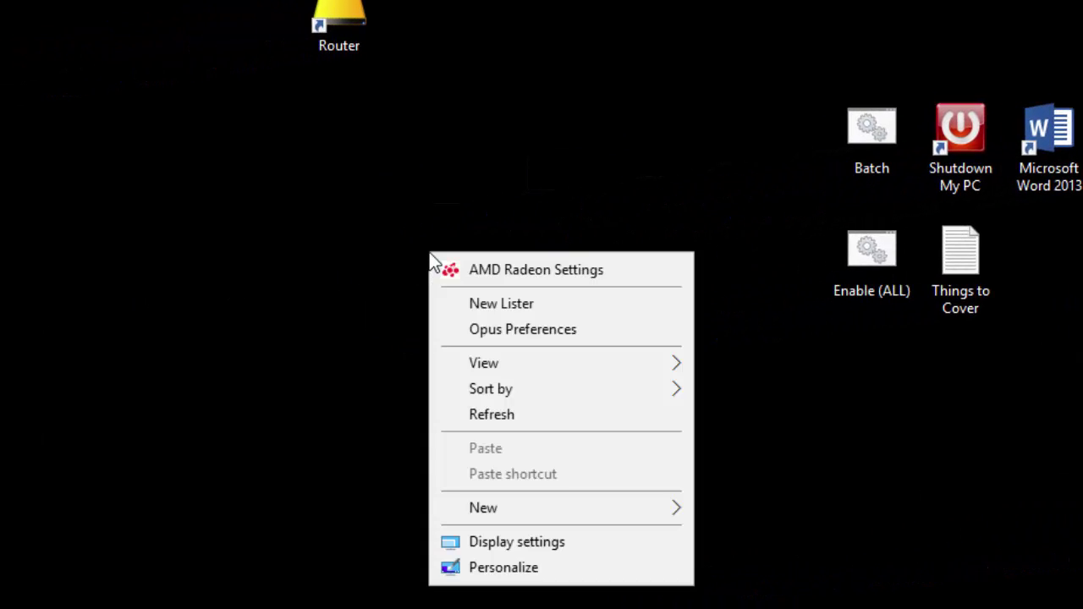
{"action": "mouse_move", "coordinate": [490, 513]}
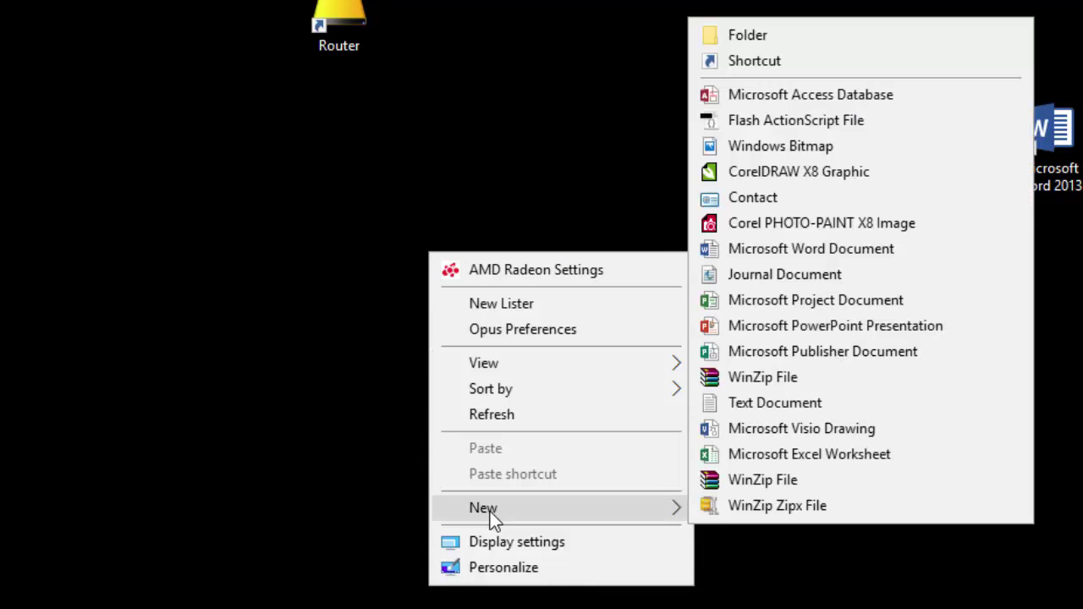
{"action": "left_click", "coordinate": [828, 62]}
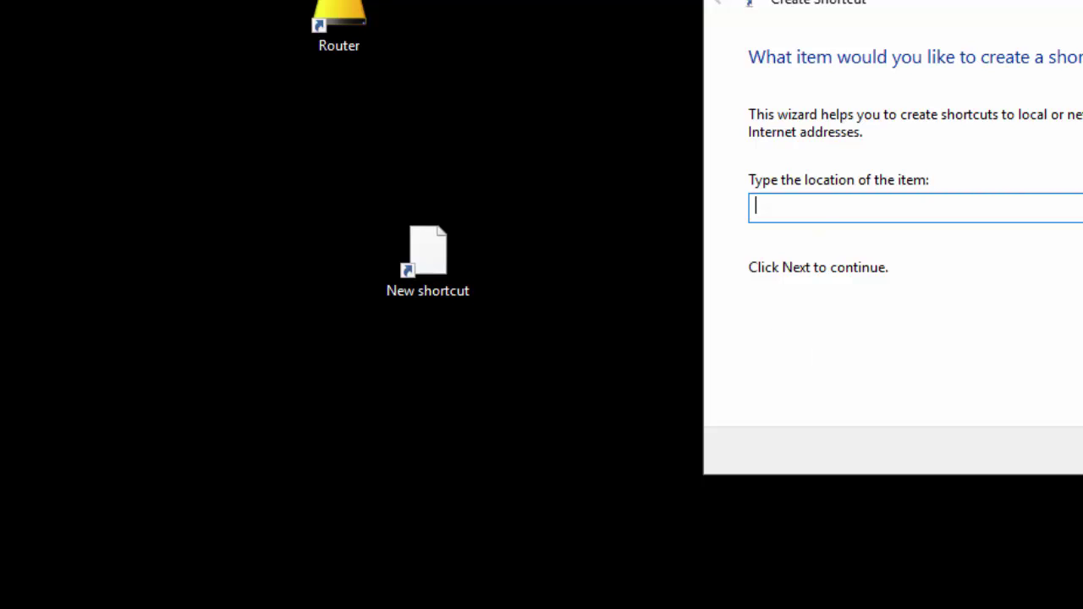
{"action": "key", "text": "Escape"}
Create a desktop folder named Super Control Panel.{ED7BA470-8E54-465E-825C-99712043E01C} and deselect it
{"action": "right_click", "coordinate": [483, 246]}
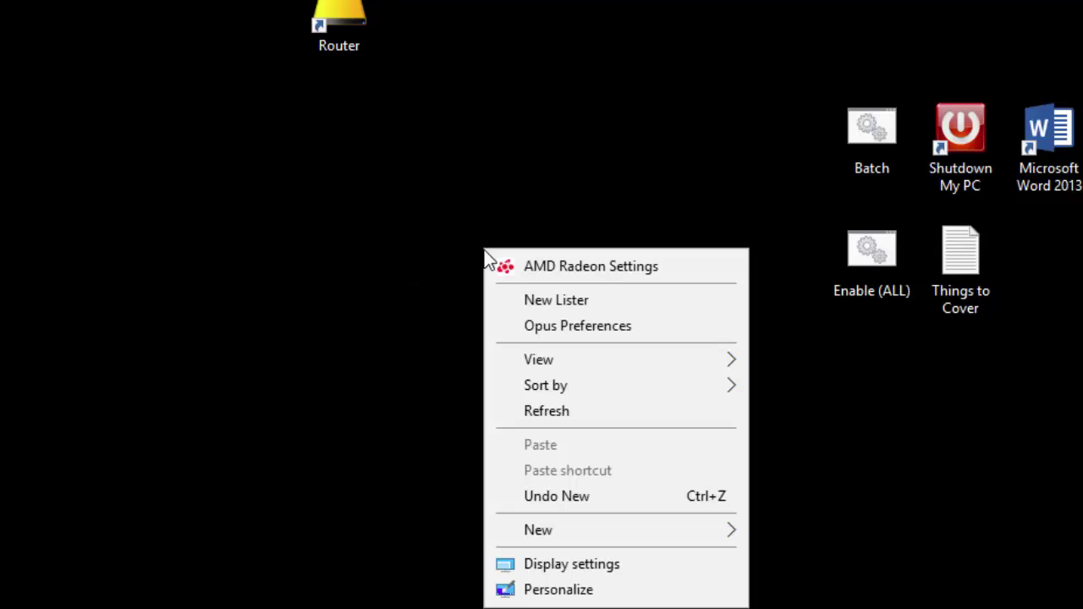
{"action": "mouse_move", "coordinate": [534, 530]}
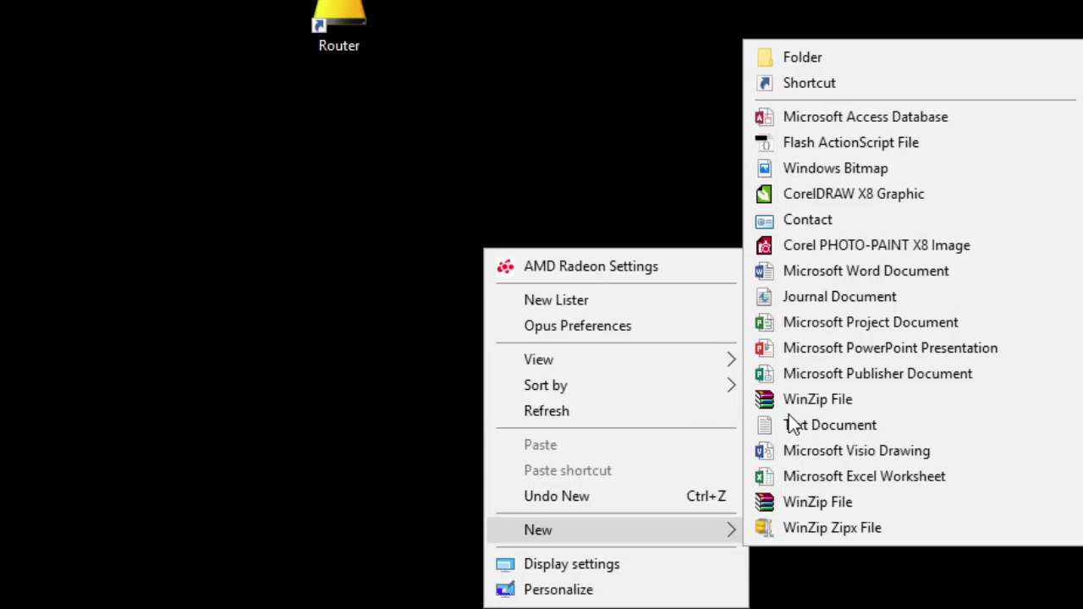
{"action": "left_click", "coordinate": [791, 57]}
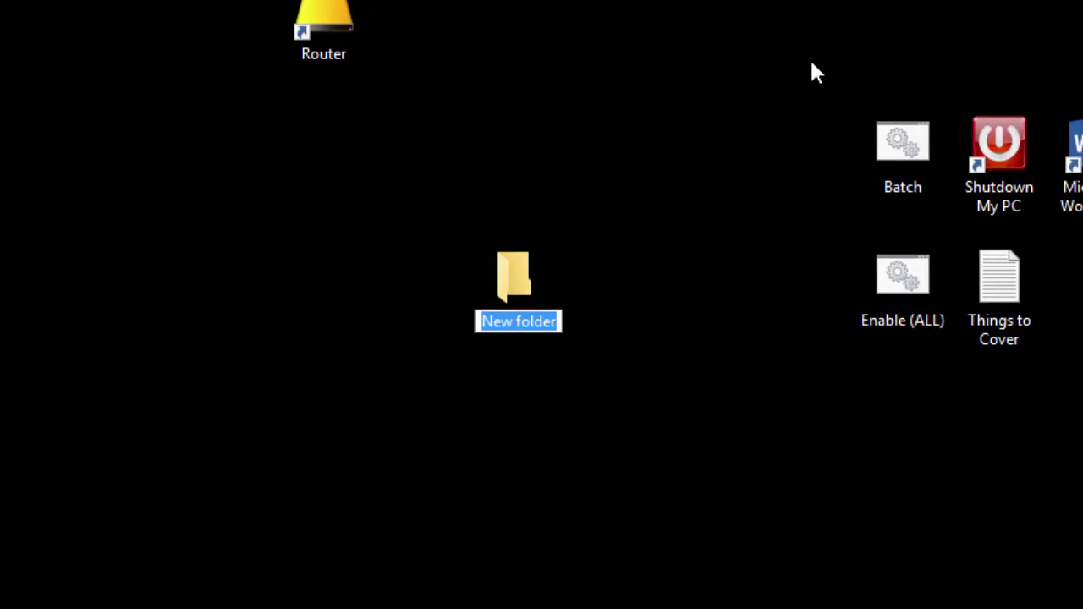
{"action": "type", "text": "Super Control Panel."}
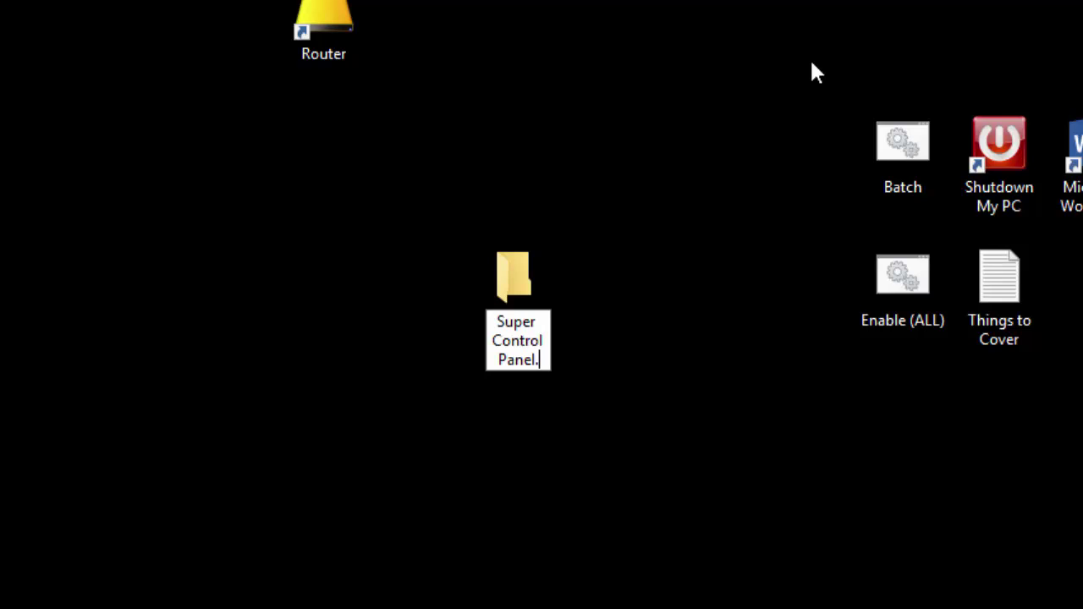
{"action": "type", "text": "{"}
{"action": "type", "text": "ED"}
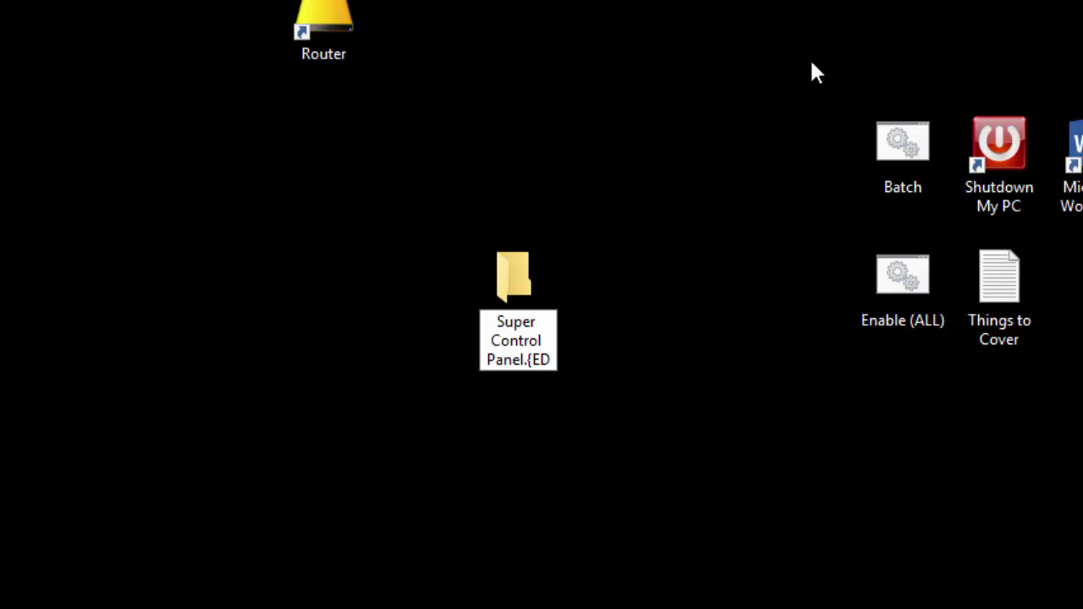
{"action": "type", "text": "7B"}
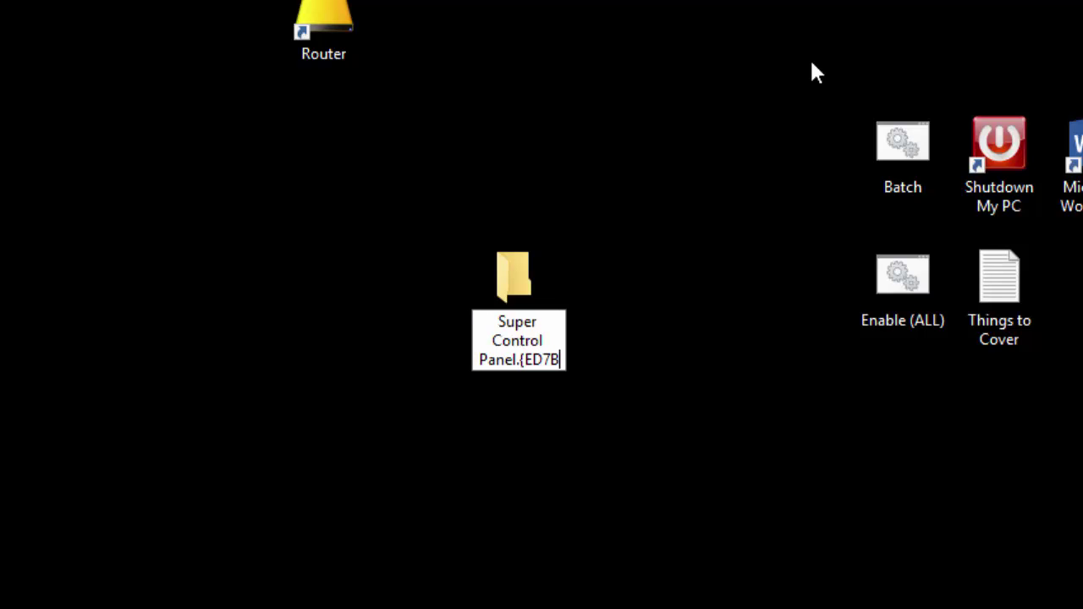
{"action": "type", "text": "A"}
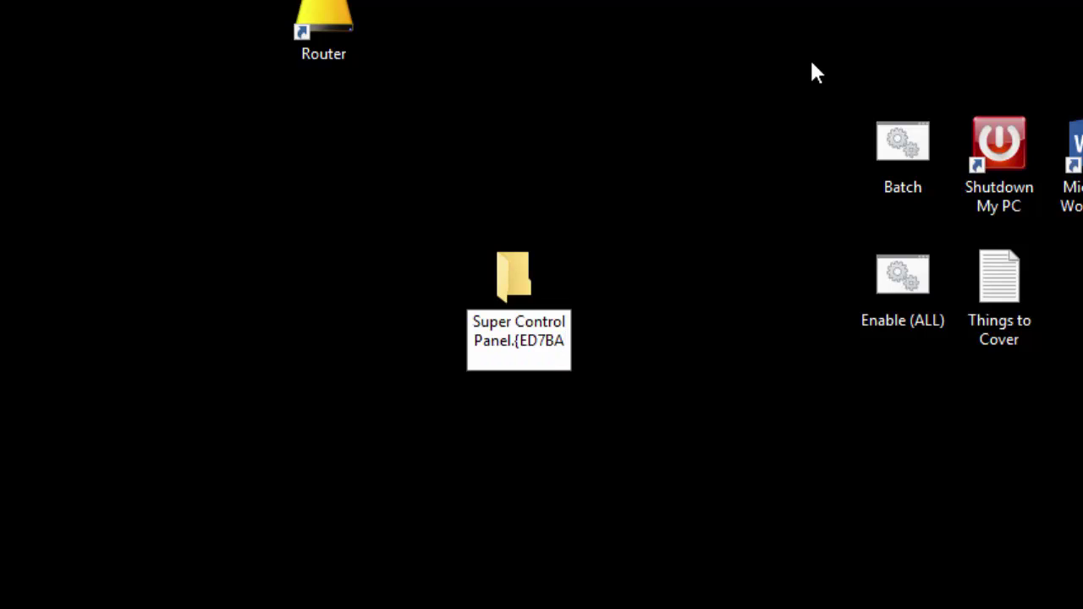
{"action": "type", "text": "470"}
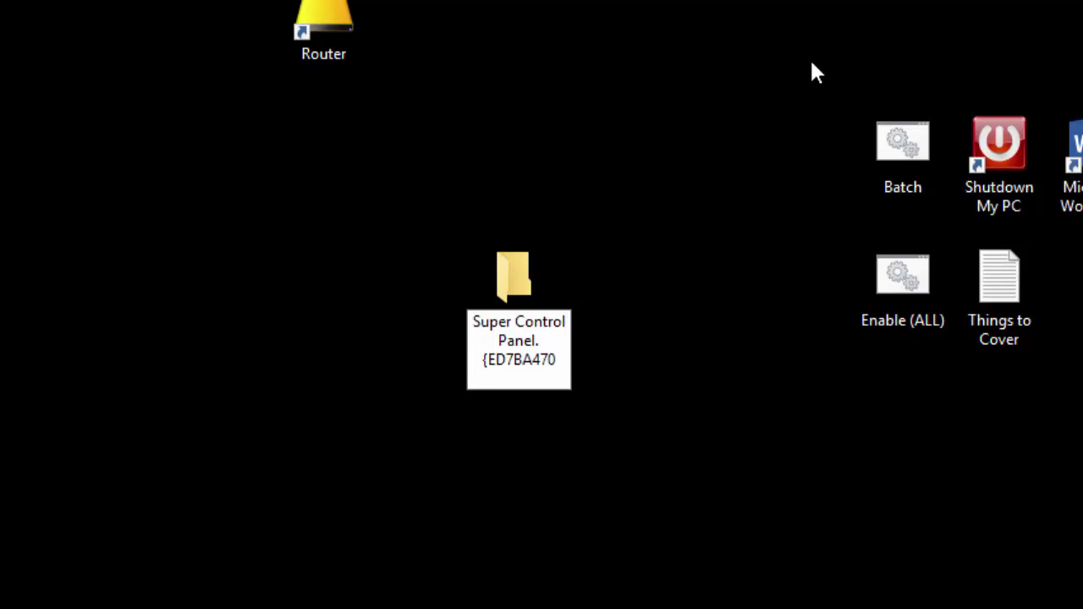
{"action": "type", "text": "-"}
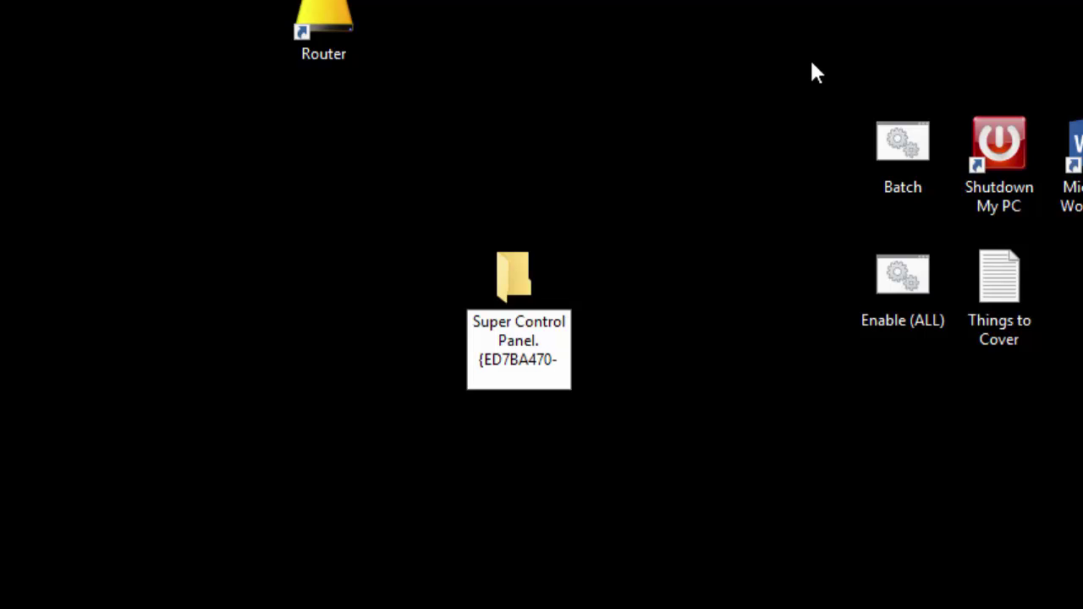
{"action": "type", "text": "8"}
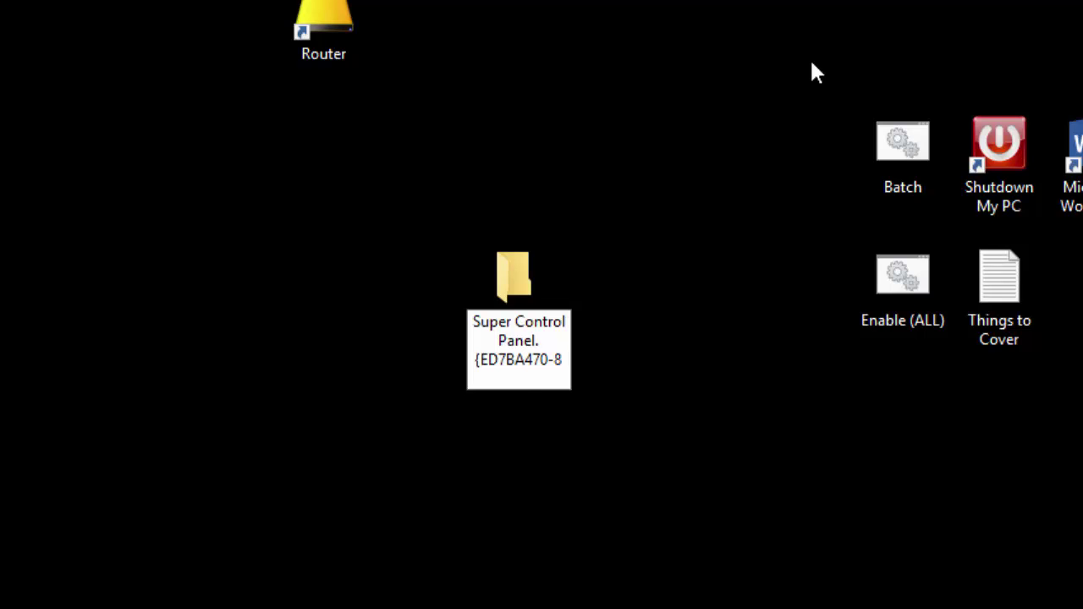
{"action": "type", "text": "E"}
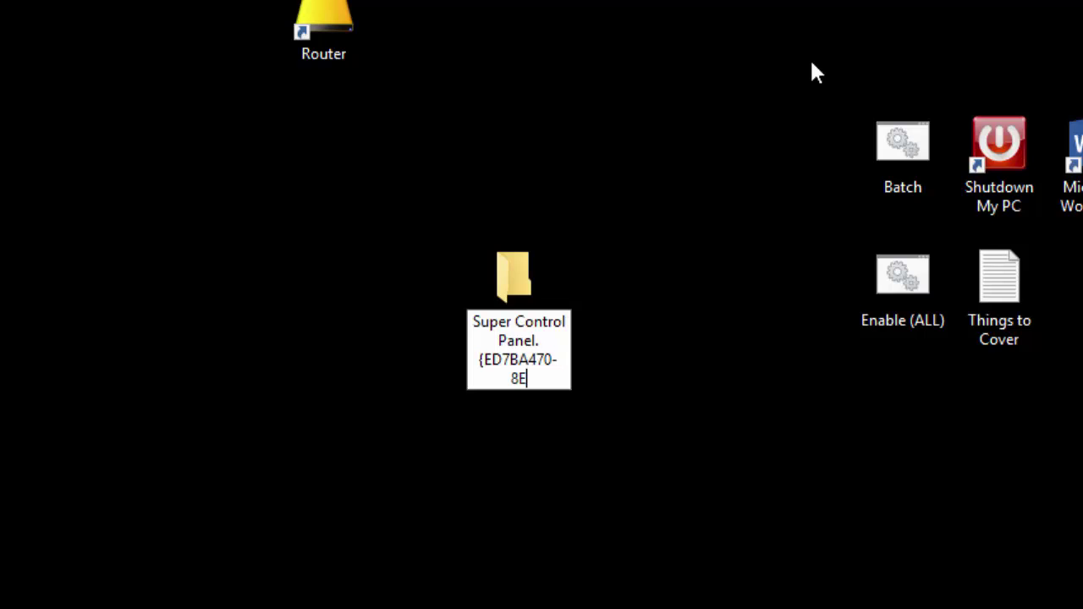
{"action": "type", "text": "54-465E"}
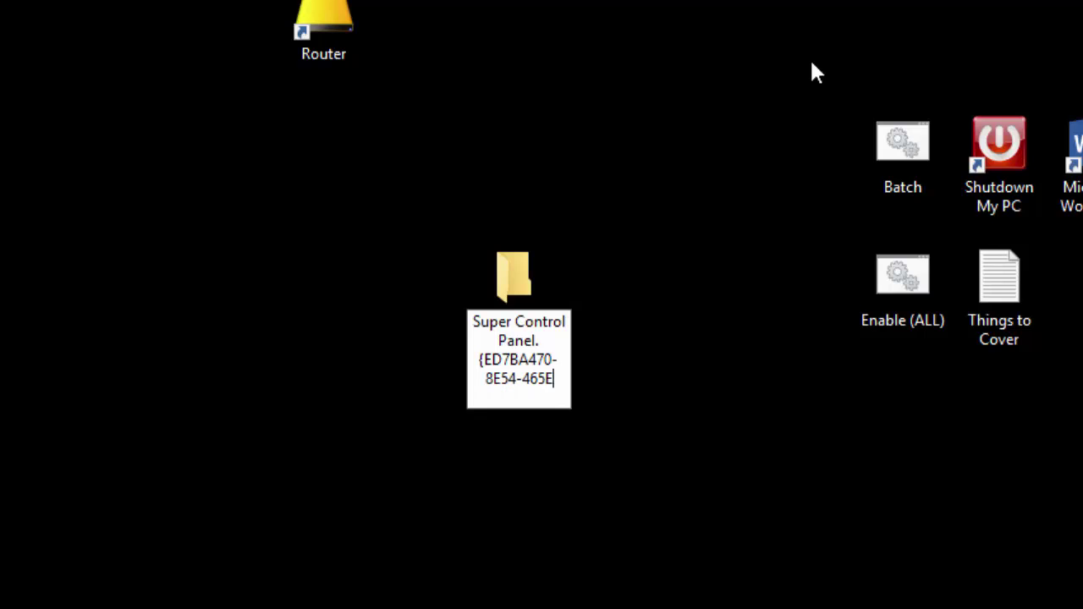
{"action": "type", "text": "-"}
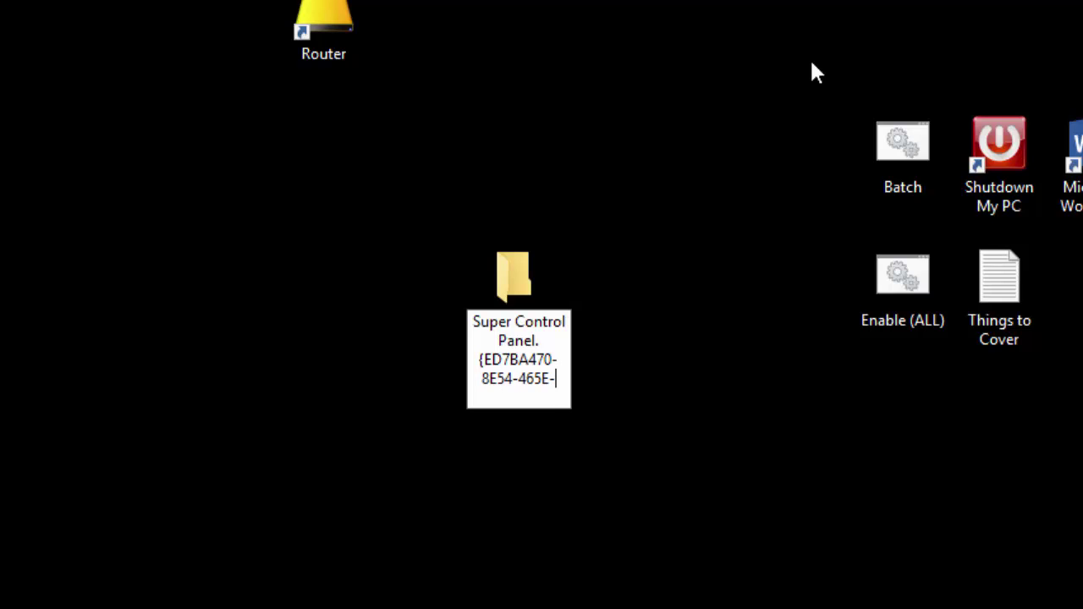
{"action": "type", "text": "8"}
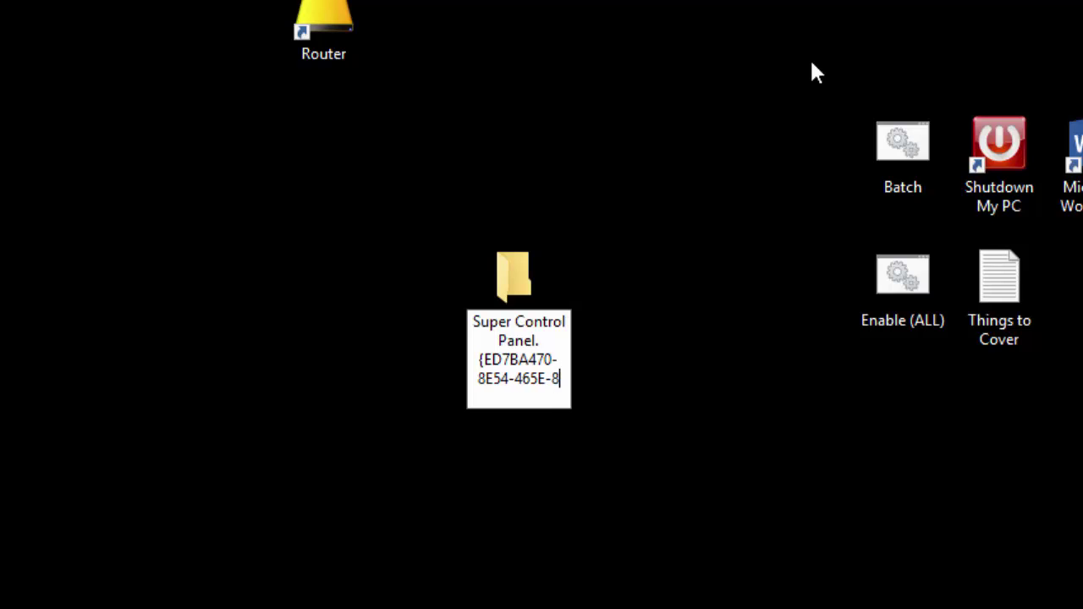
{"action": "type", "text": "2"}
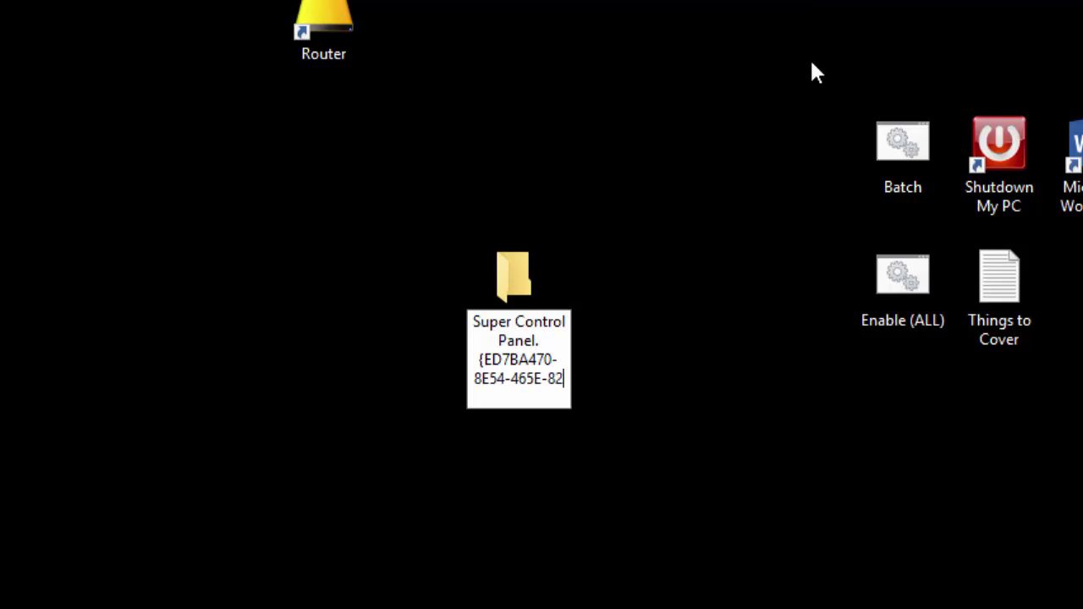
{"action": "type", "text": "5C"}
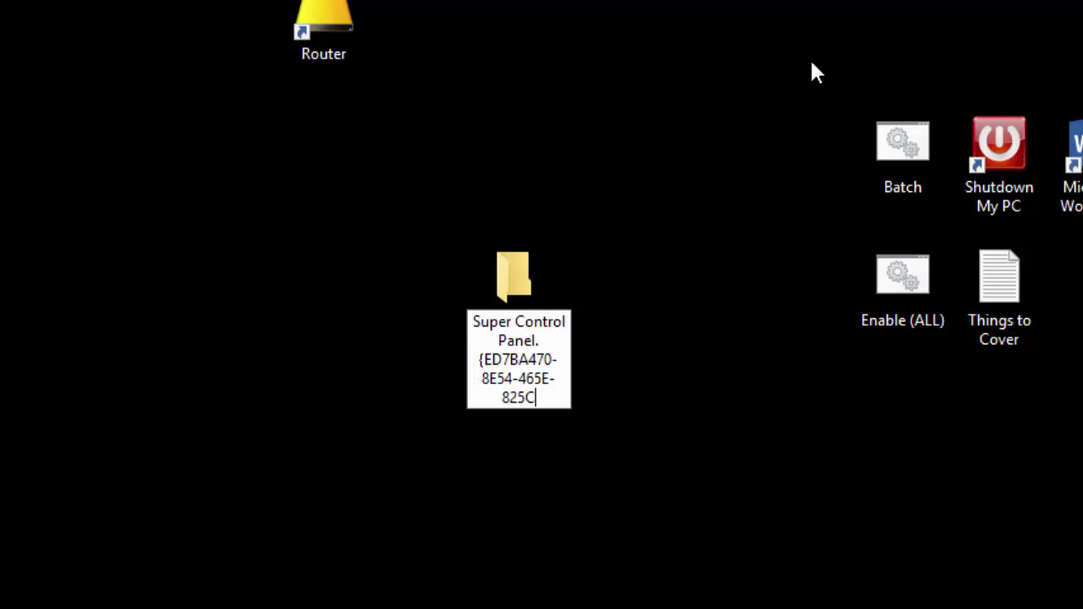
{"action": "type", "text": "-9971"}
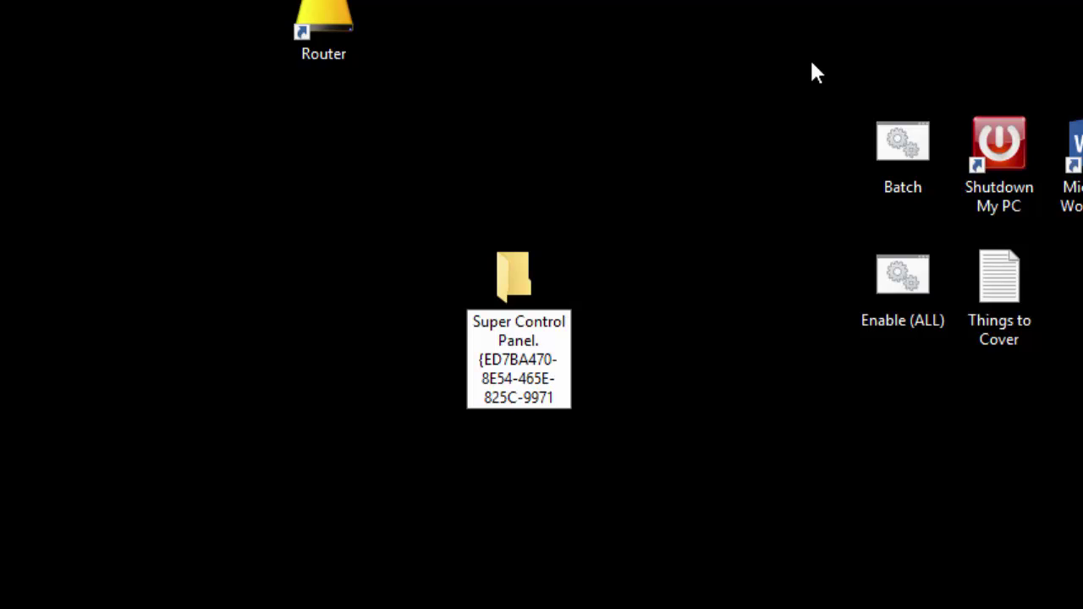
{"action": "type", "text": "20"}
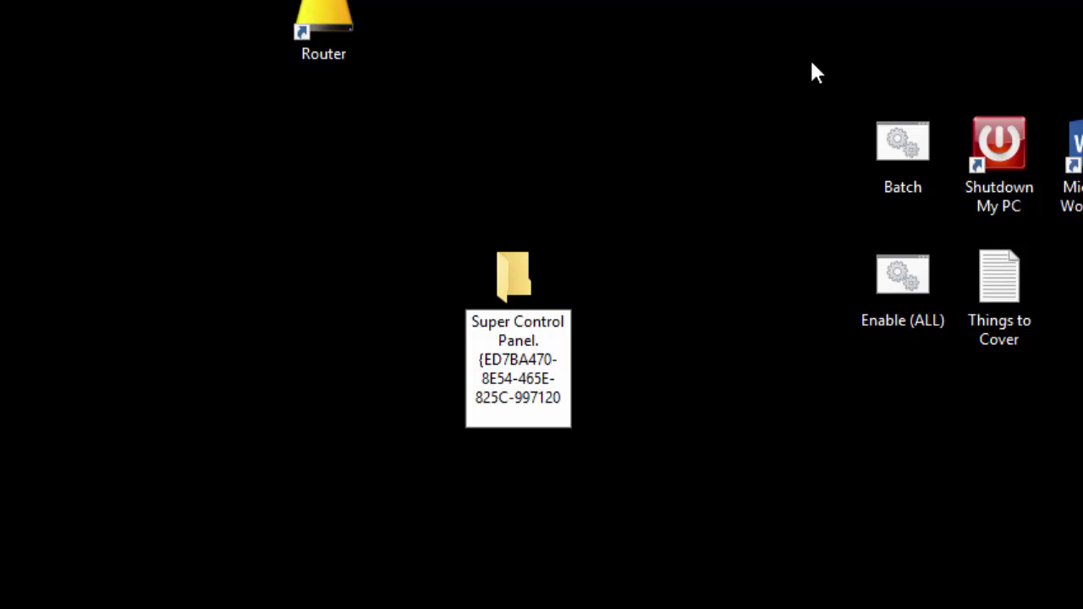
{"action": "type", "text": "4"}
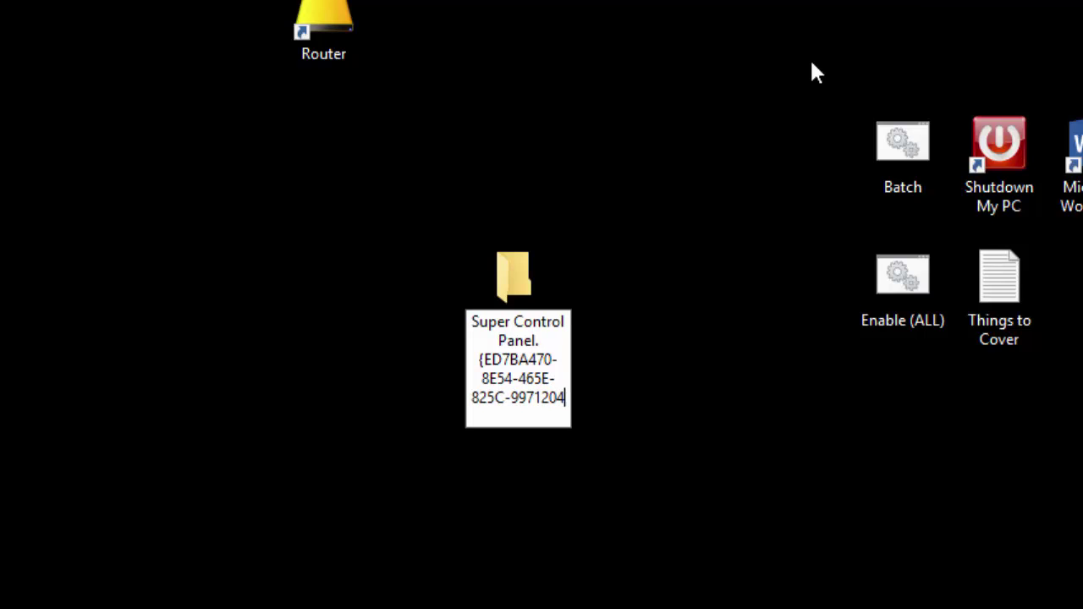
{"action": "type", "text": "3"}
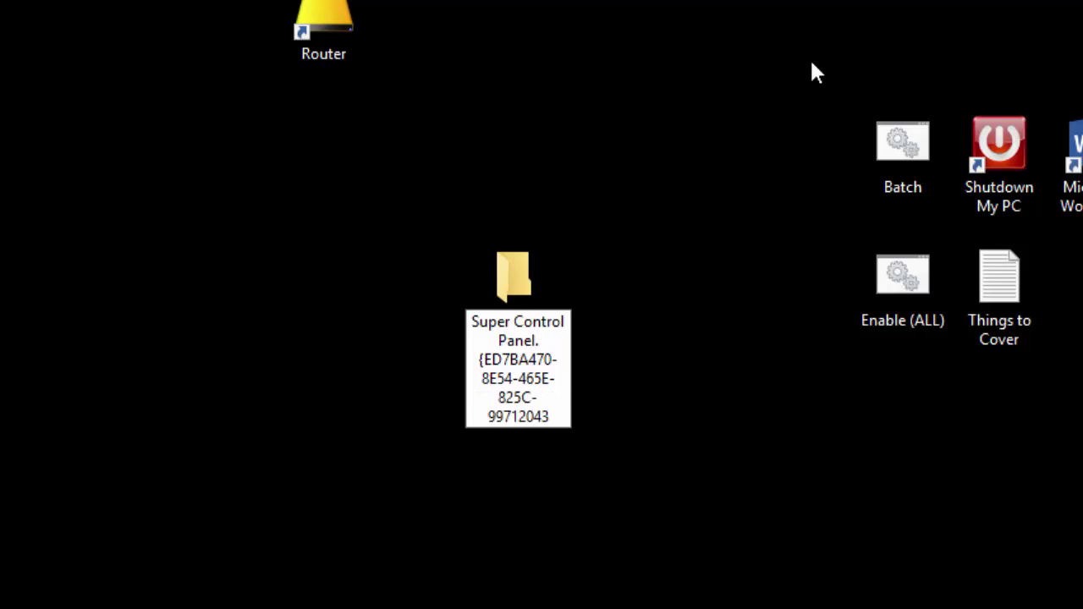
{"action": "type", "text": "E0"}
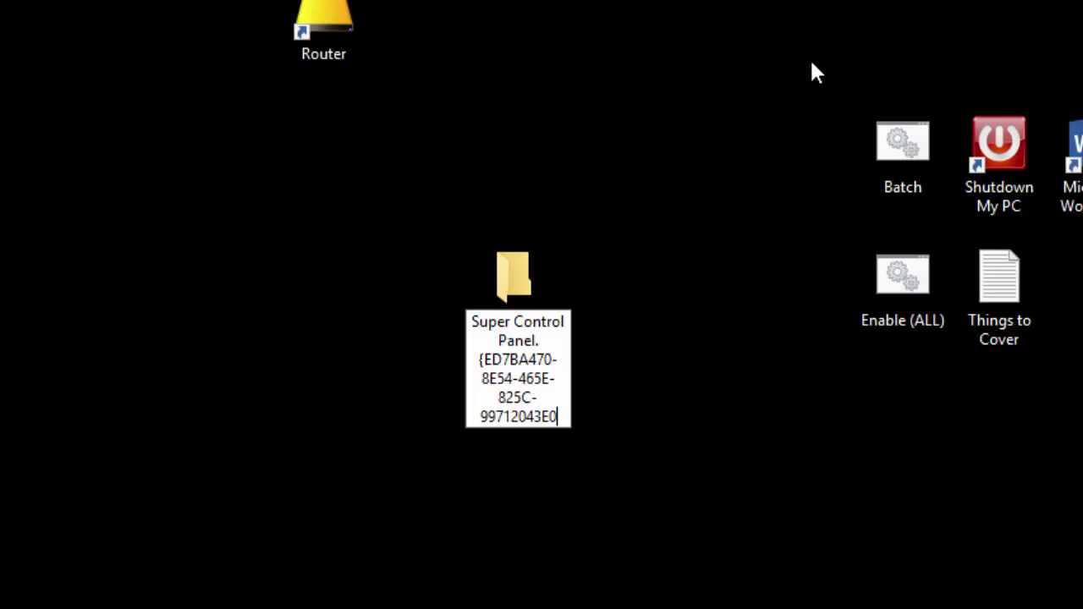
{"action": "type", "text": "1C"}
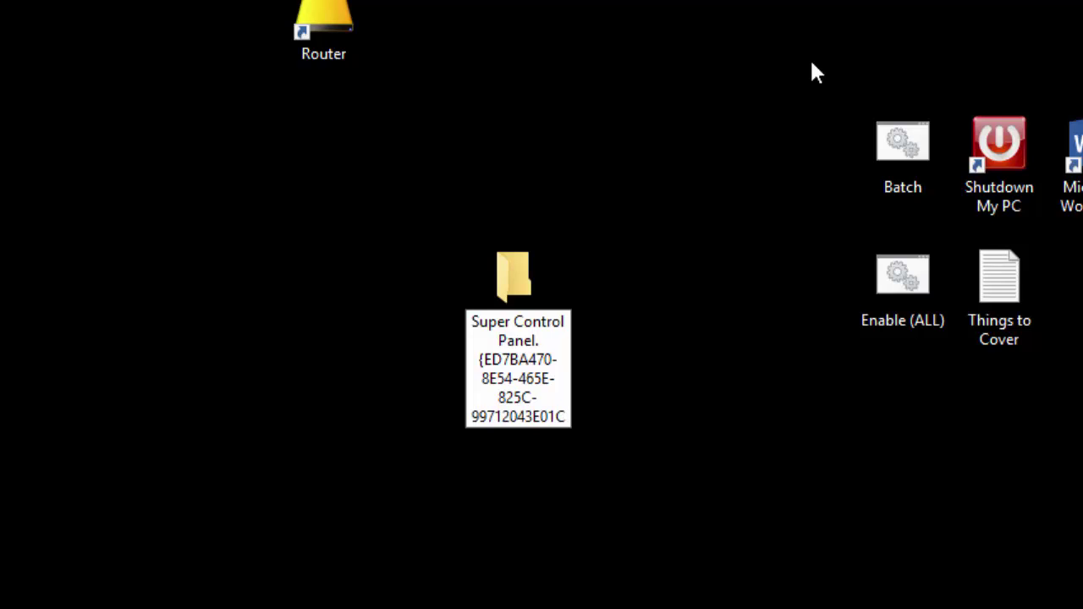
{"action": "type", "text": "}"}
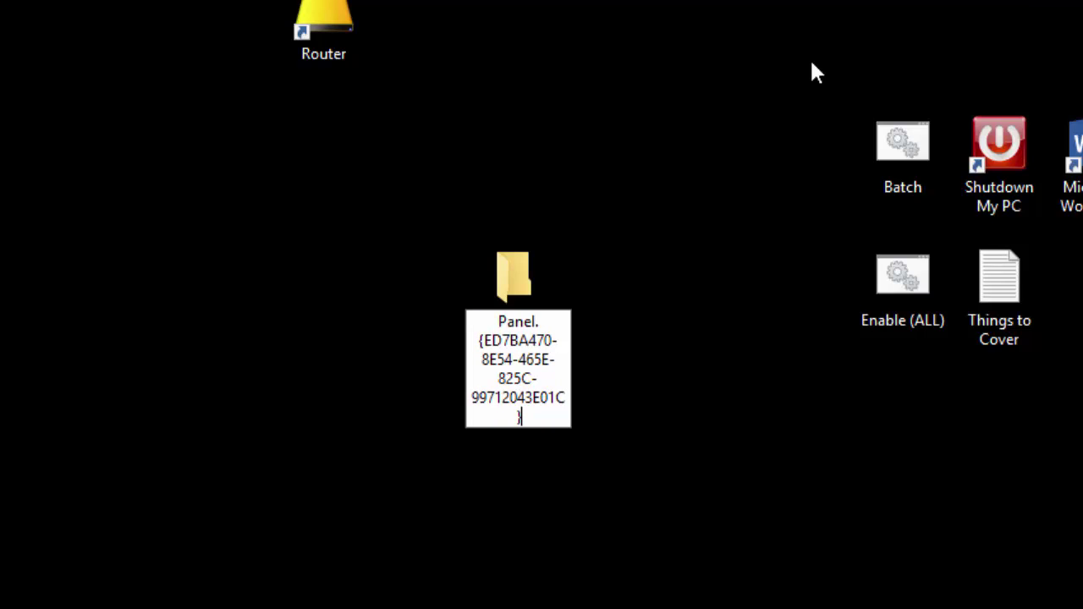
{"action": "key", "text": "Return"}
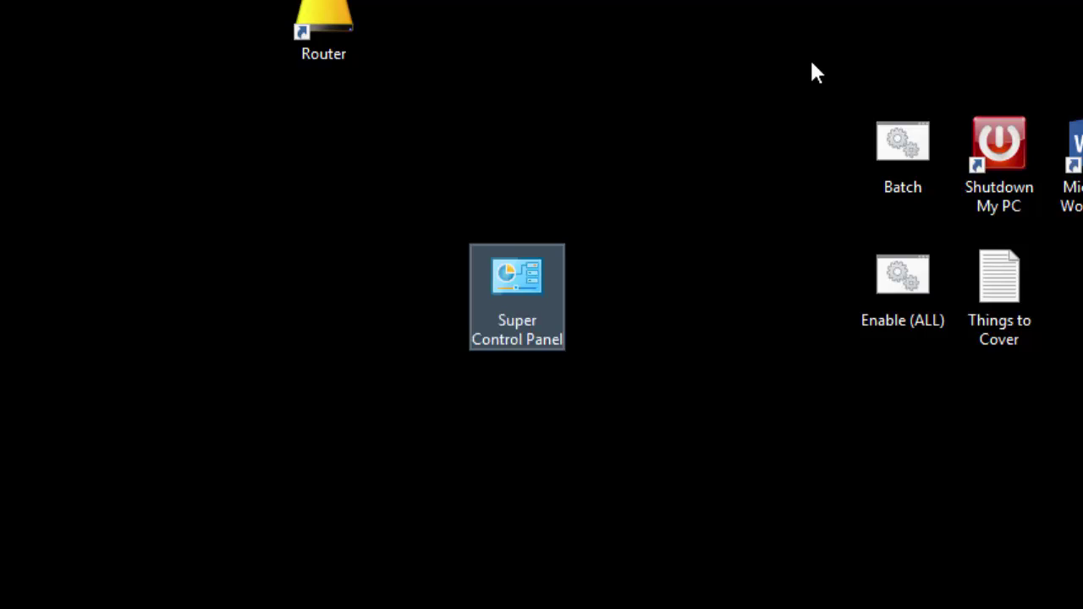
{"action": "left_click", "coordinate": [559, 66]}
{"action": "right_click", "coordinate": [542, 183]}
{"action": "left_click", "coordinate": [430, 137]}
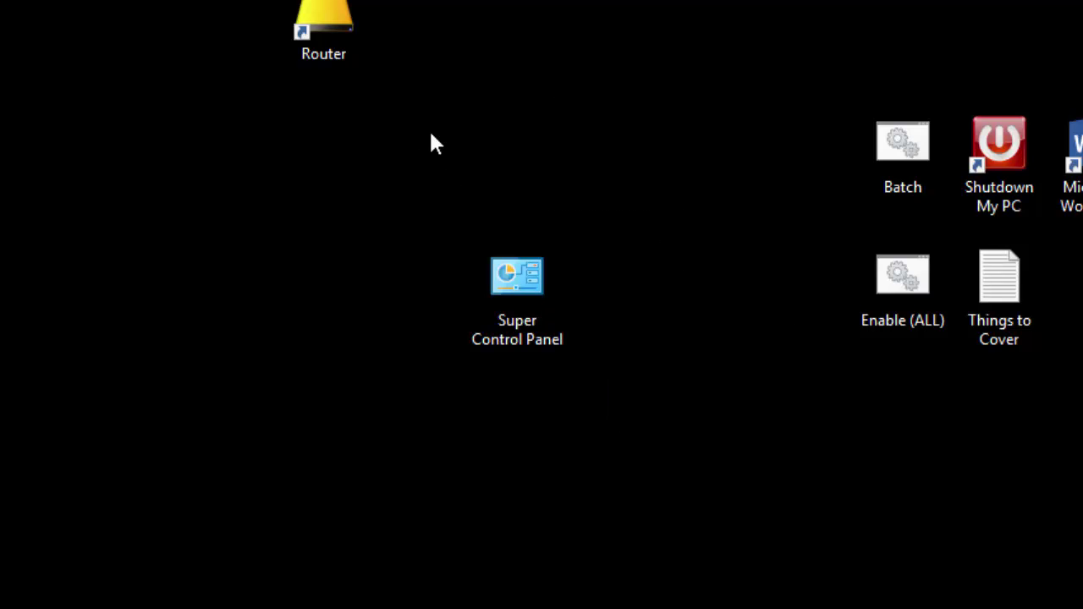
{"action": "left_click", "coordinate": [522, 322]}
{"action": "left_click", "coordinate": [528, 414]}
Open the regular Control Panel by running PAN from the Run dialog
{"action": "key", "text": "super+r"}
{"action": "type", "text": "PAN"}
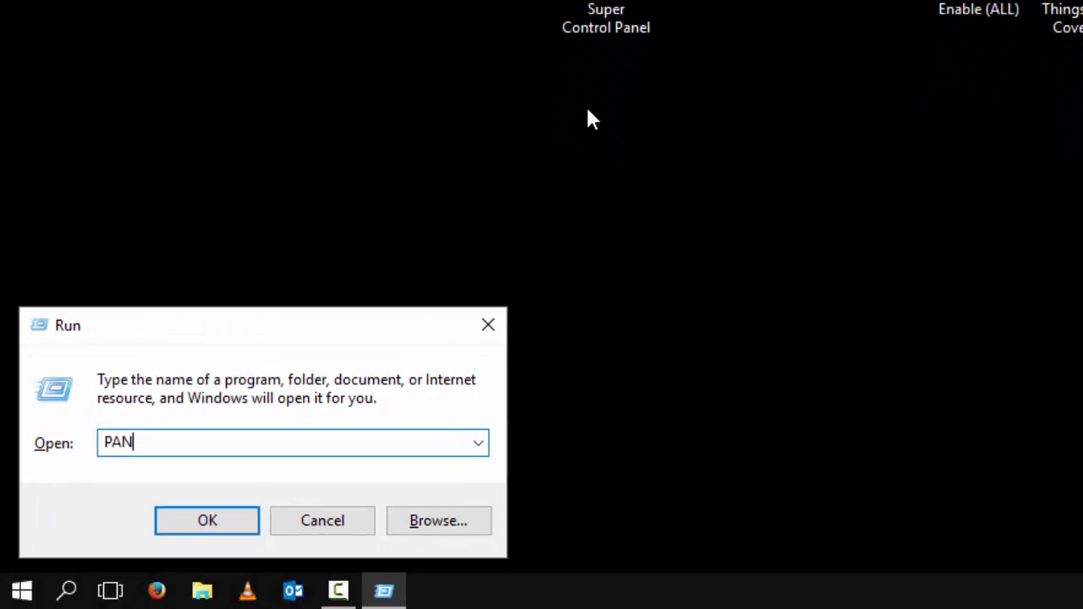
{"action": "key", "text": "Return"}
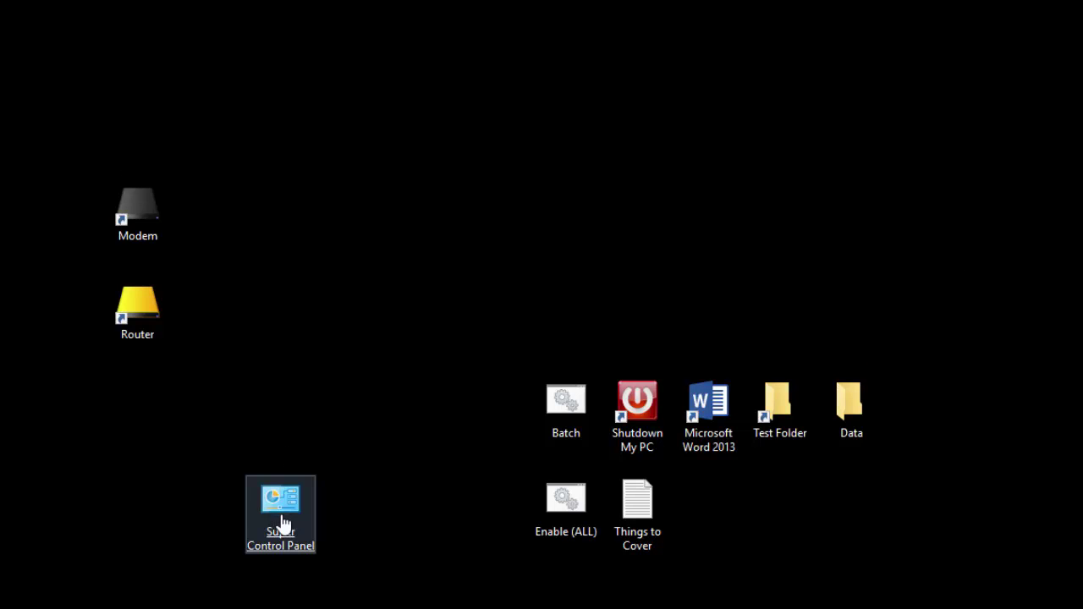
Open the Super Control Panel folder and look through its categorized settings from Administrative Tools to Troubleshooting
{"action": "double_click", "coordinate": [283, 527]}
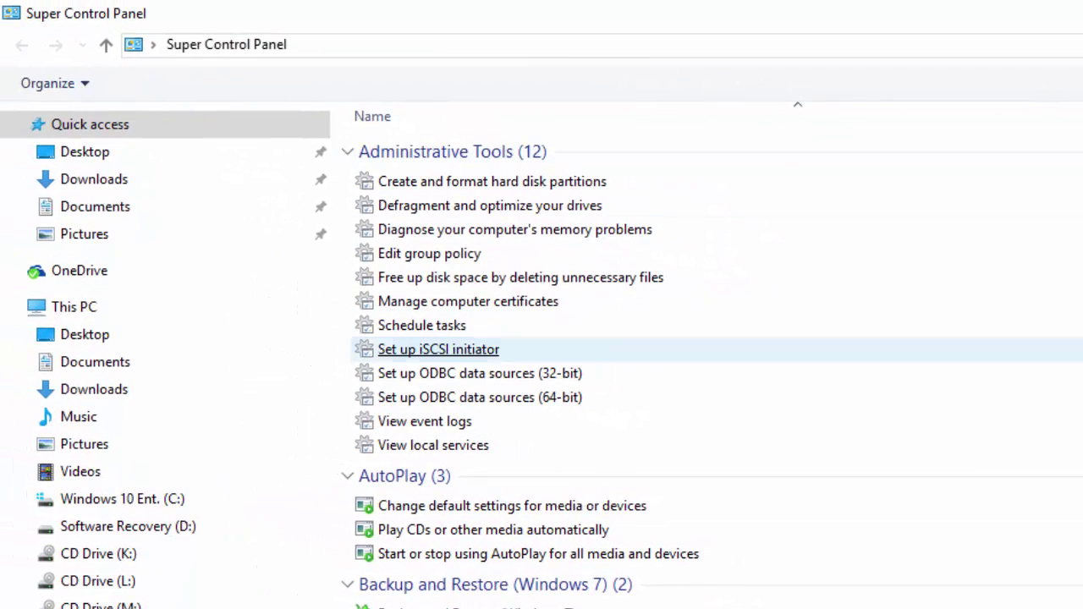
{"action": "scroll", "coordinate": [438, 349], "scroll_direction": "down", "scroll_amount": 8}
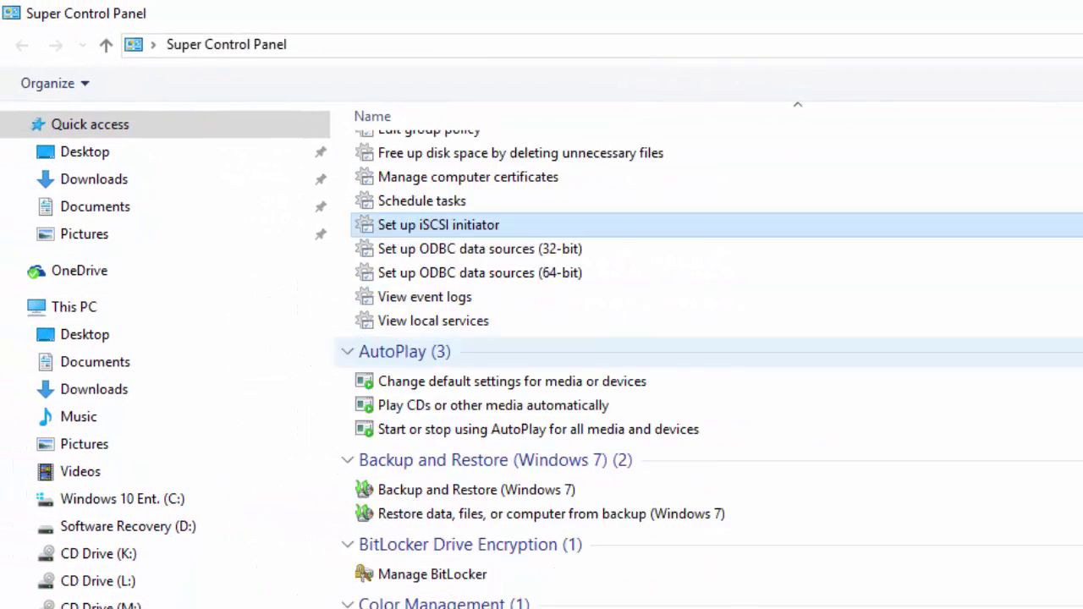
{"action": "scroll", "coordinate": [438, 347], "scroll_direction": "down", "scroll_amount": 8}
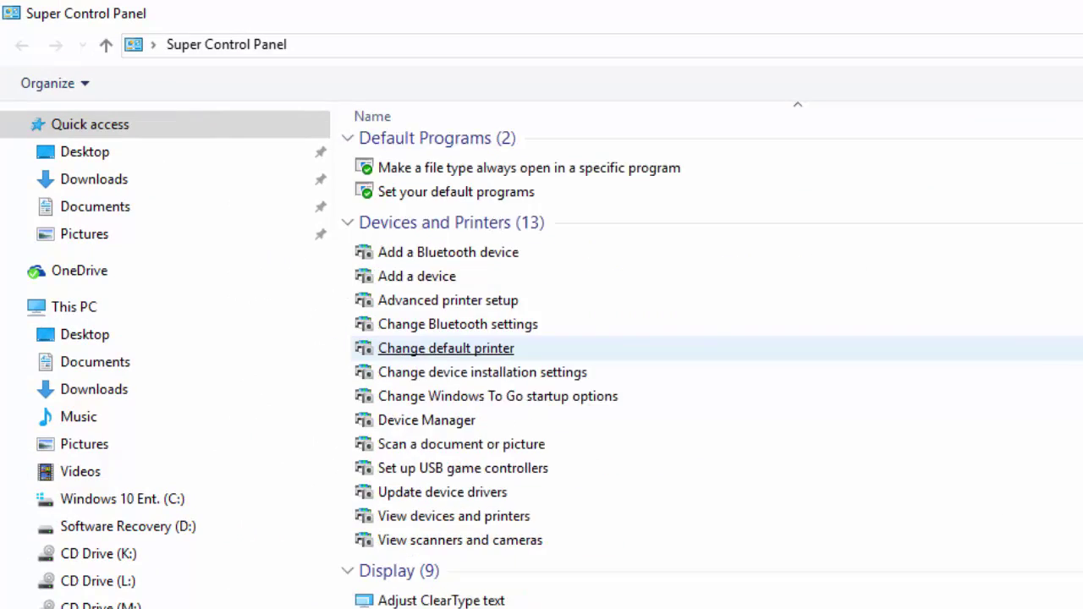
{"action": "scroll", "coordinate": [450, 337], "scroll_direction": "down", "scroll_amount": 8}
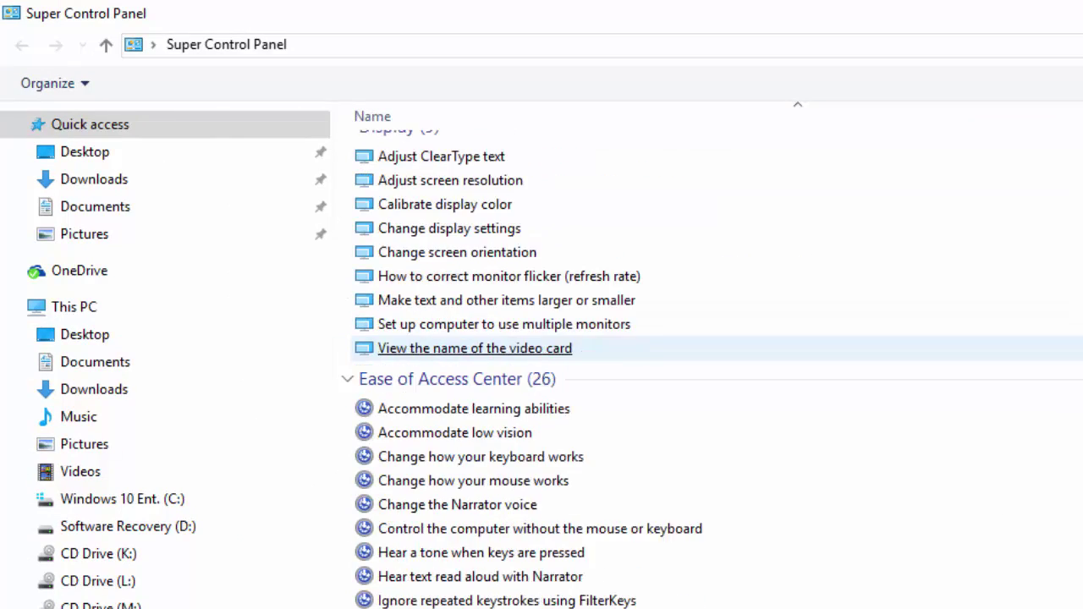
{"action": "scroll", "coordinate": [451, 461], "scroll_direction": "down", "scroll_amount": 8}
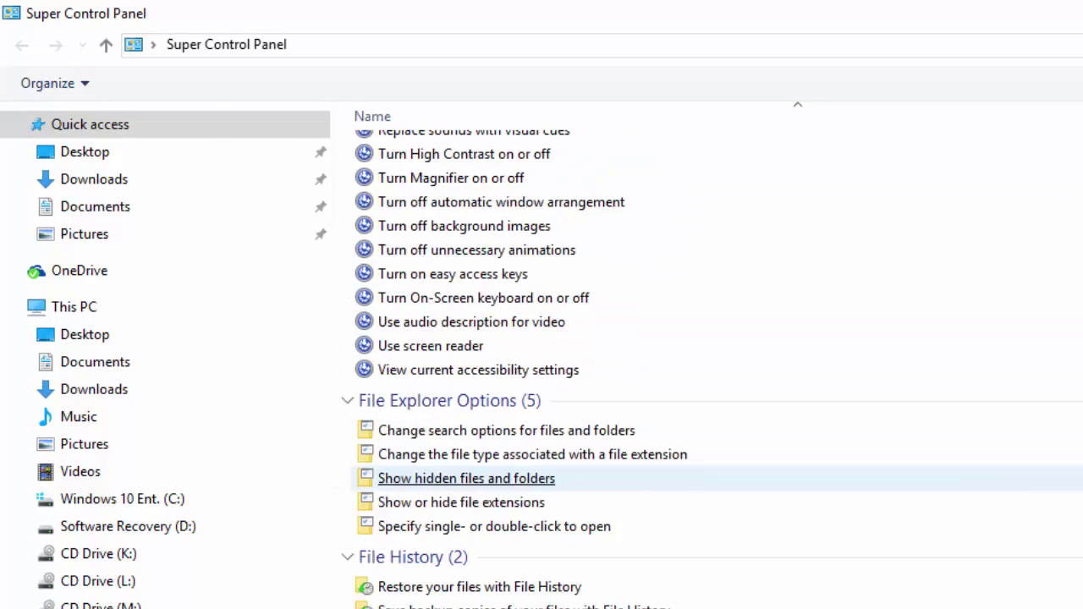
{"action": "scroll", "coordinate": [446, 467], "scroll_direction": "down", "scroll_amount": 8}
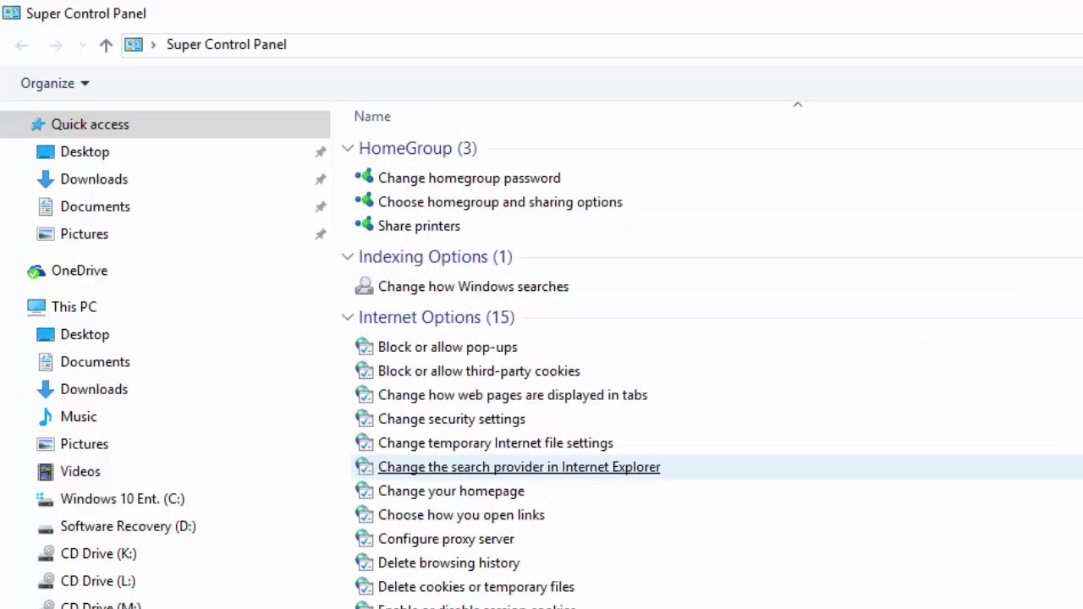
{"action": "scroll", "coordinate": [446, 467], "scroll_direction": "down", "scroll_amount": 8}
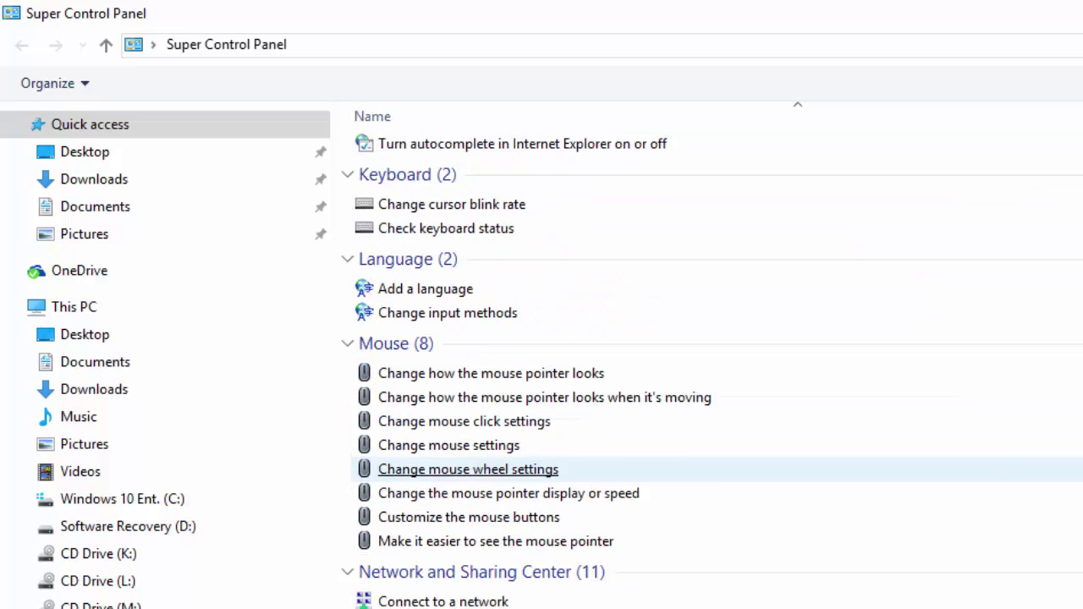
{"action": "scroll", "coordinate": [445, 467], "scroll_direction": "down", "scroll_amount": 8}
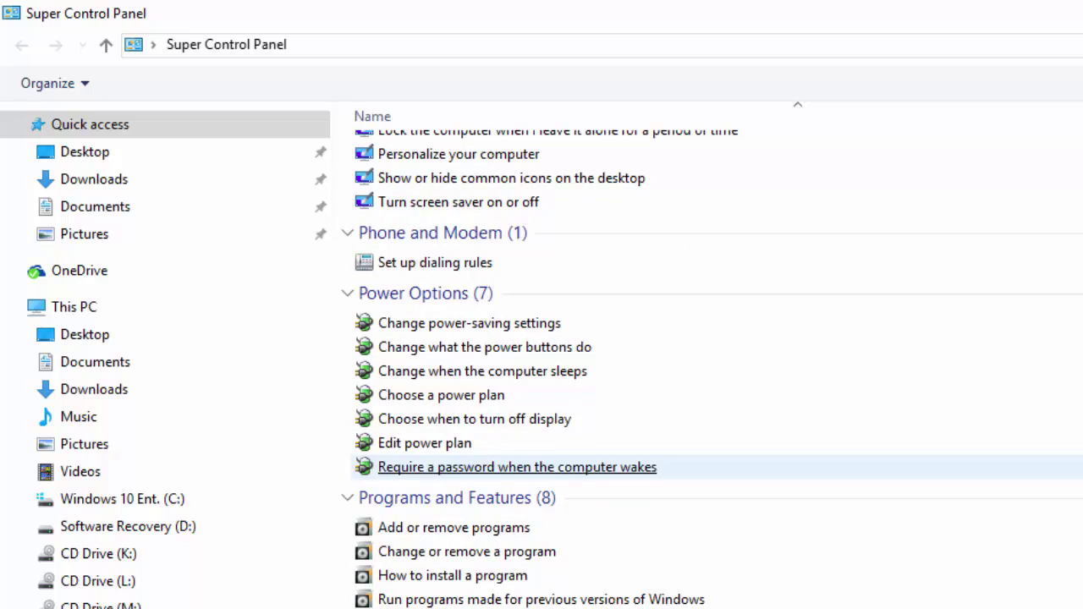
{"action": "scroll", "coordinate": [446, 476], "scroll_direction": "down", "scroll_amount": 8}
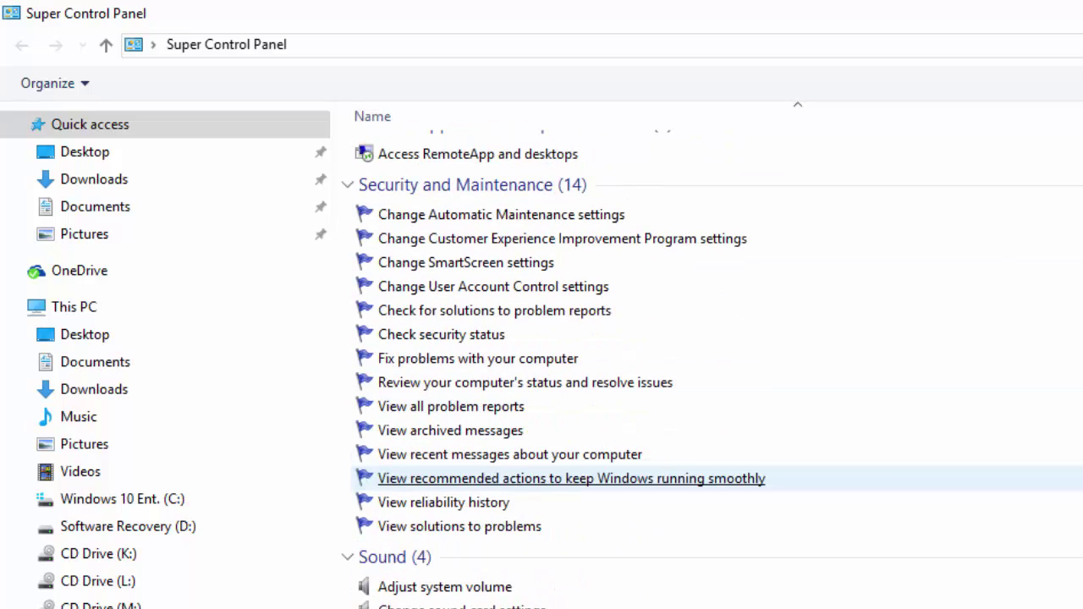
{"action": "scroll", "coordinate": [446, 477], "scroll_direction": "down", "scroll_amount": 5}
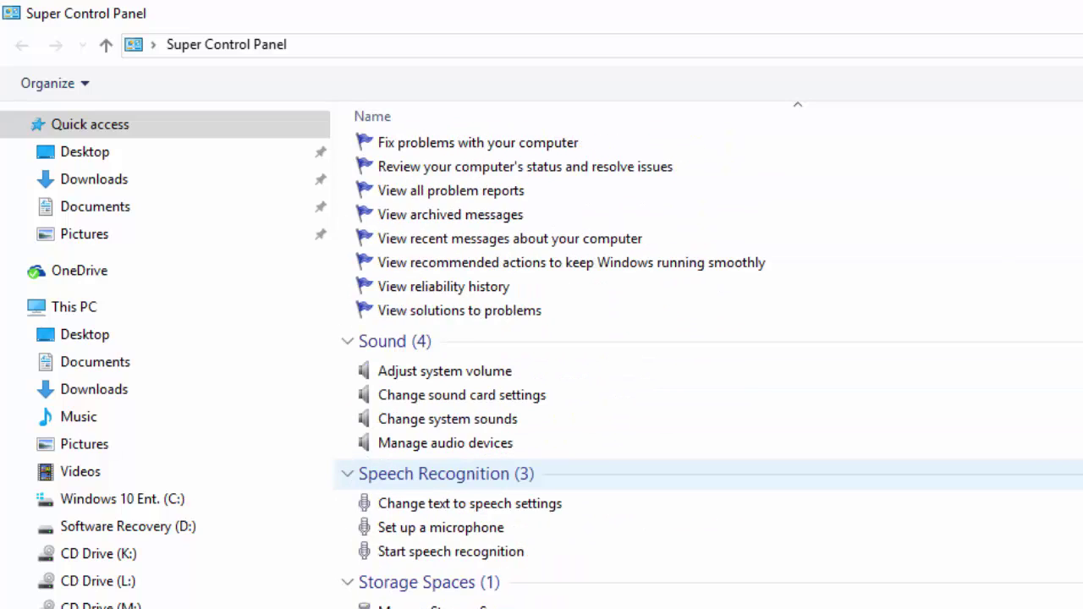
{"action": "scroll", "coordinate": [446, 471], "scroll_direction": "down", "scroll_amount": 6}
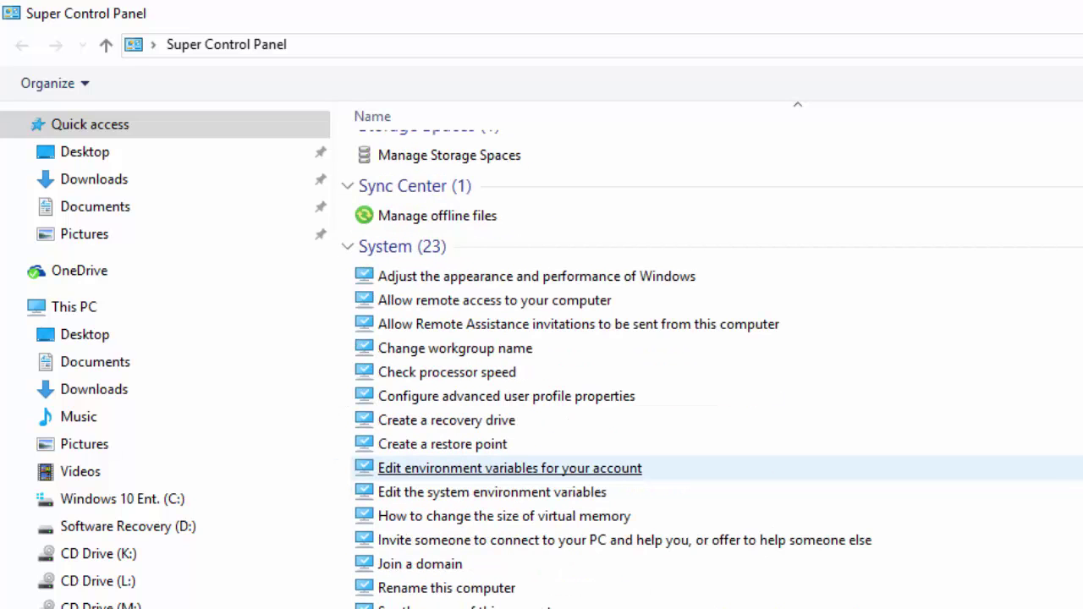
{"action": "scroll", "coordinate": [445, 468], "scroll_direction": "down", "scroll_amount": 8}
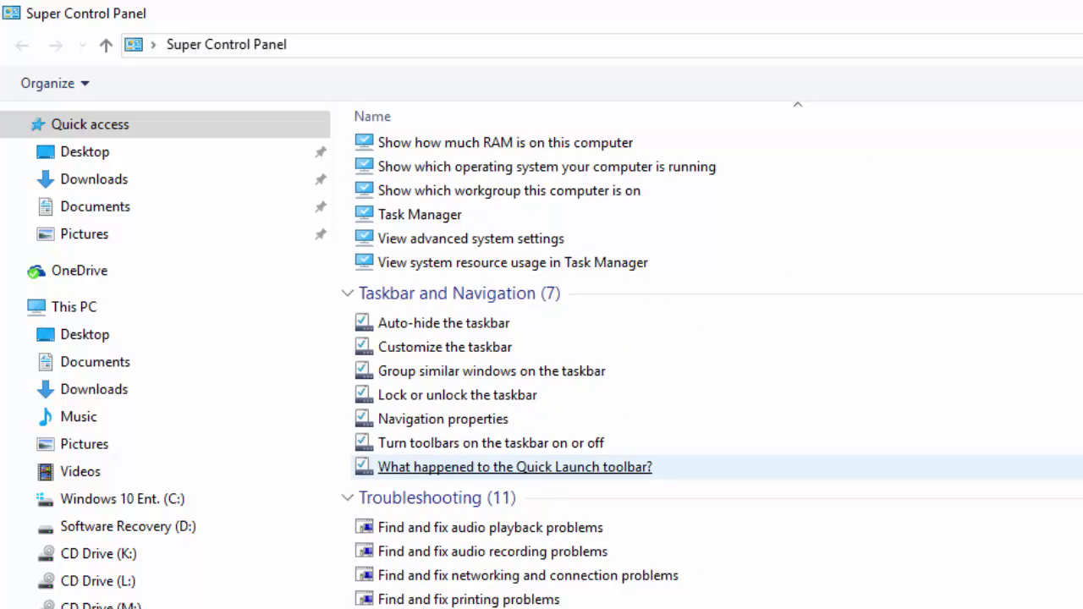
{"action": "scroll", "coordinate": [446, 478], "scroll_direction": "down", "scroll_amount": 2}
{"action": "left_click", "coordinate": [495, 583]}
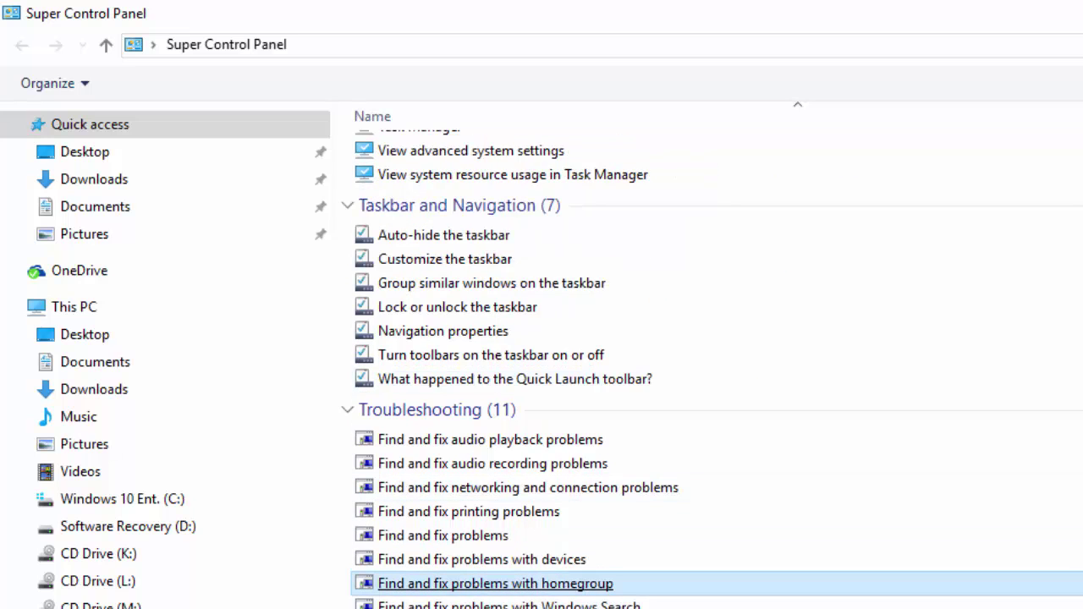
{"action": "scroll", "coordinate": [711, 356], "scroll_direction": "up", "scroll_amount": 20}
{"action": "scroll", "coordinate": [711, 355], "scroll_direction": "up", "scroll_amount": 20}
{"action": "scroll", "coordinate": [711, 355], "scroll_direction": "up", "scroll_amount": 20}
{"action": "scroll", "coordinate": [711, 356], "scroll_direction": "up", "scroll_amount": 20}
{"action": "scroll", "coordinate": [711, 355], "scroll_direction": "up", "scroll_amount": 20}
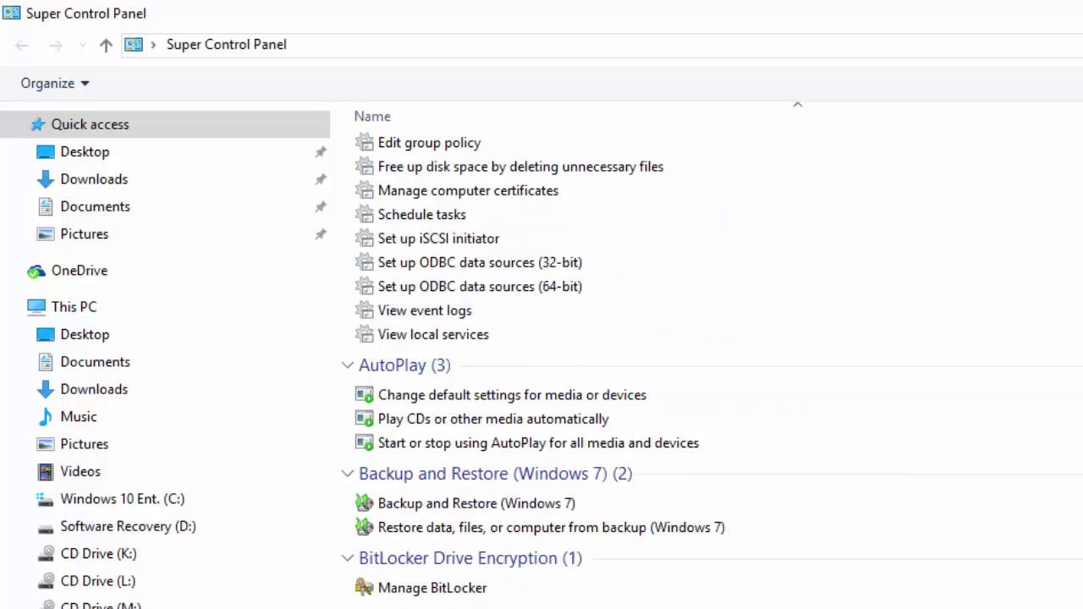
{"action": "scroll", "coordinate": [711, 355], "scroll_direction": "up", "scroll_amount": 3}
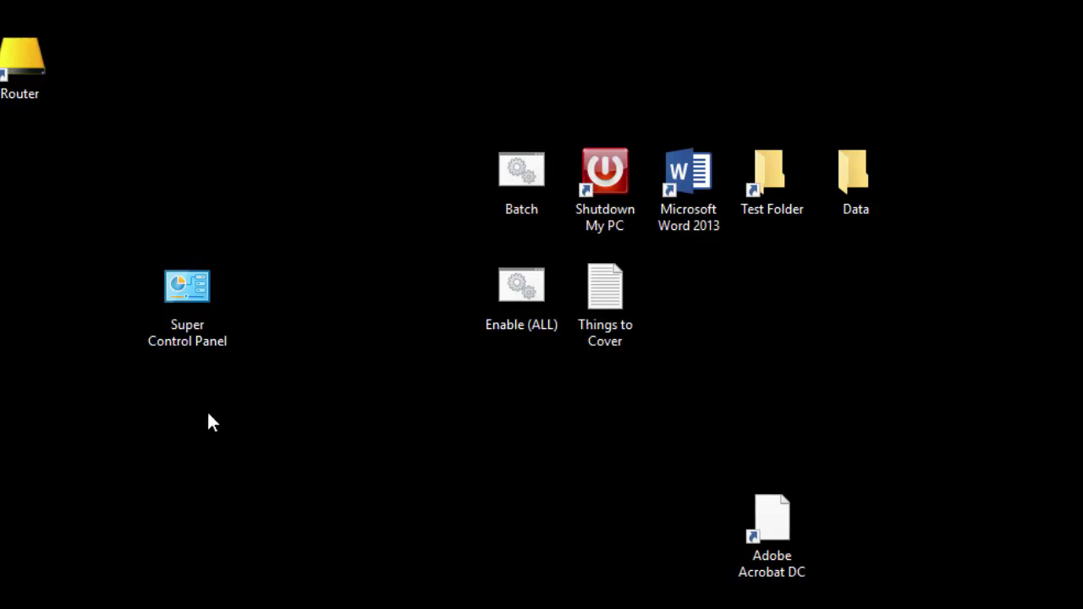
Open the desktop Batch file for editing and examine its opening commands, folder commands and the first two special-folder identifiers
{"action": "right_click", "coordinate": [519, 205]}
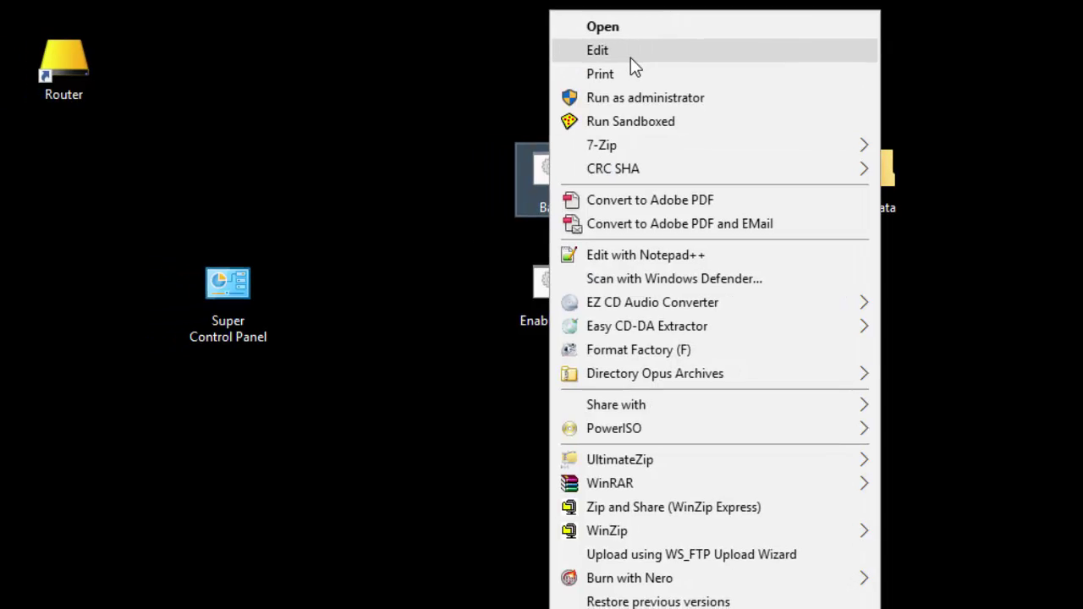
{"action": "left_click", "coordinate": [631, 58]}
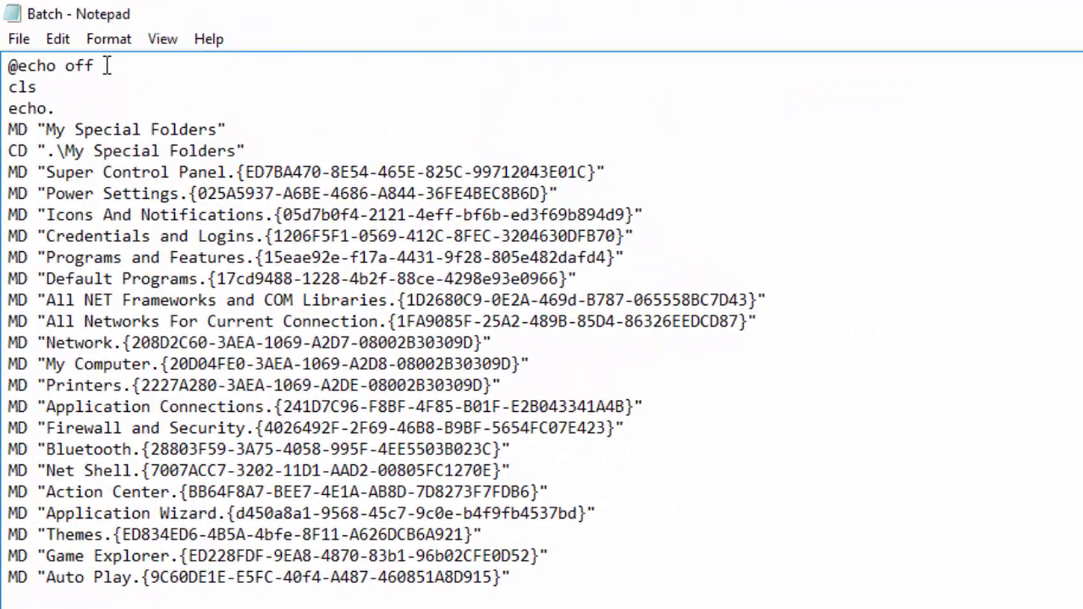
{"action": "left_click_drag", "start_coordinate": [107, 65], "coordinate": [8, 109]}
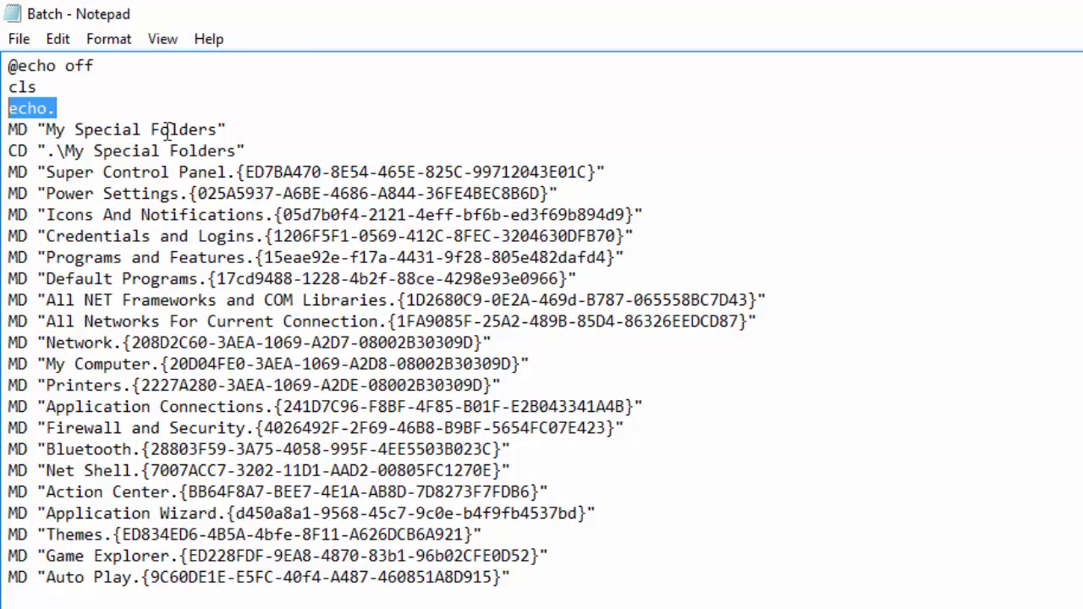
{"action": "left_click_drag", "start_coordinate": [228, 129], "coordinate": [10, 129]}
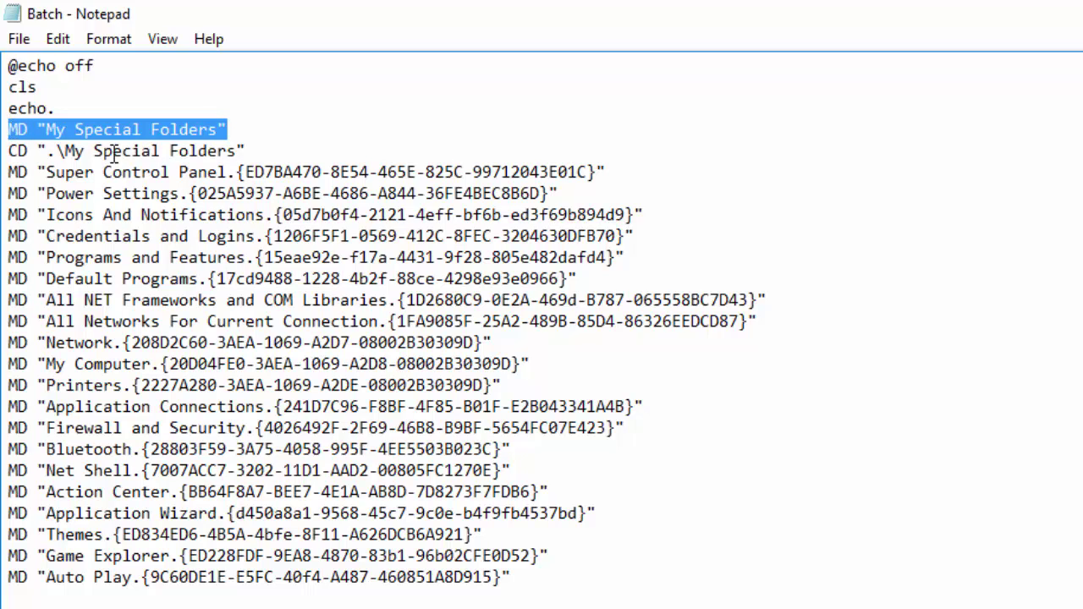
{"action": "left_click_drag", "start_coordinate": [247, 150], "coordinate": [7, 151]}
{"action": "left_click_drag", "start_coordinate": [609, 172], "coordinate": [244, 173]}
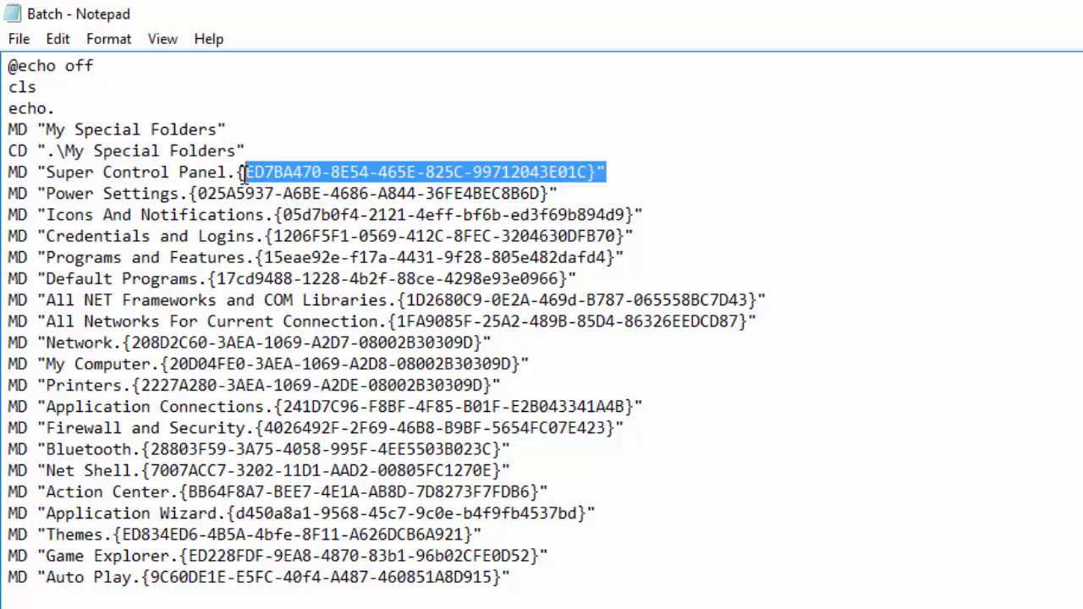
{"action": "left_click_drag", "start_coordinate": [598, 193], "coordinate": [188, 193]}
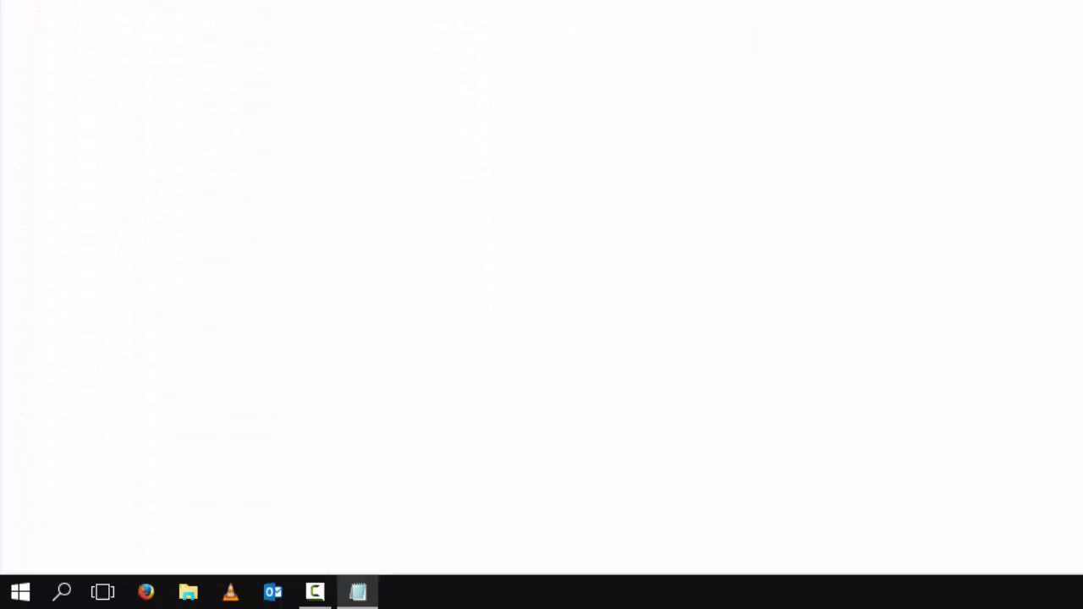
Open the Registry Editor by running regedit.exe from the Run dialog and maximize its window
{"action": "key", "text": "super+r"}
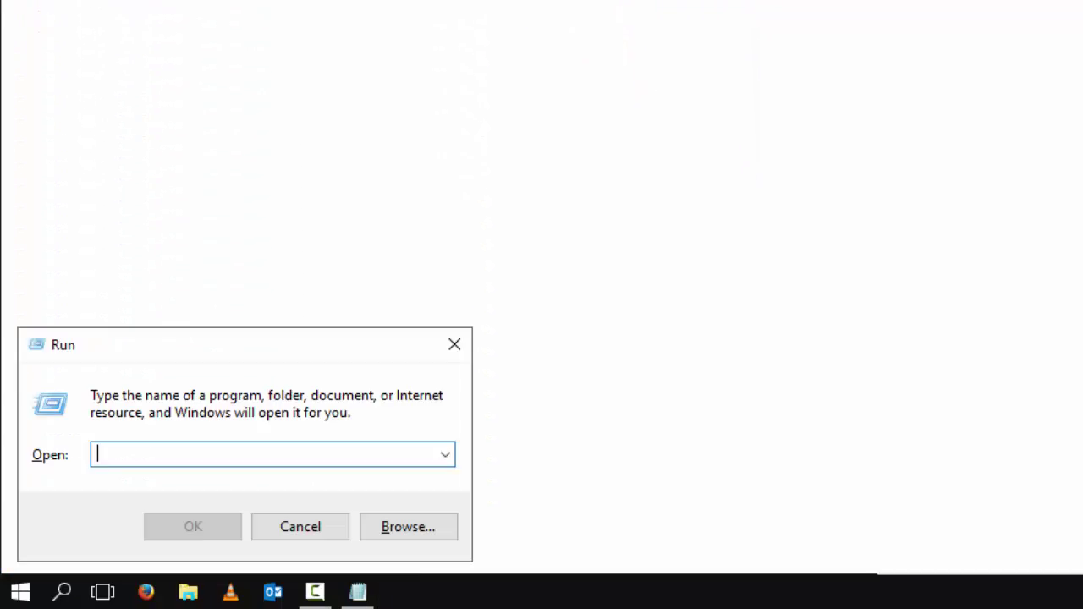
{"action": "type", "text": "regedit.exe"}
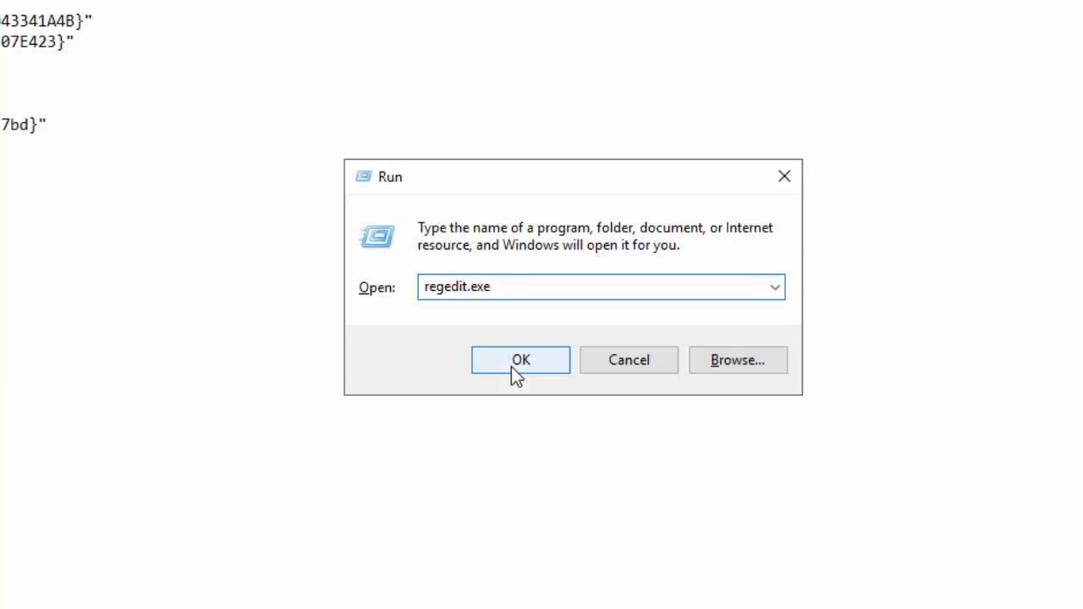
{"action": "left_click", "coordinate": [511, 366]}
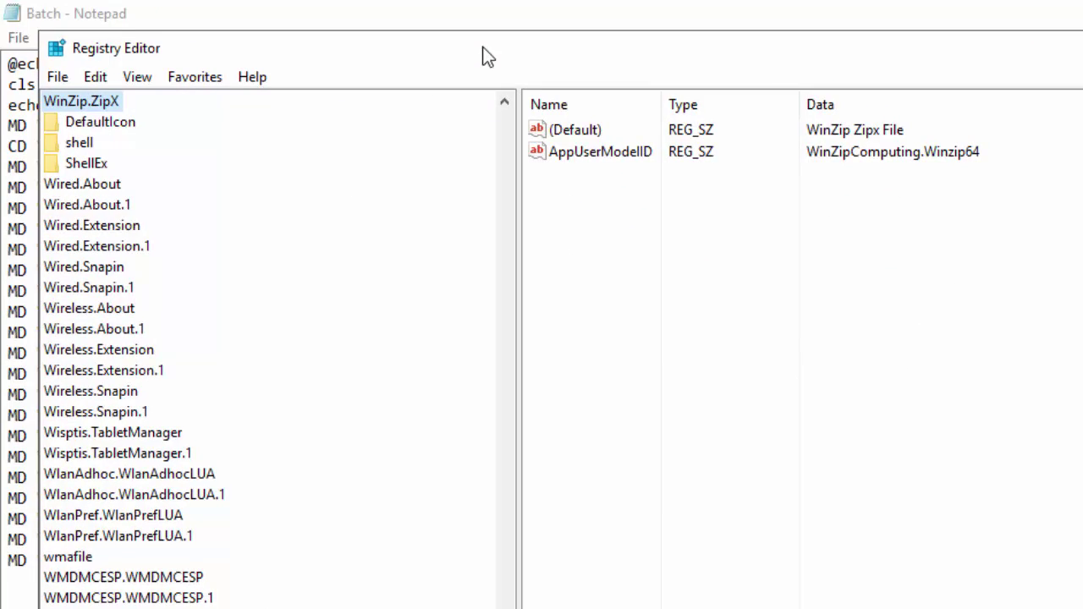
{"action": "double_click", "coordinate": [487, 56]}
Browse the keys under HKEY_LOCAL_MACHINE\SOFTWARE\Classes, viewing ._sln100 and expanding .dwfx to inspect its shellex and PersistentHandler subkeys
{"action": "left_click_drag", "start_coordinate": [464, 605], "coordinate": [475, 52]}
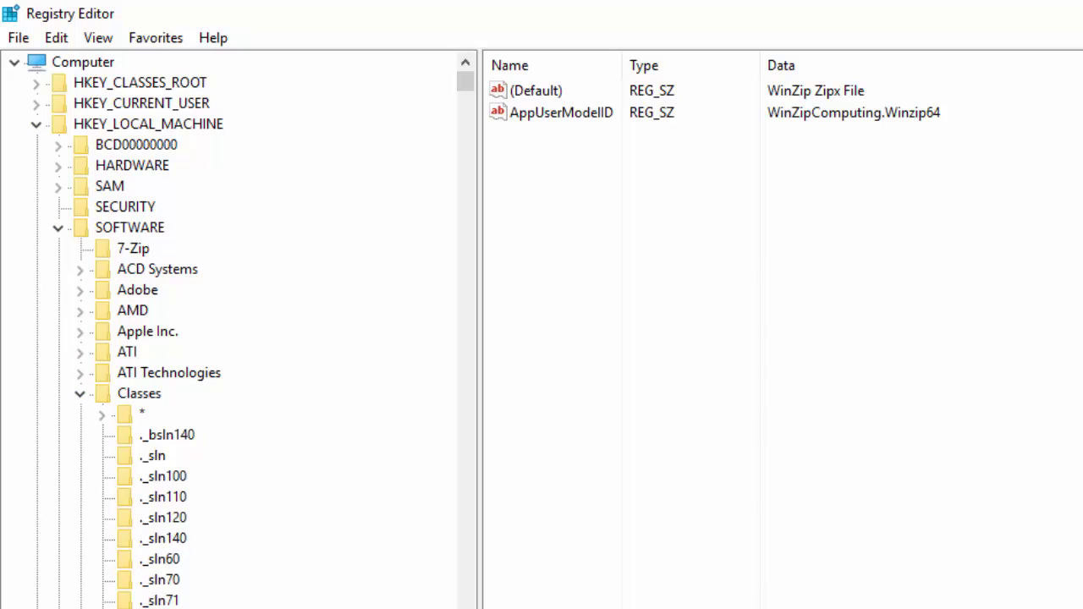
{"action": "left_click", "coordinate": [166, 476]}
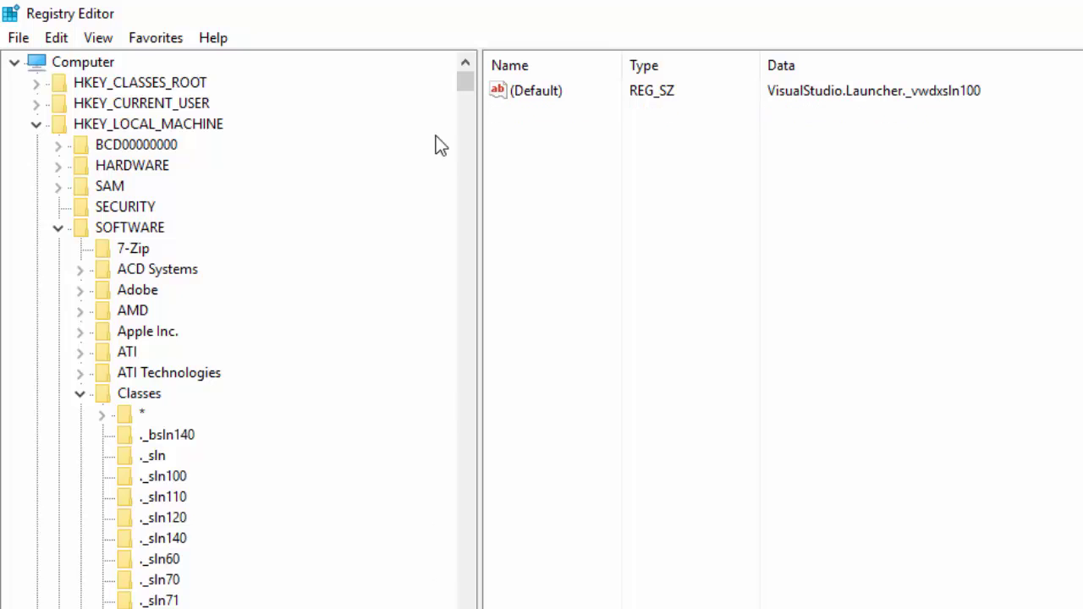
{"action": "left_click_drag", "start_coordinate": [459, 92], "coordinate": [471, 132]}
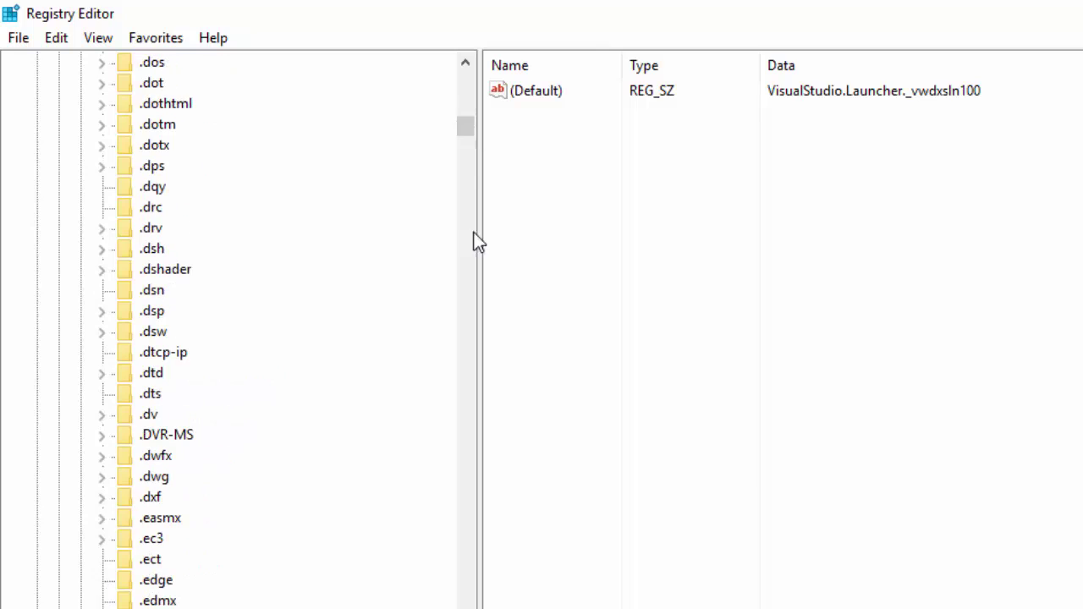
{"action": "double_click", "coordinate": [175, 453]}
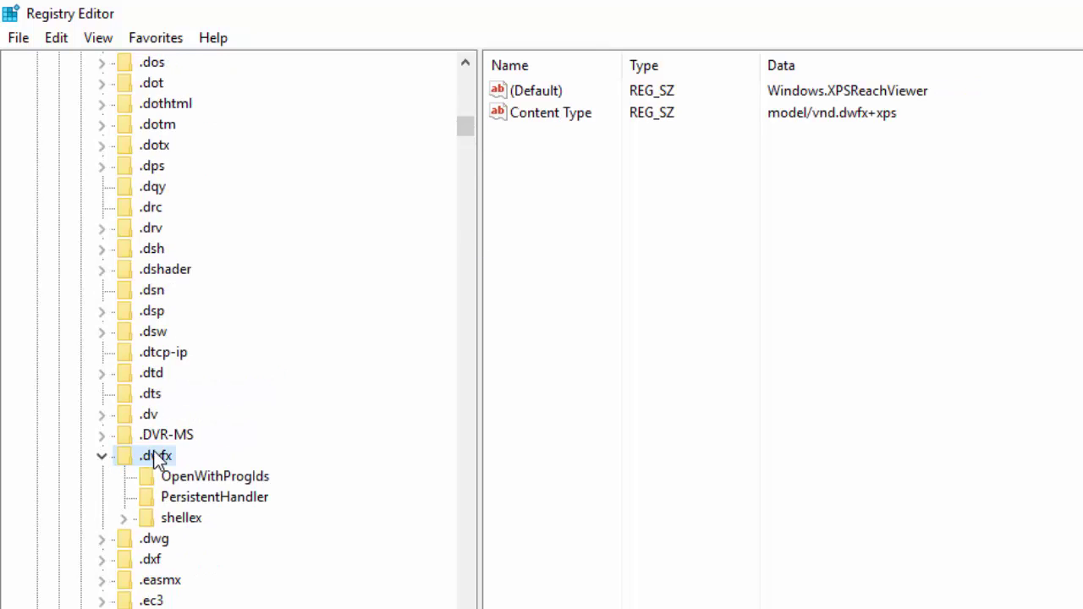
{"action": "left_click", "coordinate": [170, 514]}
{"action": "left_click", "coordinate": [173, 500]}
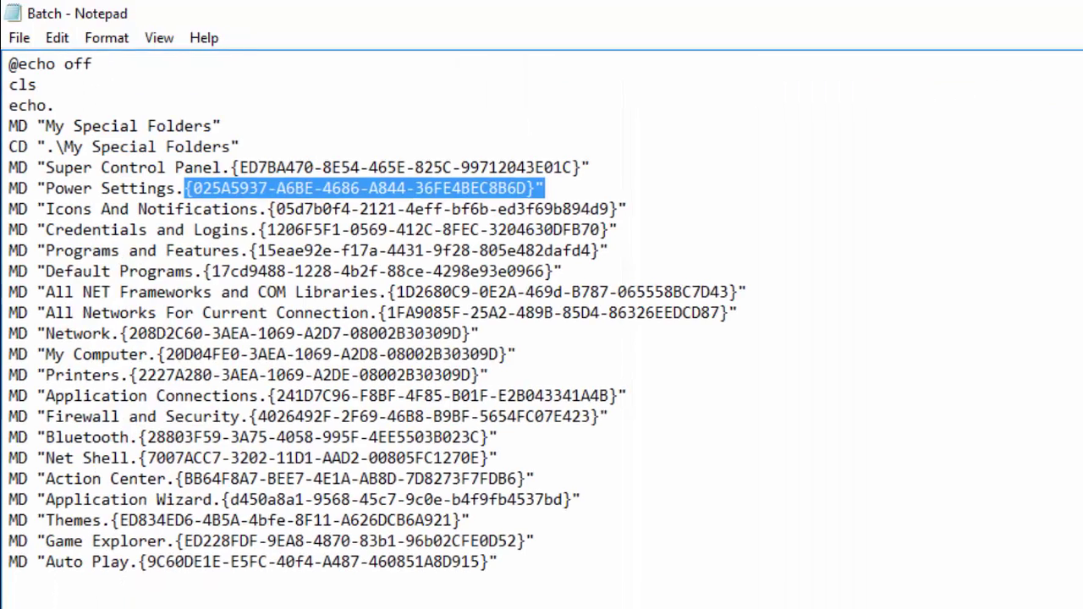
Review the Batch file's My Special Folders creation and change-directory lines and the Super Control Panel line with its identifier
{"action": "left_click", "coordinate": [547, 192]}
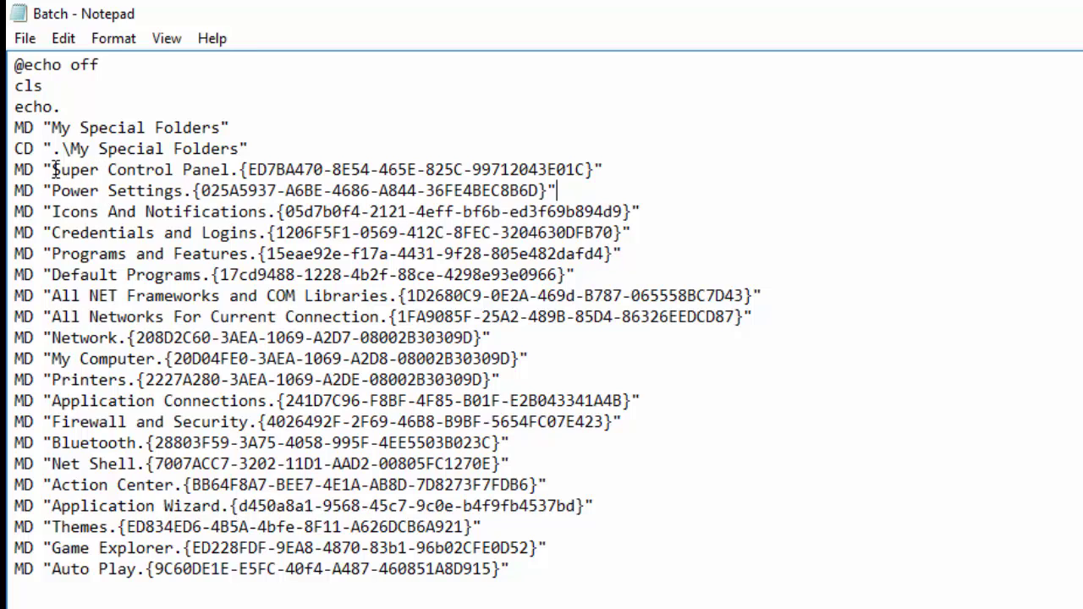
{"action": "left_click_drag", "start_coordinate": [53, 169], "coordinate": [598, 172]}
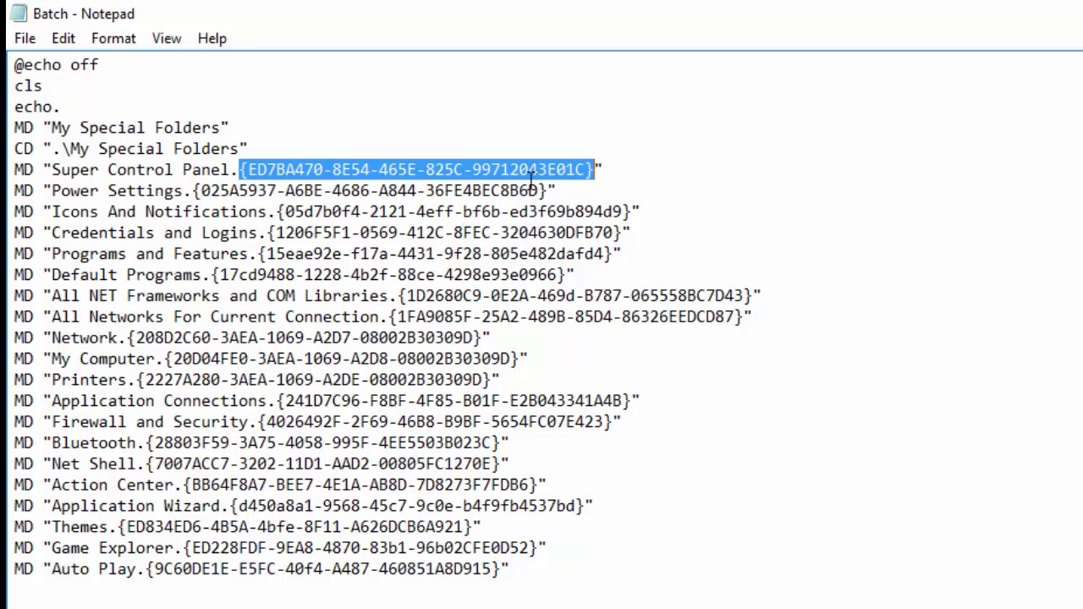
{"action": "left_click", "coordinate": [611, 162]}
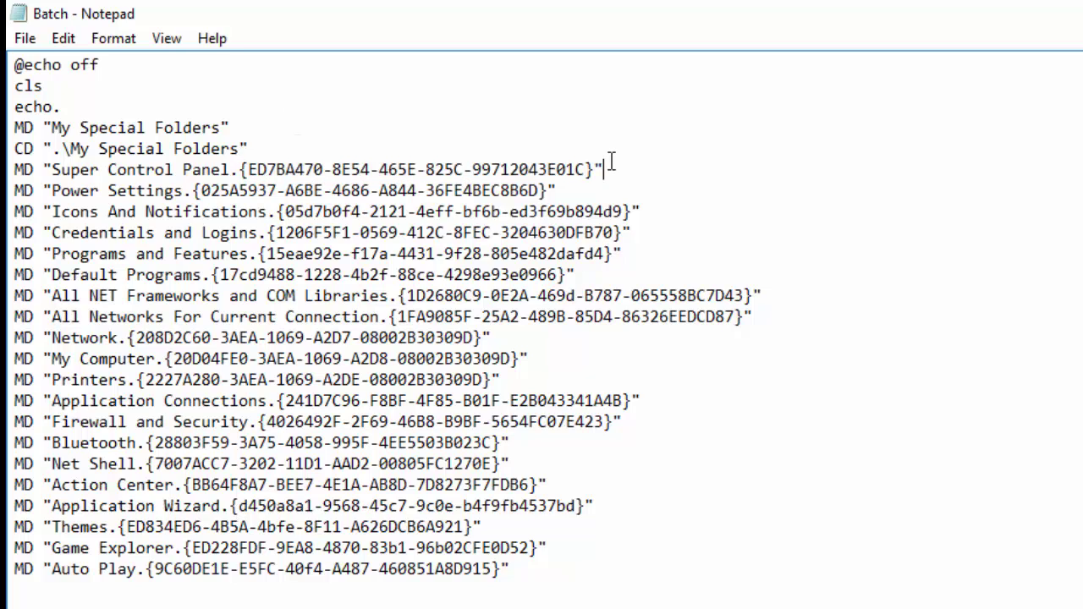
{"action": "left_click_drag", "start_coordinate": [603, 163], "coordinate": [91, 169]}
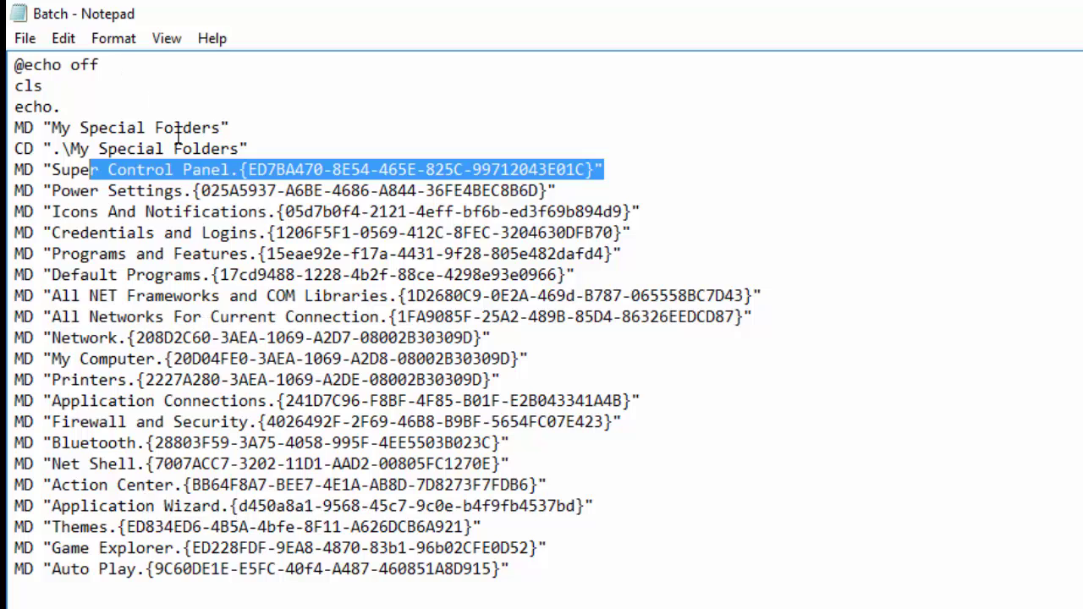
{"action": "left_click_drag", "start_coordinate": [45, 126], "coordinate": [231, 129]}
{"action": "left_click_drag", "start_coordinate": [43, 148], "coordinate": [283, 148]}
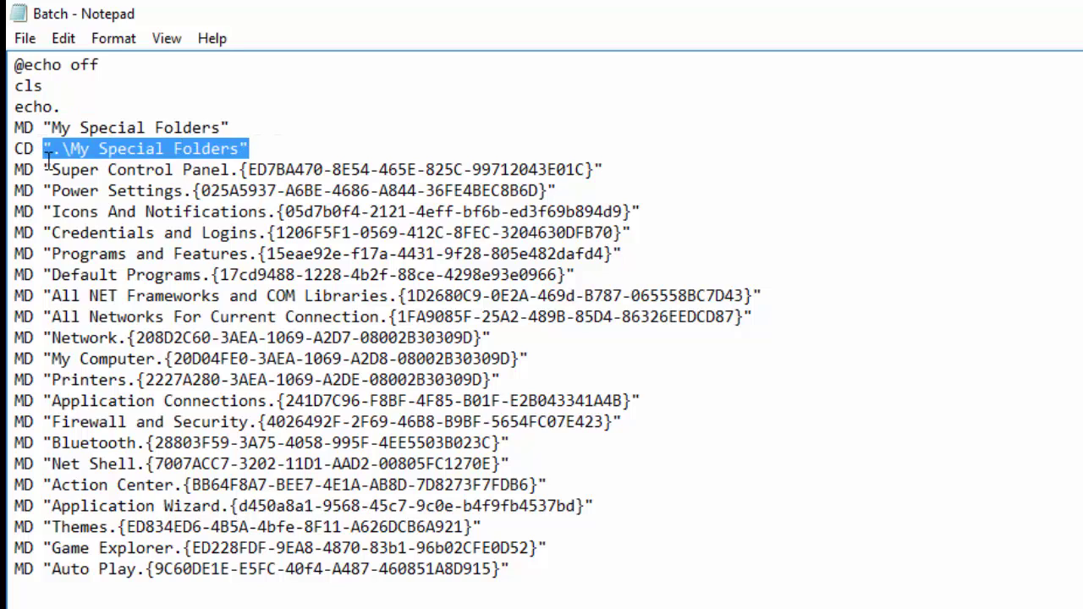
{"action": "left_click_drag", "start_coordinate": [44, 168], "coordinate": [606, 162]}
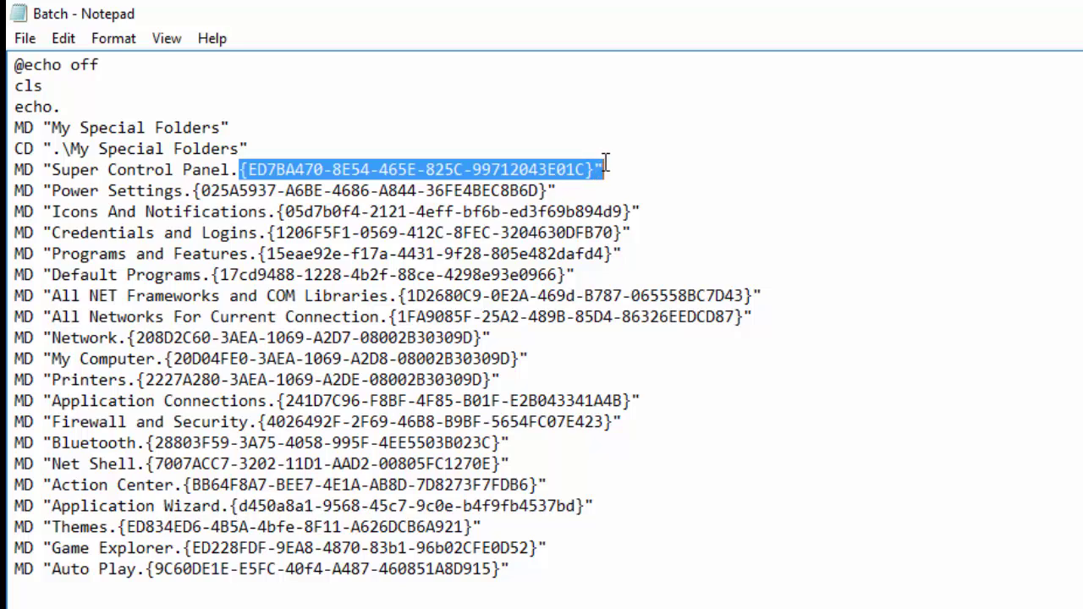
Review the Batch file's cls and change-directory lines, plus all the special-folder creation lines from Super Control Panel to Auto Play
{"action": "left_click", "coordinate": [37, 149]}
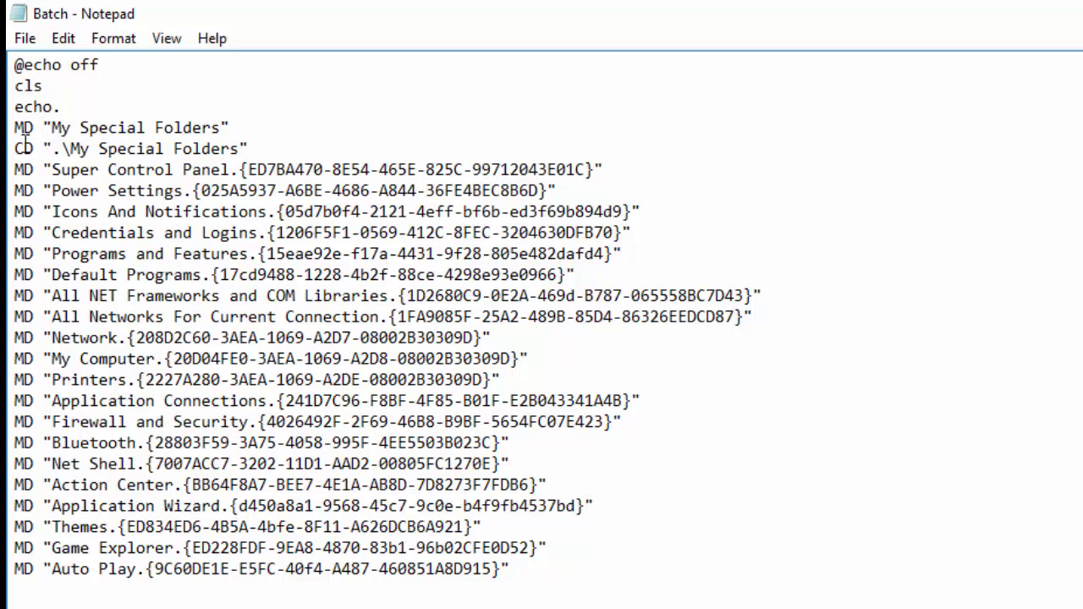
{"action": "left_click", "coordinate": [44, 84]}
{"action": "left_click_drag", "start_coordinate": [530, 572], "coordinate": [10, 163]}
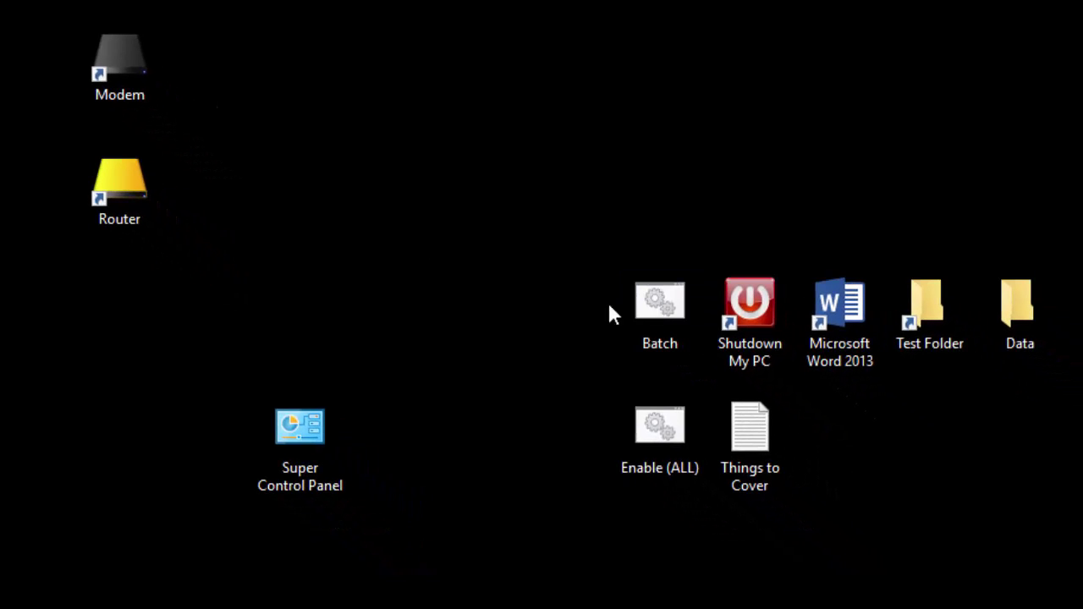
Run the desktop Batch file, open the My Special Folders folder it creates, and look over its special folders
{"action": "left_click", "coordinate": [657, 309]}
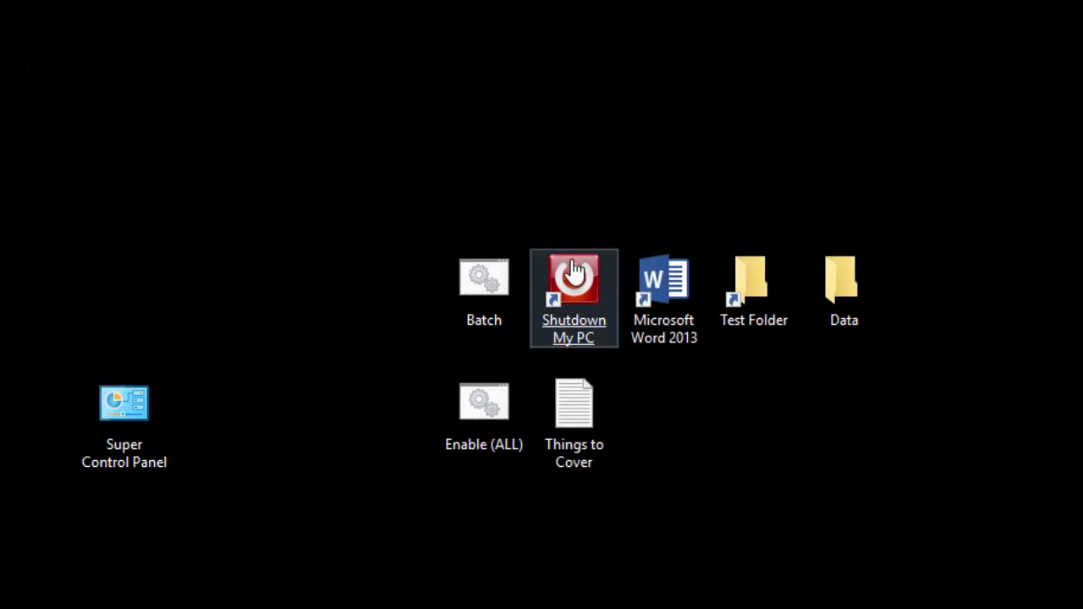
{"action": "left_click", "coordinate": [480, 289]}
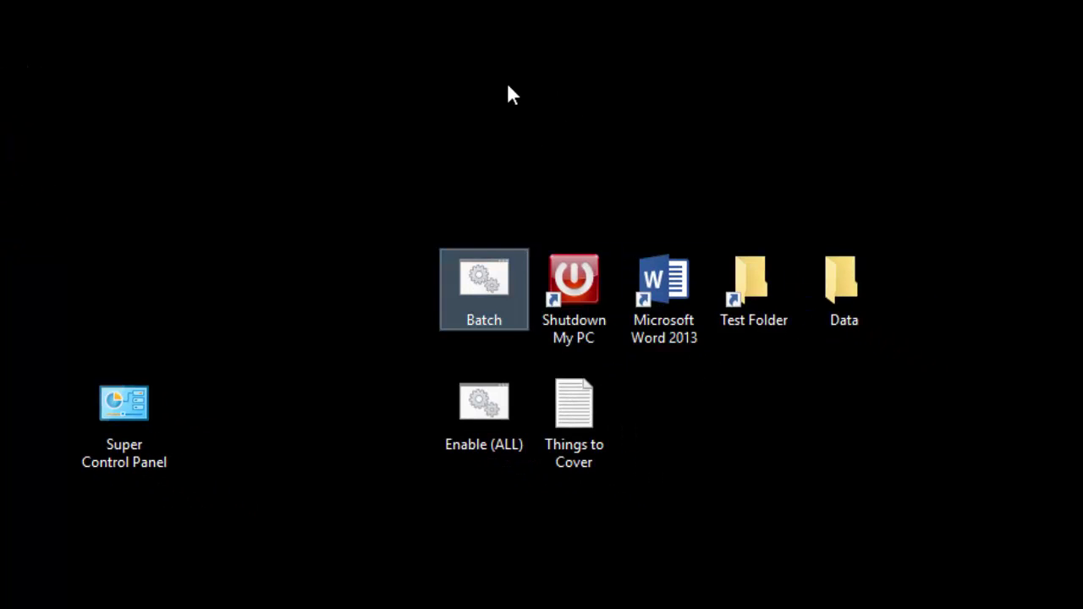
{"action": "left_click", "coordinate": [507, 85]}
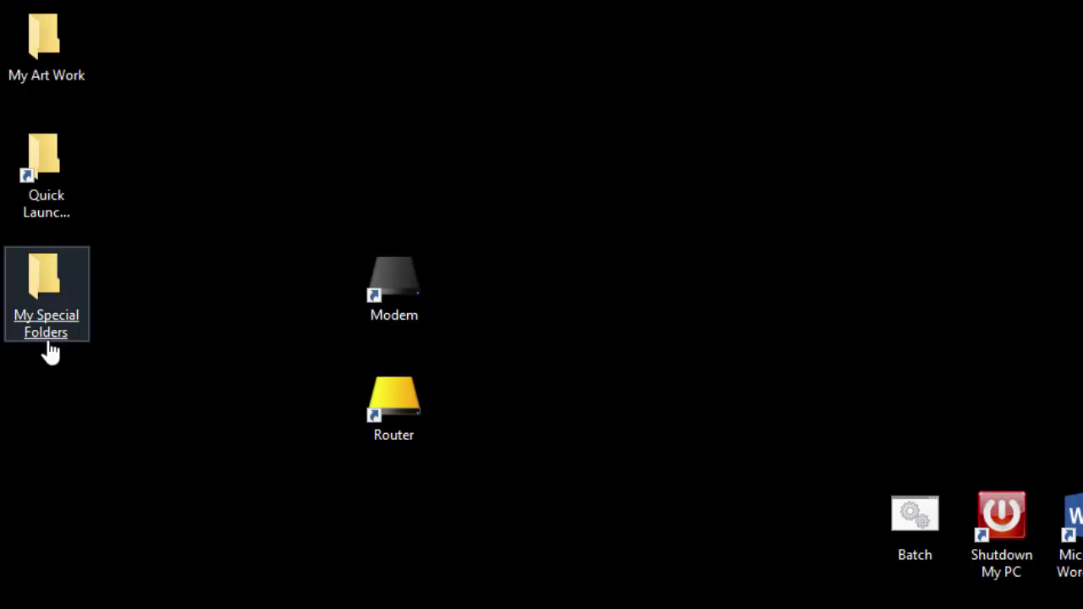
{"action": "double_click", "coordinate": [67, 311]}
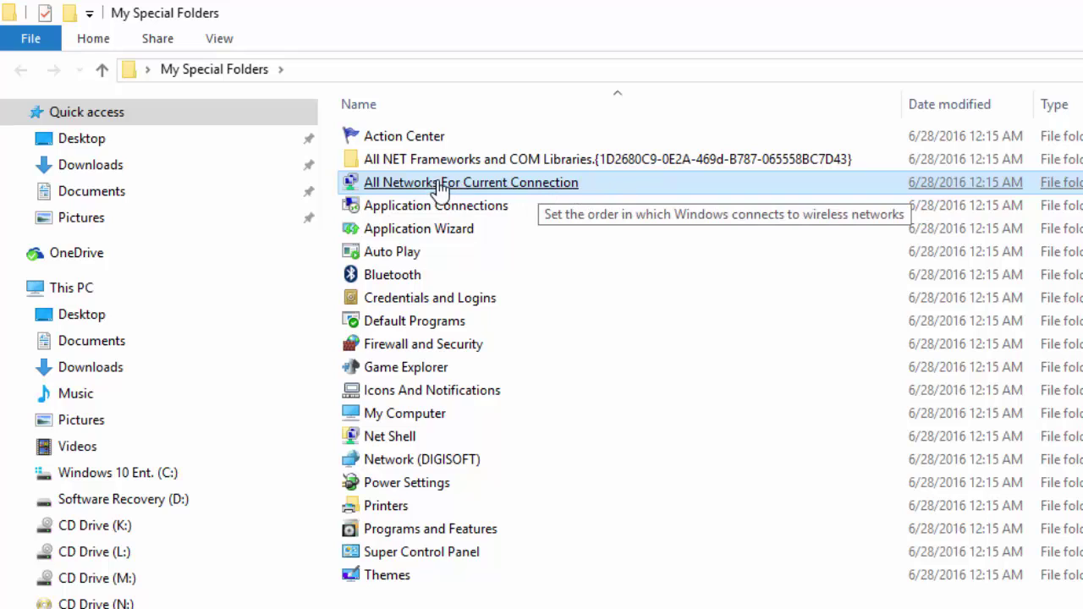
{"action": "left_click", "coordinate": [460, 159]}
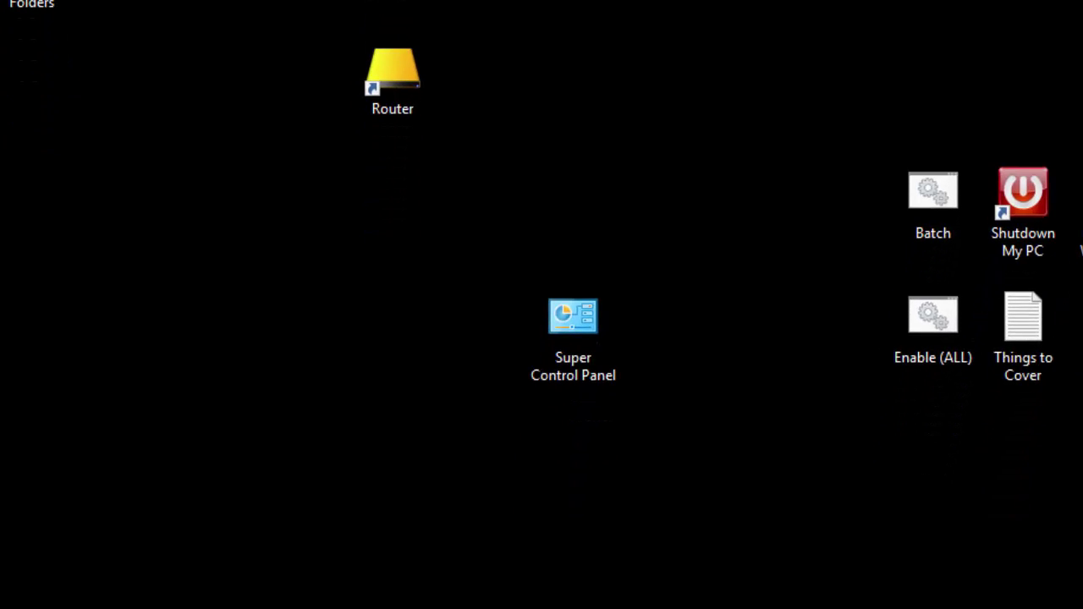
Open the Enable (ALL) batch file for editing and look over its My System Settings commands and folder list
{"action": "right_click", "coordinate": [940, 330]}
{"action": "left_click", "coordinate": [1026, 60]}
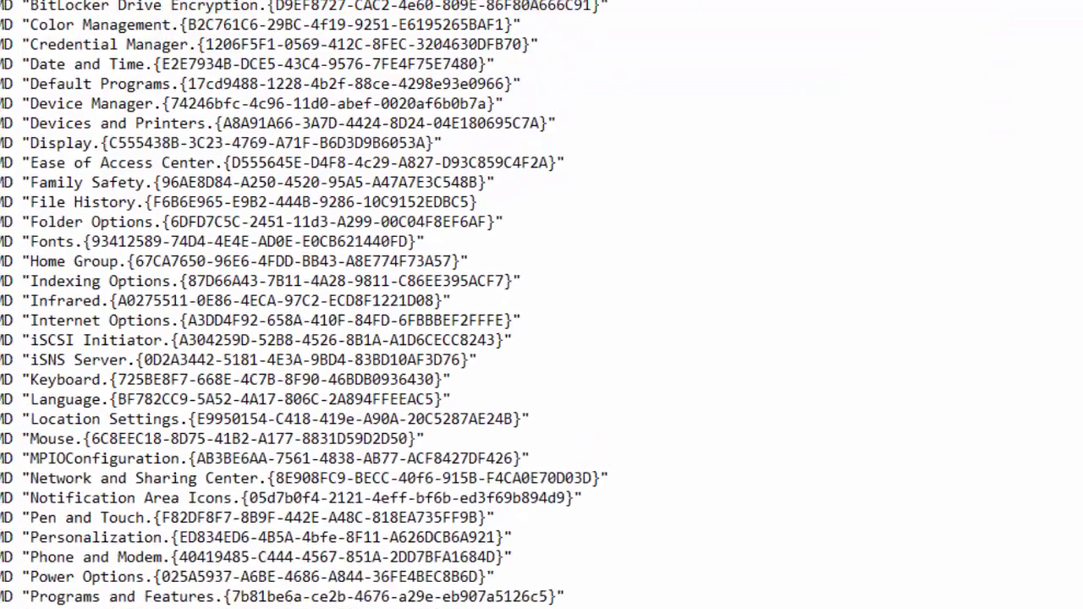
{"action": "scroll", "coordinate": [501, 271], "scroll_direction": "down", "scroll_amount": 2}
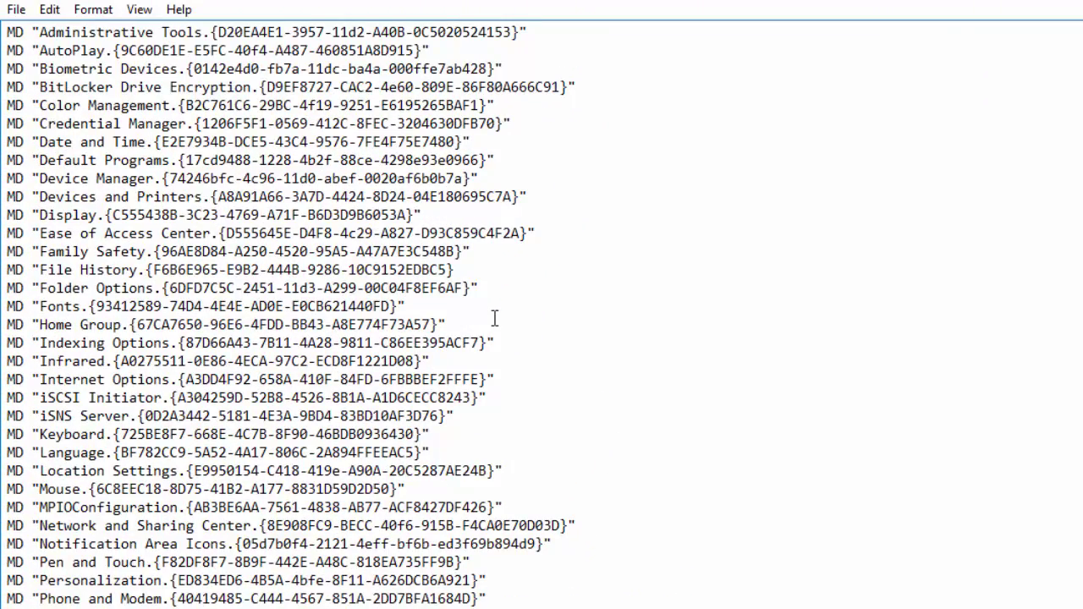
{"action": "scroll", "coordinate": [507, 338], "scroll_direction": "up", "scroll_amount": 3}
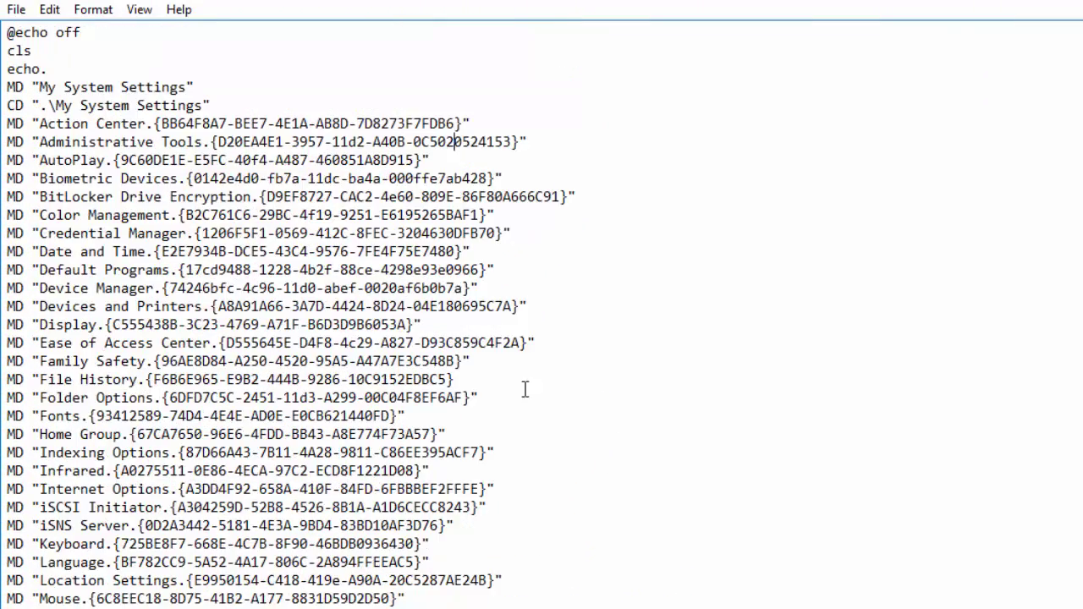
{"action": "scroll", "coordinate": [338, 389], "scroll_direction": "down", "scroll_amount": 2}
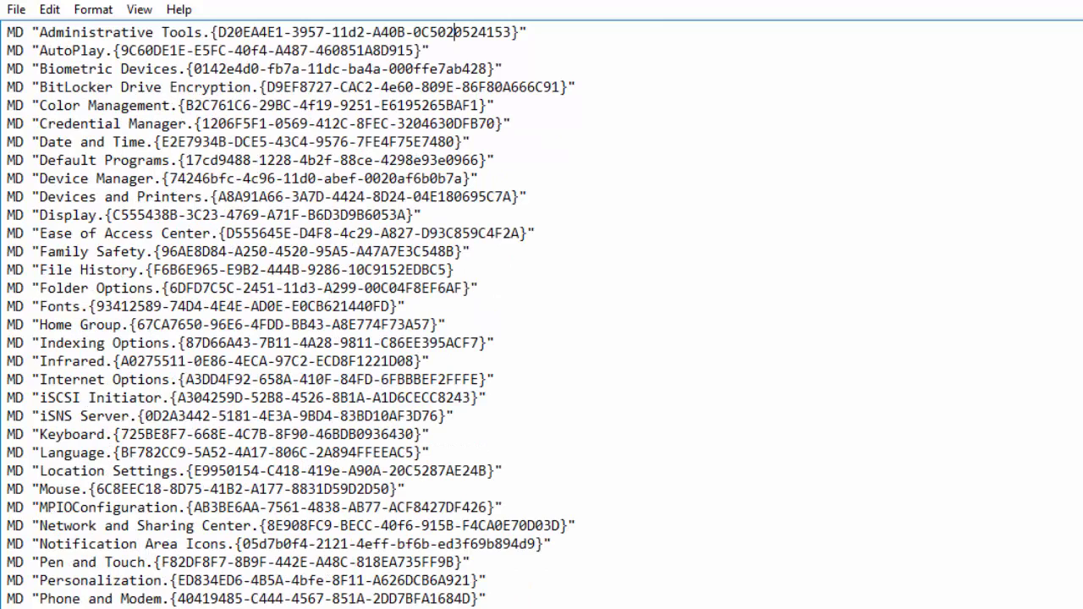
Examine the folder-creation lines and their identifiers in the Enable (ALL) file, from AutoPlay onward
{"action": "left_click_drag", "start_coordinate": [507, 603], "coordinate": [7, 270]}
{"action": "left_click_drag", "start_coordinate": [7, 160], "coordinate": [607, 269]}
{"action": "left_click", "coordinate": [333, 269]}
{"action": "left_click", "coordinate": [369, 388]}
{"action": "left_click", "coordinate": [327, 380]}
{"action": "left_click", "coordinate": [390, 562]}
{"action": "scroll", "coordinate": [391, 563], "scroll_direction": "down", "scroll_amount": 2}
{"action": "left_click", "coordinate": [544, 405]}
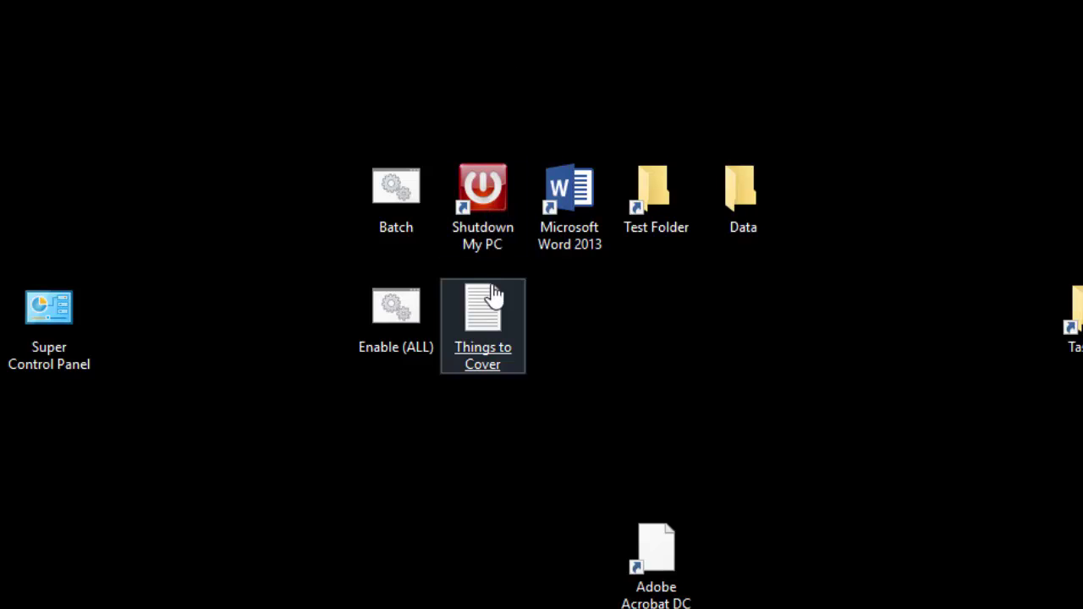
Open the properties of the Shutdown My PC shortcut and view its console color settings
{"action": "left_click", "coordinate": [485, 197]}
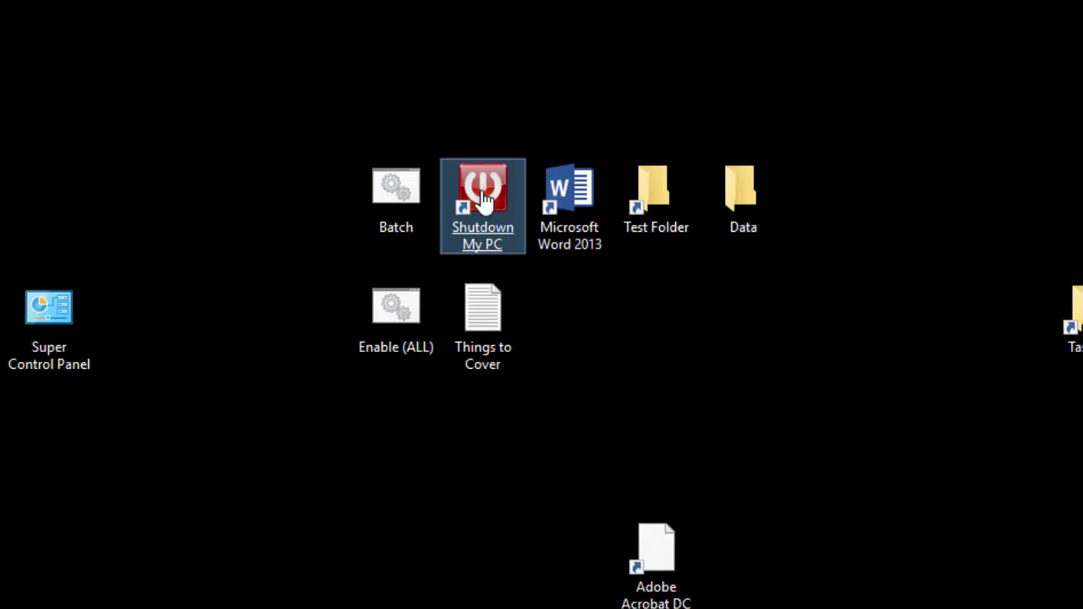
{"action": "right_click", "coordinate": [485, 197]}
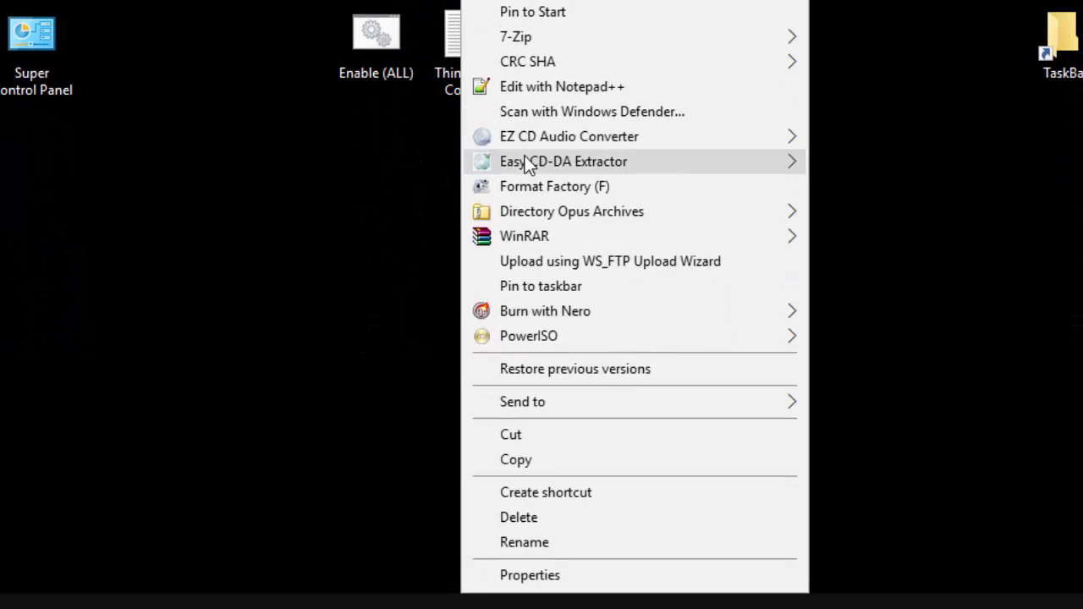
{"action": "left_click", "coordinate": [554, 575]}
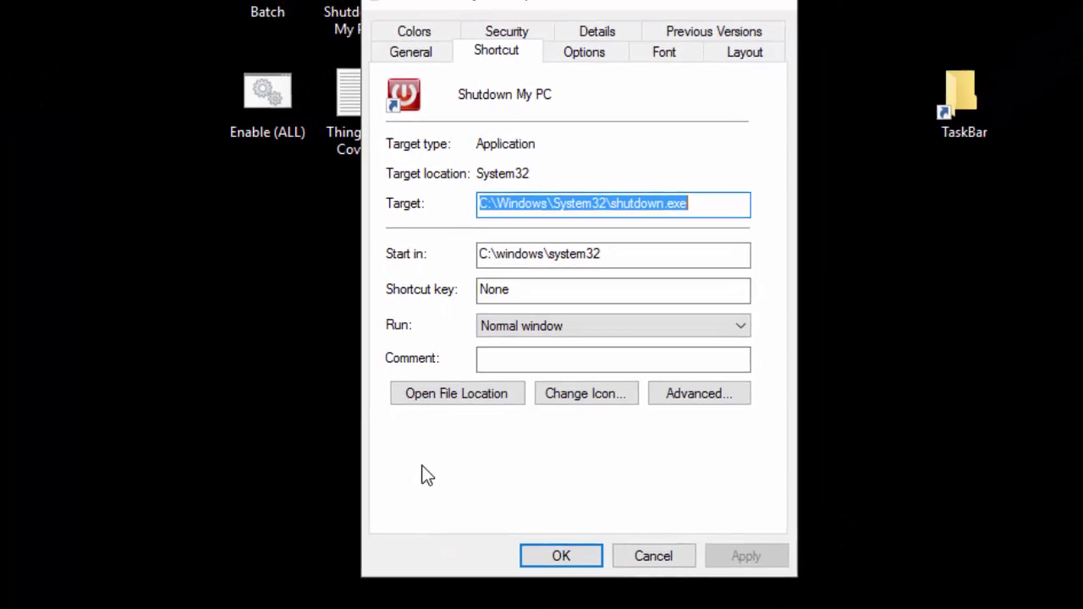
{"action": "left_click_drag", "start_coordinate": [482, 29], "coordinate": [117, 0]}
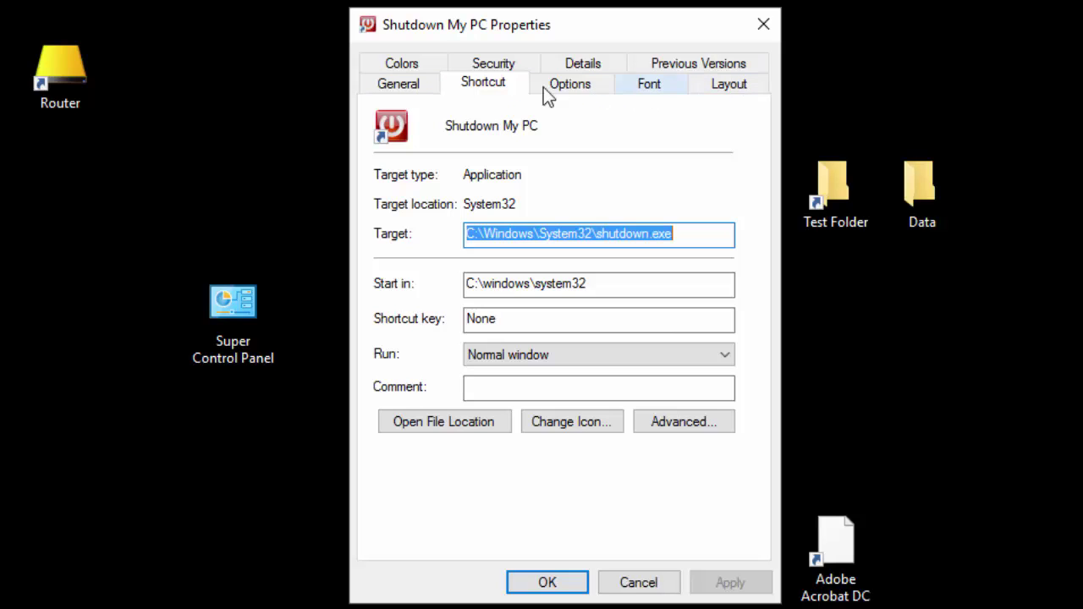
{"action": "left_click", "coordinate": [406, 70]}
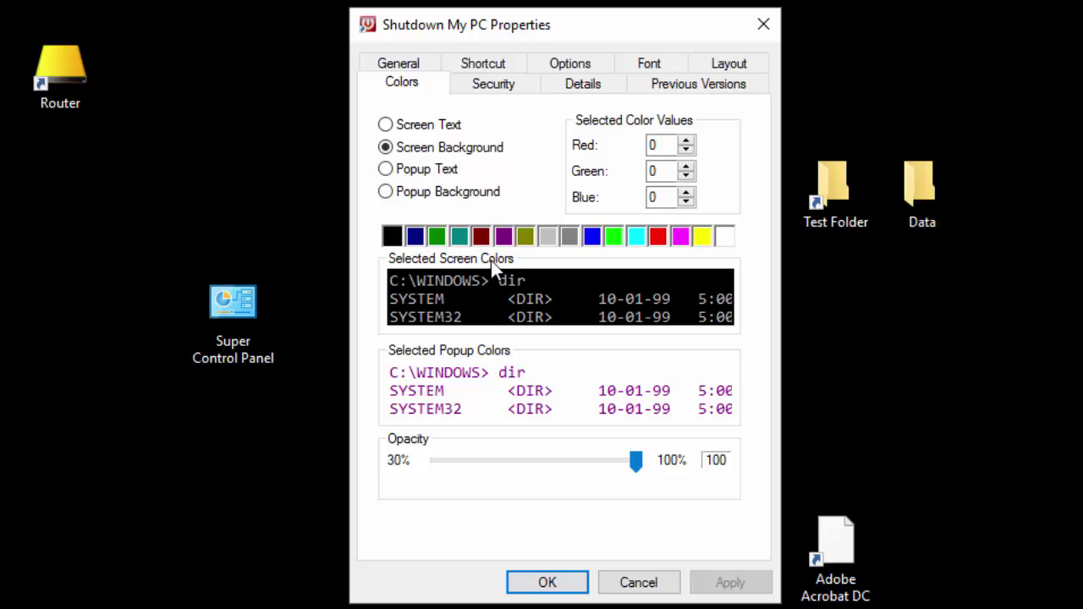
View the Shutdown My PC shortcut's security settings and its editable permissions list, leaving the permissions without changes
{"action": "left_click", "coordinate": [497, 86]}
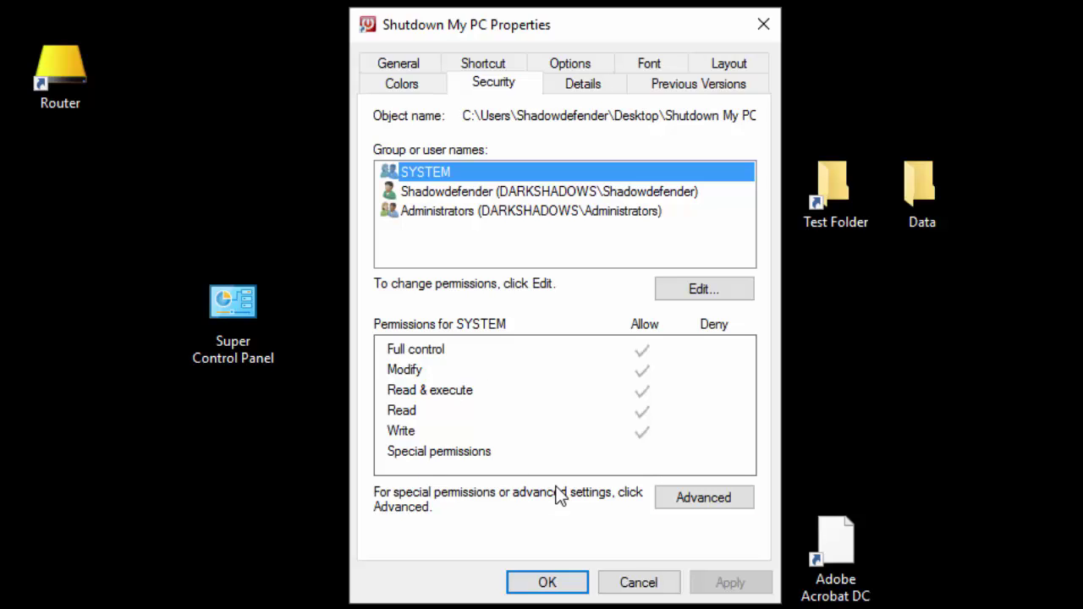
{"action": "left_click", "coordinate": [692, 292]}
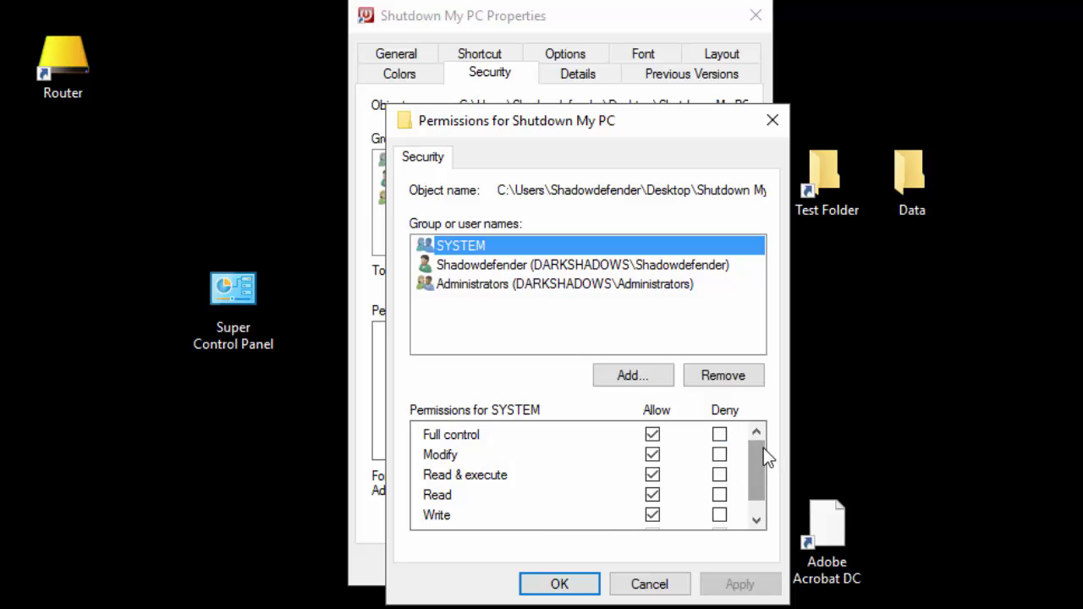
{"action": "mouse_move", "coordinate": [755, 447]}
{"action": "left_mouse_down"}
{"action": "mouse_move", "coordinate": [753, 489]}
{"action": "mouse_move", "coordinate": [748, 445]}
{"action": "left_mouse_up"}
{"action": "left_click", "coordinate": [638, 585]}
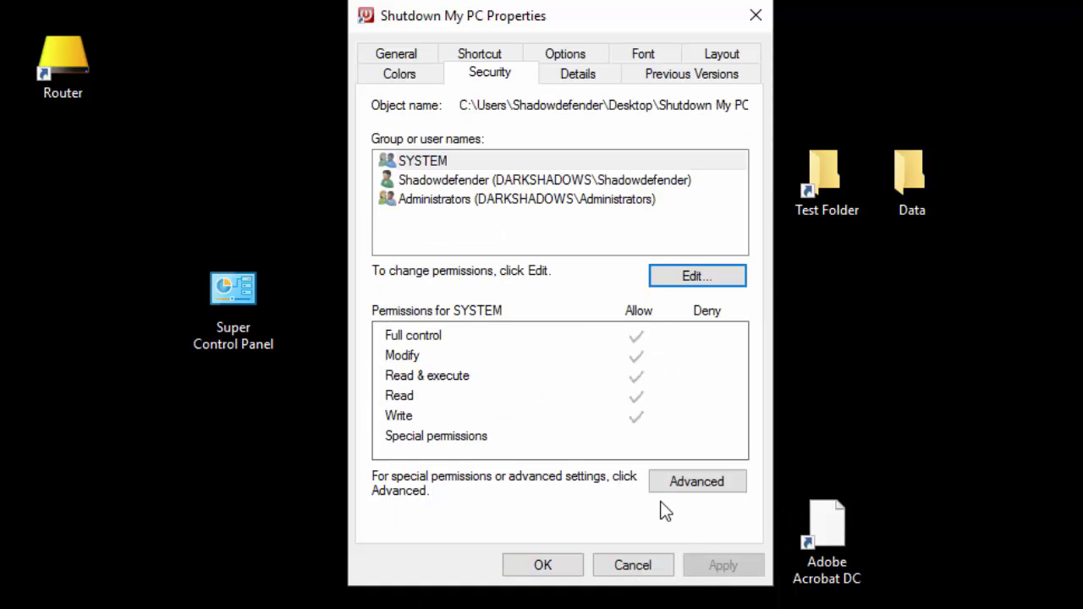
Inspect the shortcut's advanced security settings and the owner-change dialog, cancelling both without changes
{"action": "left_click", "coordinate": [696, 481]}
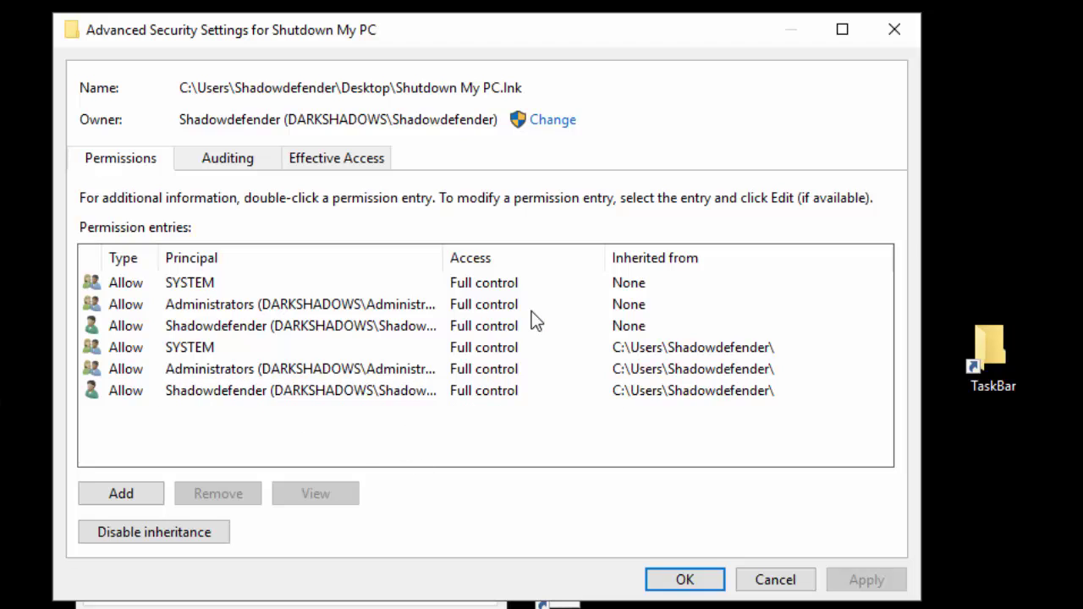
{"action": "left_click", "coordinate": [541, 121]}
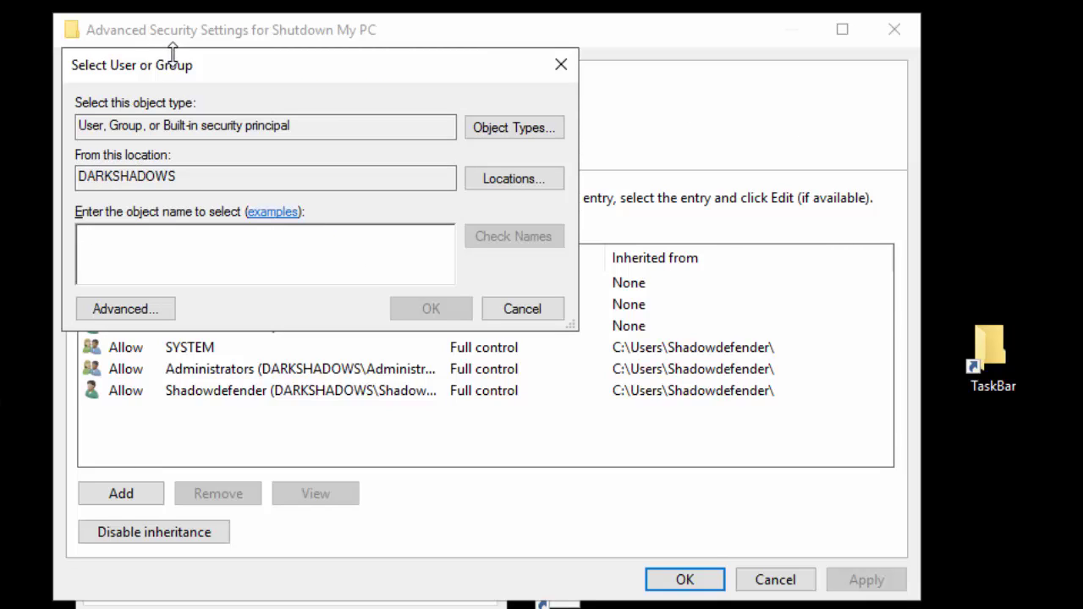
{"action": "left_click", "coordinate": [526, 310]}
{"action": "left_click", "coordinate": [756, 583]}
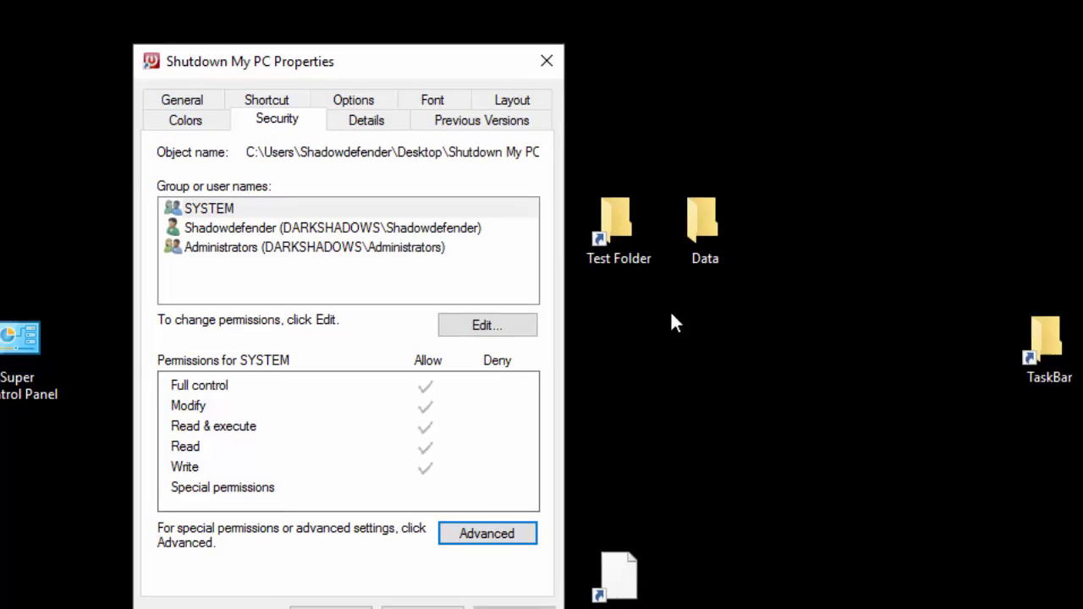
Review the Shutdown My PC shortcut's file details and close its properties without saving
{"action": "left_click", "coordinate": [581, 92]}
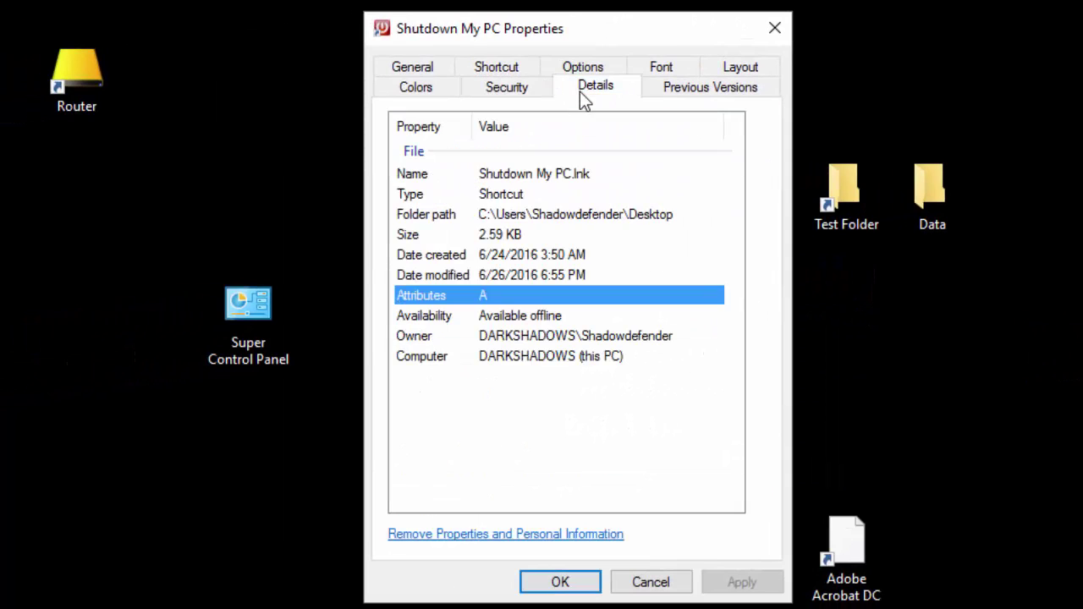
{"action": "left_click_drag", "start_coordinate": [546, 28], "coordinate": [525, 166]}
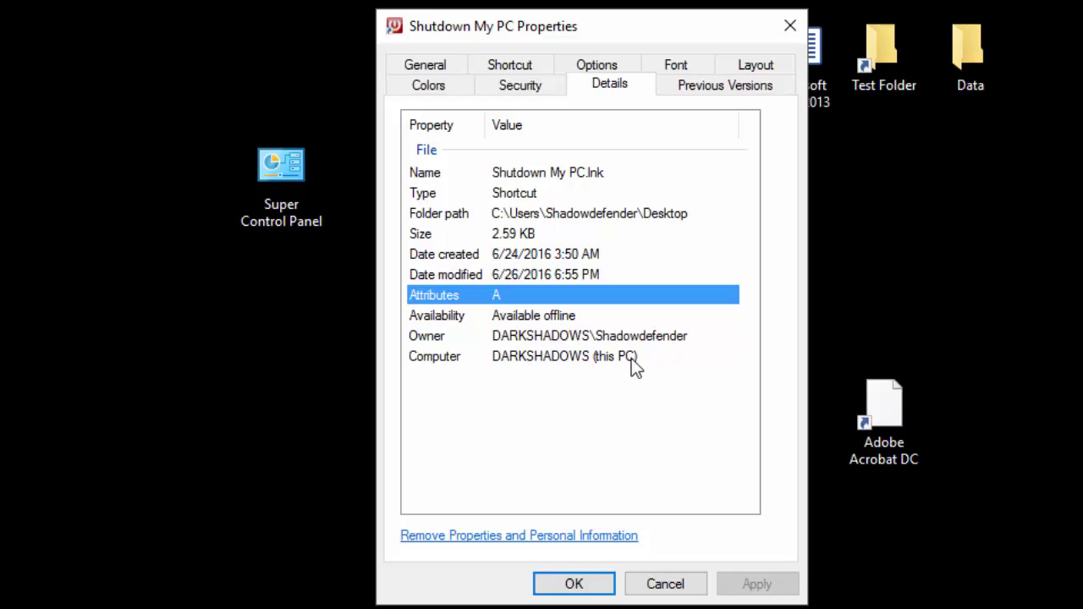
{"action": "left_click", "coordinate": [662, 583]}
Reopen the Shutdown My PC shortcut's properties and check its previous versions
{"action": "left_click", "coordinate": [709, 51]}
{"action": "right_click", "coordinate": [718, 51]}
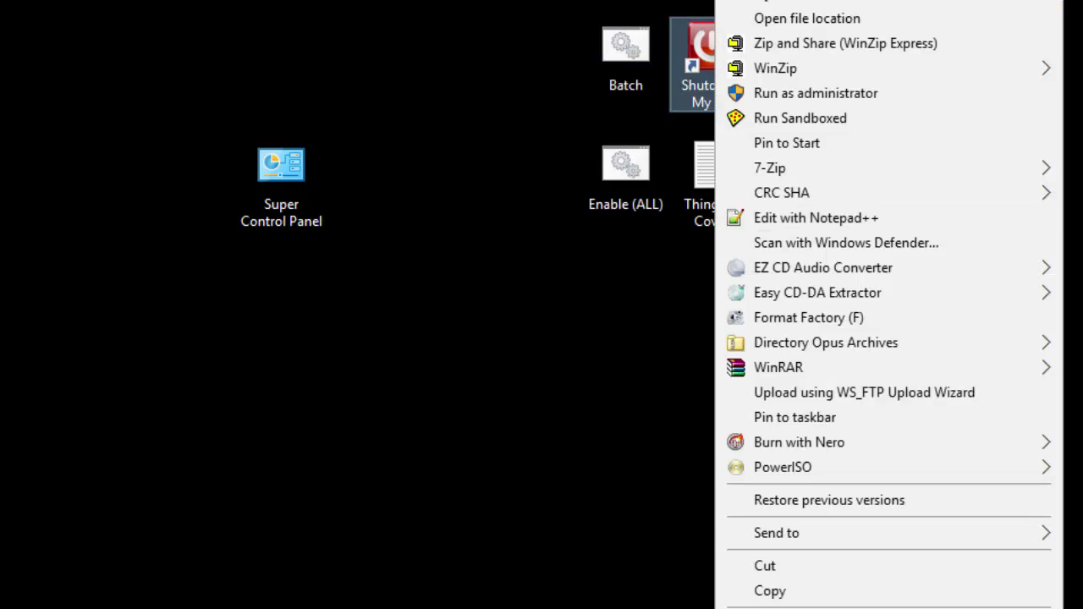
{"action": "left_click", "coordinate": [744, 602]}
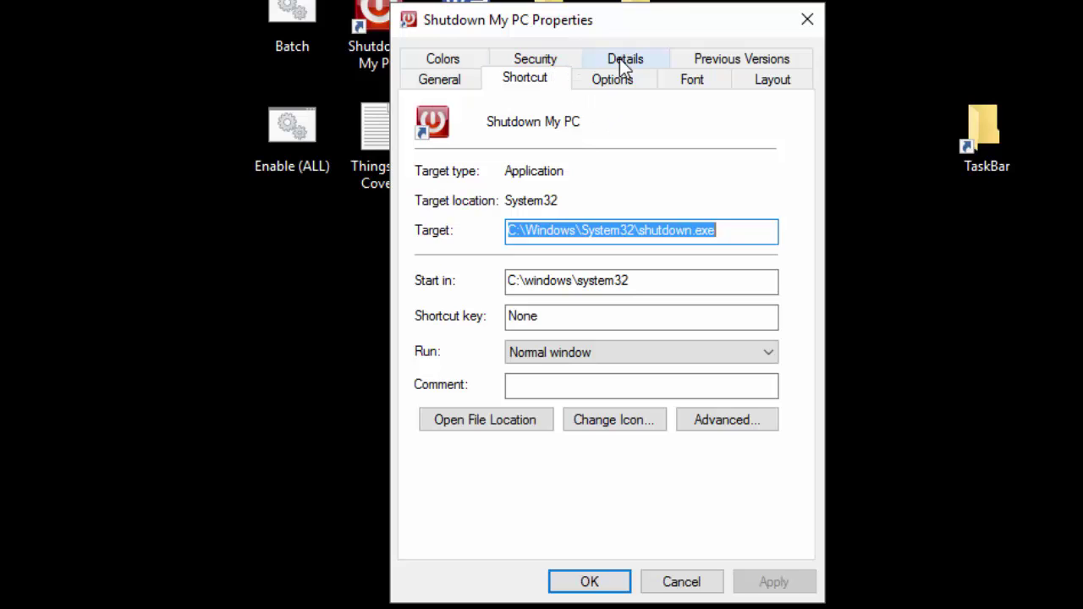
{"action": "left_click", "coordinate": [706, 65]}
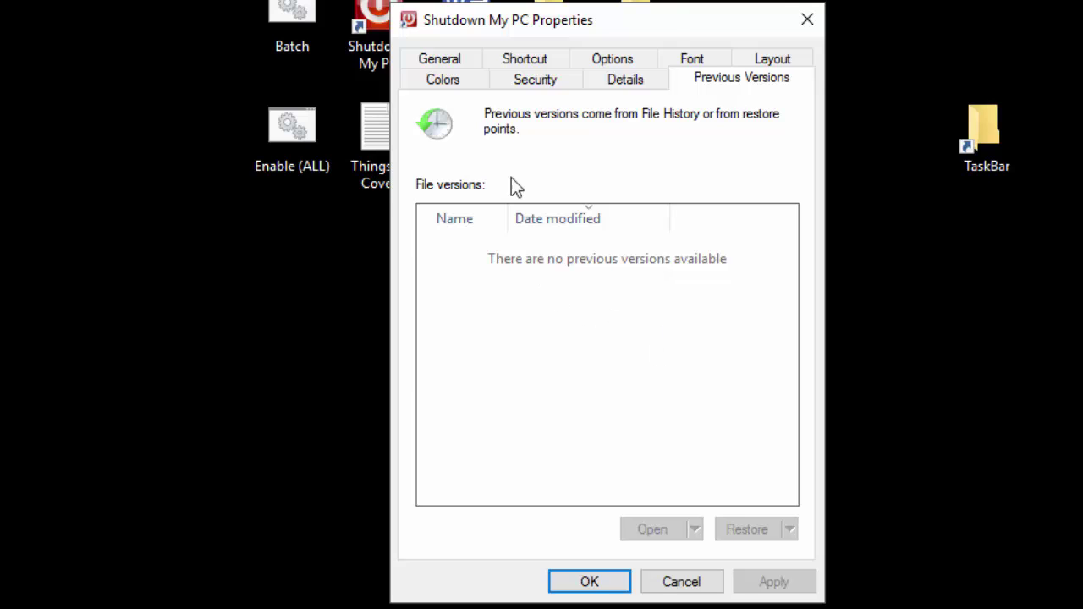
View the shortcut's general information and advanced archive, indexing, compression and encryption attributes, cancelling without changes
{"action": "left_click", "coordinate": [443, 68]}
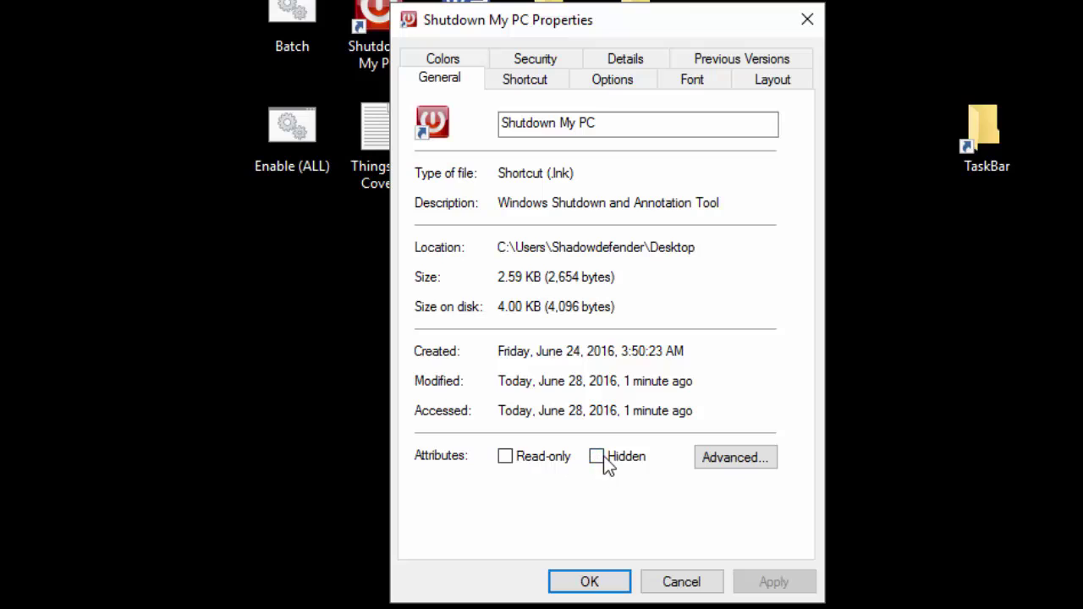
{"action": "left_click", "coordinate": [732, 458]}
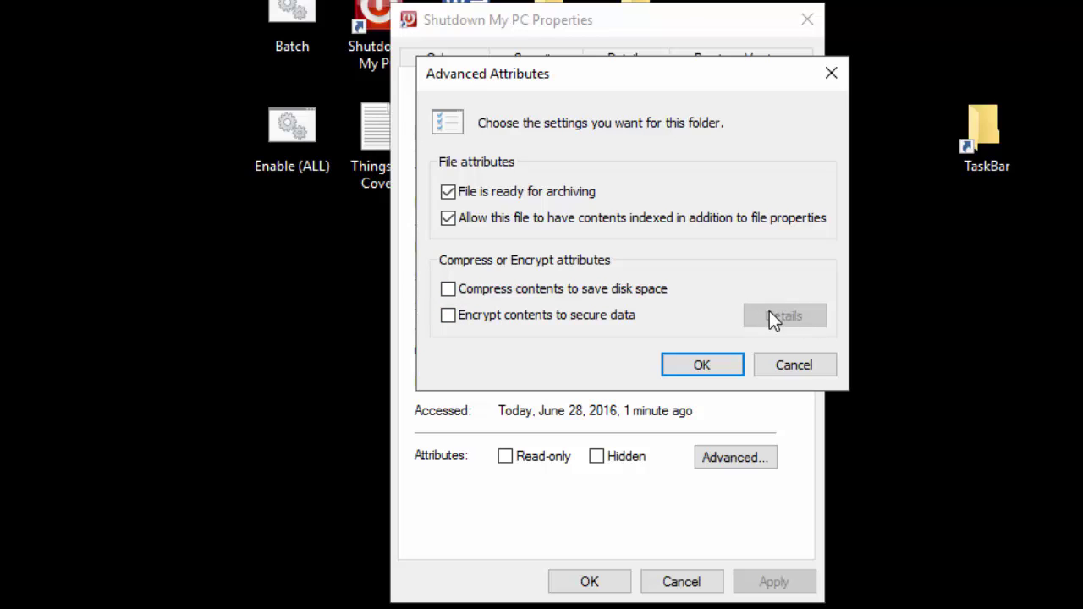
{"action": "left_click", "coordinate": [799, 365]}
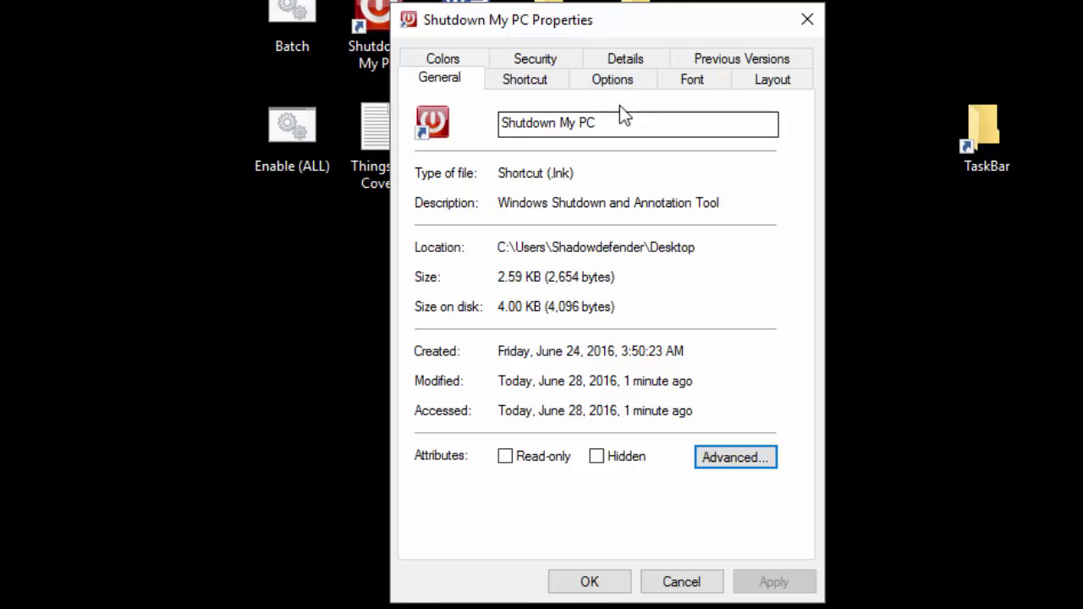
Review the shortcut's console options, available font sizes, and window layout settings
{"action": "left_click", "coordinate": [615, 77]}
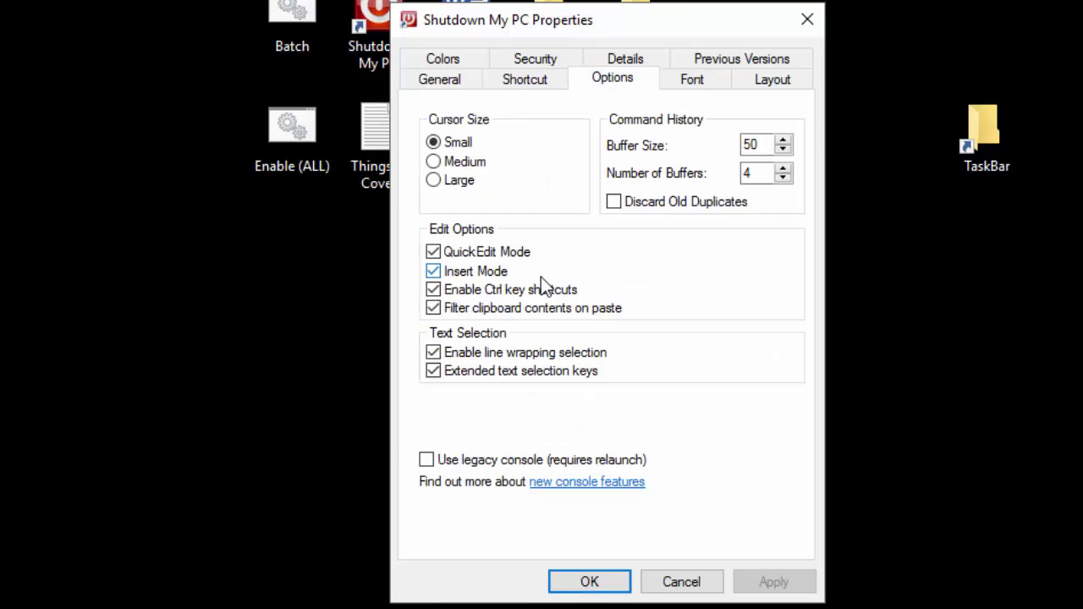
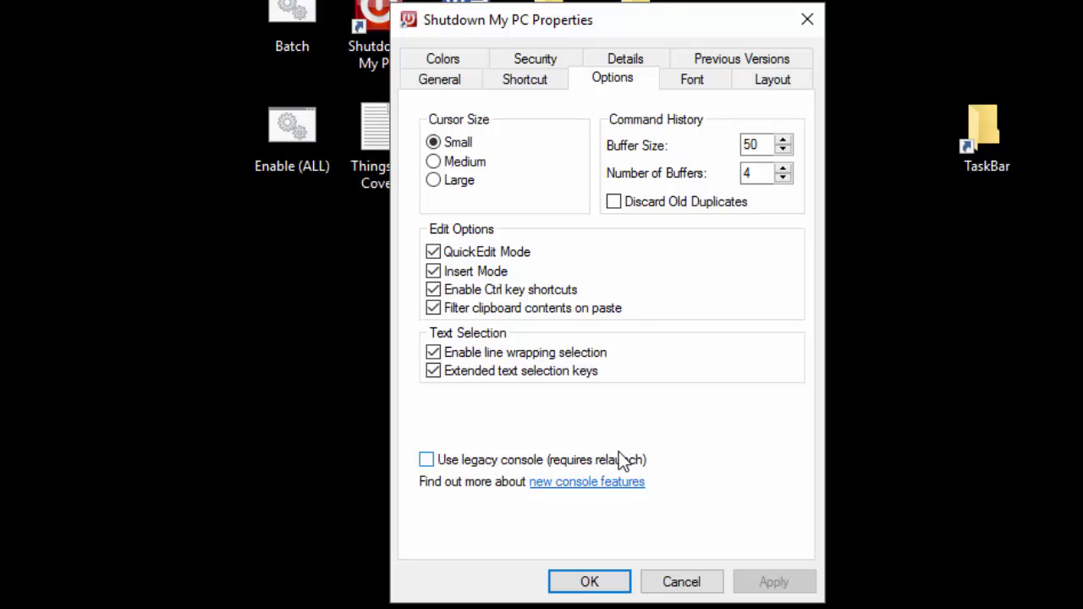
{"action": "left_click", "coordinate": [710, 83]}
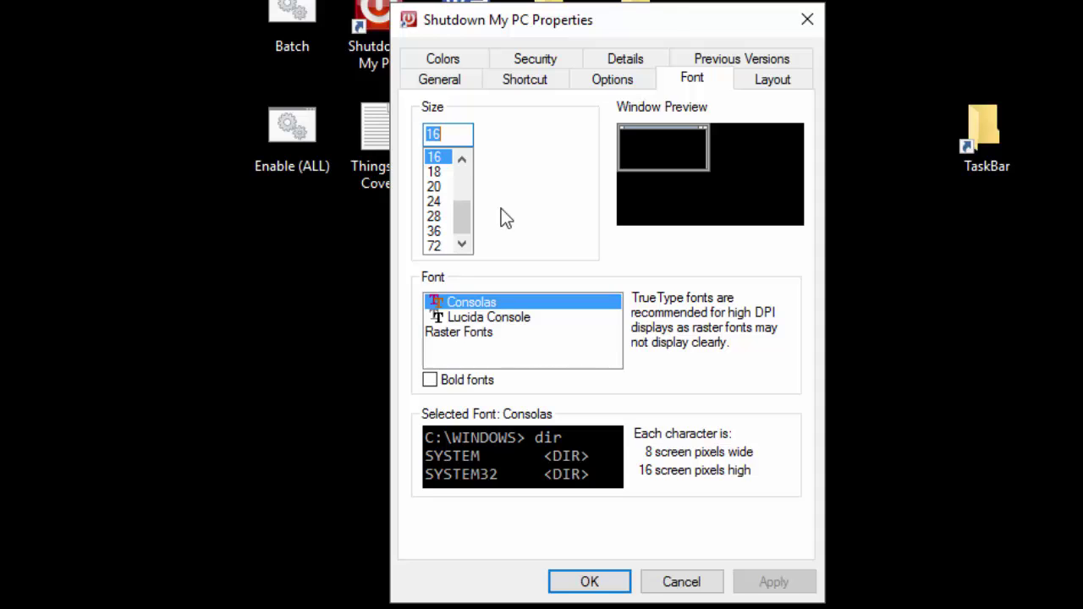
{"action": "mouse_move", "coordinate": [467, 221]}
{"action": "left_mouse_down"}
{"action": "mouse_move", "coordinate": [462, 178]}
{"action": "mouse_move", "coordinate": [467, 237]}
{"action": "left_mouse_up"}
{"action": "left_click", "coordinate": [772, 80]}
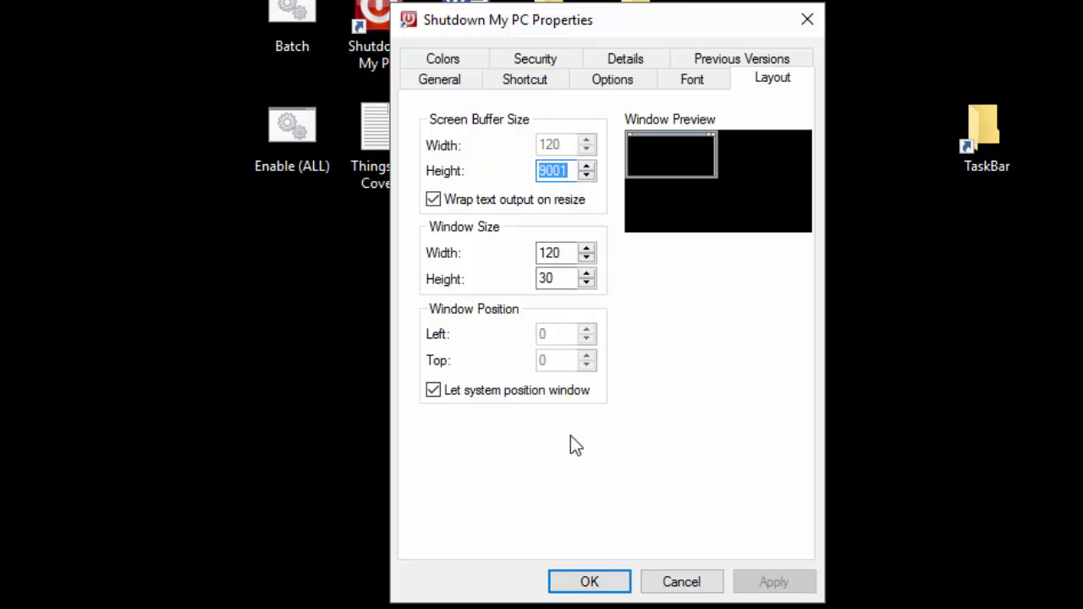
Close the Shutdown My PC properties without saving and open the Microsoft Word 2013 desktop shortcut's properties
{"action": "left_click", "coordinate": [685, 589]}
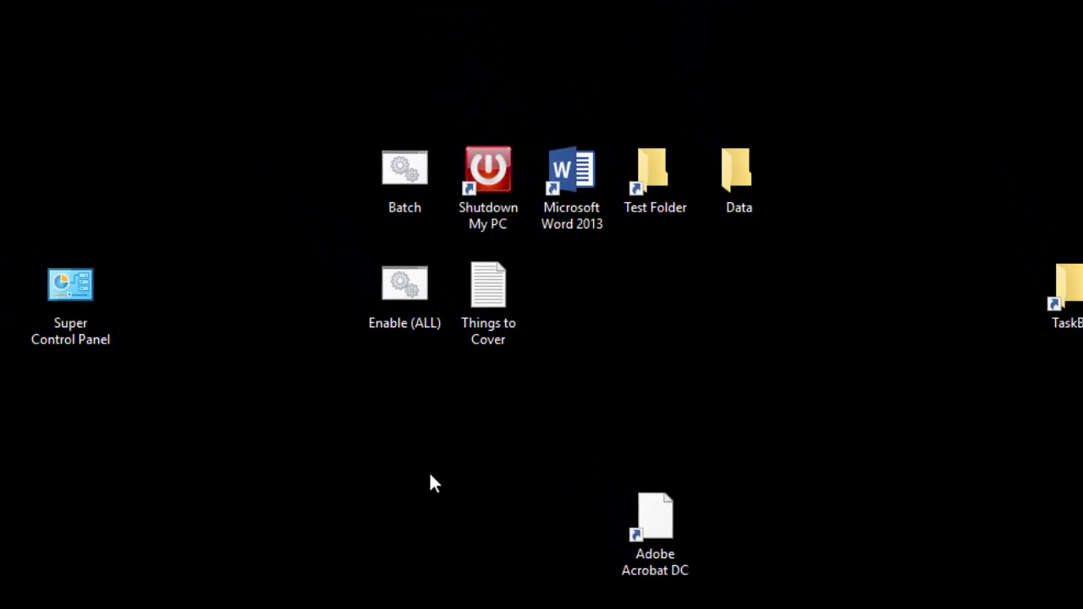
{"action": "left_click", "coordinate": [504, 102]}
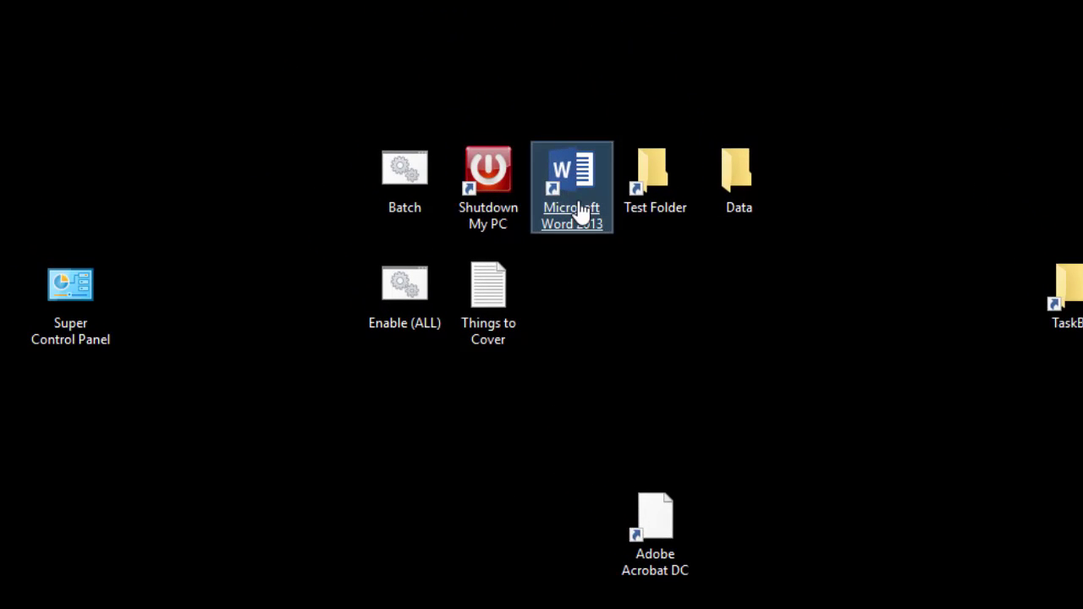
{"action": "right_click", "coordinate": [583, 213]}
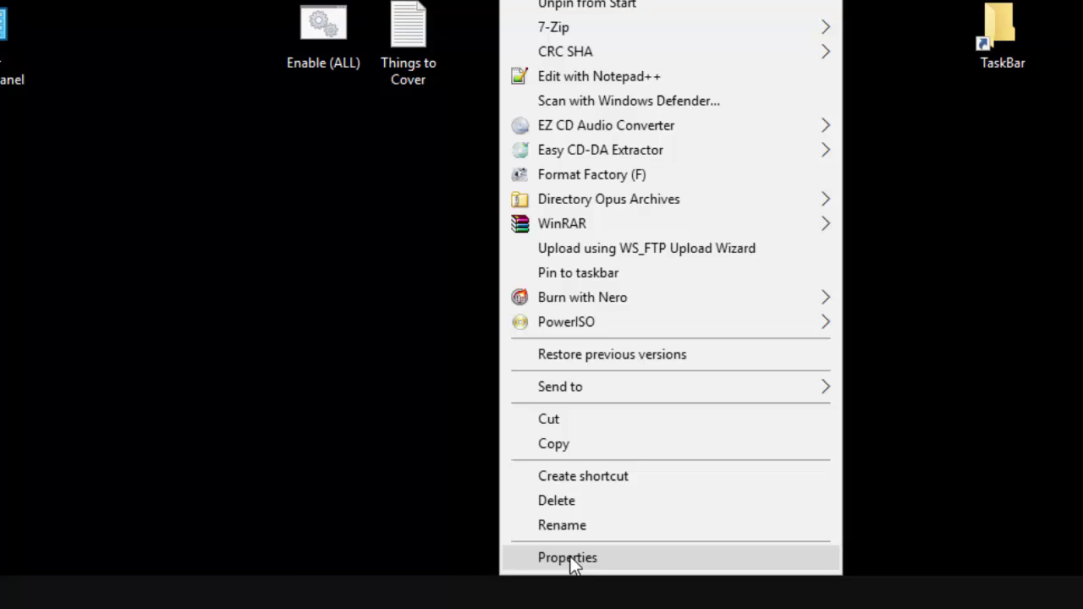
{"action": "left_click", "coordinate": [570, 555]}
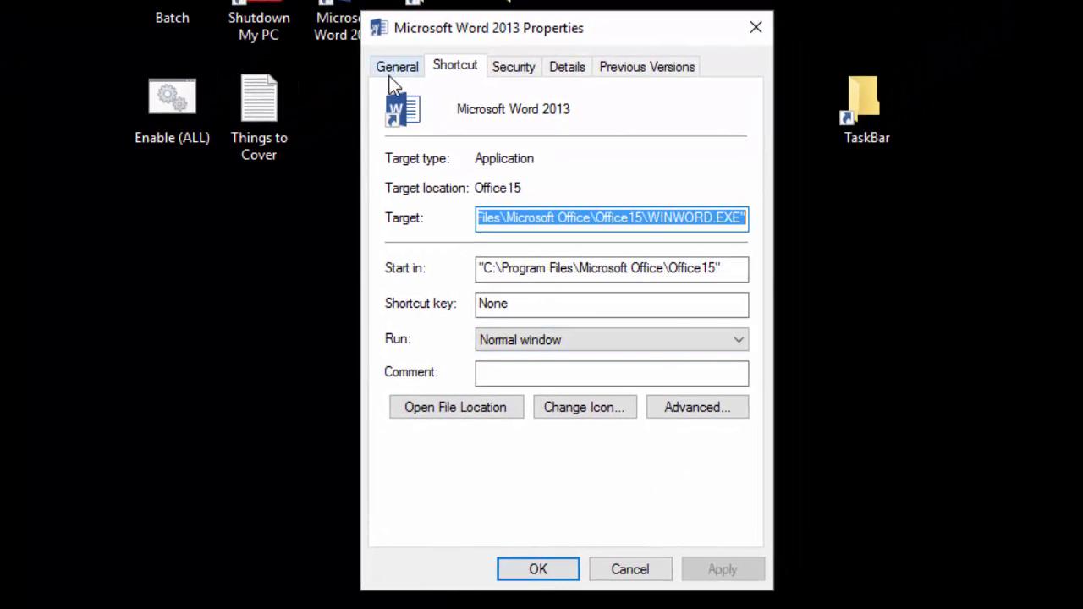
Look through the Microsoft Word 2013 shortcut's general, security, details and previous versions pages, and reposition the properties window
{"action": "left_click", "coordinate": [394, 69]}
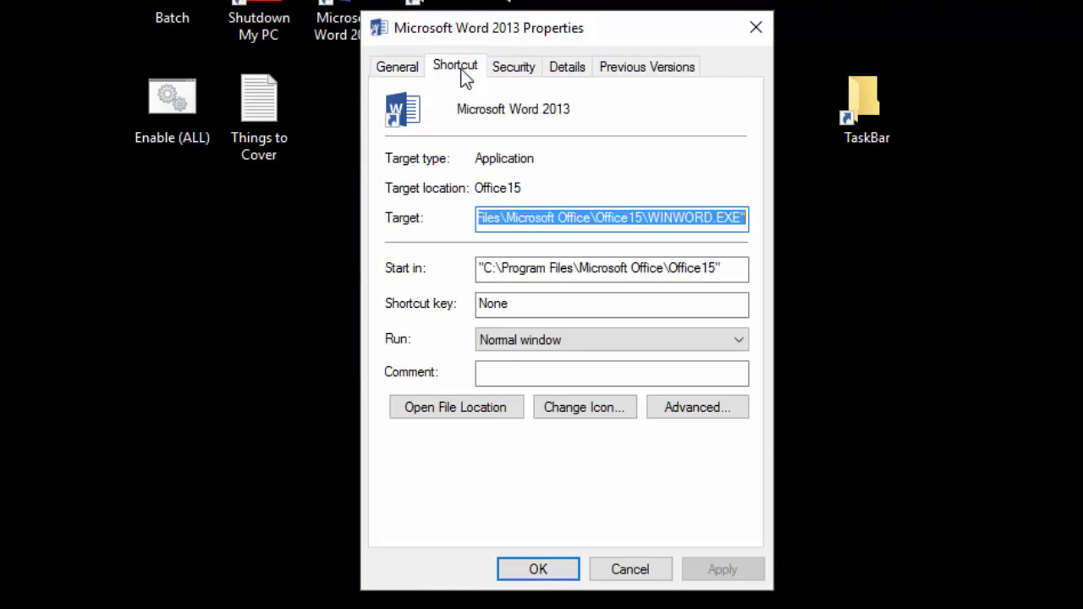
{"action": "left_click", "coordinate": [528, 68]}
{"action": "left_click", "coordinate": [575, 71]}
{"action": "left_click", "coordinate": [638, 67]}
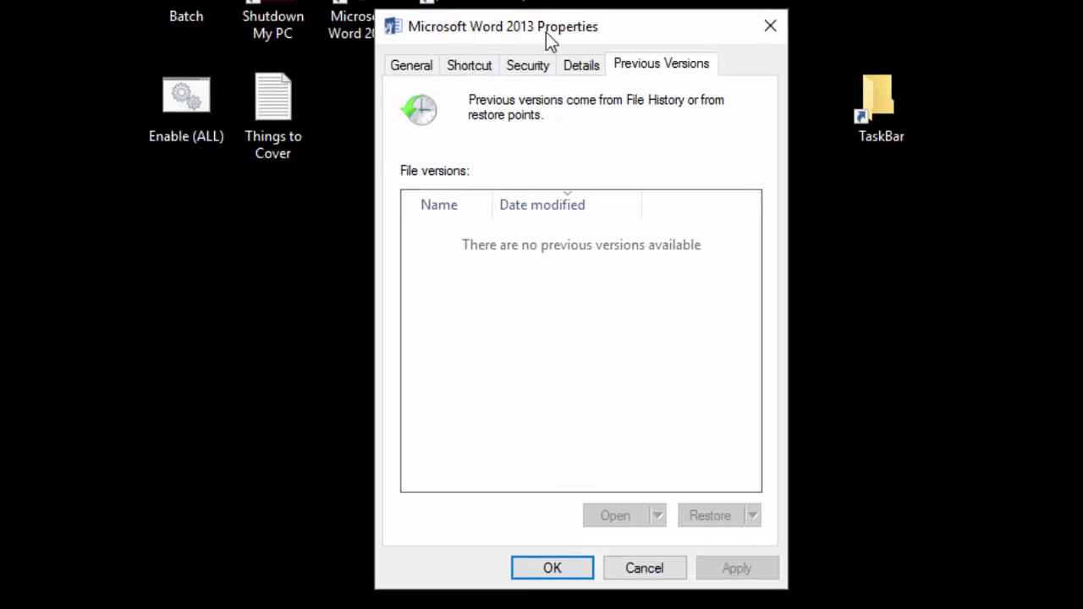
{"action": "left_click_drag", "start_coordinate": [537, 34], "coordinate": [318, 31]}
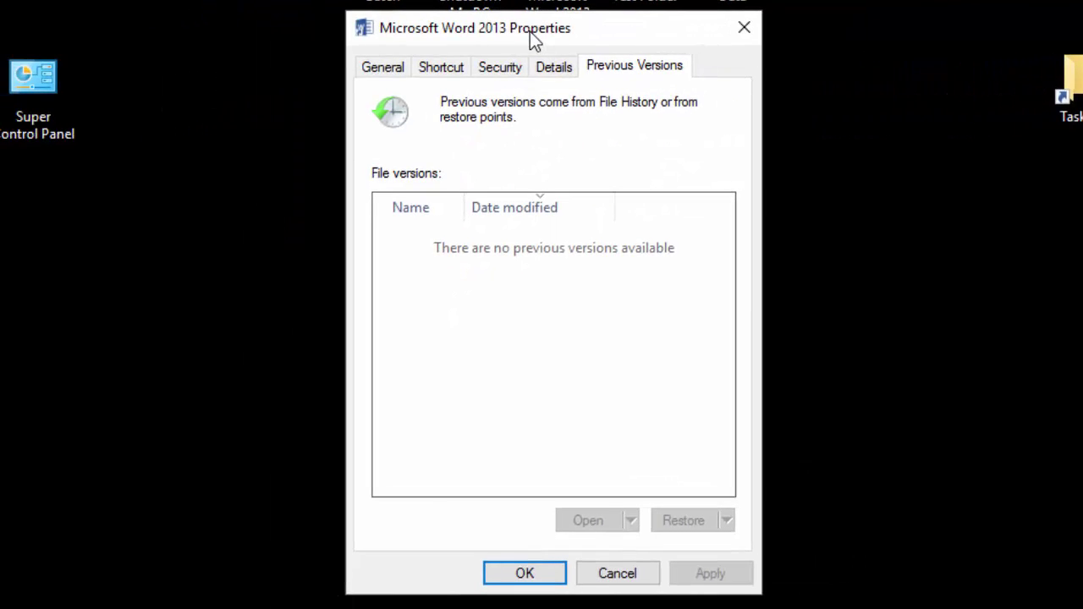
Review the Word shortcut's general information and its advanced archive, indexing, compression and encryption attributes, cancelling without changes
{"action": "left_click", "coordinate": [383, 67]}
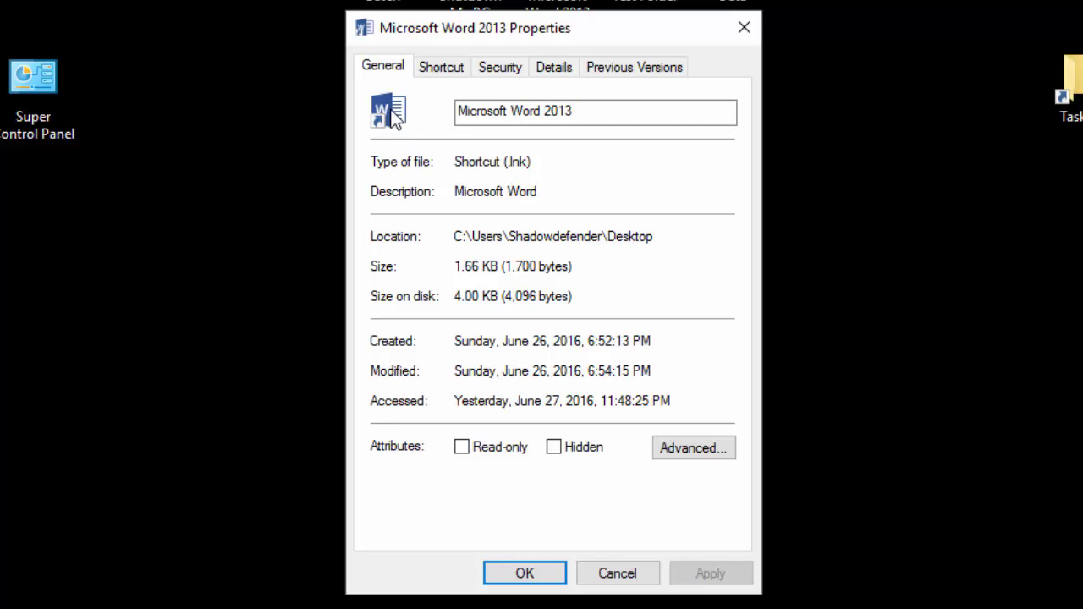
{"action": "left_click_drag", "start_coordinate": [459, 110], "coordinate": [627, 109]}
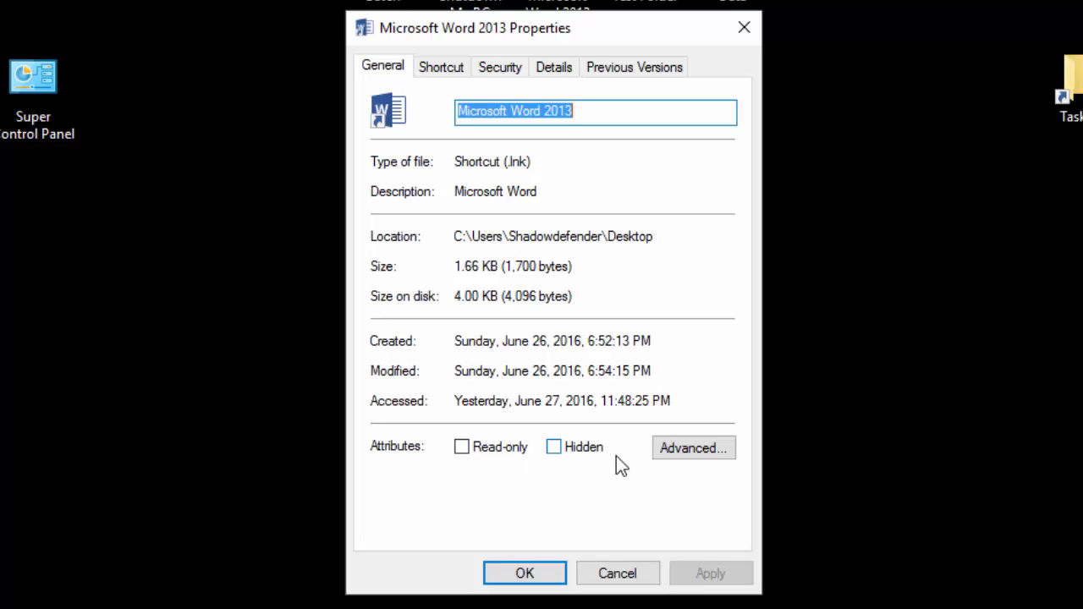
{"action": "left_click", "coordinate": [692, 455]}
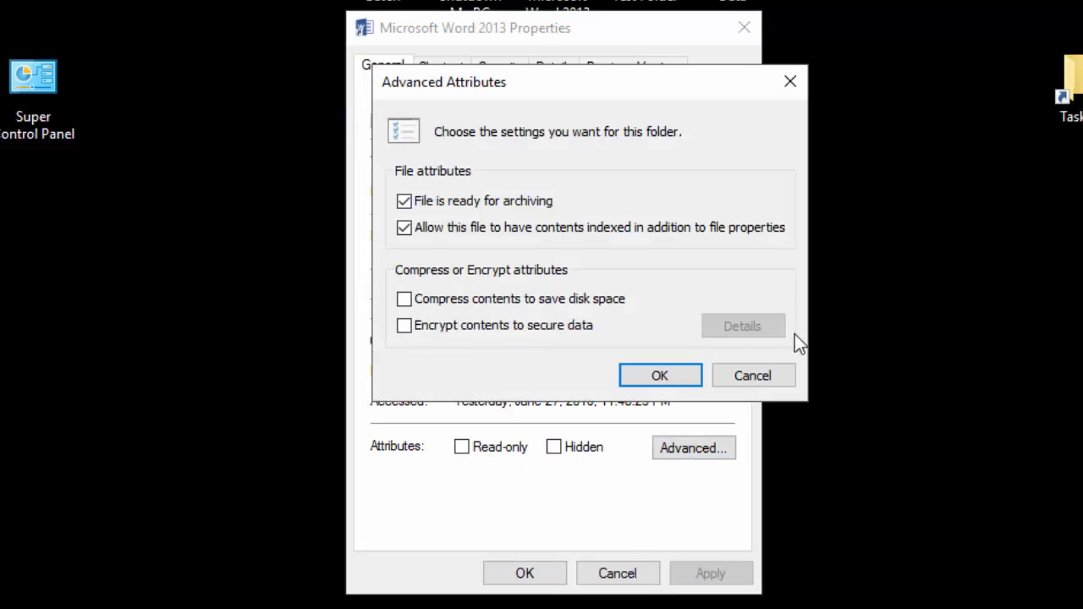
{"action": "left_click", "coordinate": [776, 374]}
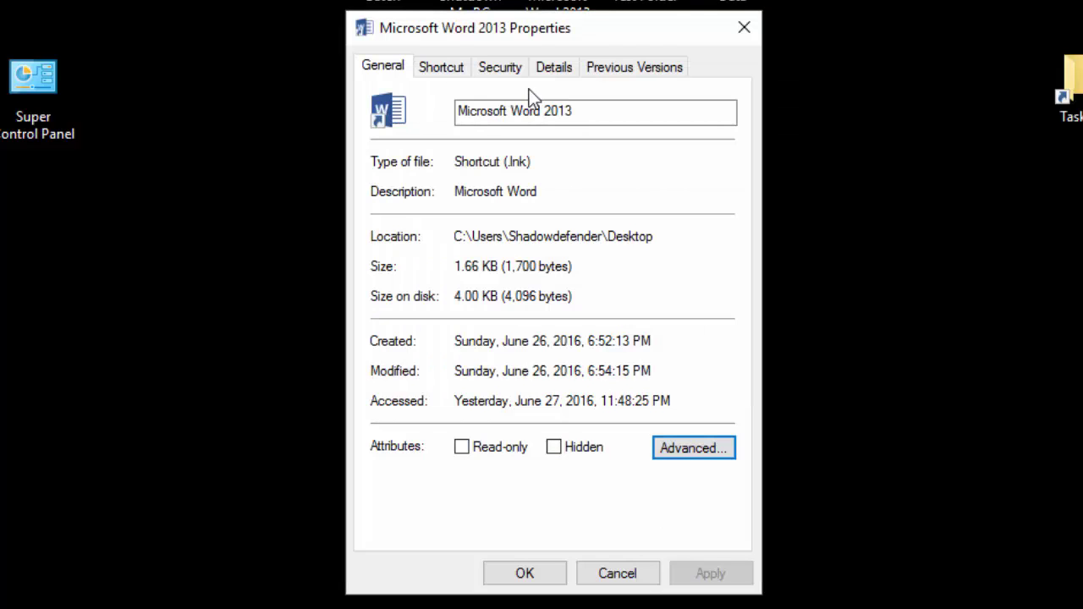
Examine the Word shortcut's target location, full target path and start-in folder
{"action": "left_click", "coordinate": [441, 67]}
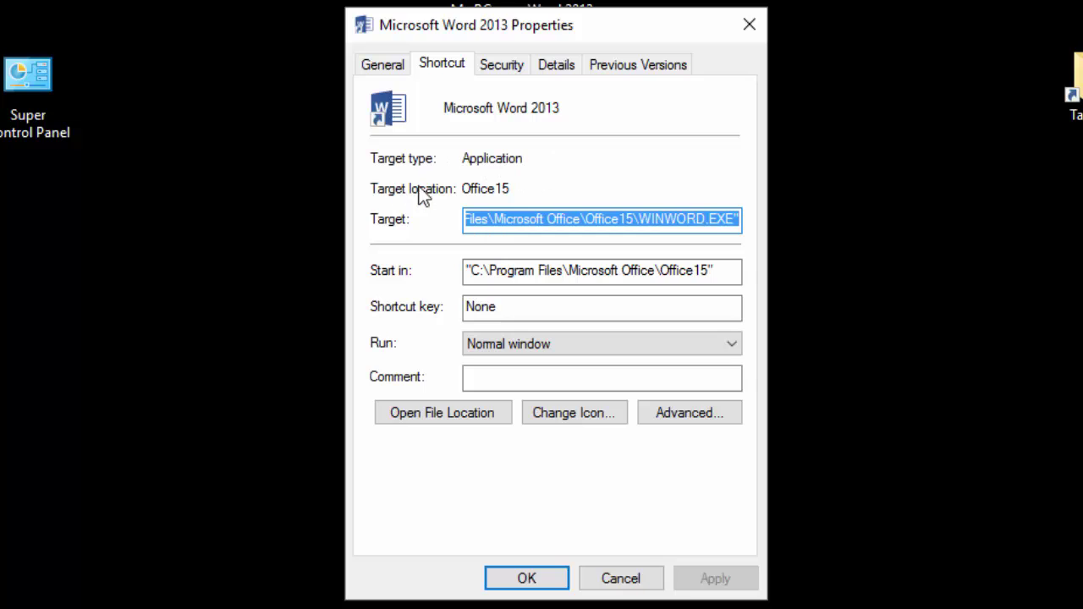
{"action": "left_click_drag", "start_coordinate": [527, 190], "coordinate": [462, 189]}
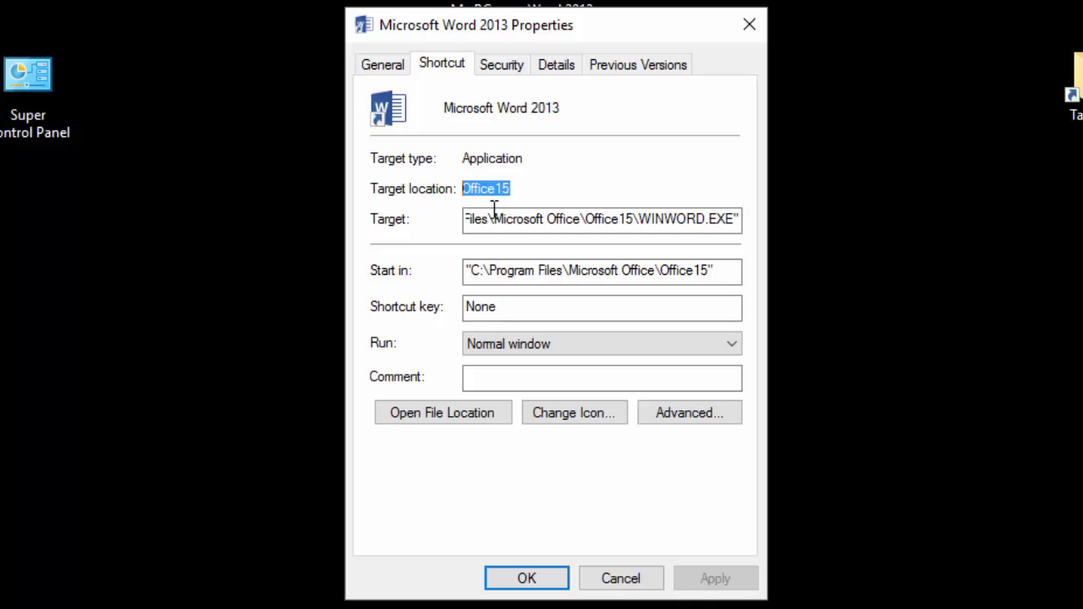
{"action": "left_click_drag", "start_coordinate": [520, 222], "coordinate": [380, 222]}
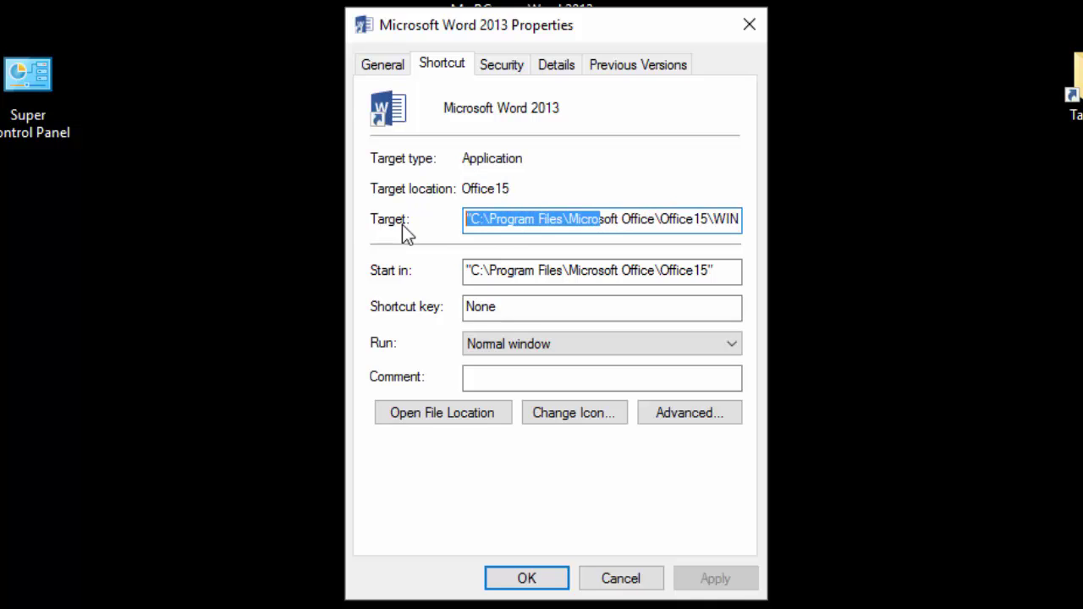
{"action": "left_click_drag", "start_coordinate": [469, 220], "coordinate": [749, 221]}
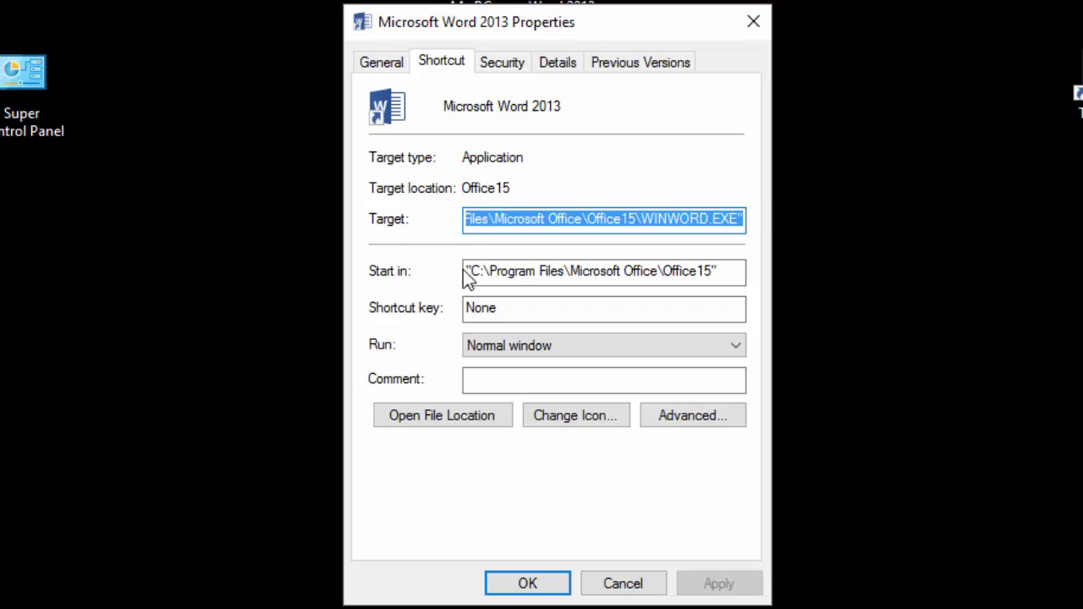
{"action": "left_click_drag", "start_coordinate": [466, 271], "coordinate": [723, 269]}
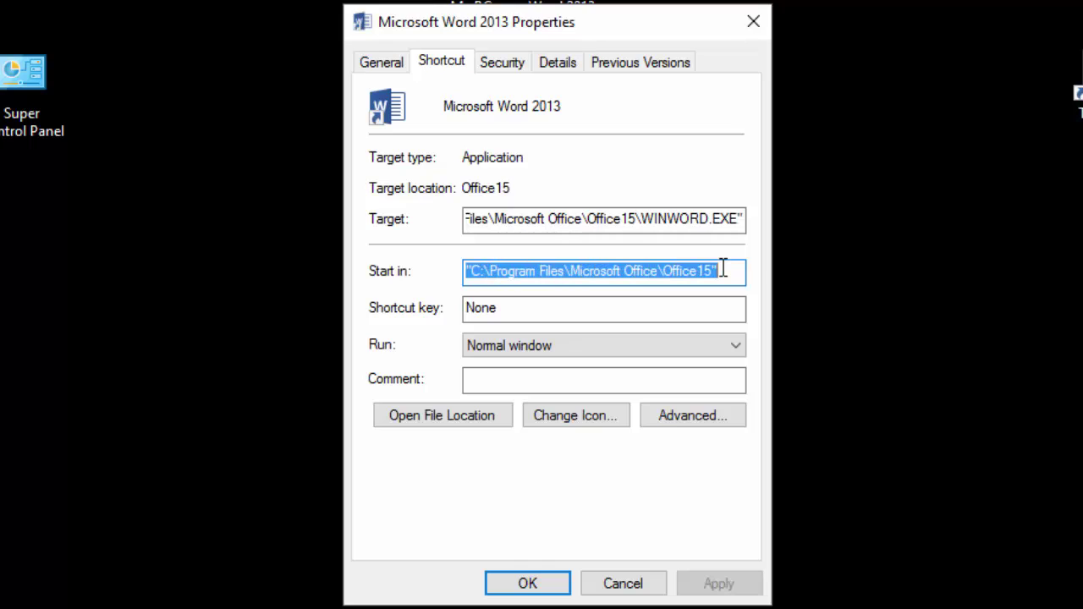
{"action": "left_click", "coordinate": [728, 271]}
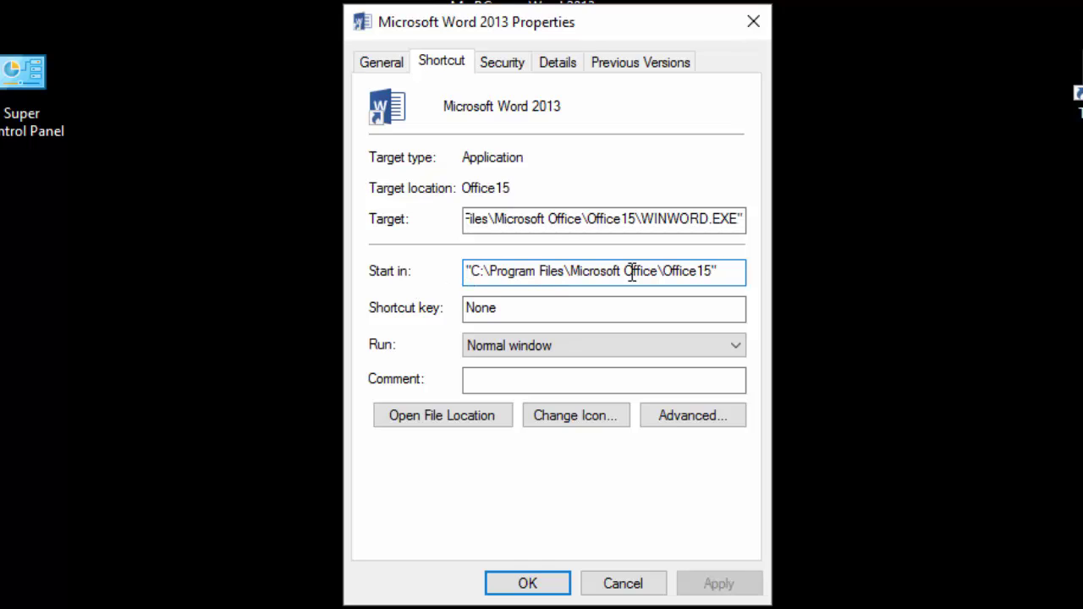
{"action": "left_click", "coordinate": [466, 274]}
View the Word shortcut's run window choices, comment field and run-as-administrator option, cancelling without changes
{"action": "left_click", "coordinate": [573, 344]}
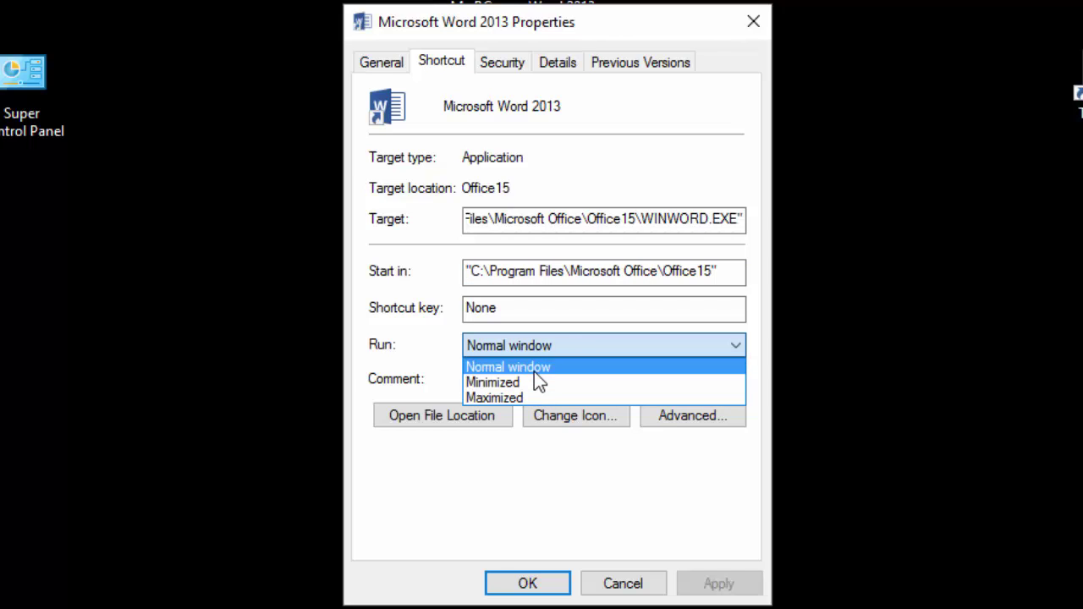
{"action": "left_click", "coordinate": [397, 508]}
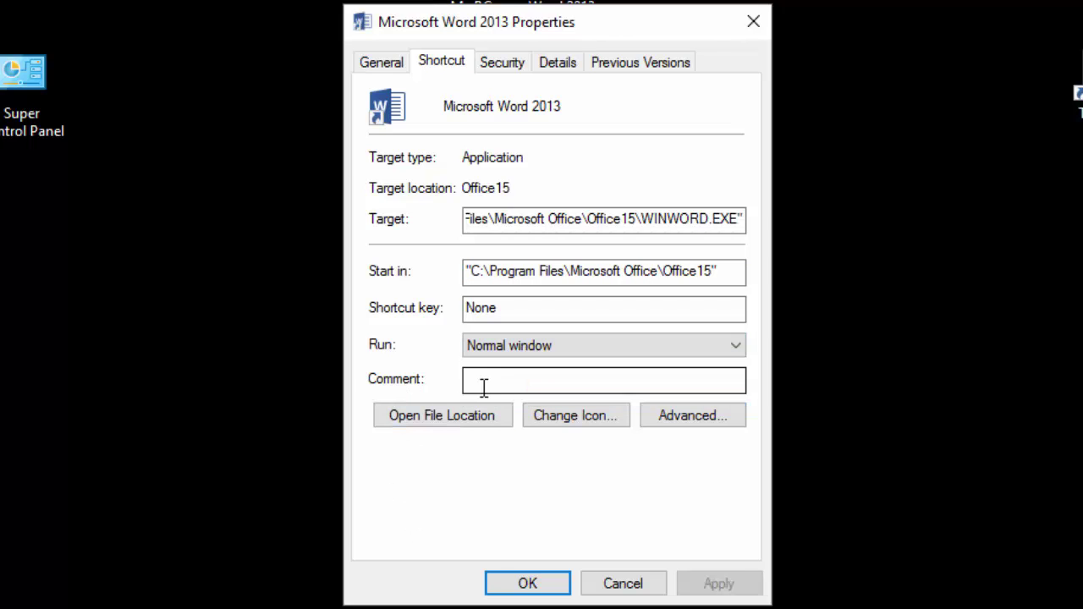
{"action": "left_click", "coordinate": [513, 384]}
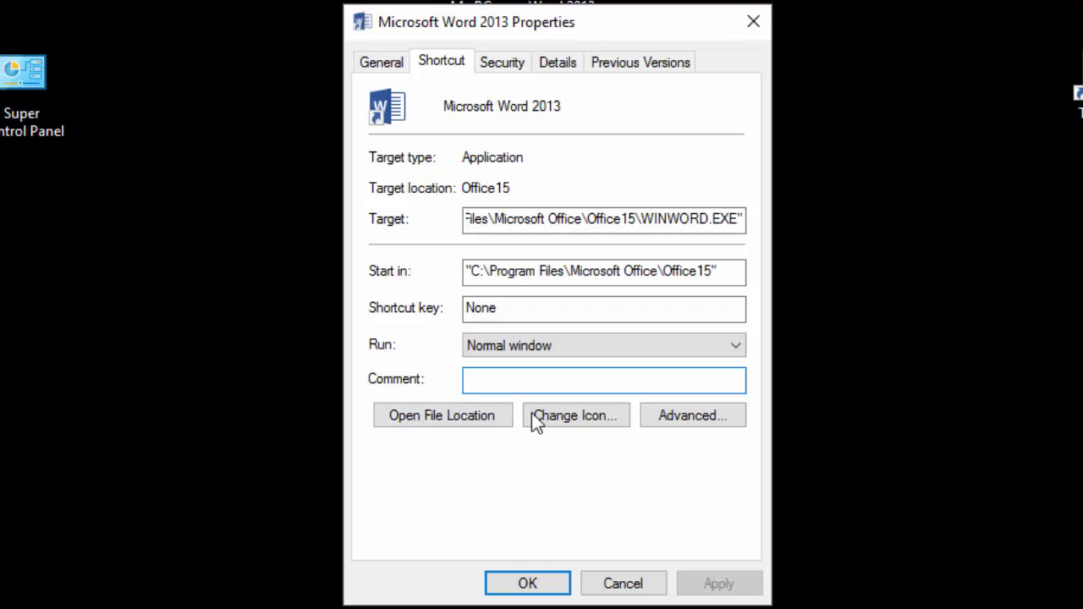
{"action": "left_click", "coordinate": [687, 417]}
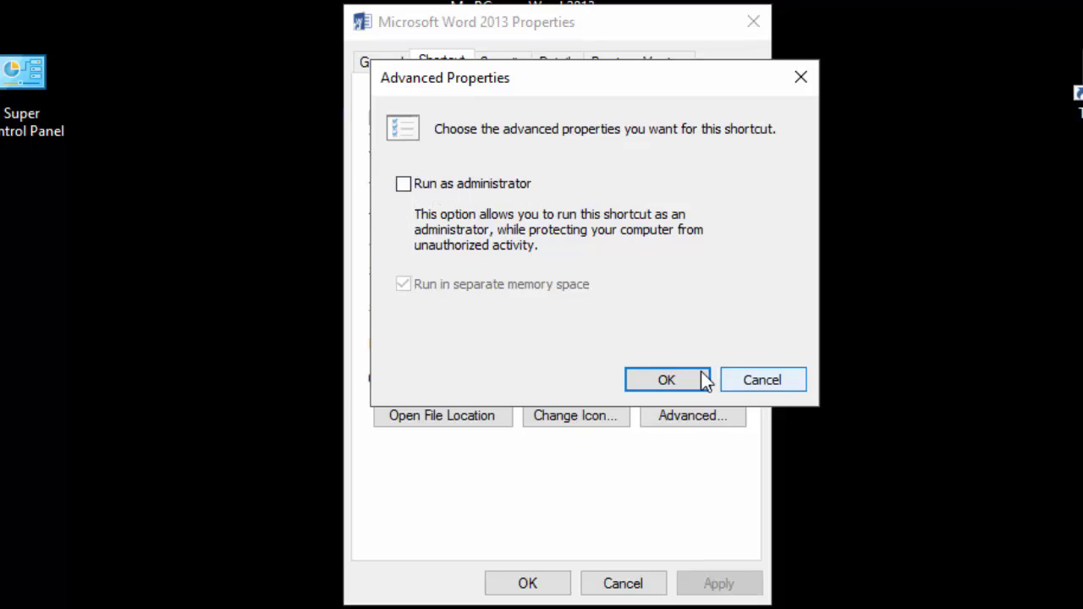
{"action": "left_click", "coordinate": [753, 383]}
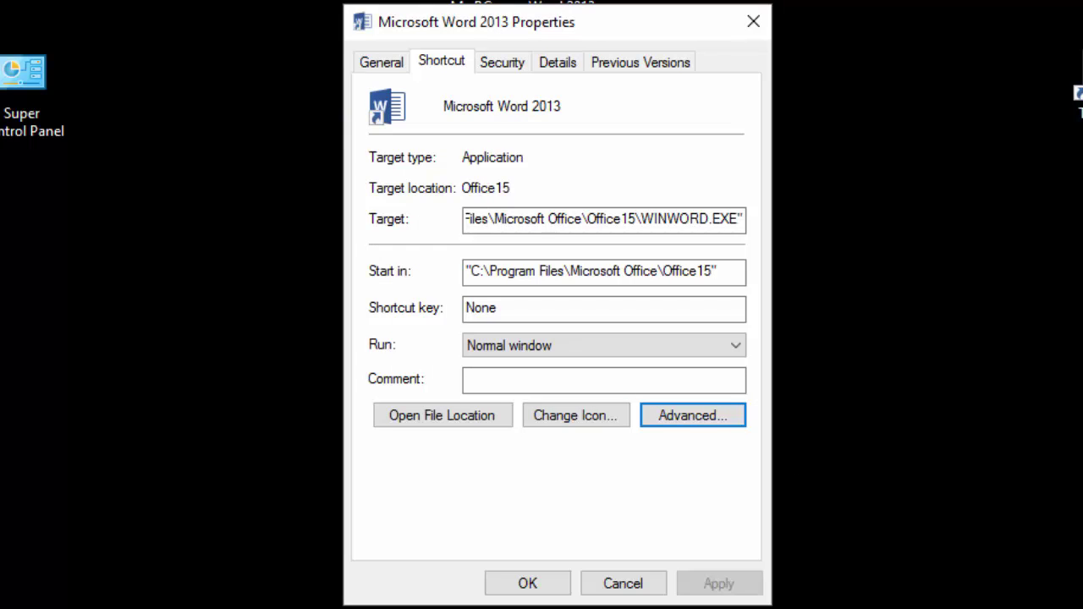
Review the Word shortcut's security permissions, file details and previous versions, closing its properties without saving
{"action": "left_click", "coordinate": [496, 67]}
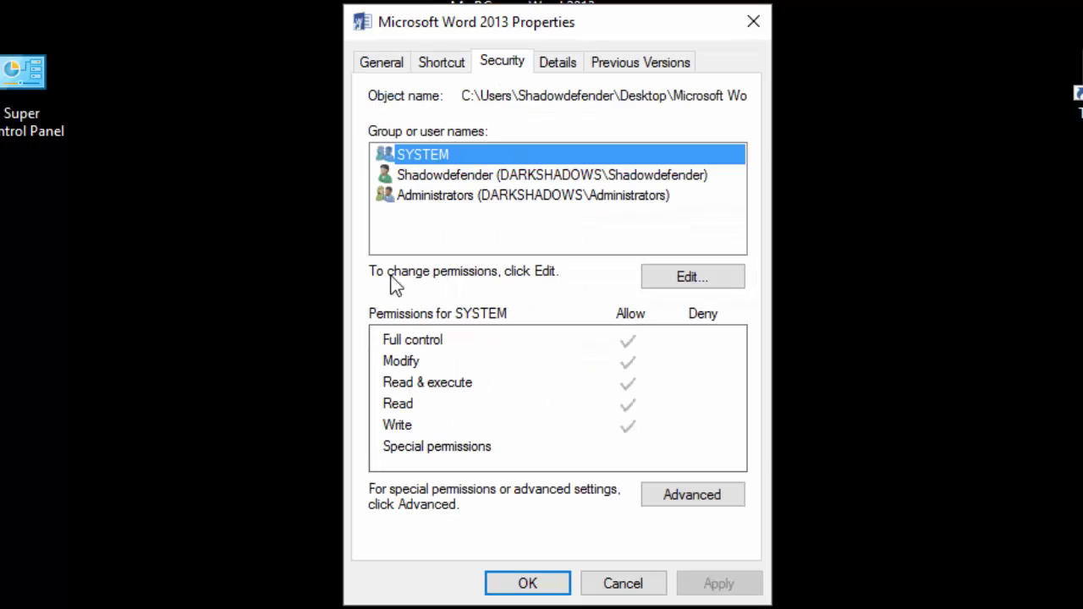
{"action": "left_click", "coordinate": [571, 69]}
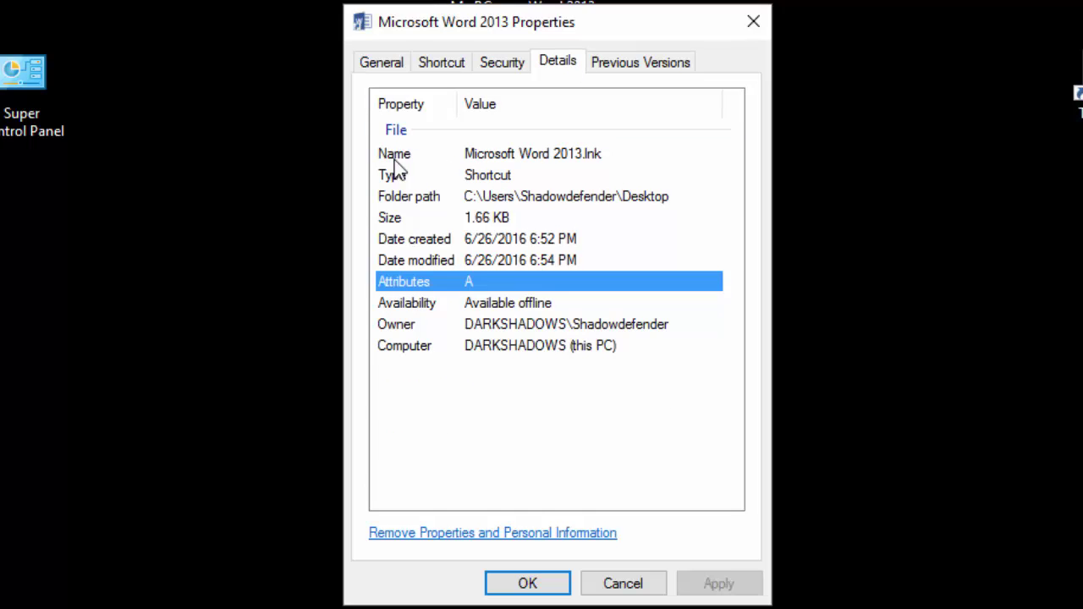
{"action": "left_click", "coordinate": [551, 166]}
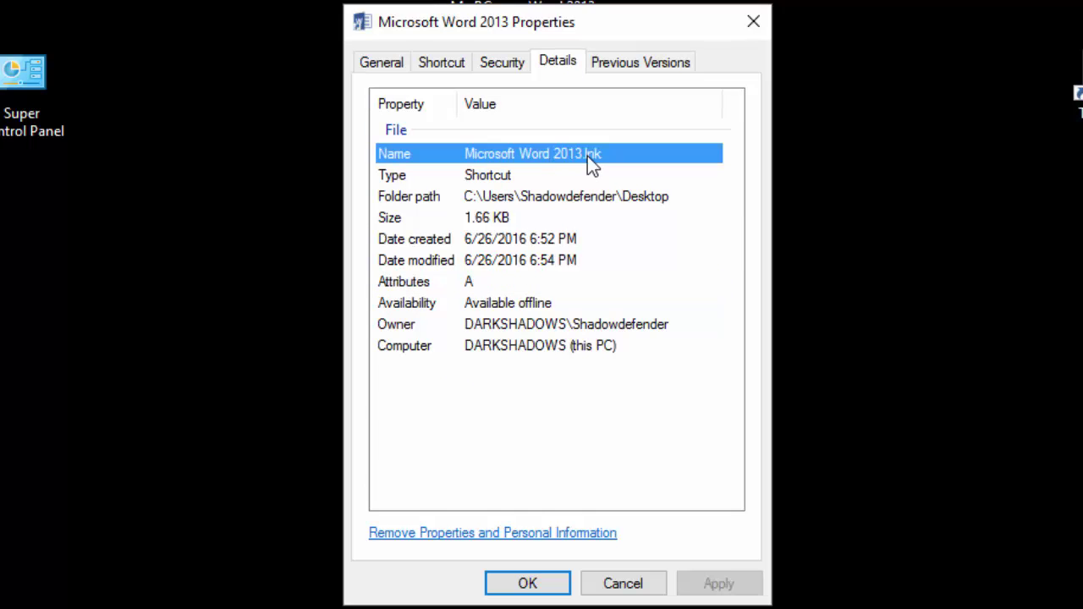
{"action": "left_click", "coordinate": [490, 176]}
{"action": "left_click", "coordinate": [526, 200]}
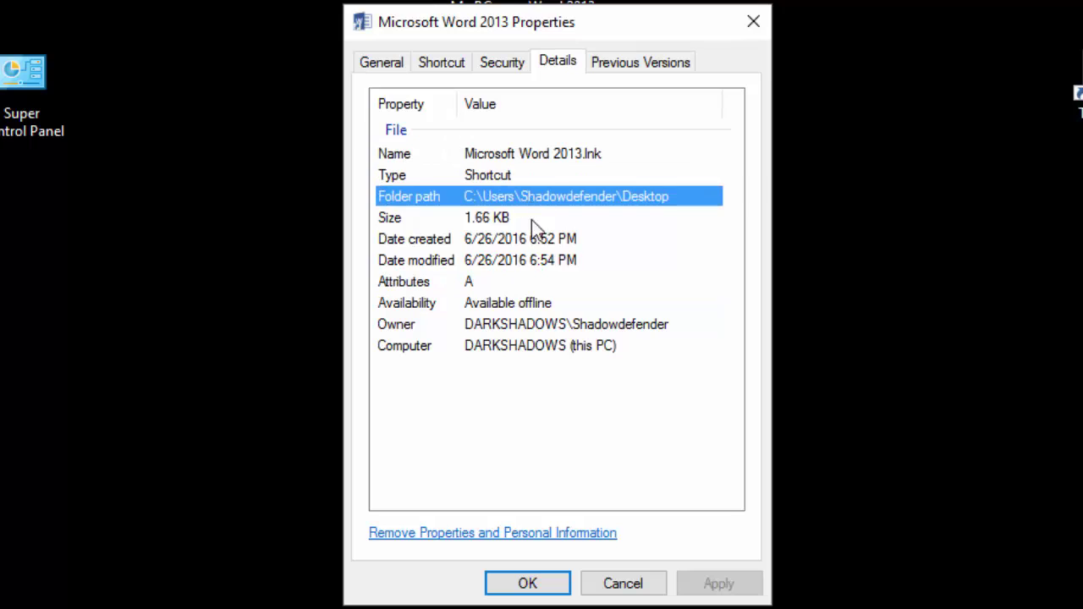
{"action": "left_click", "coordinate": [525, 241]}
{"action": "left_click", "coordinate": [514, 305]}
{"action": "left_click", "coordinate": [506, 326]}
{"action": "left_click", "coordinate": [503, 347]}
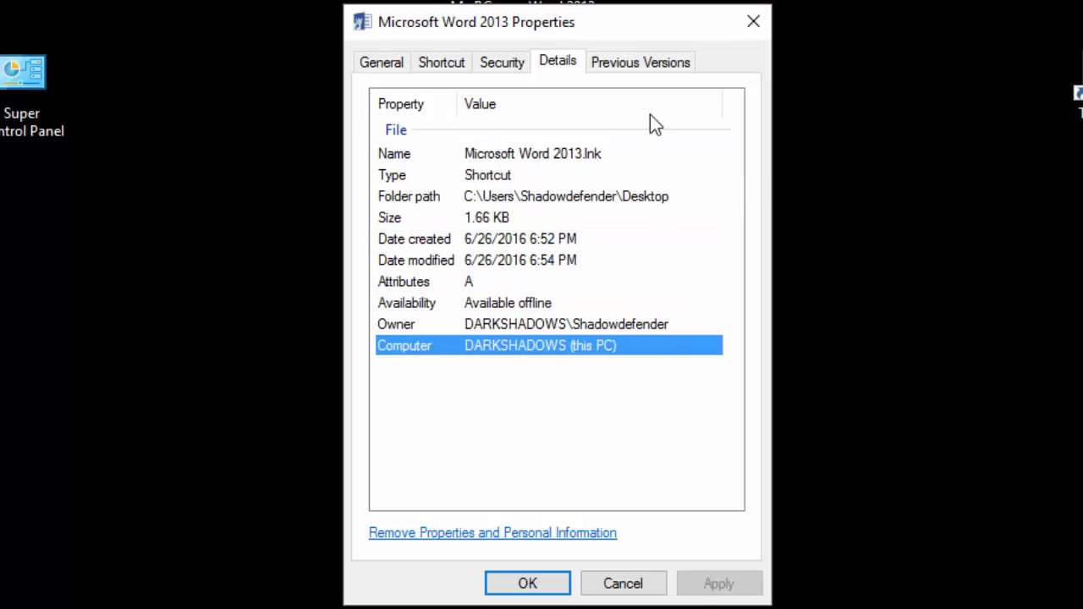
{"action": "left_click", "coordinate": [631, 65]}
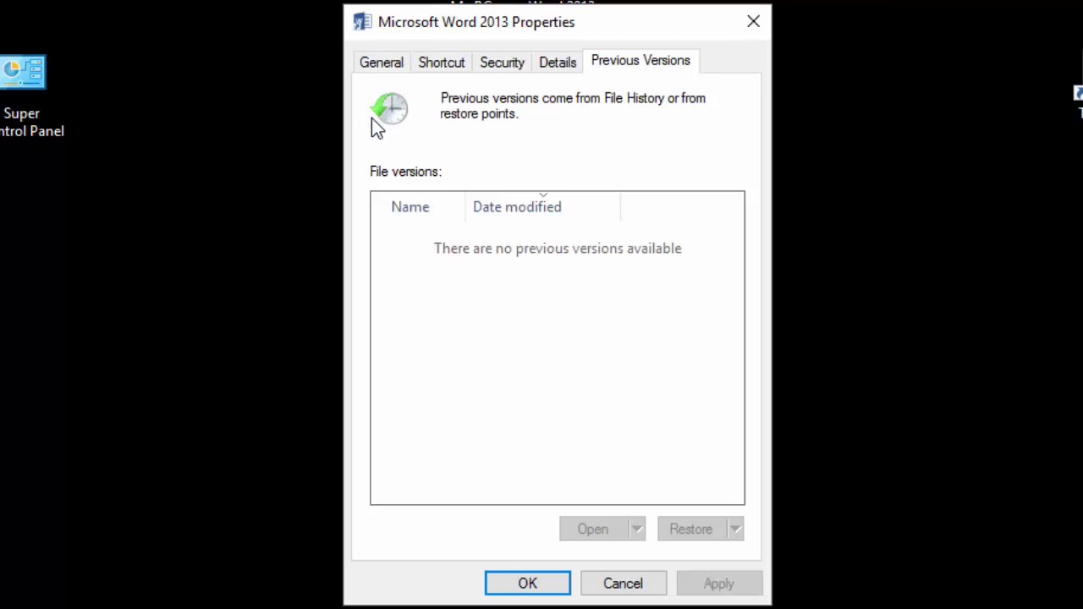
{"action": "left_click", "coordinate": [625, 583]}
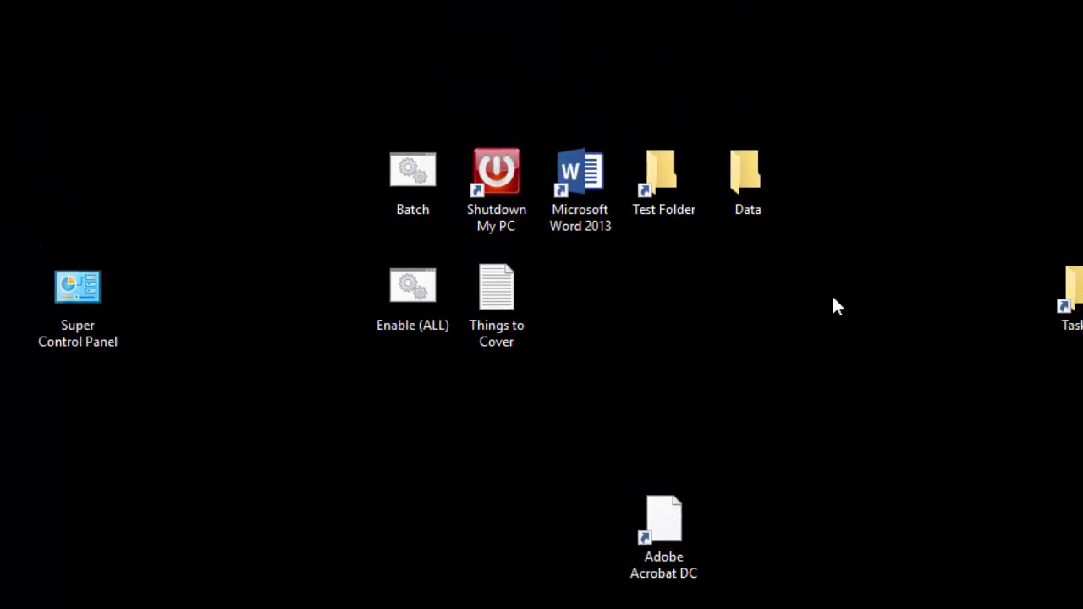
Open the Test Folder shortcut's properties and review its target location, previous versions and file details
{"action": "right_click", "coordinate": [668, 198]}
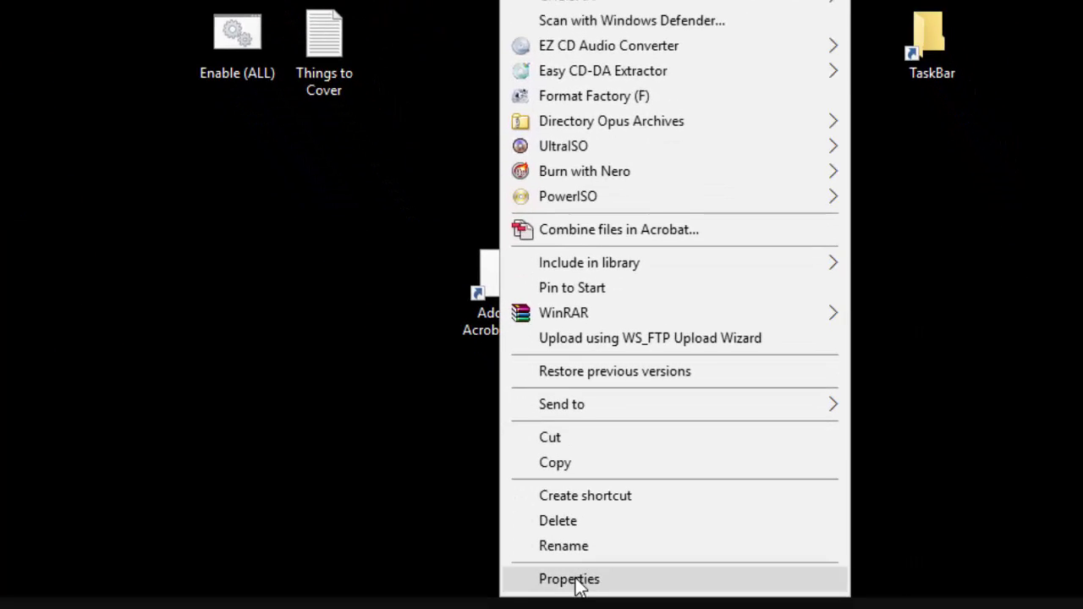
{"action": "left_click", "coordinate": [576, 582]}
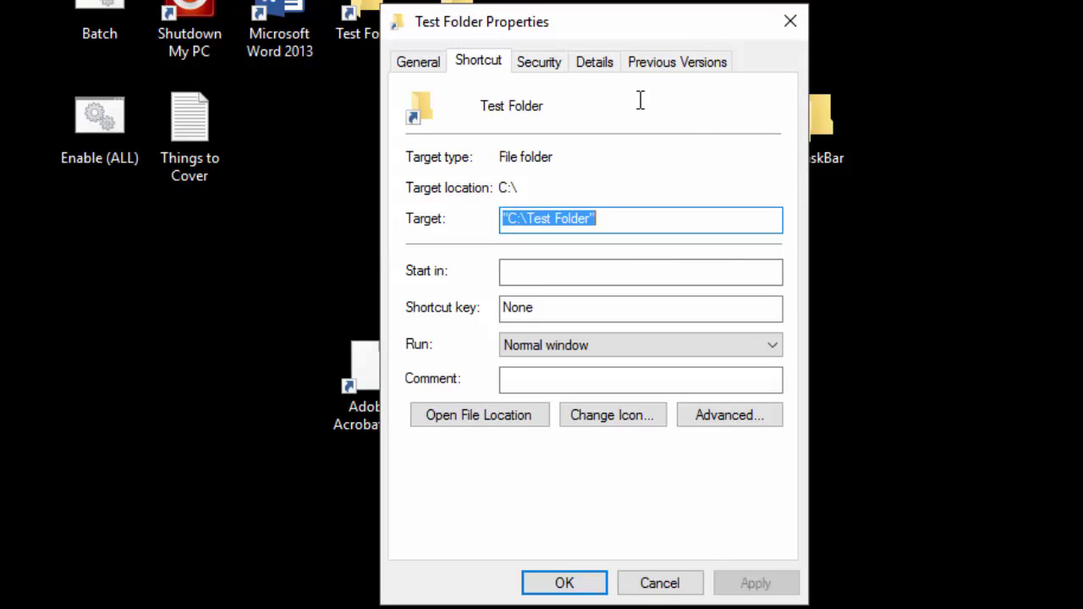
{"action": "left_click_drag", "start_coordinate": [521, 188], "coordinate": [498, 188]}
{"action": "left_click", "coordinate": [526, 186]}
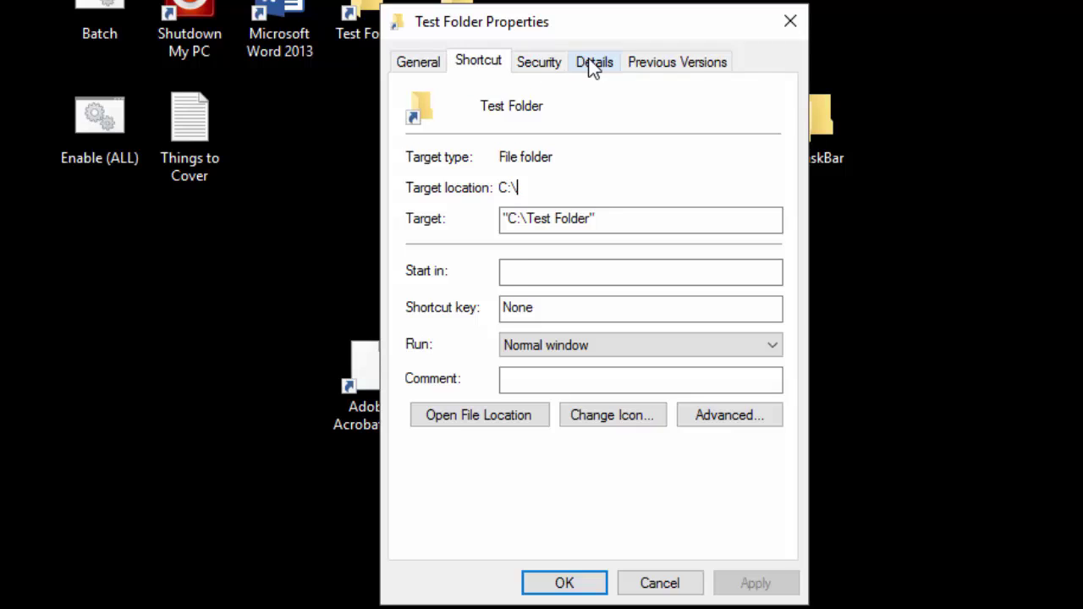
{"action": "left_click", "coordinate": [679, 61]}
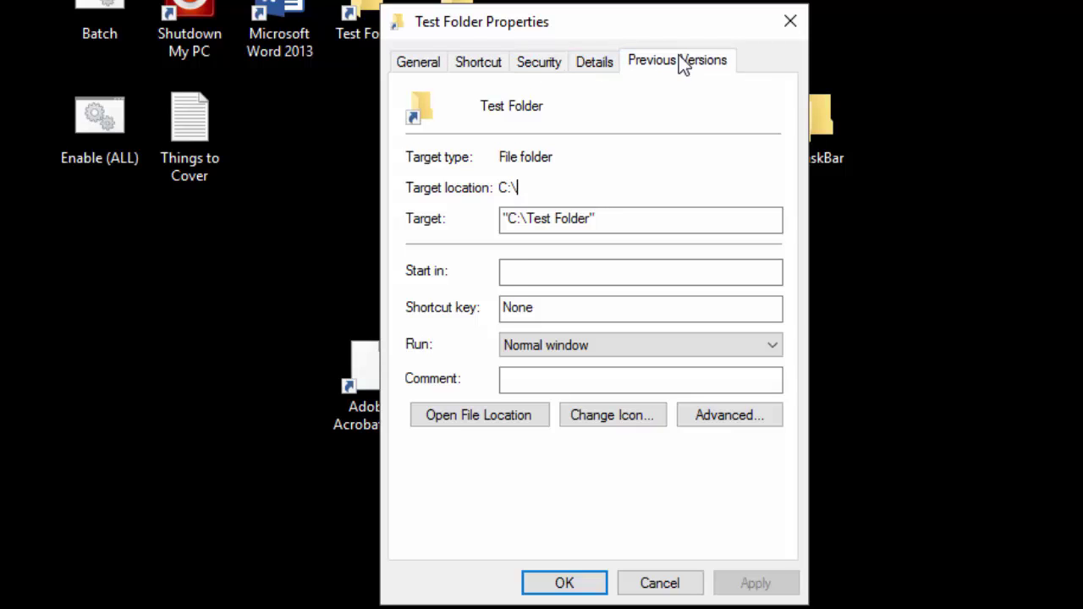
{"action": "left_click", "coordinate": [593, 64]}
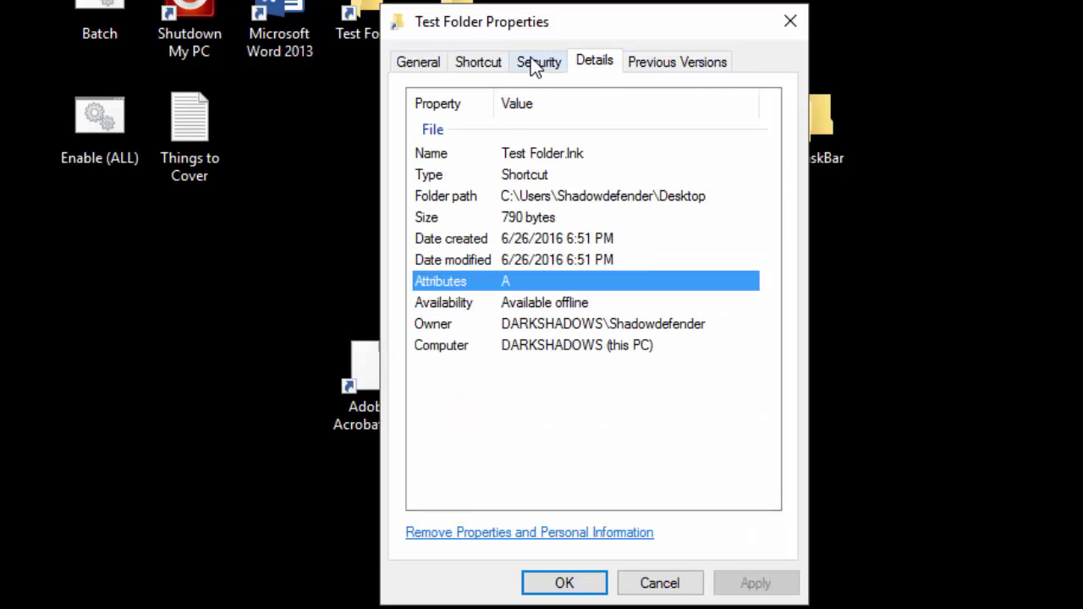
{"action": "left_click", "coordinate": [486, 69]}
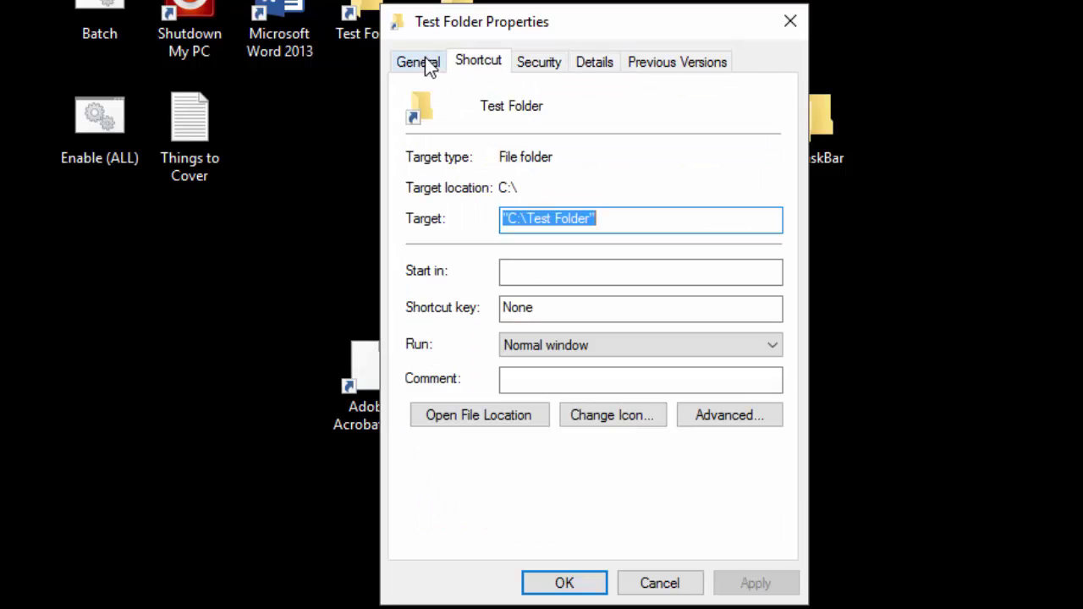
Check the advanced properties available for the Test Folder shortcut, cancelling without changes
{"action": "left_click", "coordinate": [425, 62]}
{"action": "left_click", "coordinate": [481, 60]}
{"action": "left_click", "coordinate": [761, 416]}
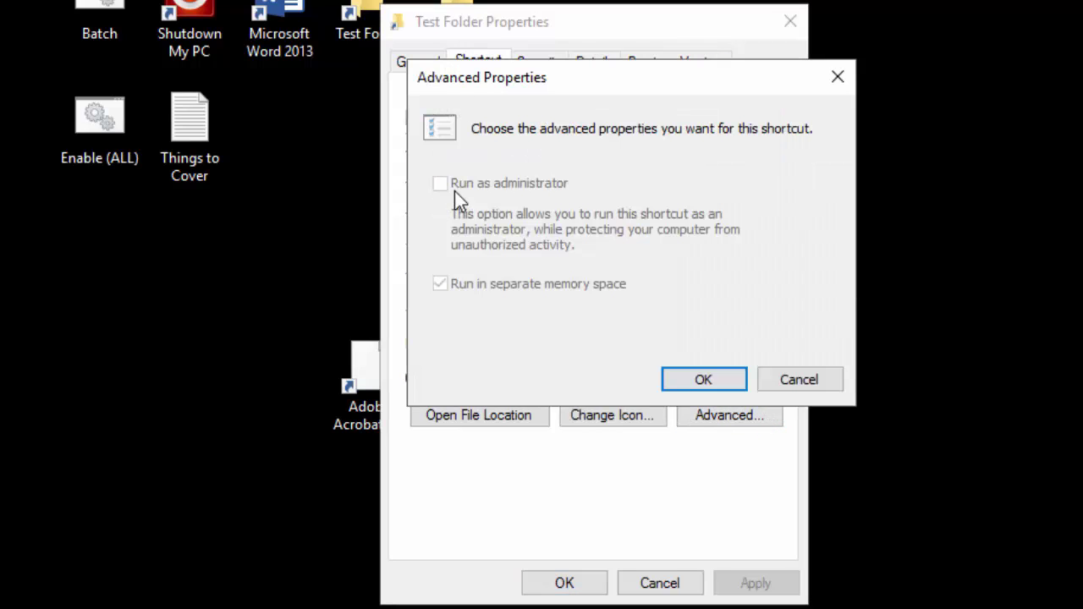
{"action": "left_click_drag", "start_coordinate": [552, 80], "coordinate": [388, 180]}
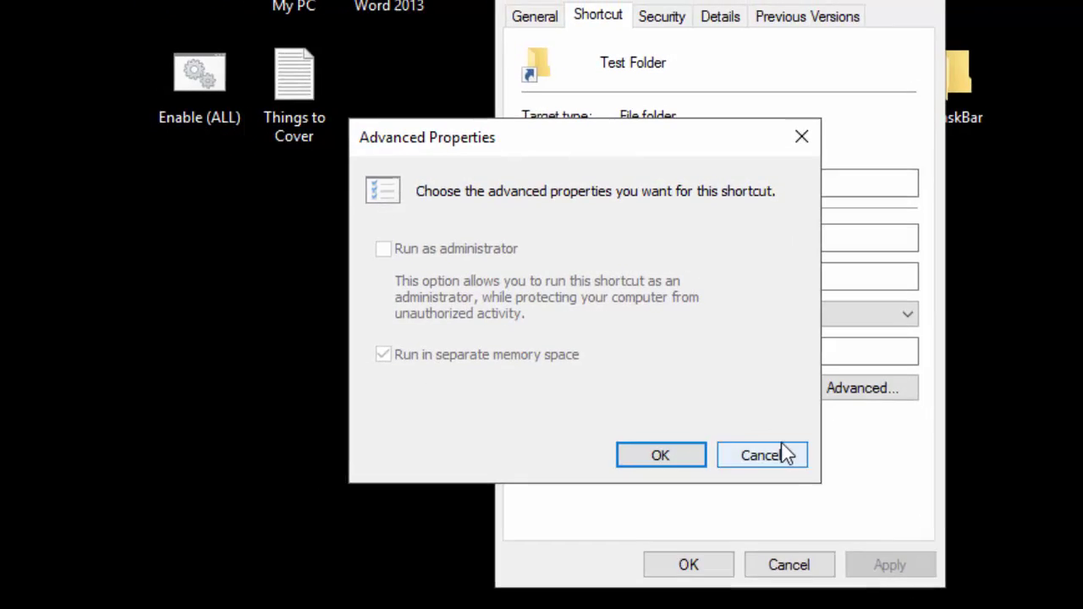
{"action": "left_click", "coordinate": [791, 443]}
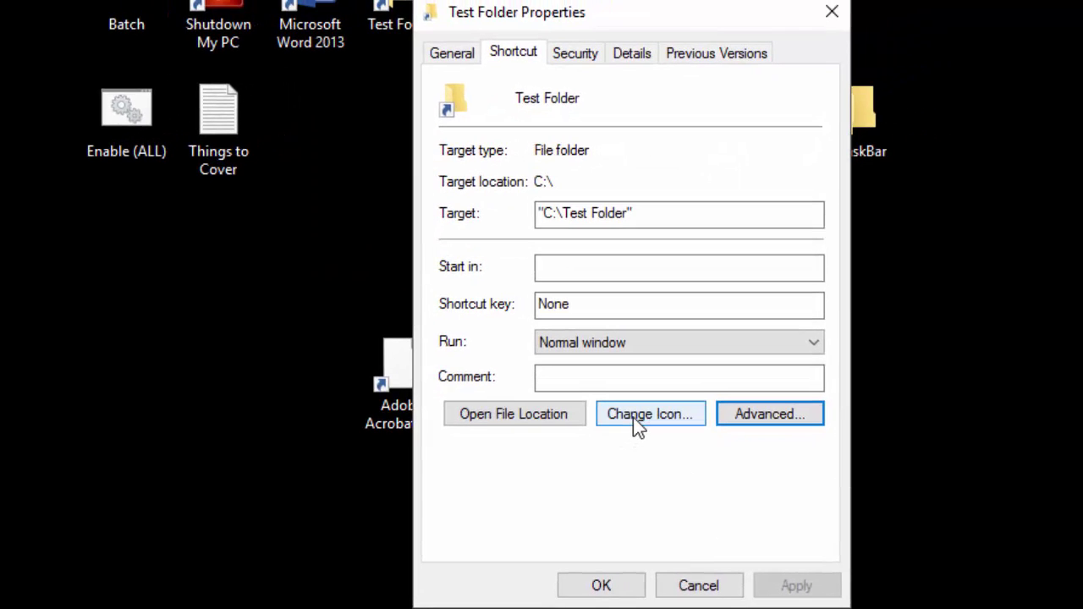
View the Test Folder shortcut's icon choices and run window options without changing either
{"action": "left_click", "coordinate": [633, 414]}
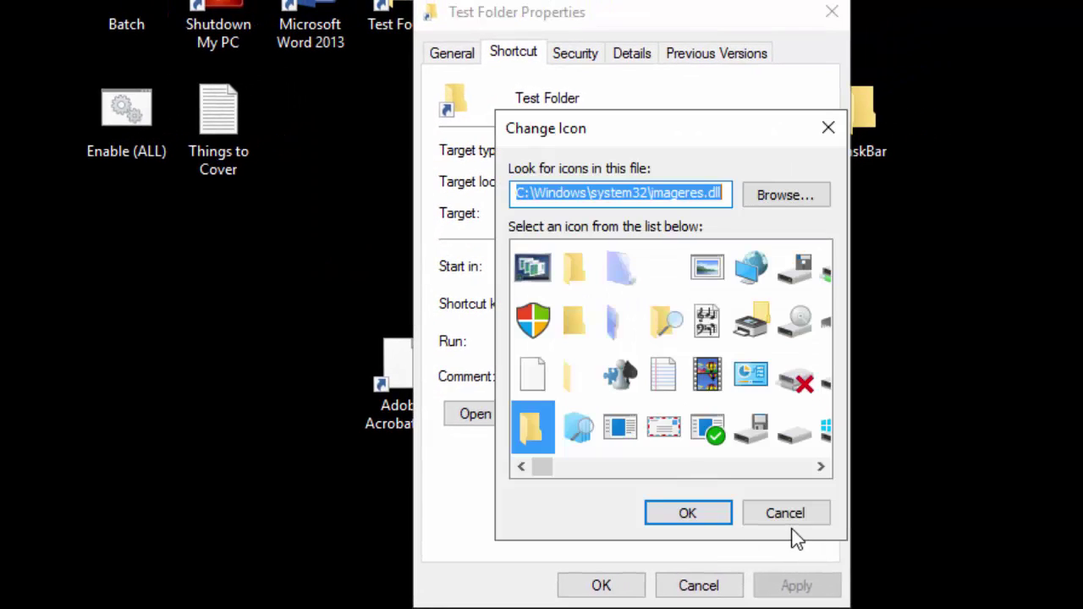
{"action": "left_click", "coordinate": [790, 521]}
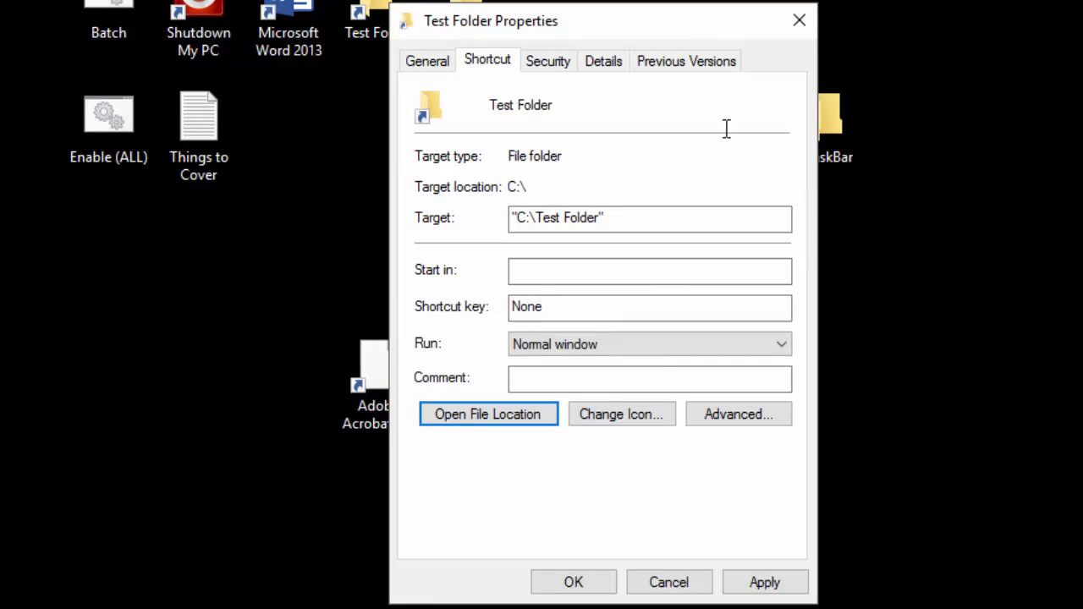
{"action": "left_click", "coordinate": [860, 491]}
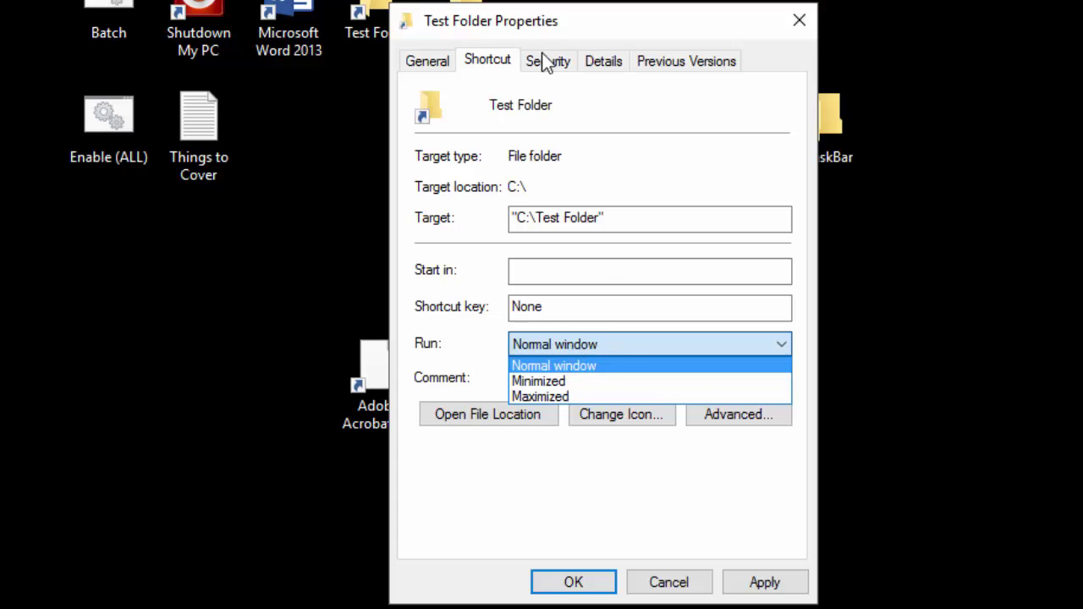
{"action": "left_click", "coordinate": [719, 171]}
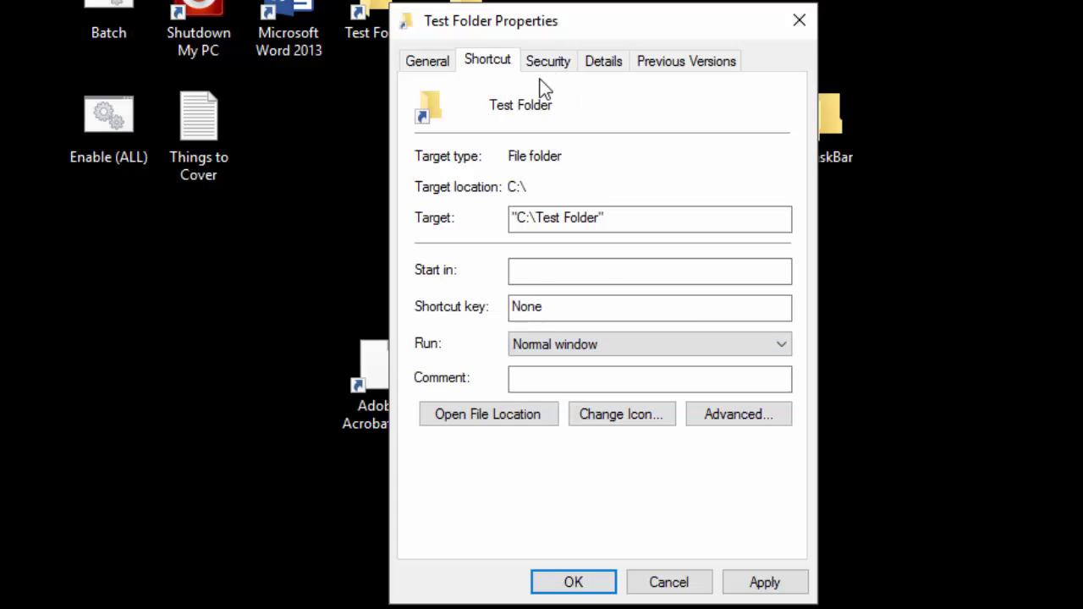
Review the Test Folder shortcut's security permissions, file details and previous versions, closing its properties without saving
{"action": "left_click", "coordinate": [548, 68]}
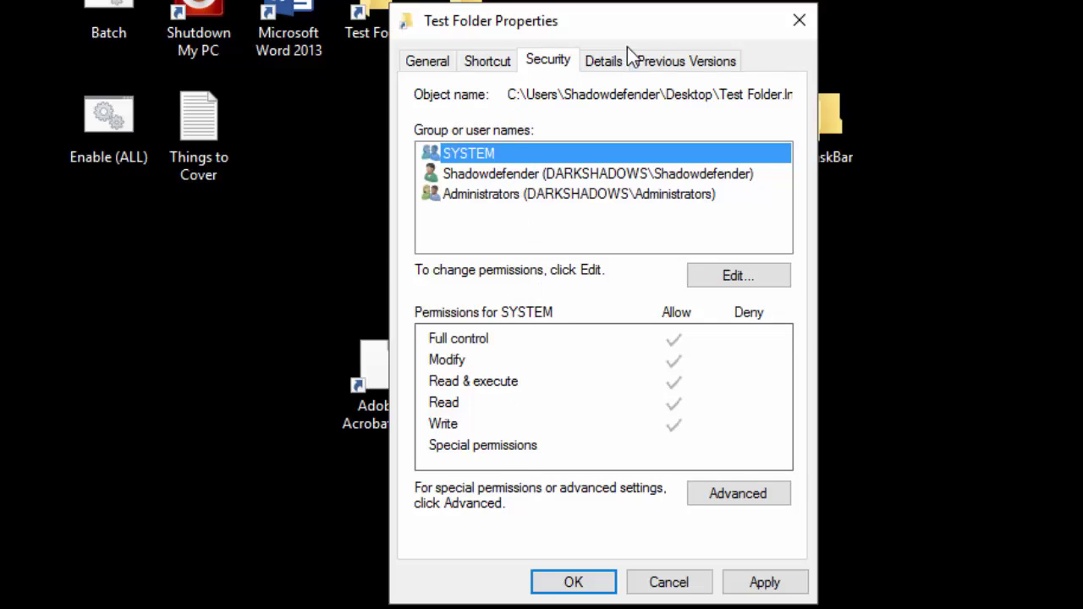
{"action": "left_click", "coordinate": [612, 63]}
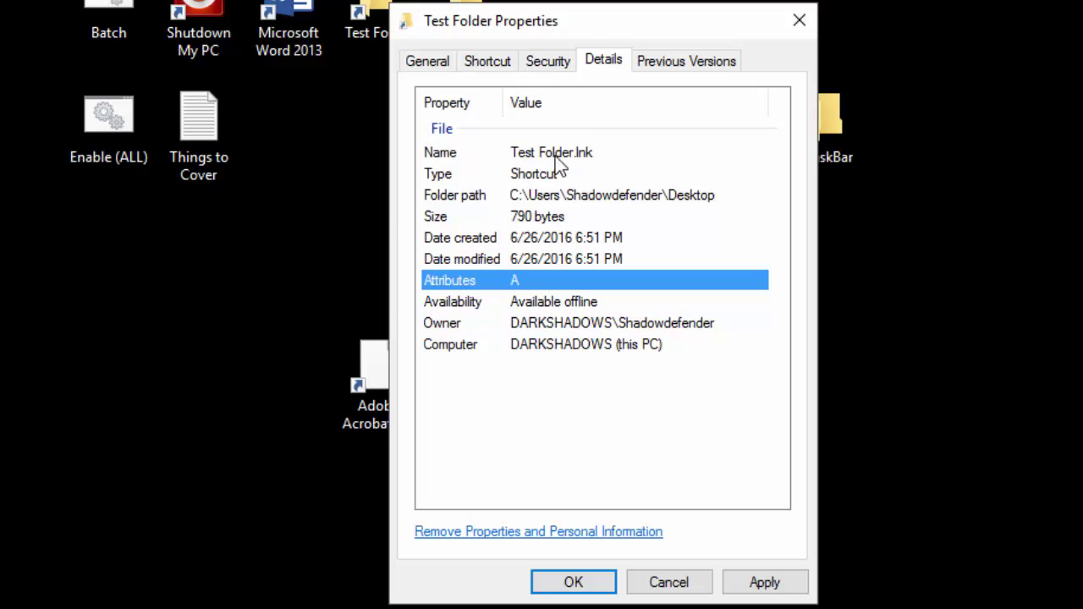
{"action": "left_click", "coordinate": [684, 60]}
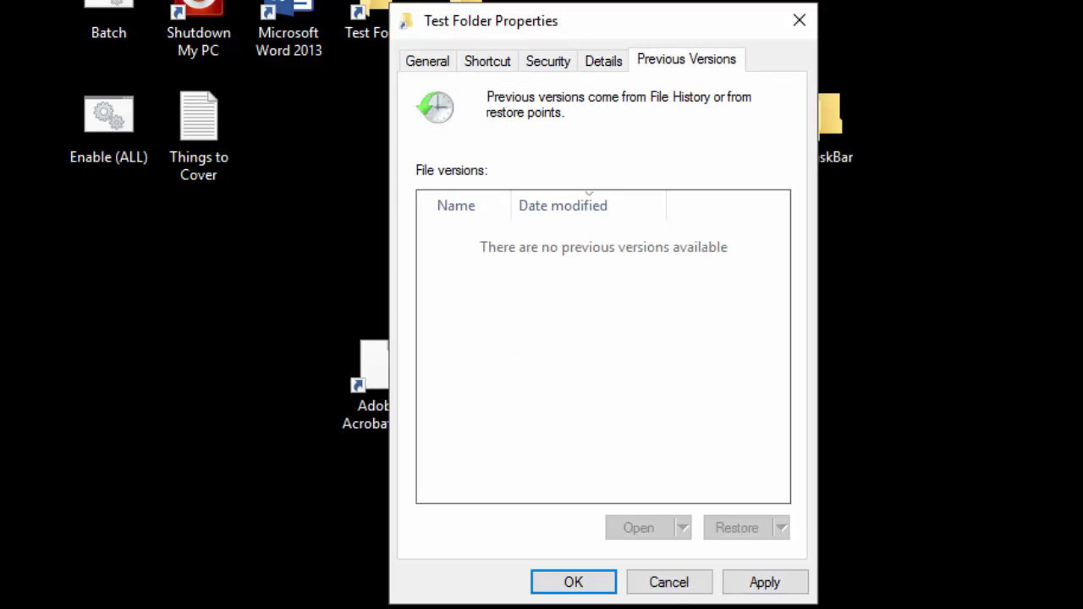
{"action": "left_click", "coordinate": [674, 584]}
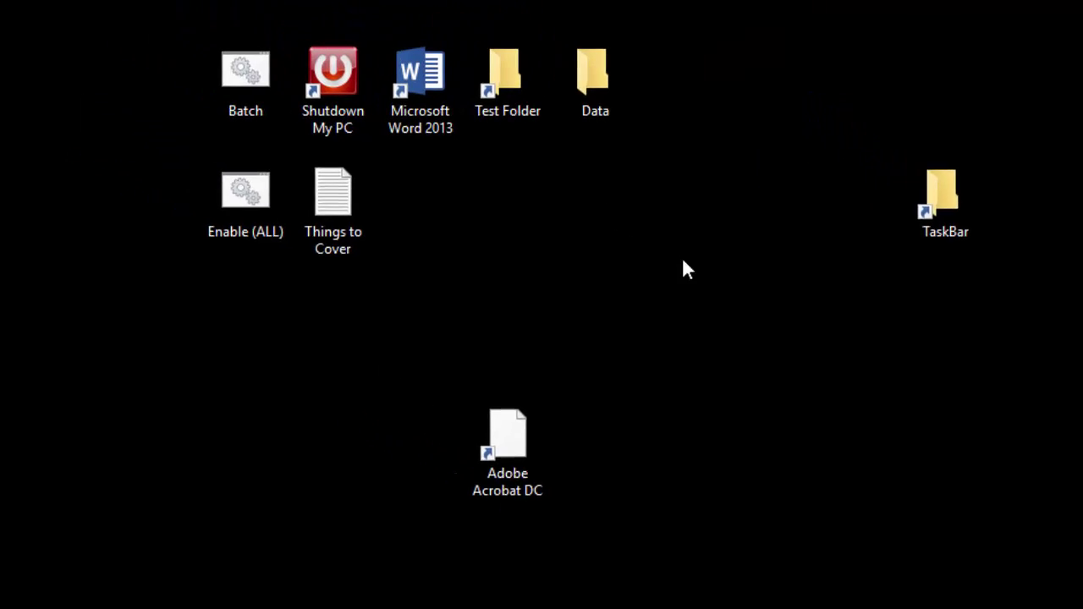
Open the properties of the Data folder on the desktop
{"action": "left_click", "coordinate": [798, 199]}
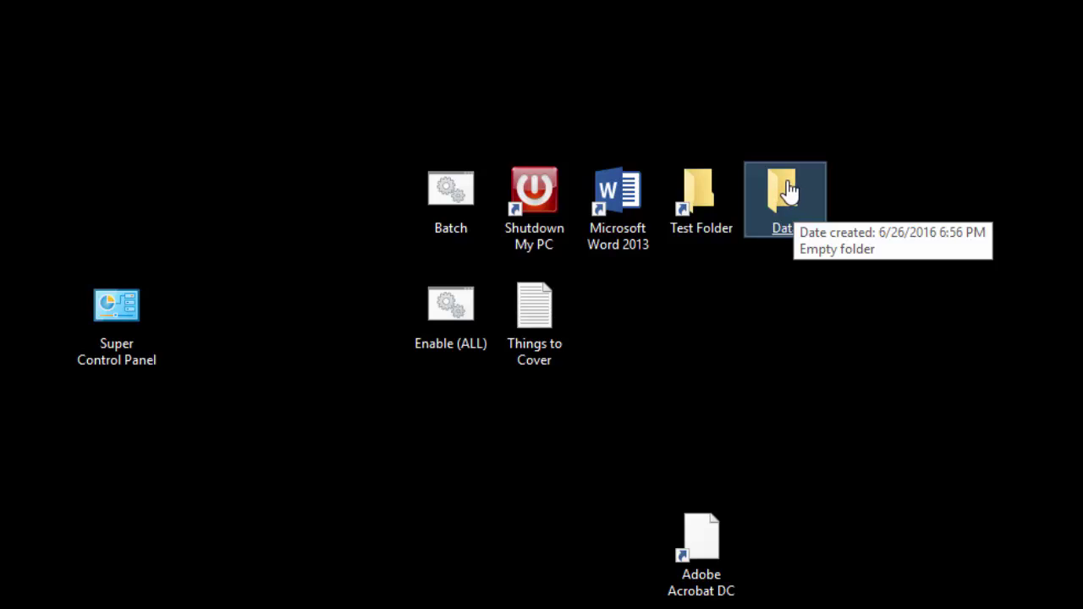
{"action": "left_click", "coordinate": [892, 187]}
{"action": "left_click", "coordinate": [787, 216]}
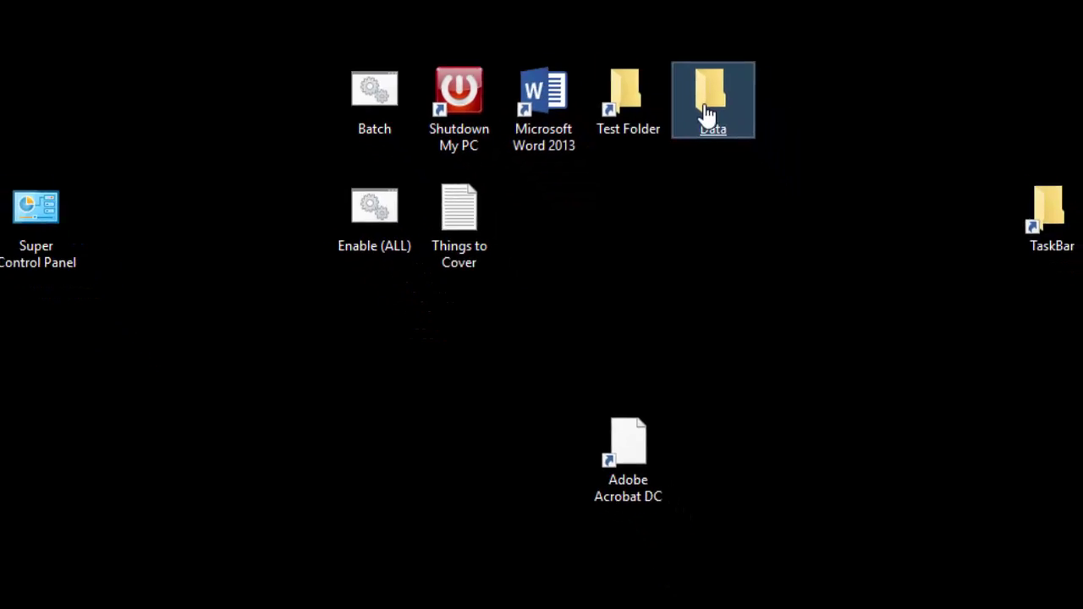
{"action": "right_click", "coordinate": [713, 124]}
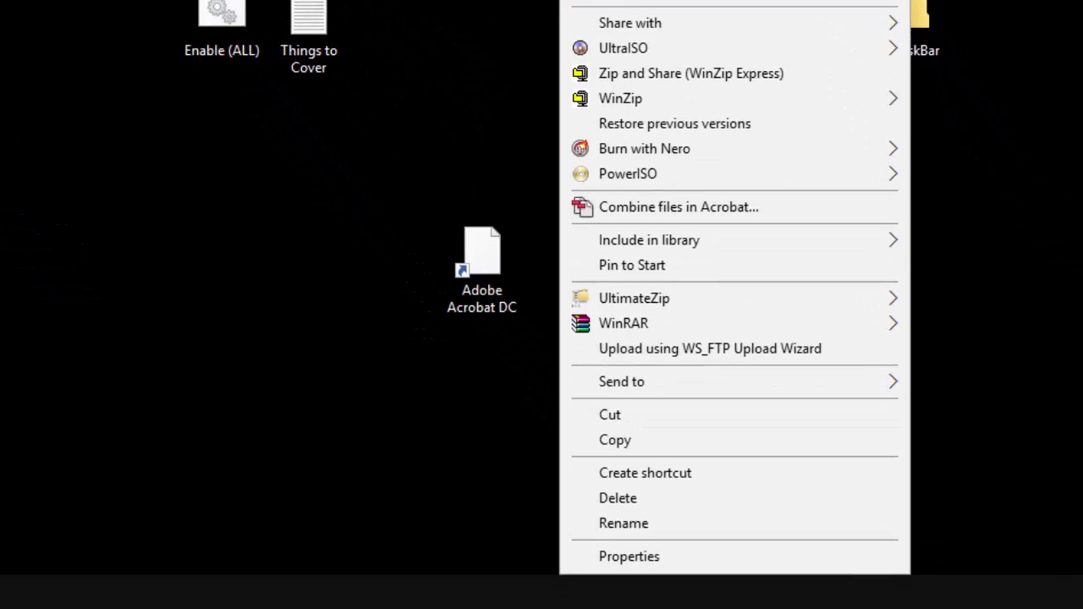
{"action": "left_click", "coordinate": [636, 551]}
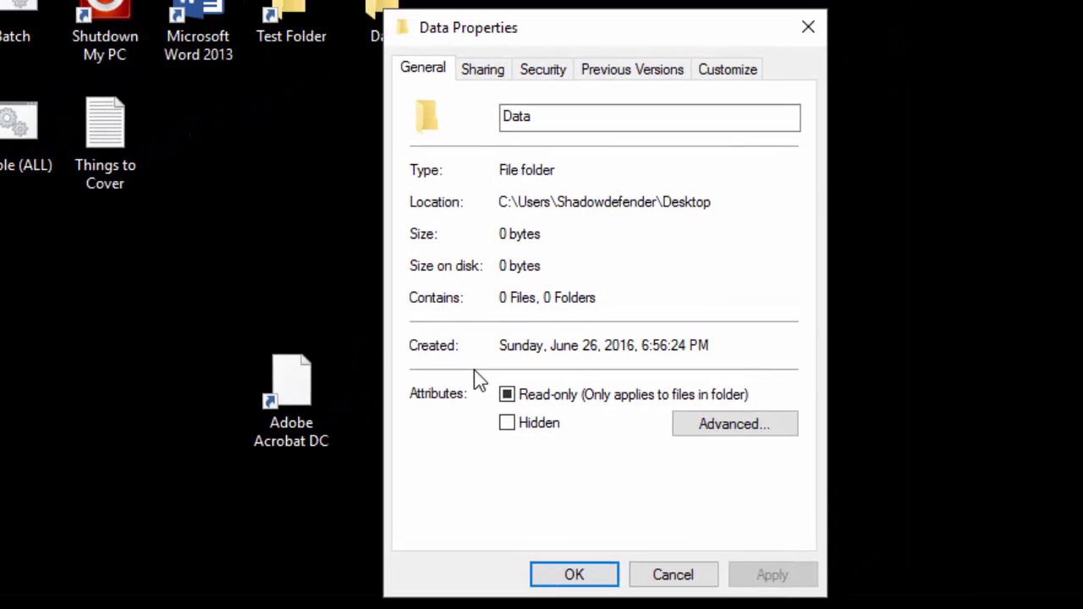
{"action": "left_click_drag", "start_coordinate": [554, 33], "coordinate": [258, 64]}
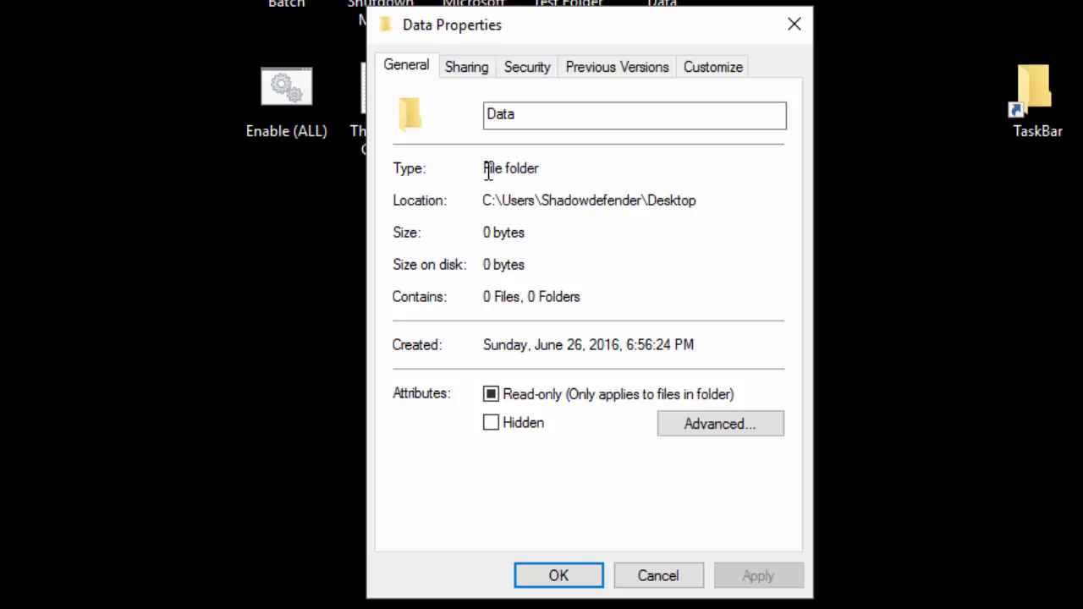
Examine the Data folder's type, location and size in its general properties
{"action": "left_click_drag", "start_coordinate": [544, 167], "coordinate": [425, 239]}
{"action": "left_click_drag", "start_coordinate": [483, 201], "coordinate": [710, 202]}
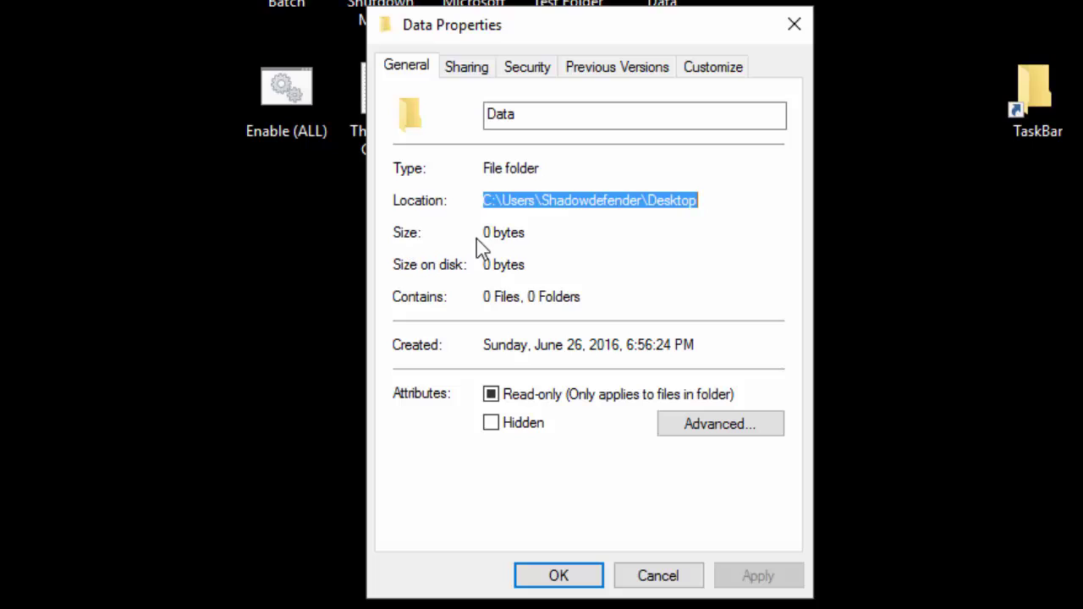
{"action": "left_click_drag", "start_coordinate": [484, 232], "coordinate": [542, 234]}
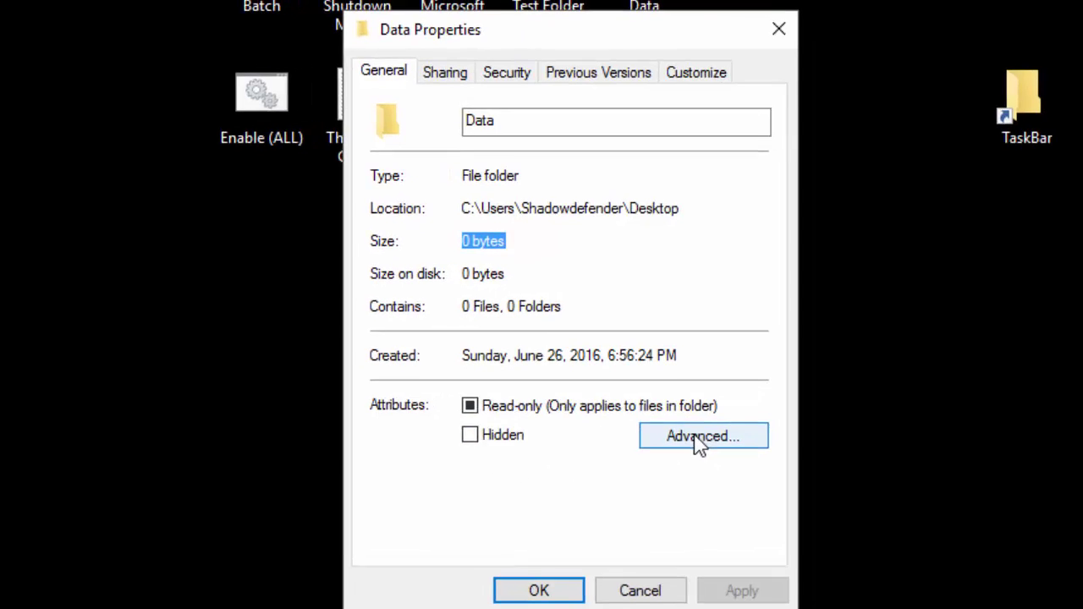
Try the compression and encryption options in the Data folder's advanced attributes, cancelling without saving
{"action": "left_click", "coordinate": [699, 436]}
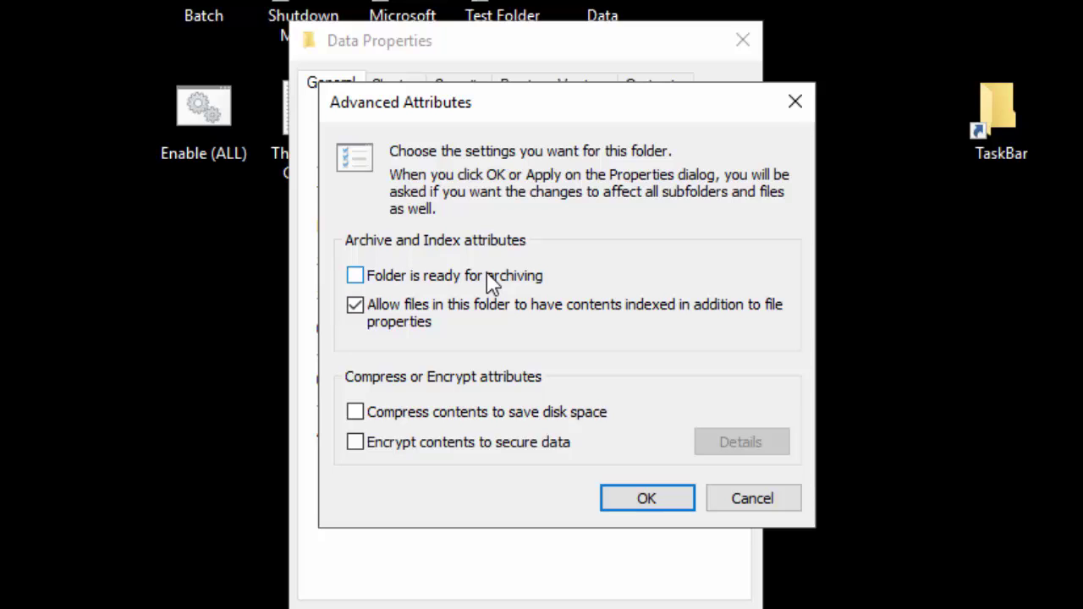
{"action": "left_click", "coordinate": [355, 414]}
{"action": "left_click", "coordinate": [359, 443]}
{"action": "left_click", "coordinate": [356, 412]}
{"action": "left_click", "coordinate": [358, 443]}
{"action": "left_click", "coordinate": [355, 413]}
{"action": "left_click", "coordinate": [735, 502]}
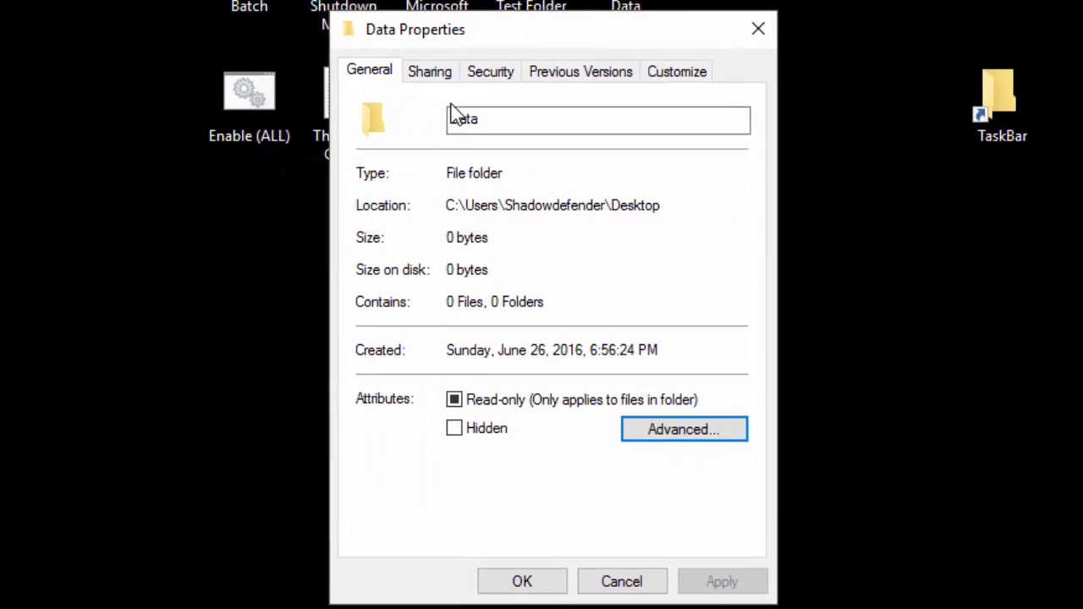
Share the Data folder over the network with its owner account and highlight its network path
{"action": "left_click", "coordinate": [434, 72]}
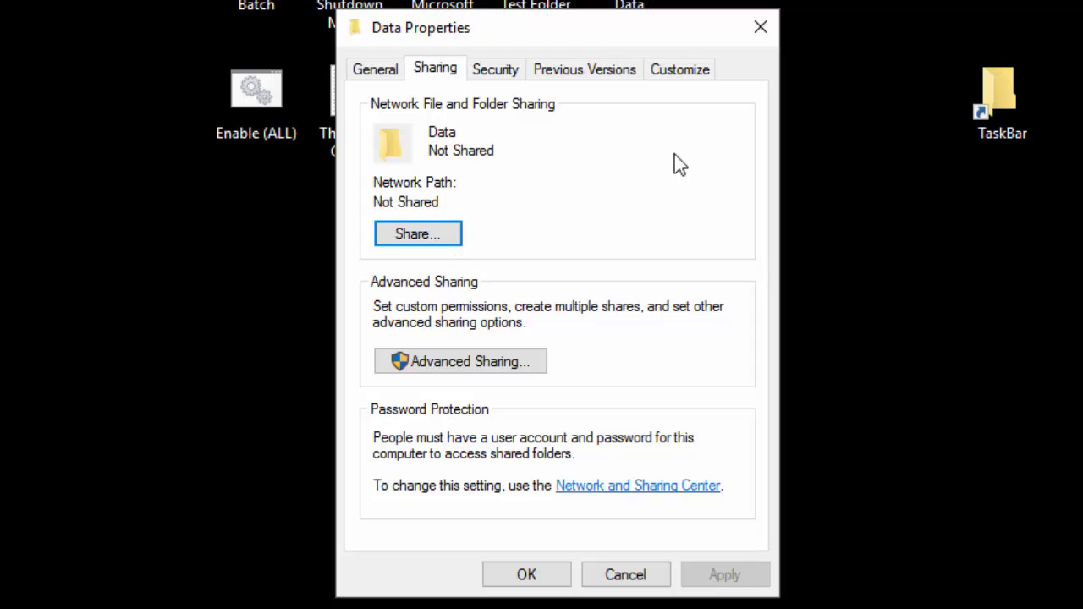
{"action": "left_click", "coordinate": [418, 234]}
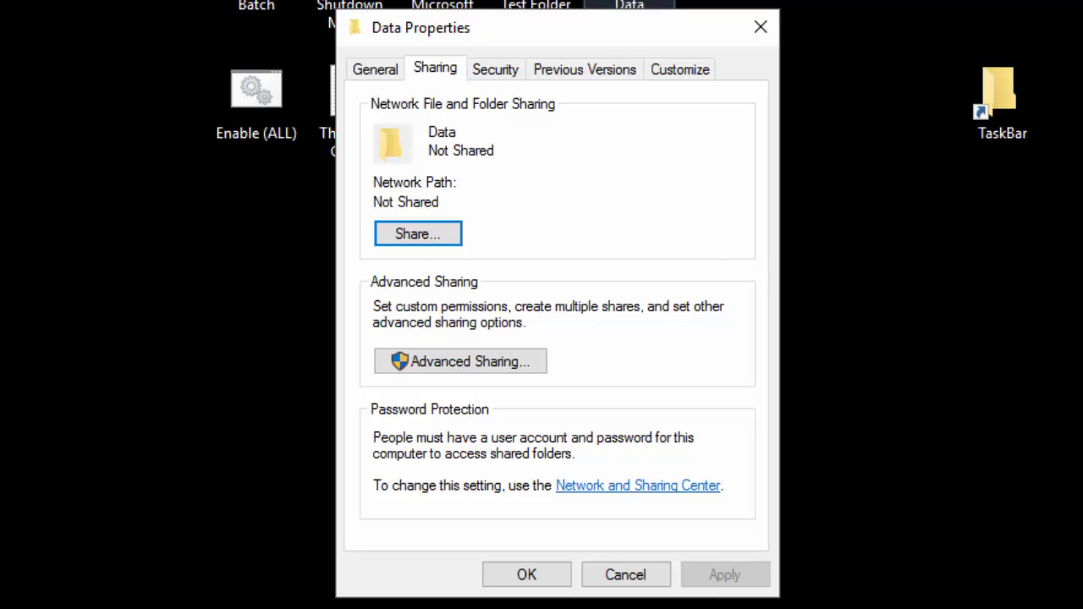
{"action": "left_click", "coordinate": [445, 242]}
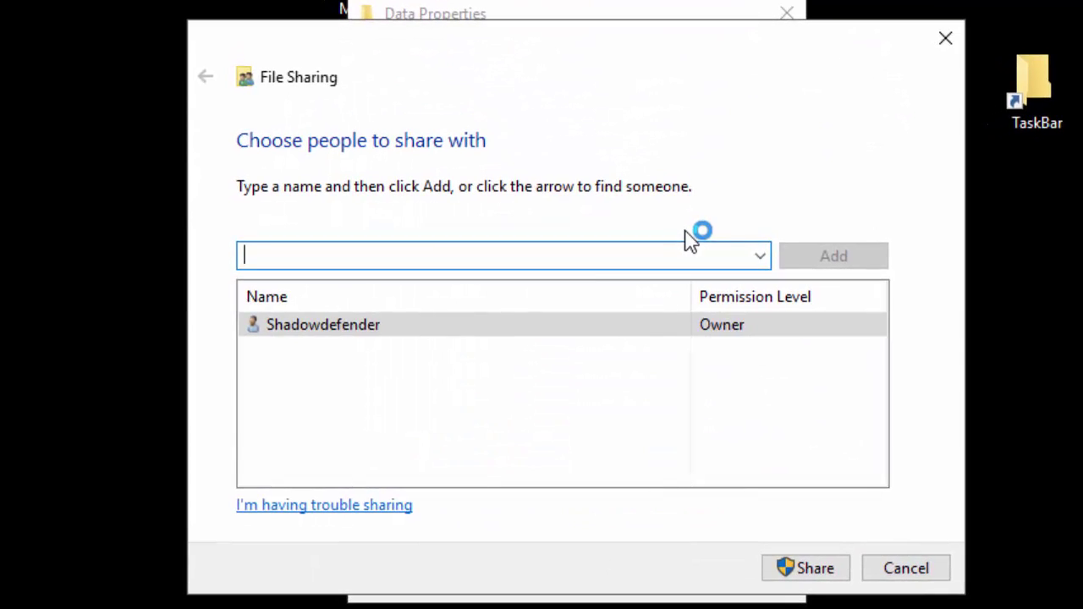
{"action": "left_click", "coordinate": [309, 335]}
{"action": "left_click", "coordinate": [797, 575]}
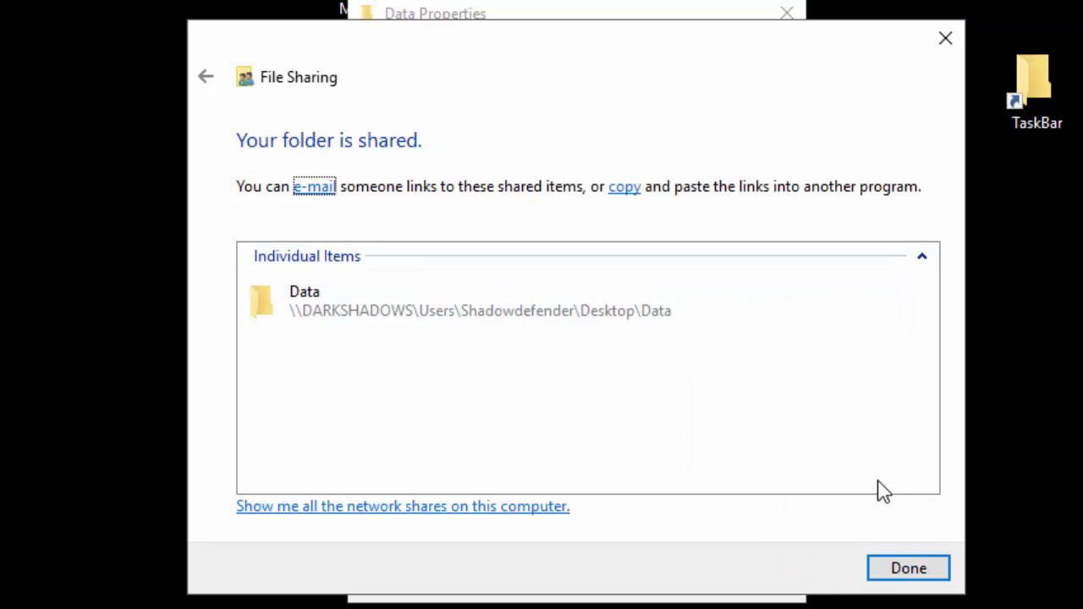
{"action": "left_click", "coordinate": [912, 563]}
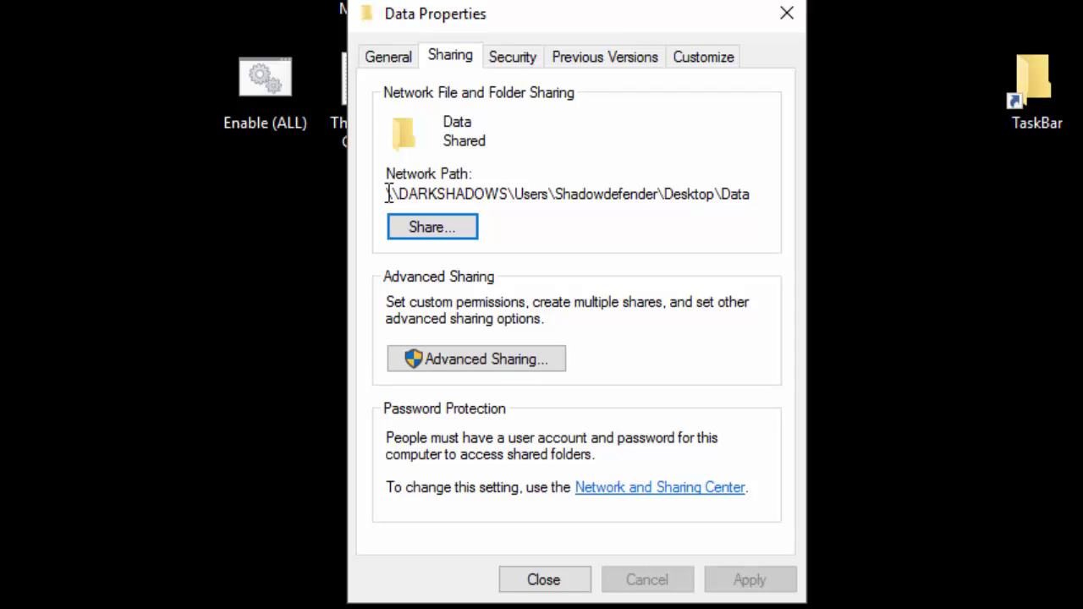
{"action": "left_click_drag", "start_coordinate": [387, 193], "coordinate": [557, 194]}
{"action": "left_click_drag", "start_coordinate": [558, 193], "coordinate": [733, 194]}
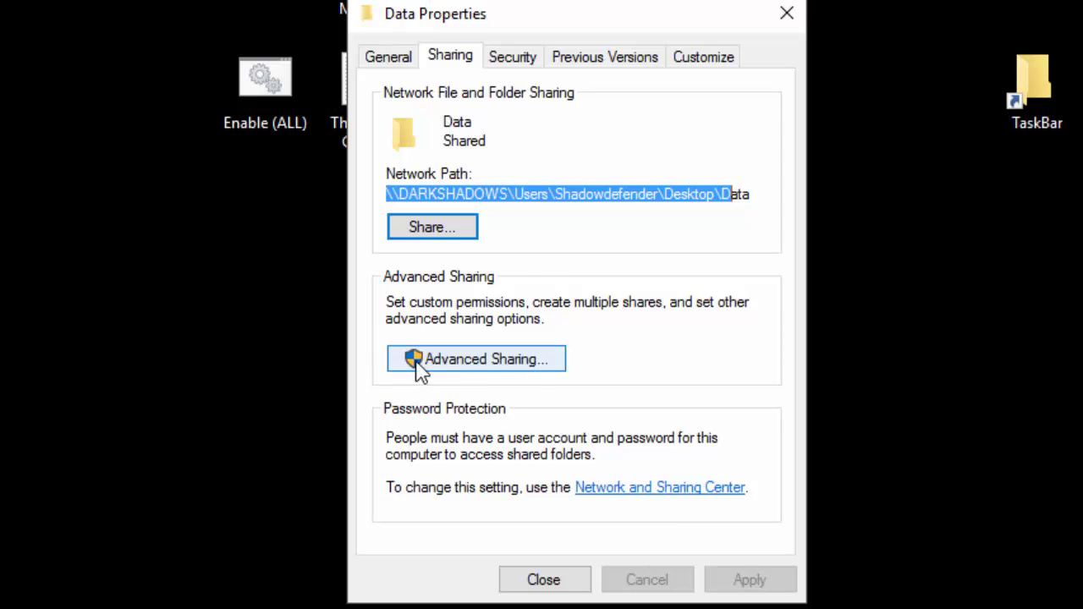
Enable advanced sharing for the Data folder under the share name Data and apply the settings
{"action": "left_click", "coordinate": [512, 369]}
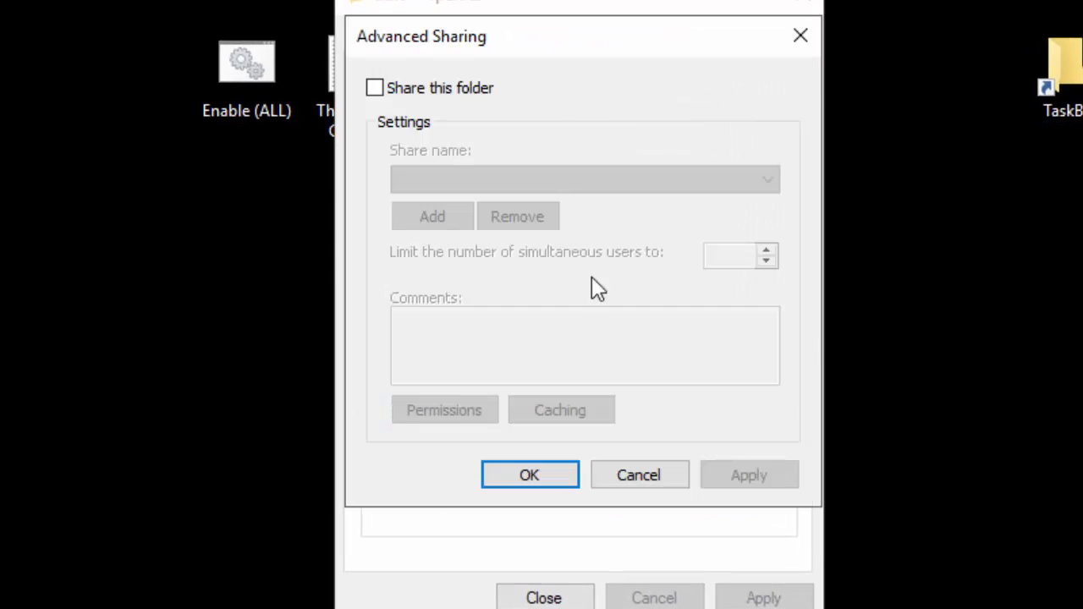
{"action": "left_click", "coordinate": [394, 95]}
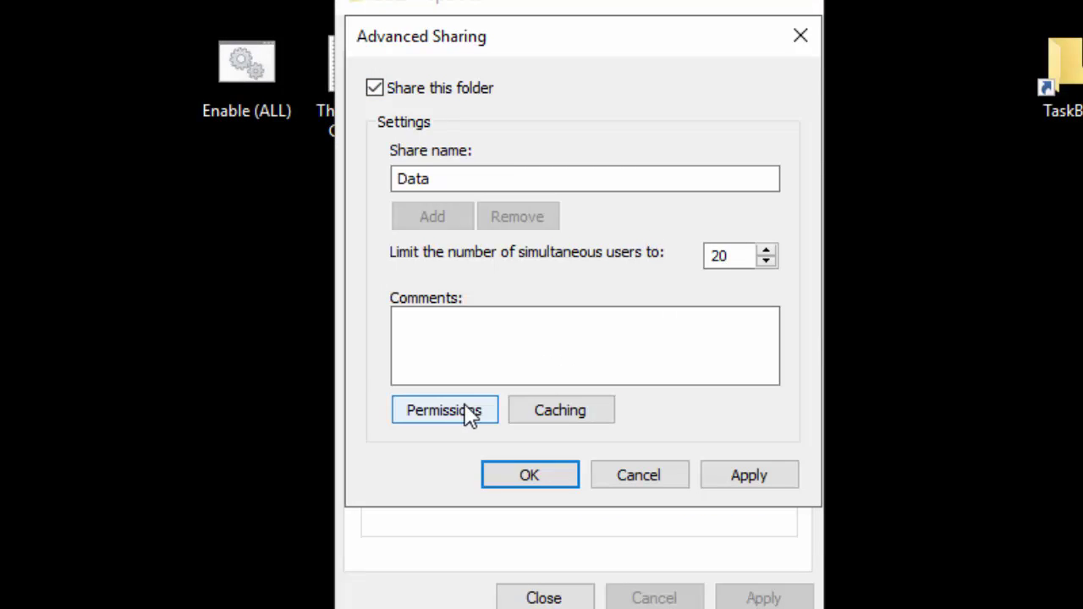
{"action": "left_click", "coordinate": [734, 477]}
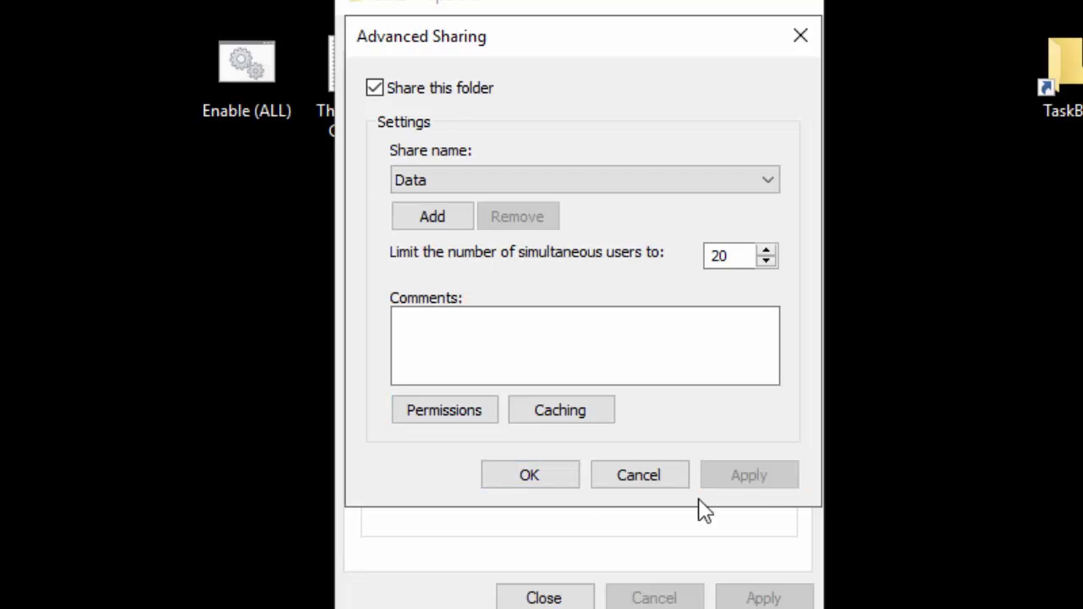
{"action": "left_click", "coordinate": [515, 484]}
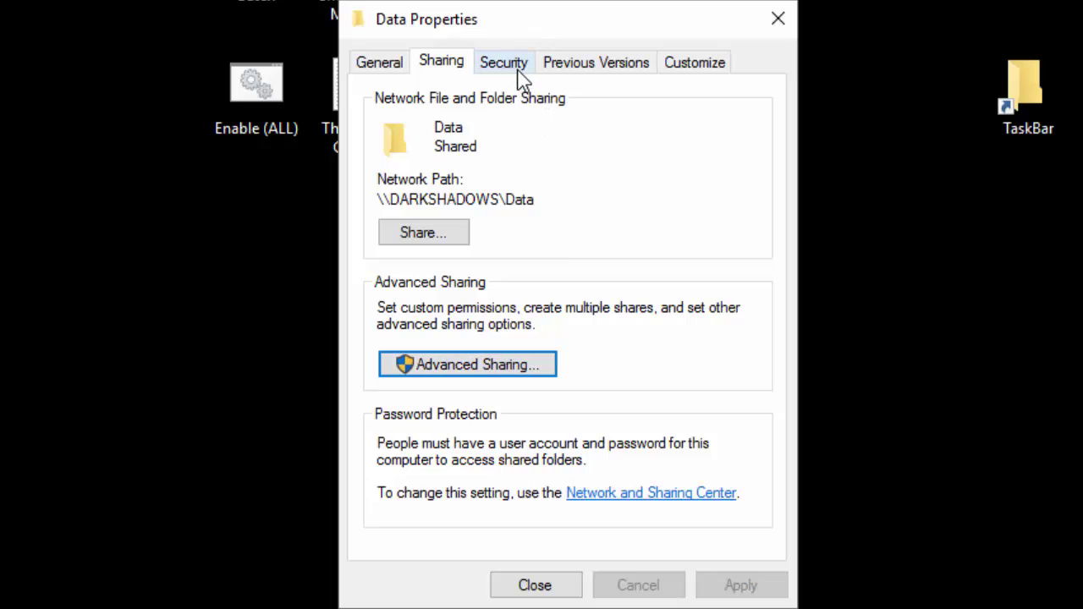
Review the Data folder's security permissions and its advanced permission, share, effective access and auditing settings, cancelling without changes
{"action": "left_click", "coordinate": [511, 78]}
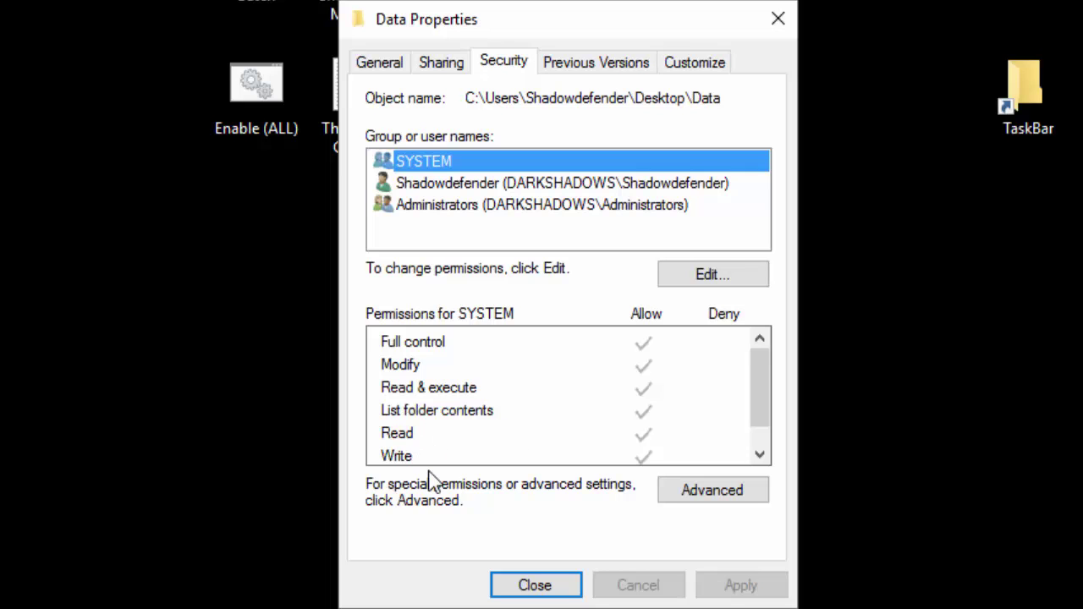
{"action": "left_click", "coordinate": [697, 495]}
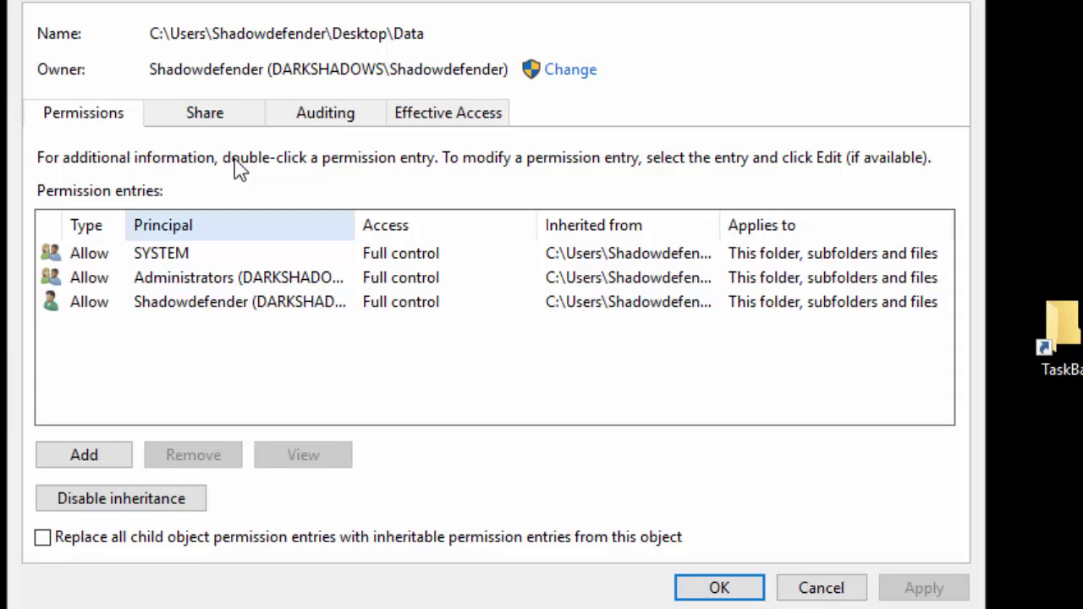
{"action": "left_click", "coordinate": [212, 118]}
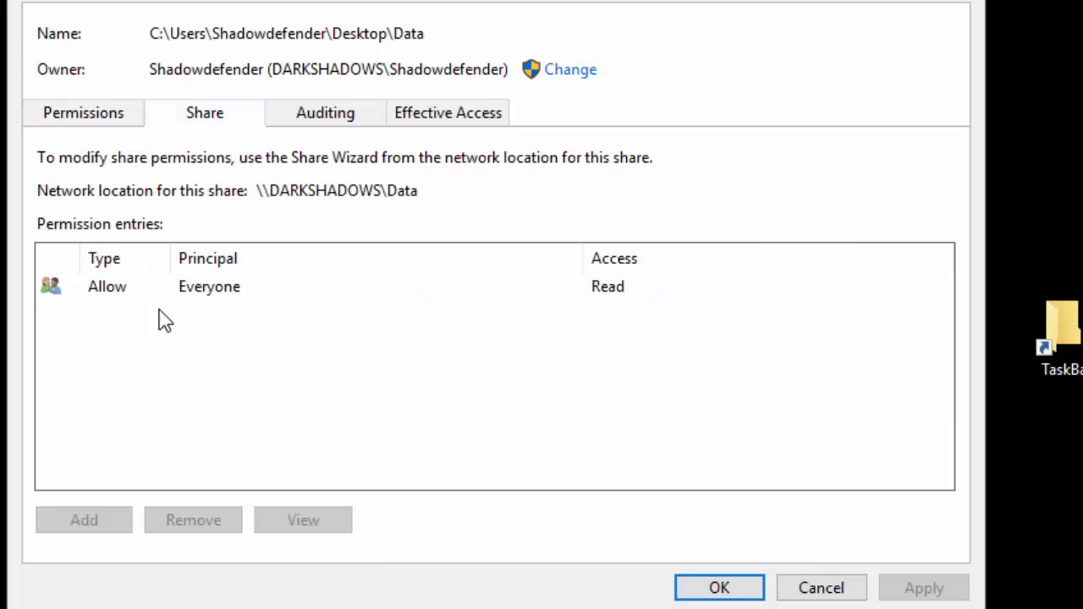
{"action": "left_click", "coordinate": [465, 118]}
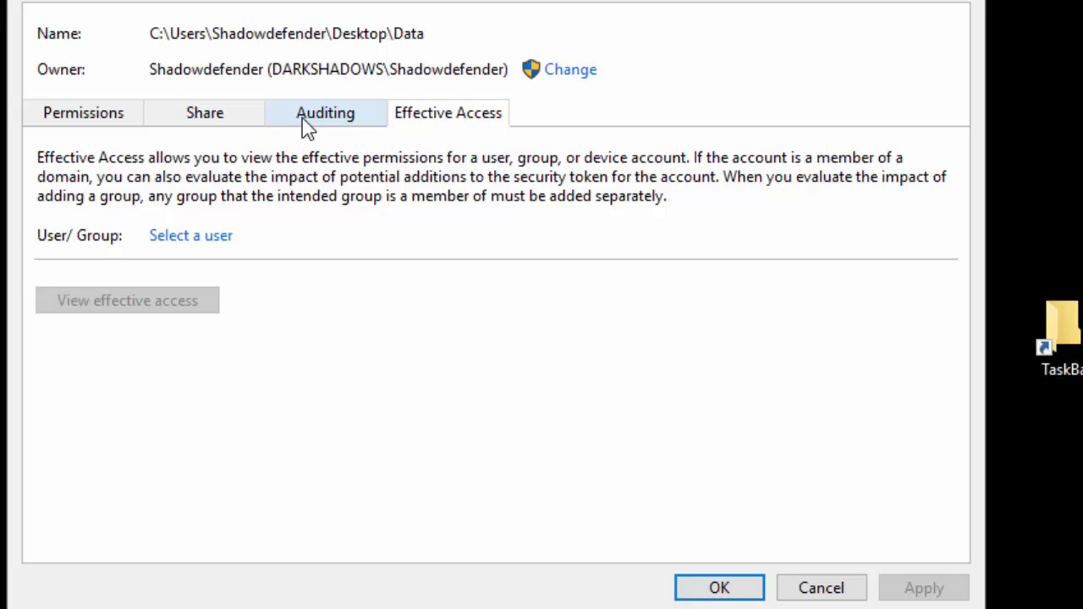
{"action": "left_click", "coordinate": [305, 127]}
{"action": "left_click", "coordinate": [817, 589]}
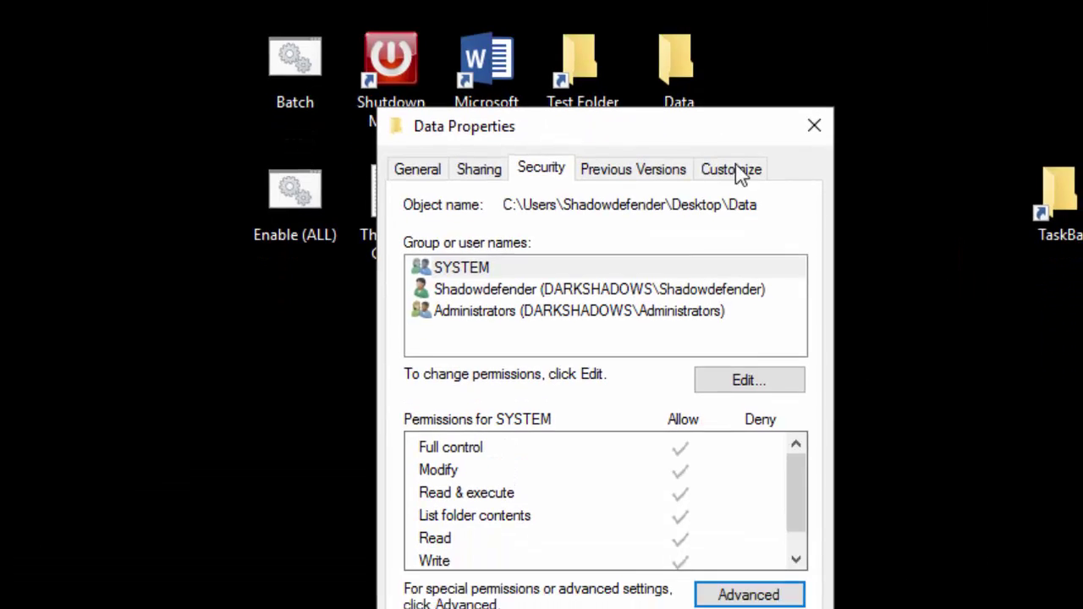
Check the Data folder's previous versions, then optimize the folder for Music and include all its subfolders in the template
{"action": "left_click", "coordinate": [608, 171]}
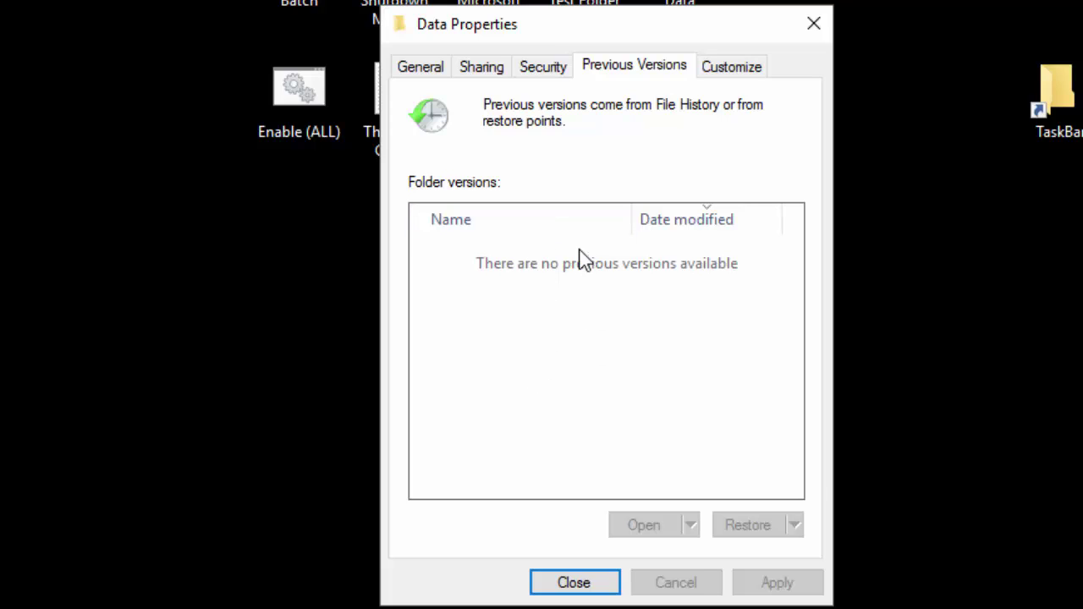
{"action": "left_click", "coordinate": [732, 68]}
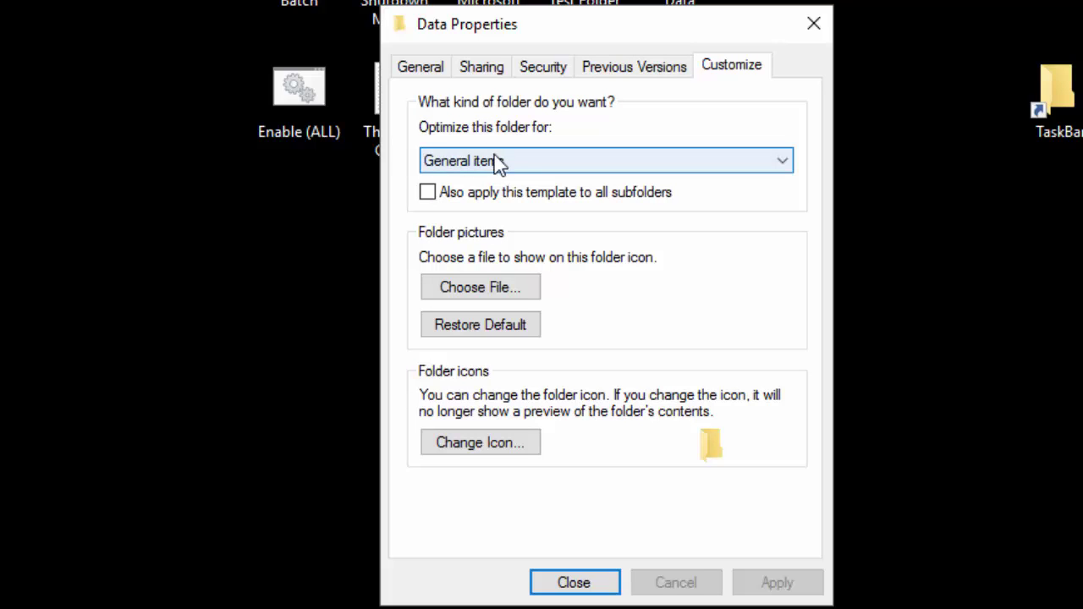
{"action": "left_click", "coordinate": [521, 160]}
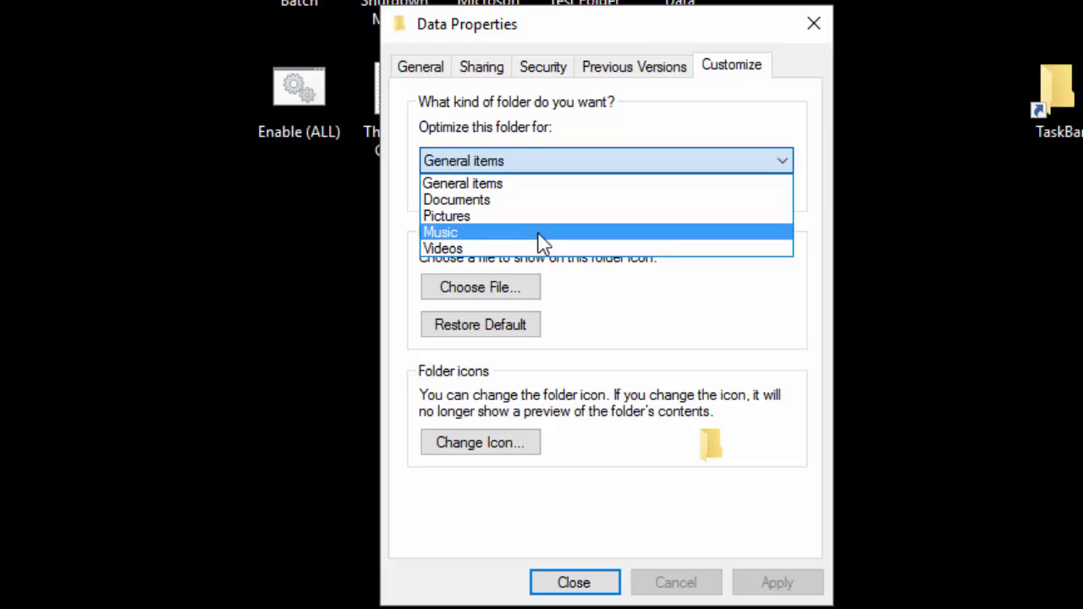
{"action": "left_click", "coordinate": [492, 234]}
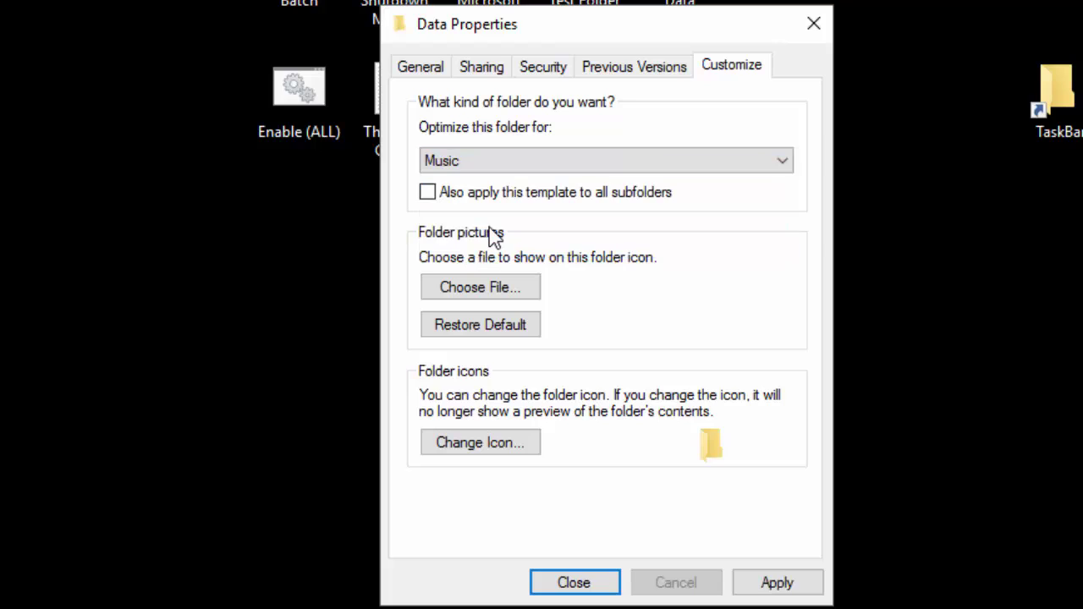
{"action": "left_click", "coordinate": [433, 202]}
Choose the Kolidascope 6 image from the desktop's My Art Work folder as the Data folder's picture and apply it
{"action": "left_click", "coordinate": [457, 287]}
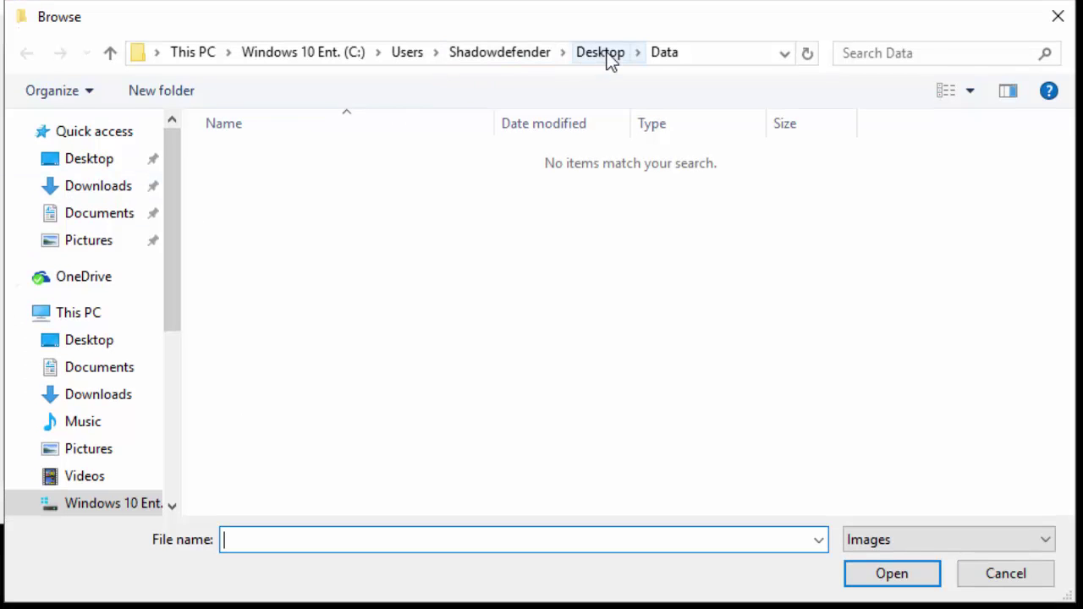
{"action": "left_click", "coordinate": [607, 53]}
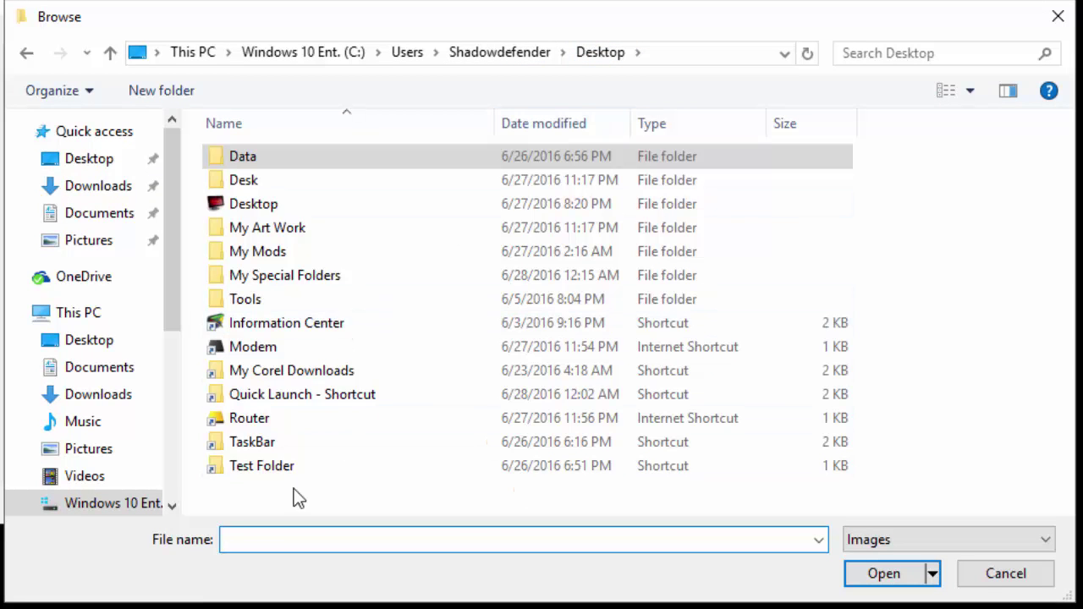
{"action": "double_click", "coordinate": [287, 229]}
{"action": "left_click", "coordinate": [397, 399]}
{"action": "left_click", "coordinate": [376, 501]}
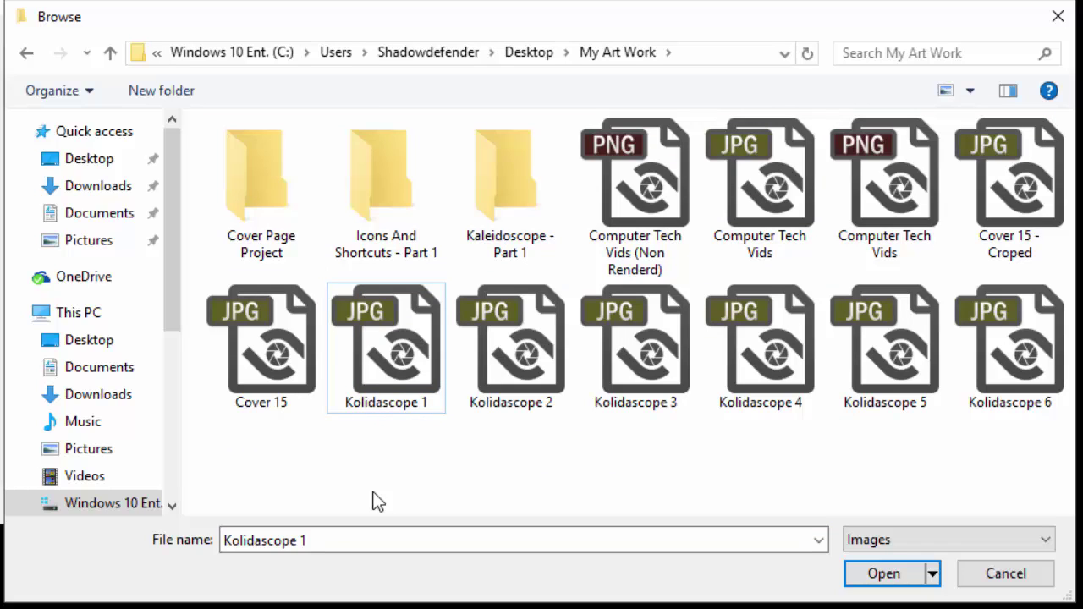
{"action": "double_click", "coordinate": [984, 377]}
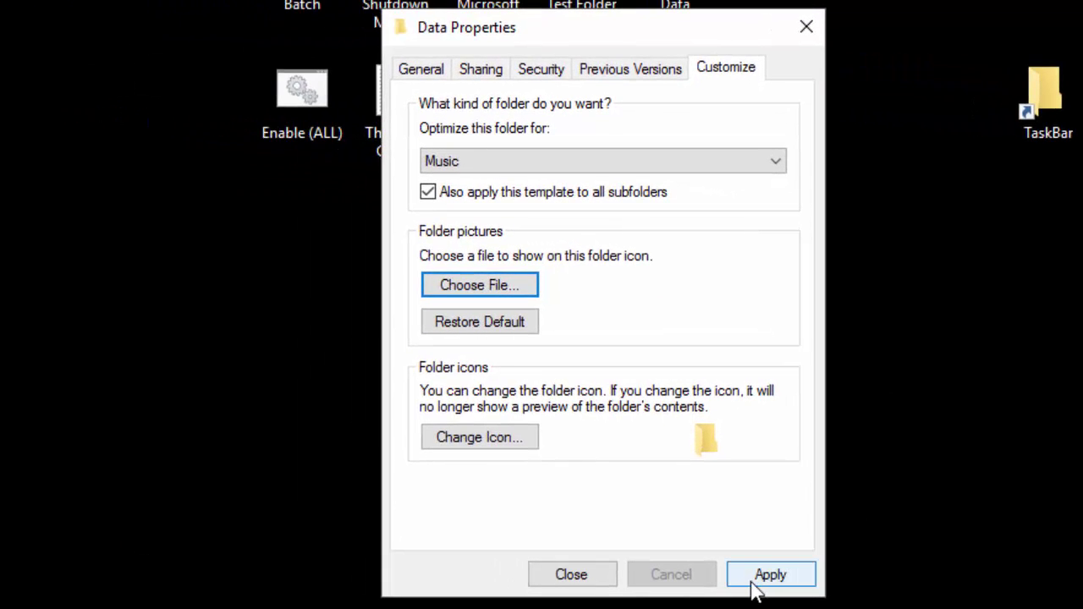
{"action": "left_click", "coordinate": [507, 528]}
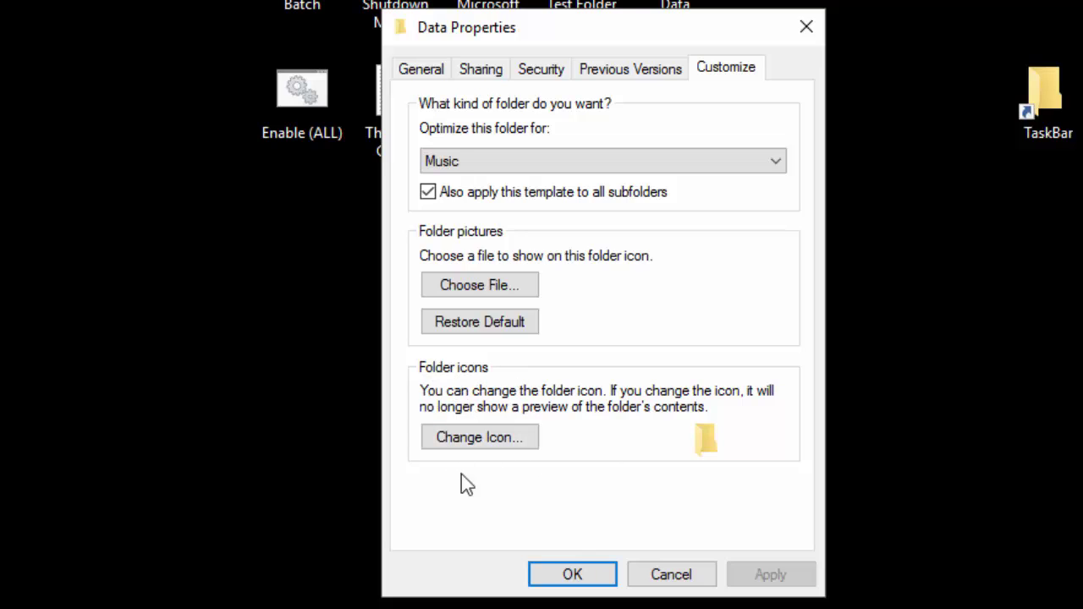
Change the Data folder's icon to the disk drive icon from shell32.dll, apply it and close the properties
{"action": "left_click", "coordinate": [512, 441]}
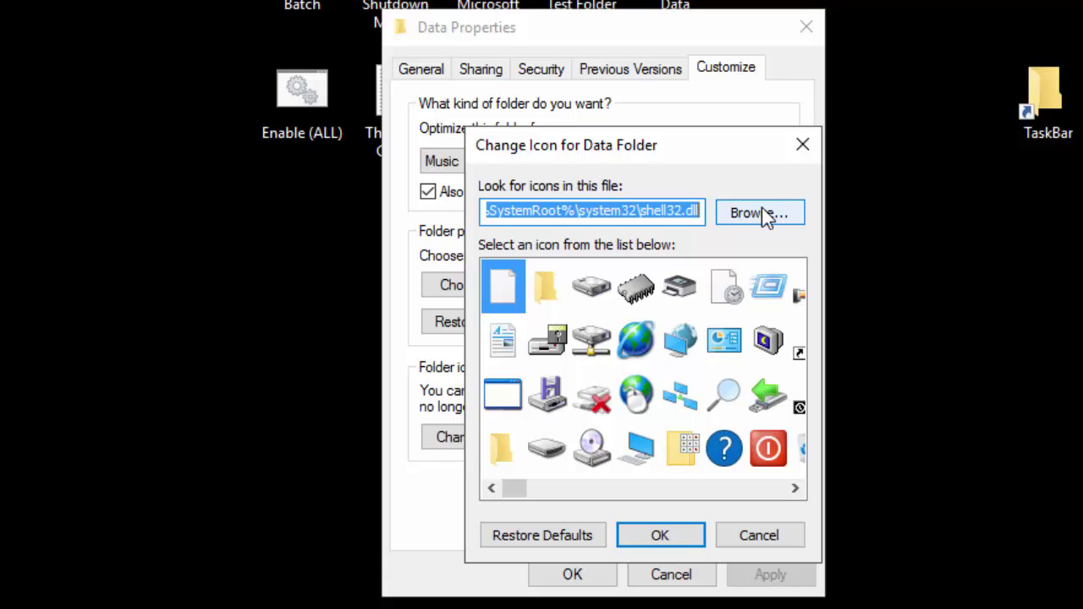
{"action": "left_click", "coordinate": [762, 213]}
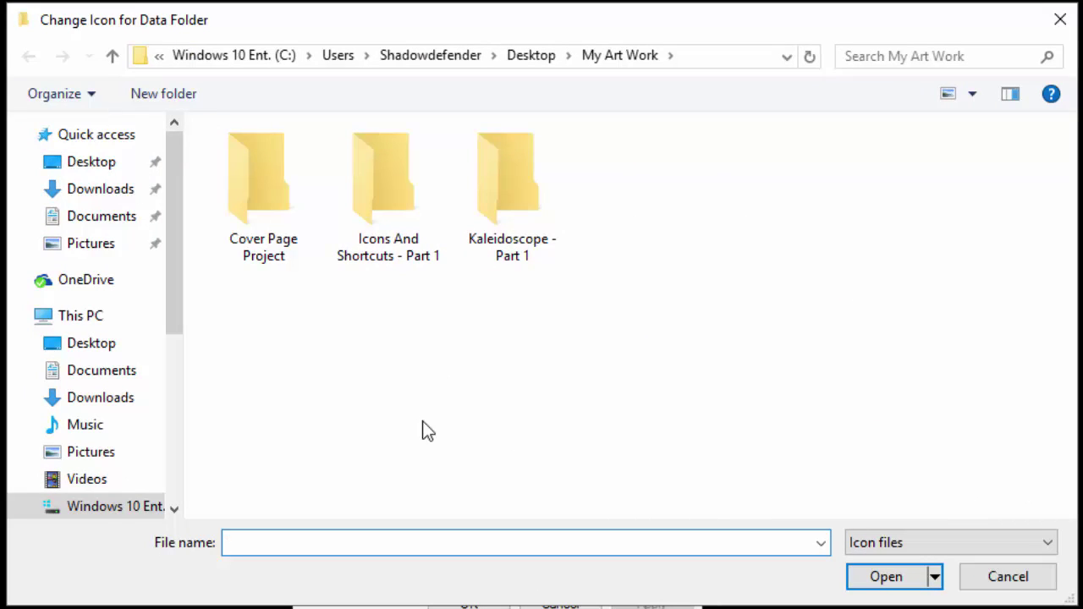
{"action": "left_click", "coordinate": [1011, 579]}
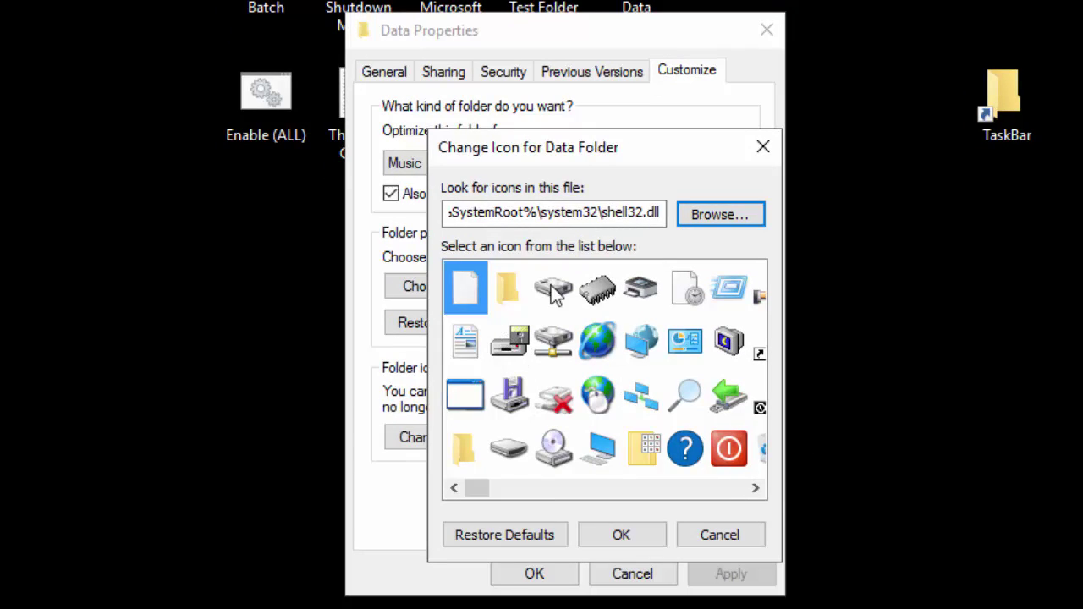
{"action": "left_click", "coordinate": [554, 288]}
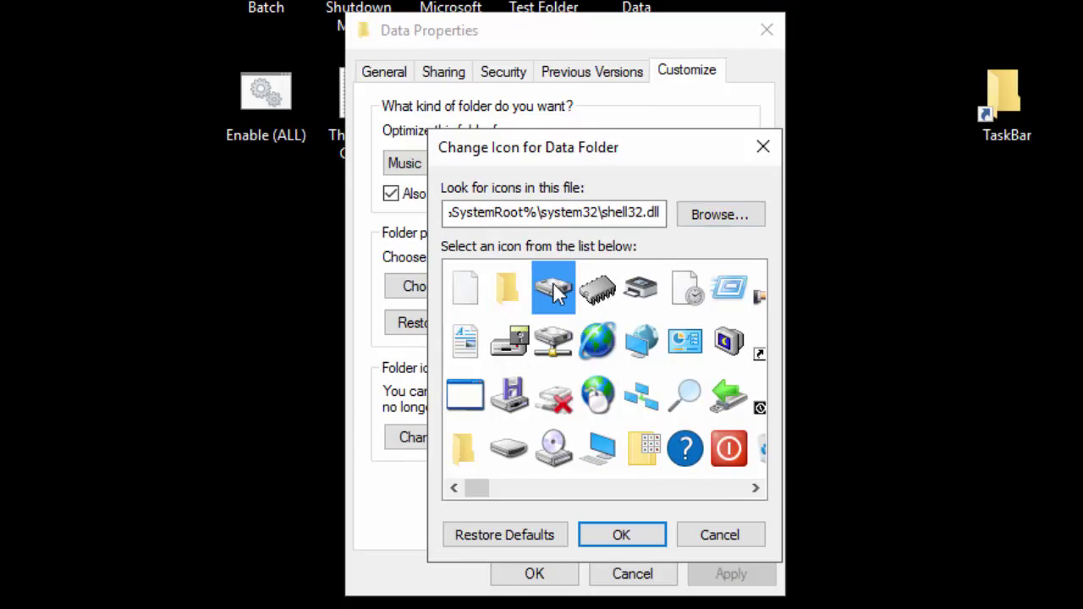
{"action": "left_click", "coordinate": [624, 535]}
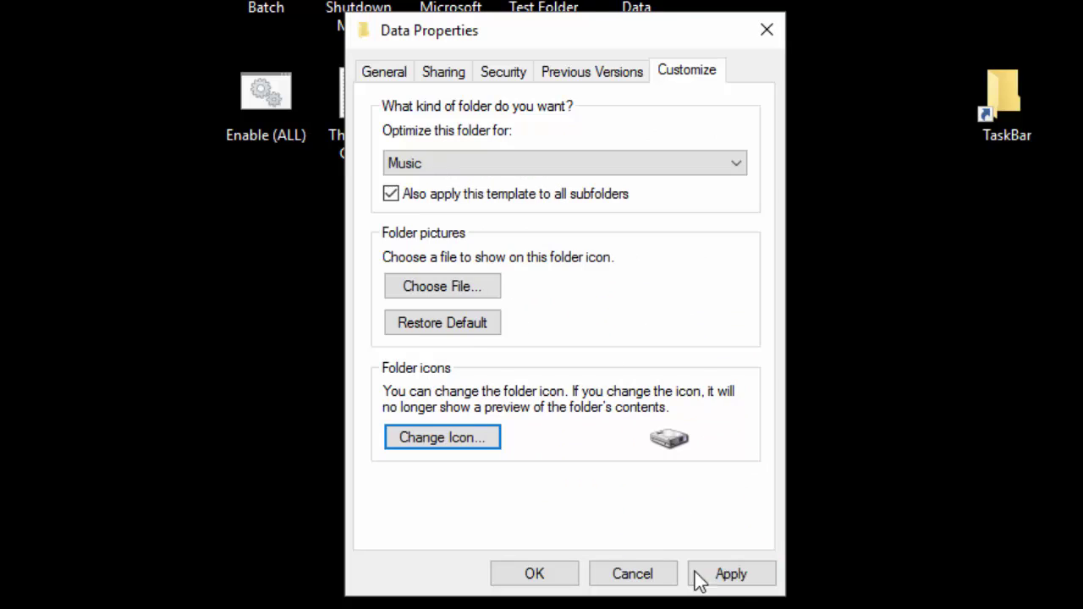
{"action": "left_click", "coordinate": [742, 574]}
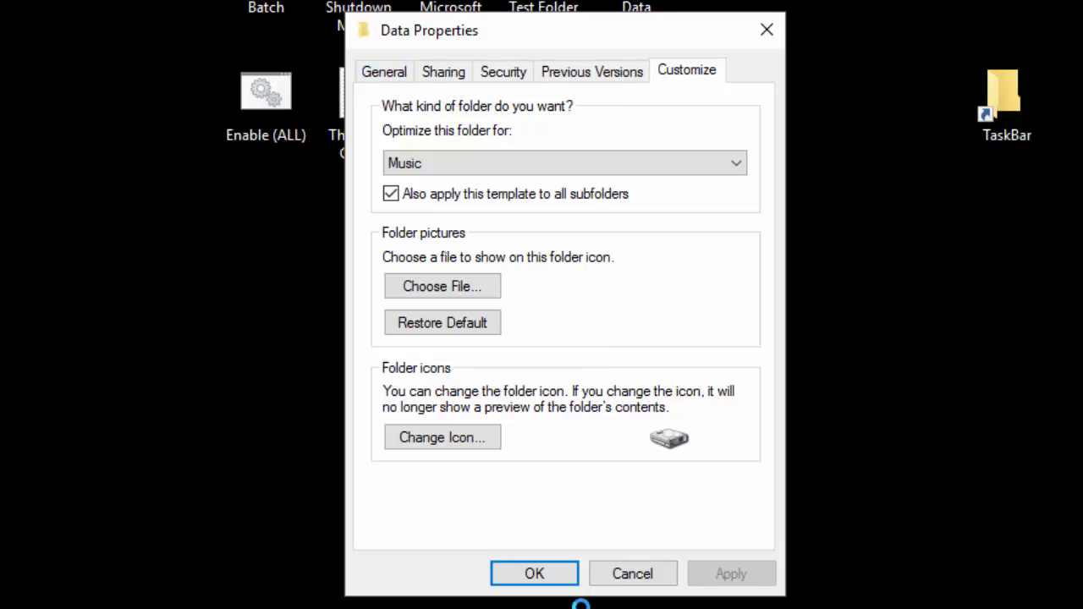
{"action": "left_click", "coordinate": [534, 575]}
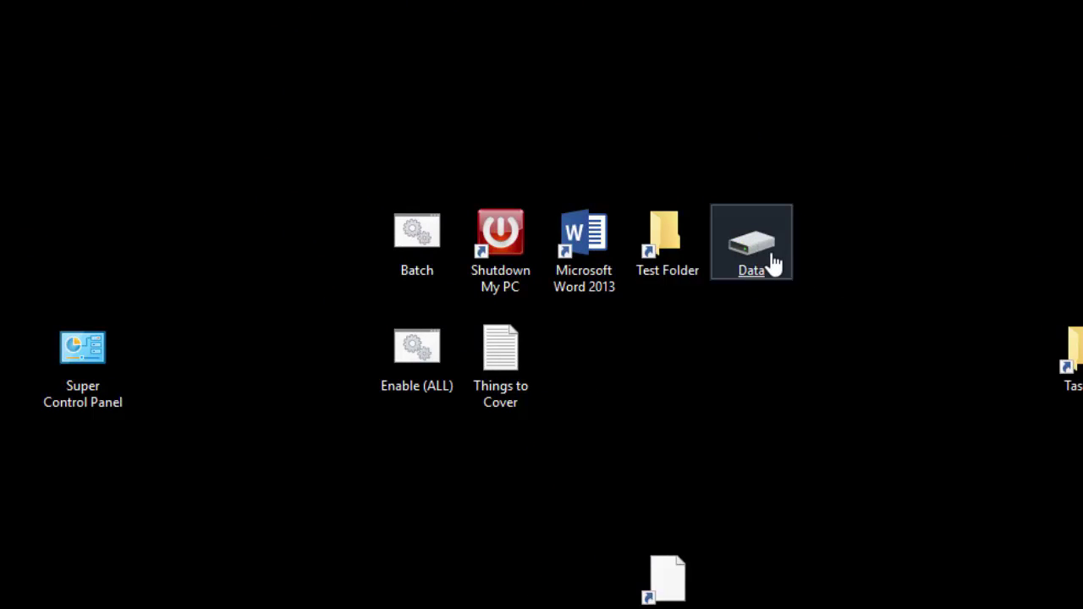
Open the Data folder and examine its file management, sharing, view and music playback commands
{"action": "left_click", "coordinate": [773, 264]}
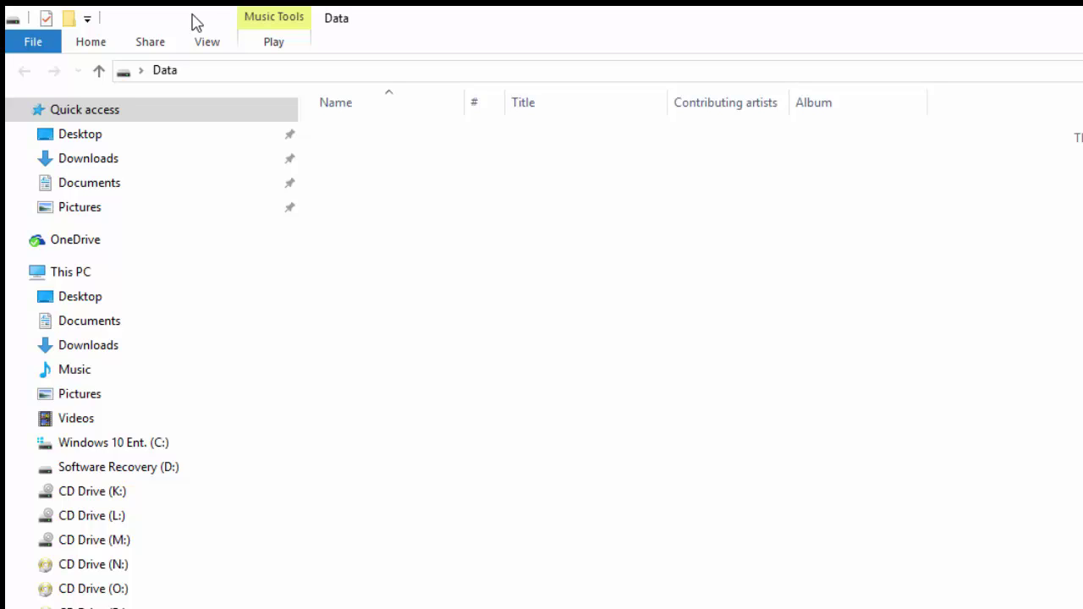
{"action": "left_click", "coordinate": [103, 44]}
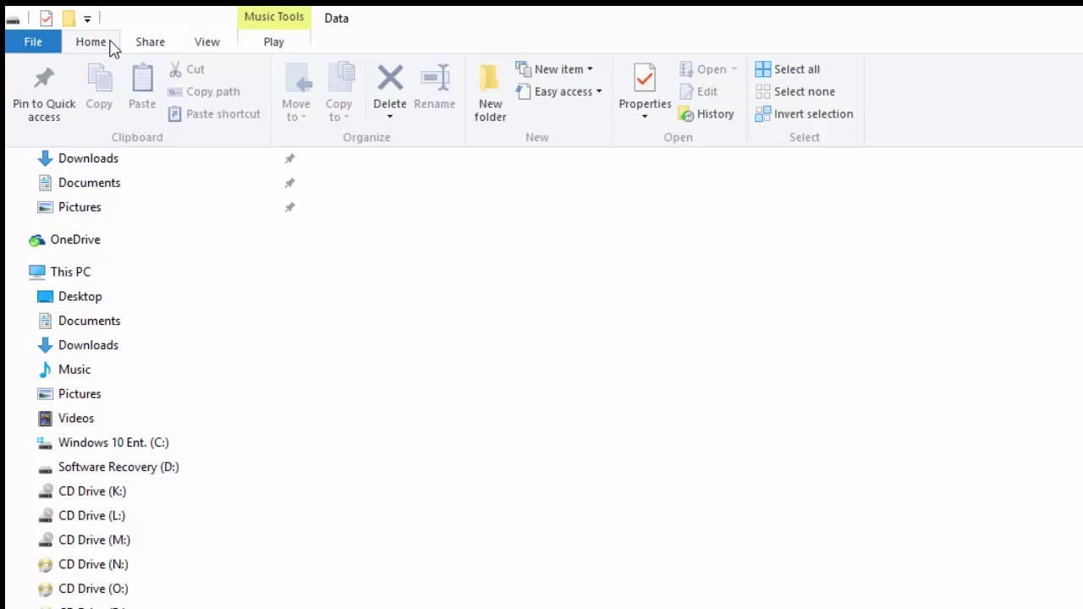
{"action": "left_click", "coordinate": [151, 45]}
{"action": "left_click", "coordinate": [151, 44]}
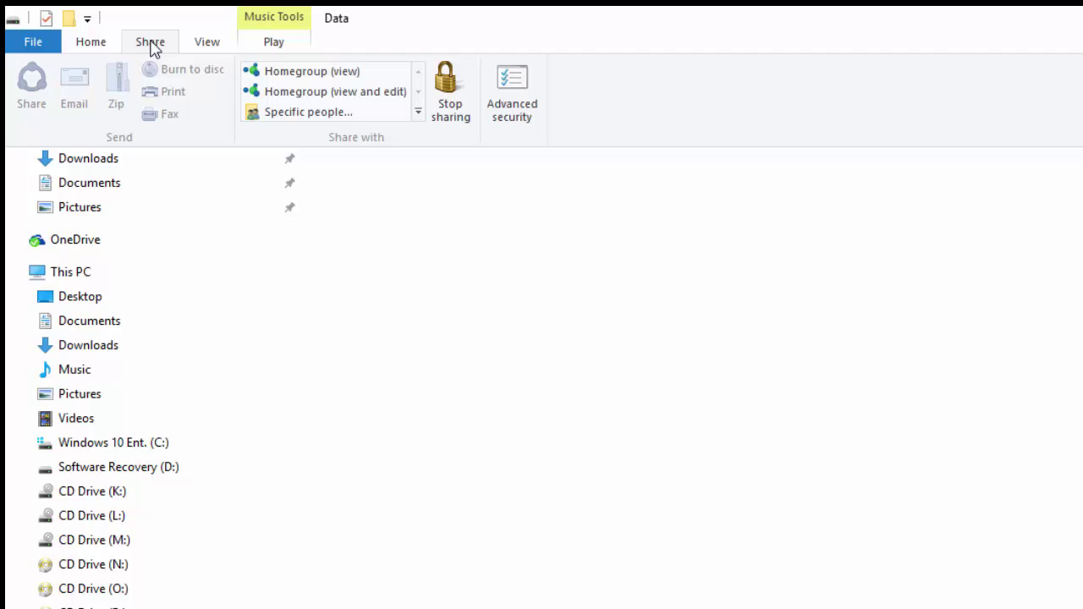
{"action": "left_click", "coordinate": [209, 46]}
{"action": "left_click", "coordinate": [209, 44]}
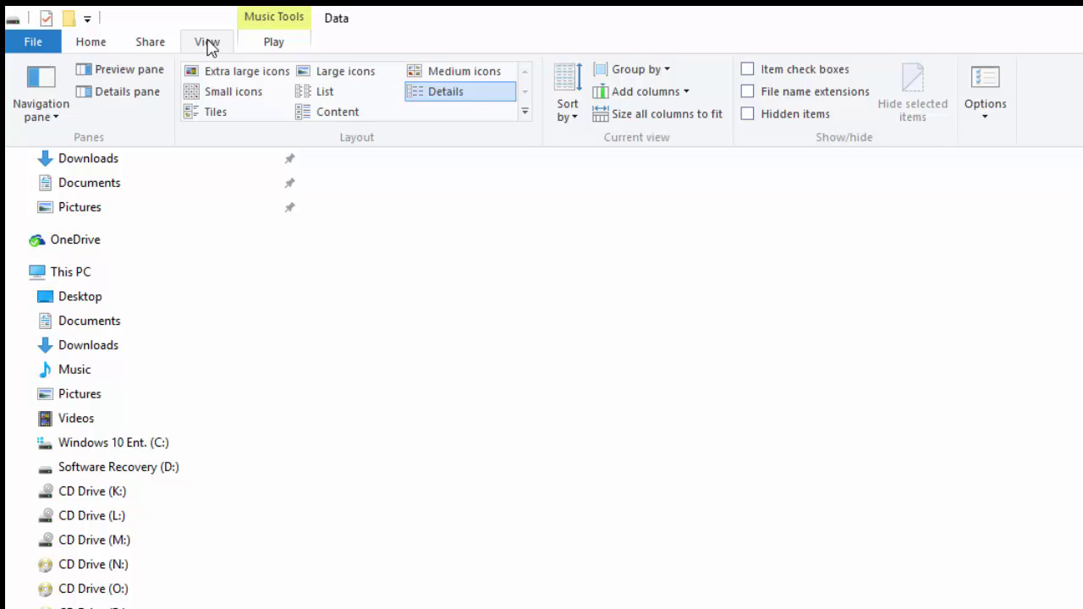
{"action": "left_click", "coordinate": [273, 46]}
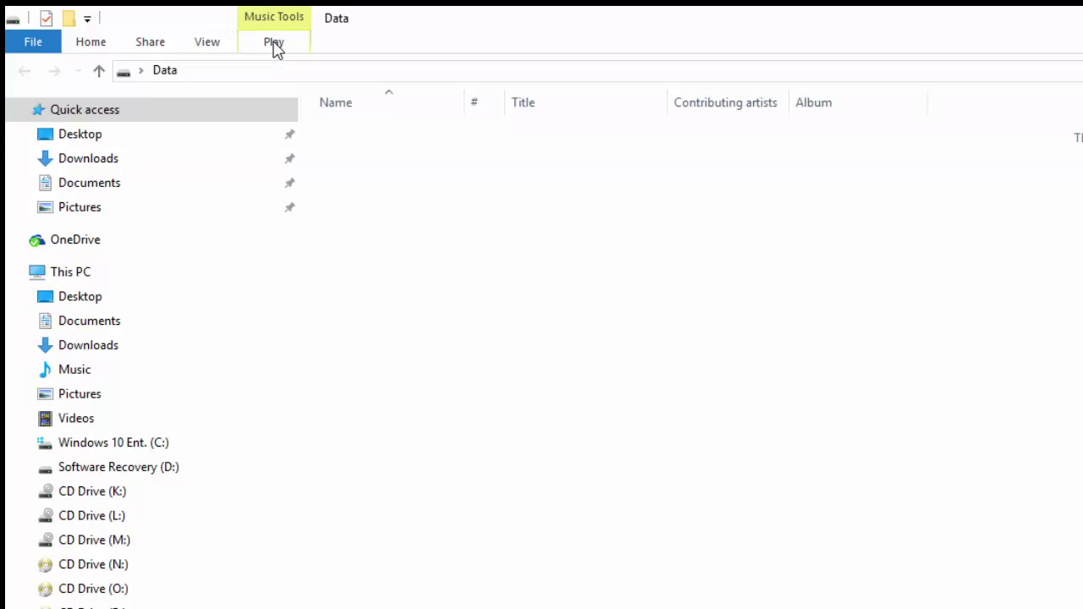
{"action": "left_click", "coordinate": [273, 47]}
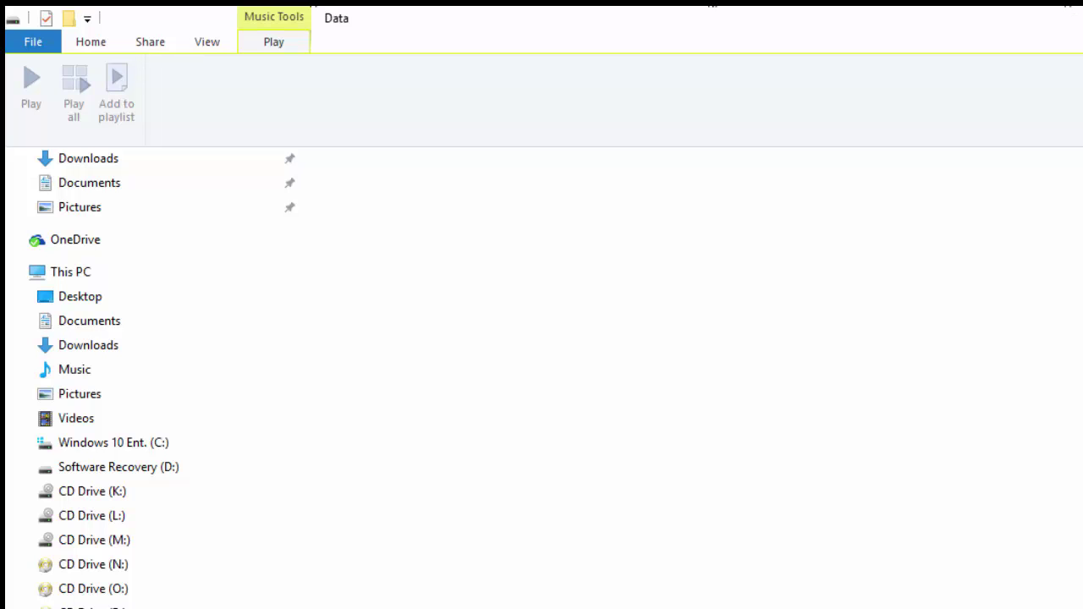
Return to the desktop, open the Desk folder and examine its available commands for comparison with the Data folder
{"action": "key", "text": "super+d"}
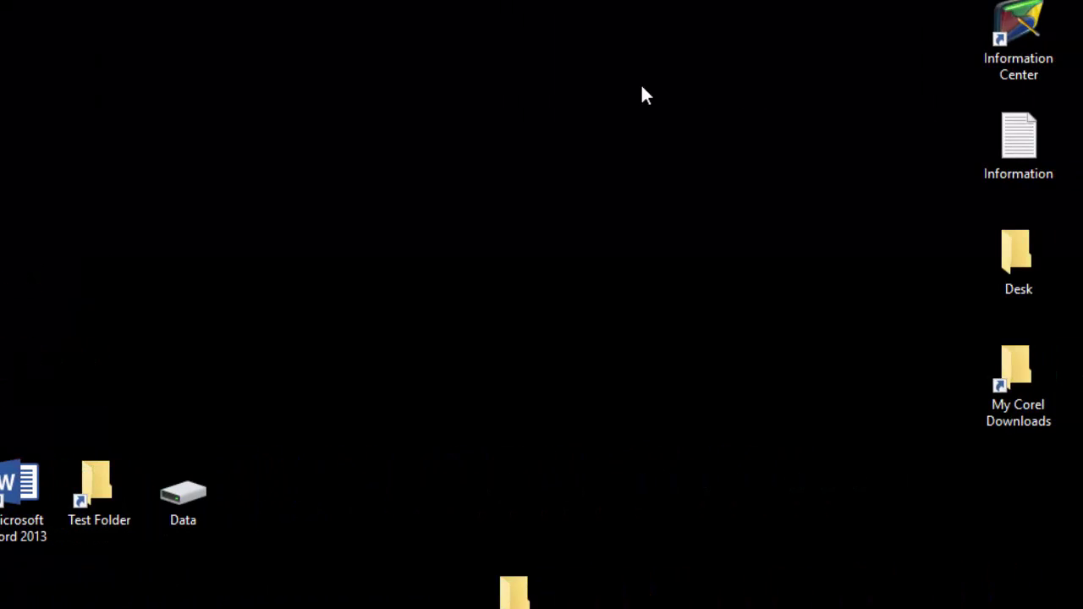
{"action": "left_click", "coordinate": [1018, 279]}
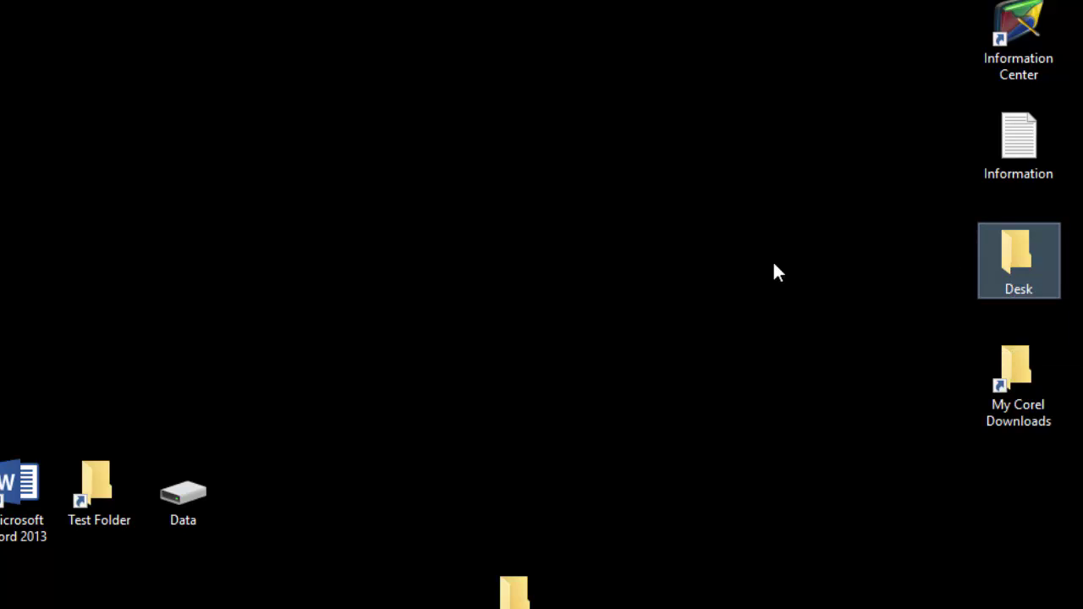
{"action": "key", "text": "Return"}
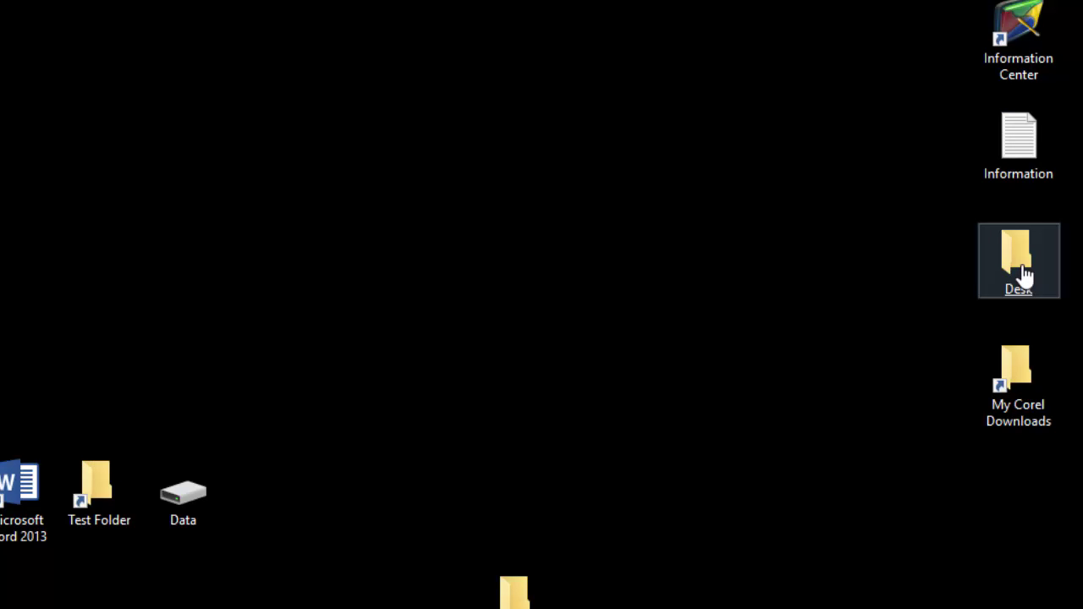
{"action": "double_click", "coordinate": [1023, 269]}
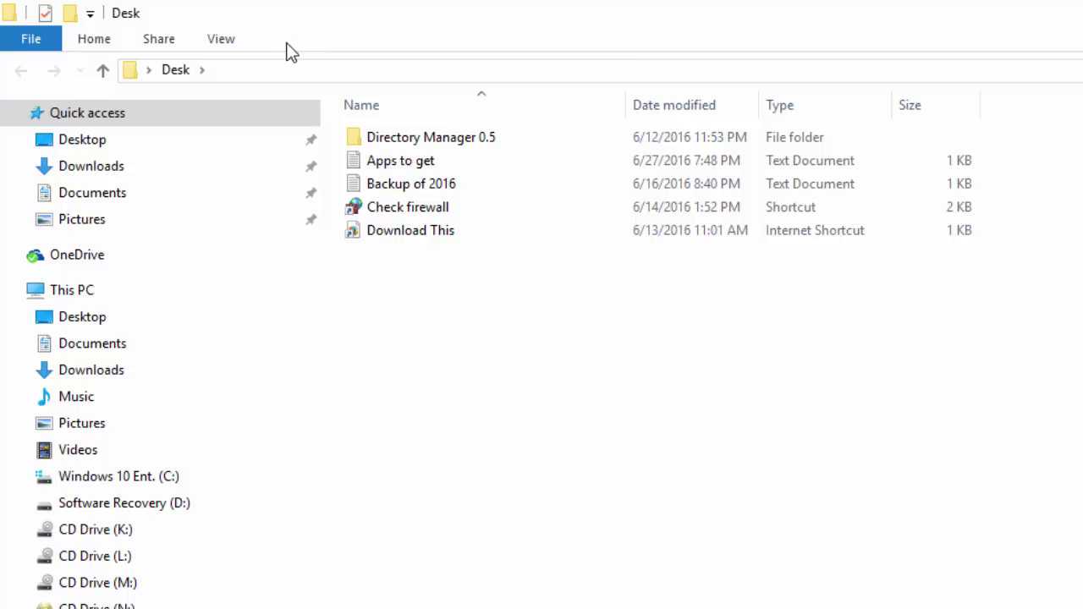
{"action": "left_click", "coordinate": [218, 40]}
{"action": "key", "text": "Escape"}
{"action": "left_click", "coordinate": [159, 40]}
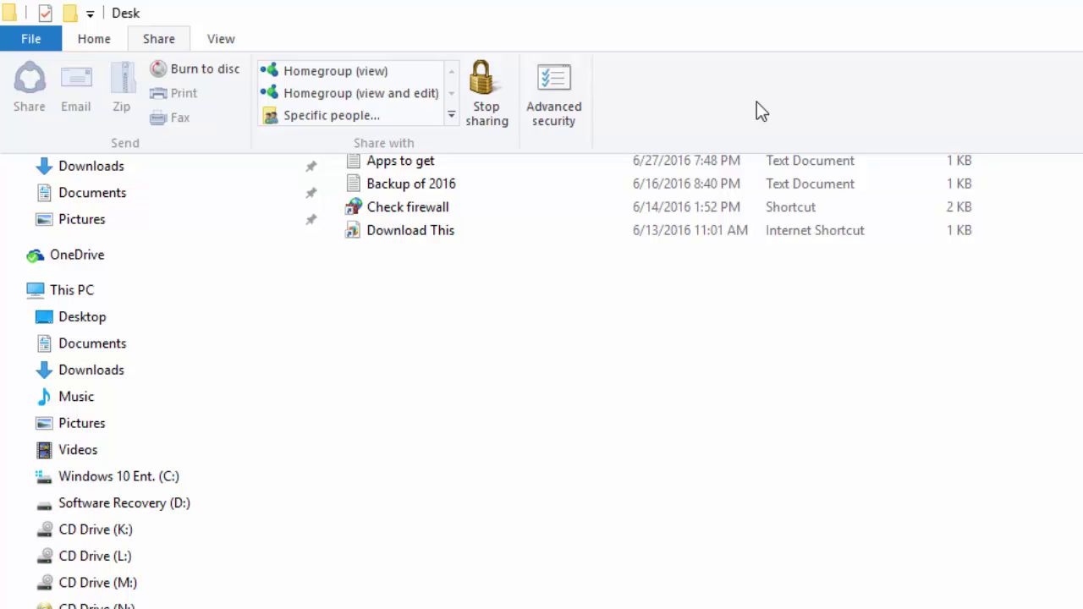
{"action": "left_click", "coordinate": [103, 41]}
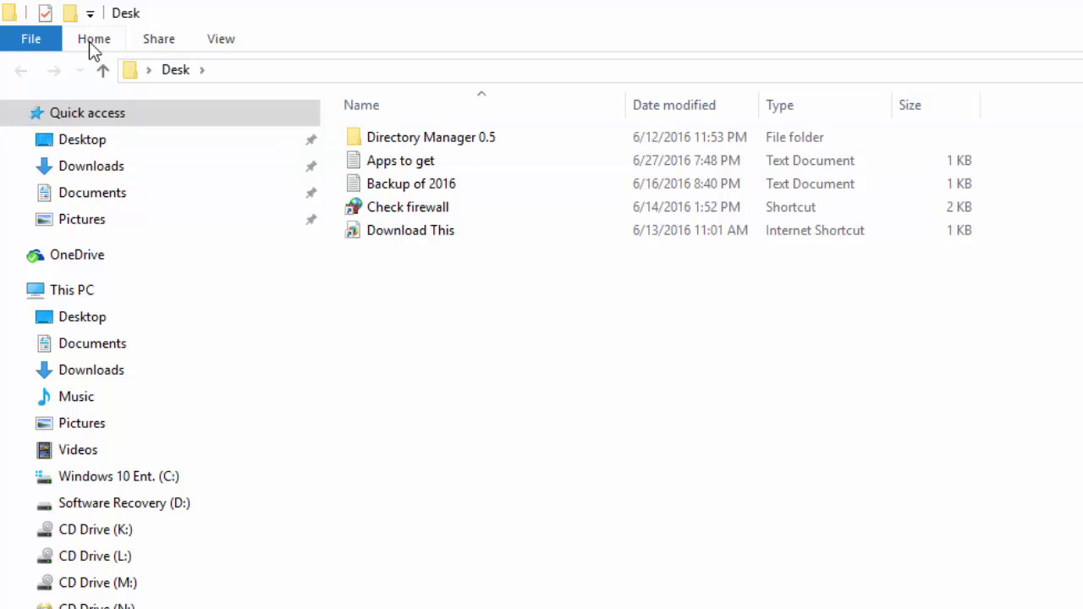
{"action": "left_click", "coordinate": [89, 42]}
{"action": "left_click", "coordinate": [30, 42]}
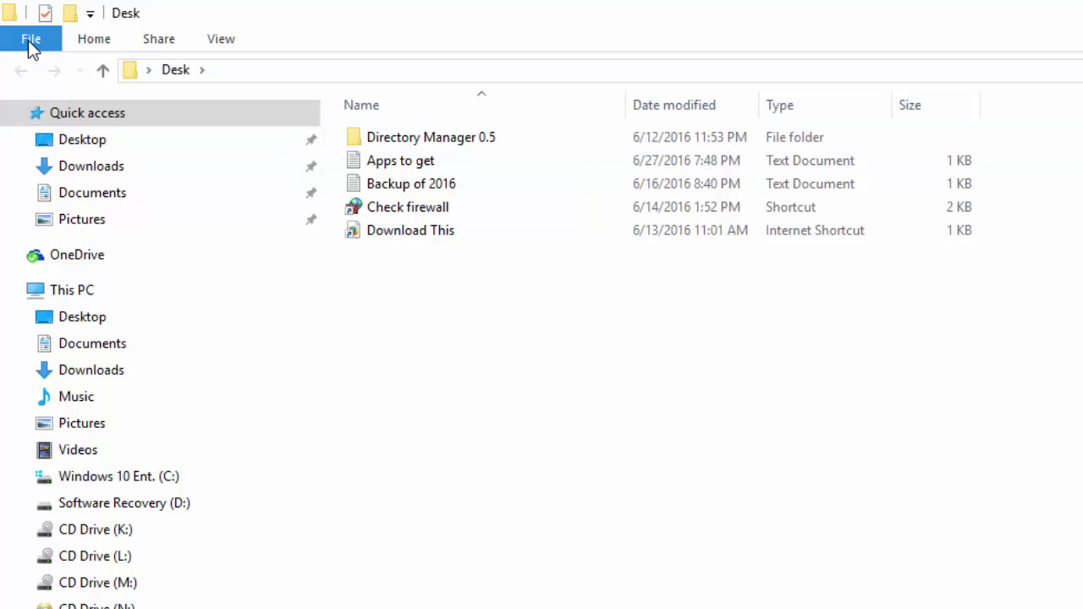